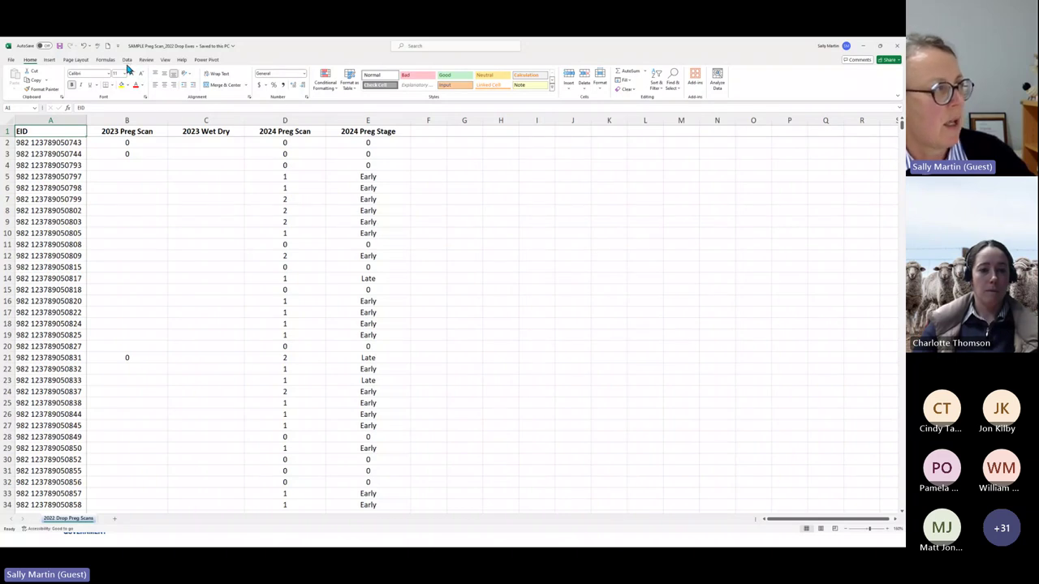
- Turn on filters for the header row and sort the table by EID in ascending order
{"action": "left_click", "coordinate": [126, 60]}
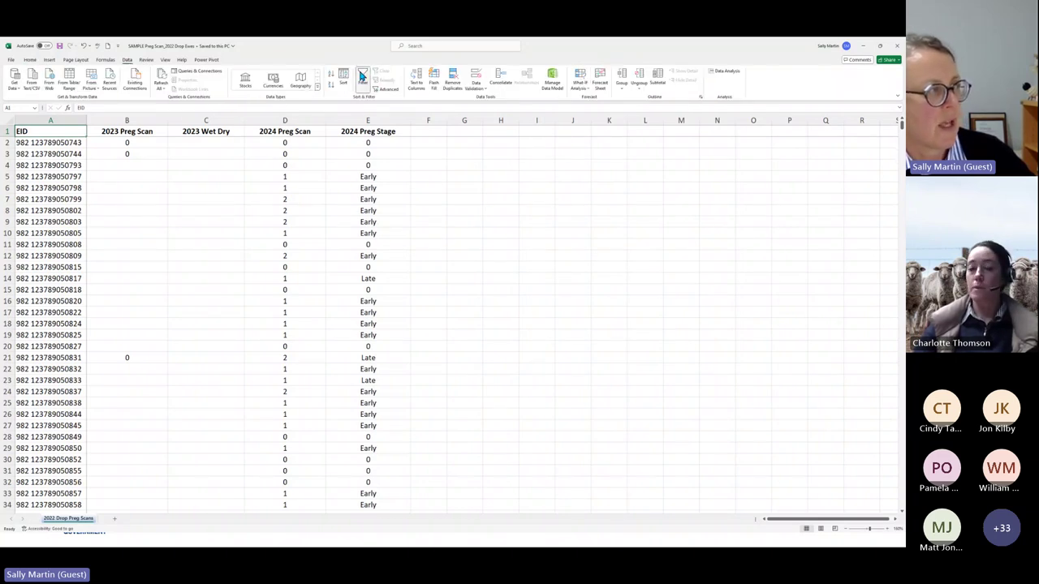
{"action": "left_click", "coordinate": [363, 76]}
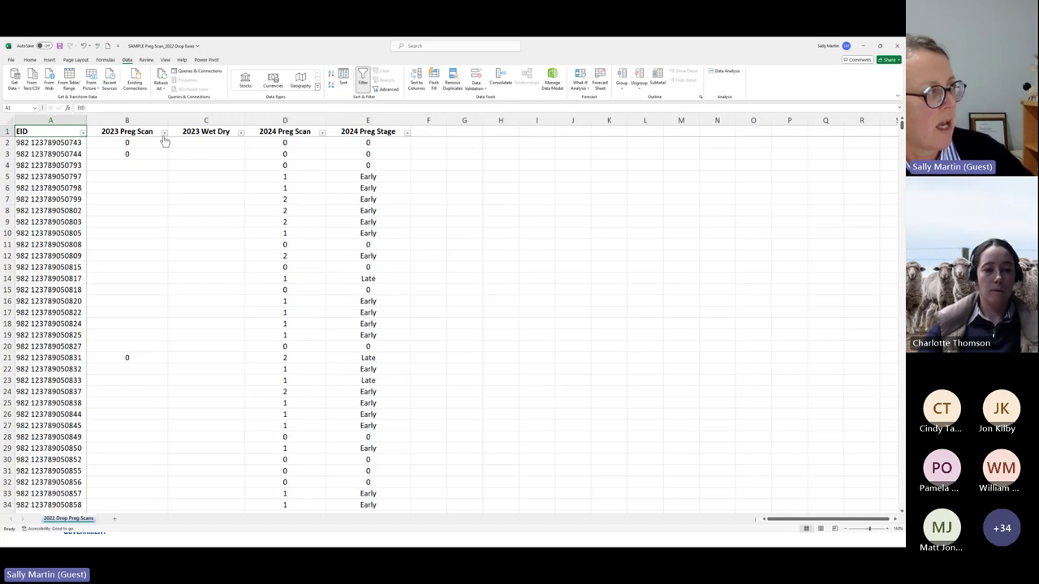
{"action": "left_click", "coordinate": [83, 133]}
{"action": "left_click", "coordinate": [33, 143]}
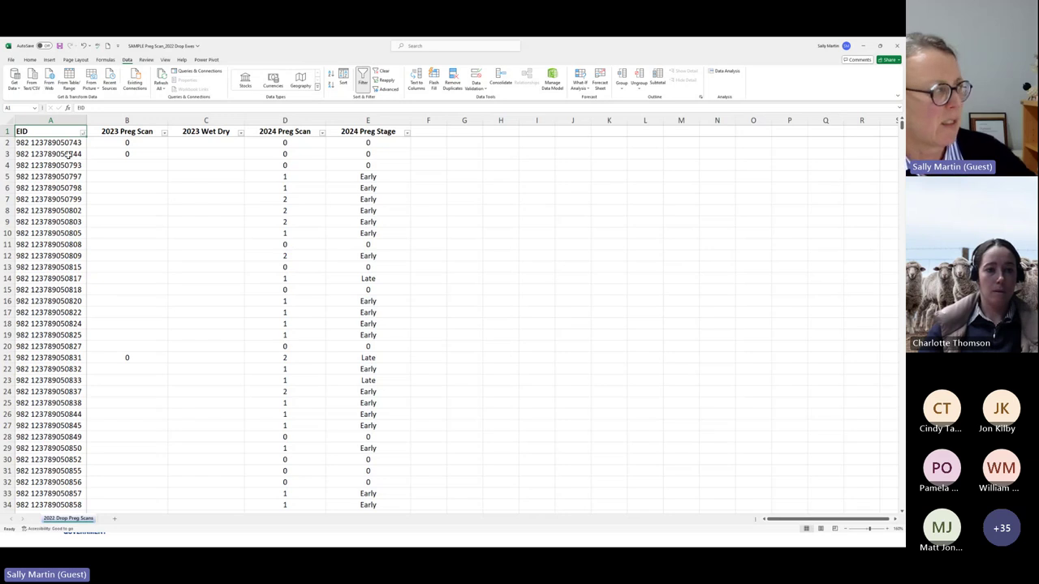
- Sort the table by 2023 Preg Scan, first smallest to largest and finally largest to smallest
{"action": "left_click", "coordinate": [164, 134]}
{"action": "left_click", "coordinate": [142, 143]}
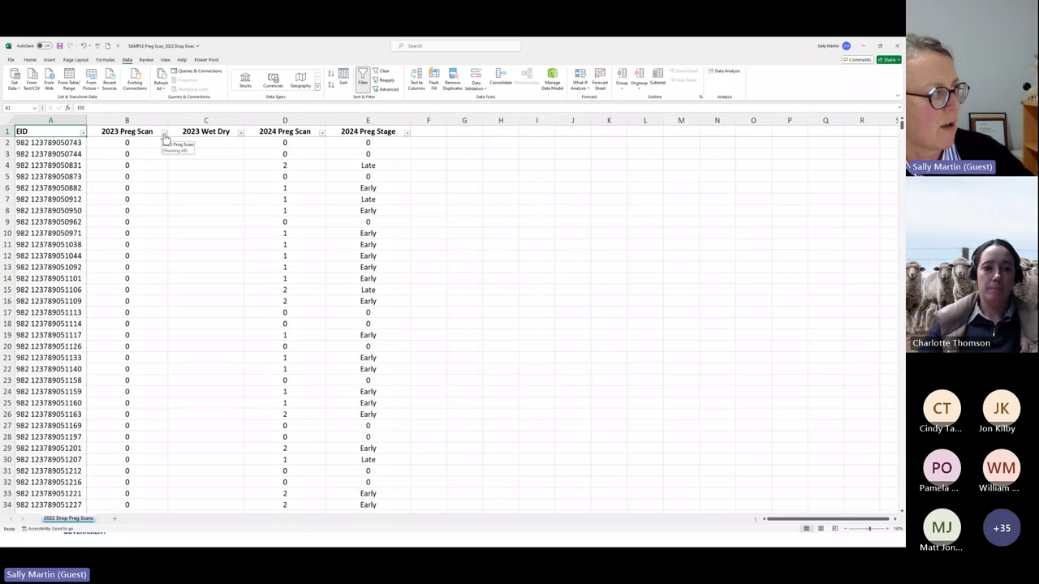
{"action": "left_click", "coordinate": [164, 135]}
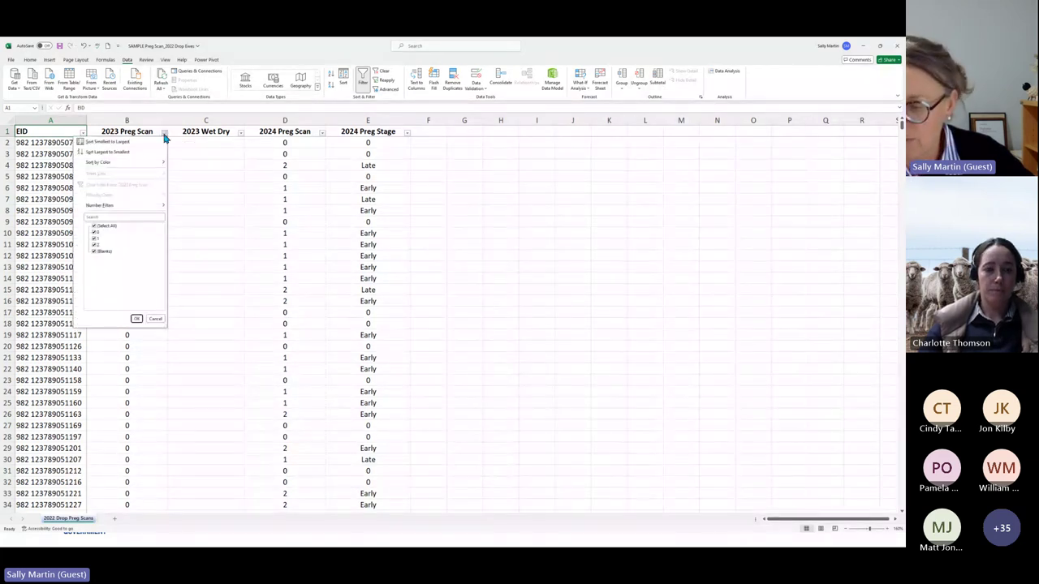
{"action": "left_click", "coordinate": [114, 153]}
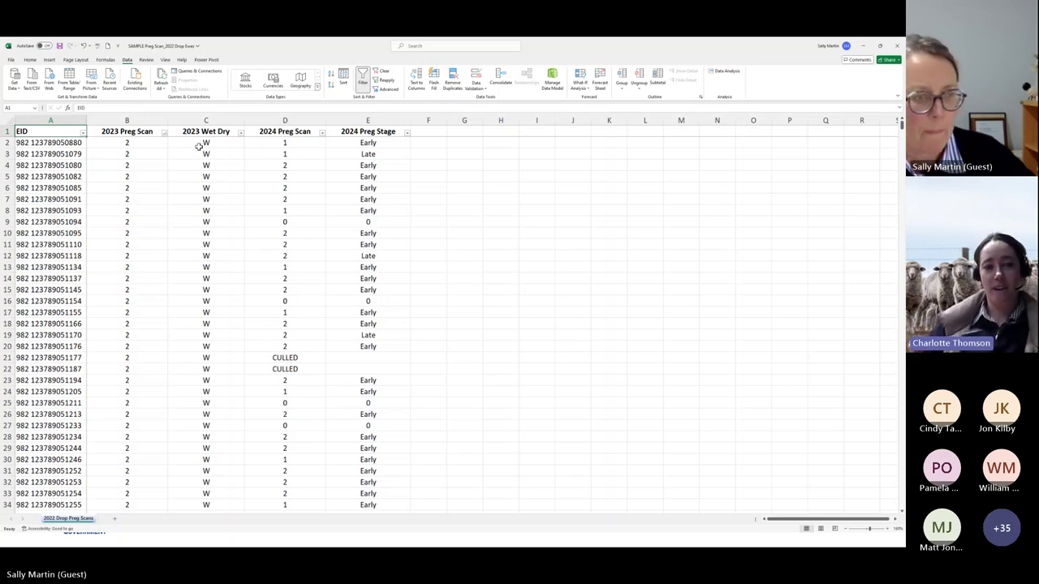
- Examine the 2023 Preg Scan, 2023 Wet Dry, 2024 Preg Scan and 2024 Preg Stage entries in the first rows at an enlarged view
{"action": "left_click", "coordinate": [886, 529]}
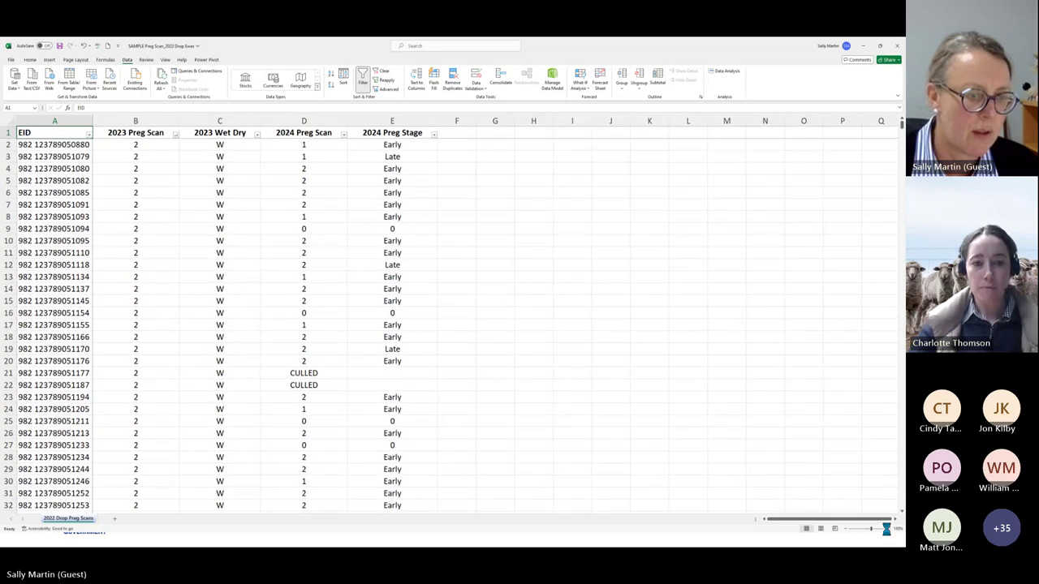
{"action": "left_click", "coordinate": [886, 529]}
{"action": "left_click", "coordinate": [888, 531]}
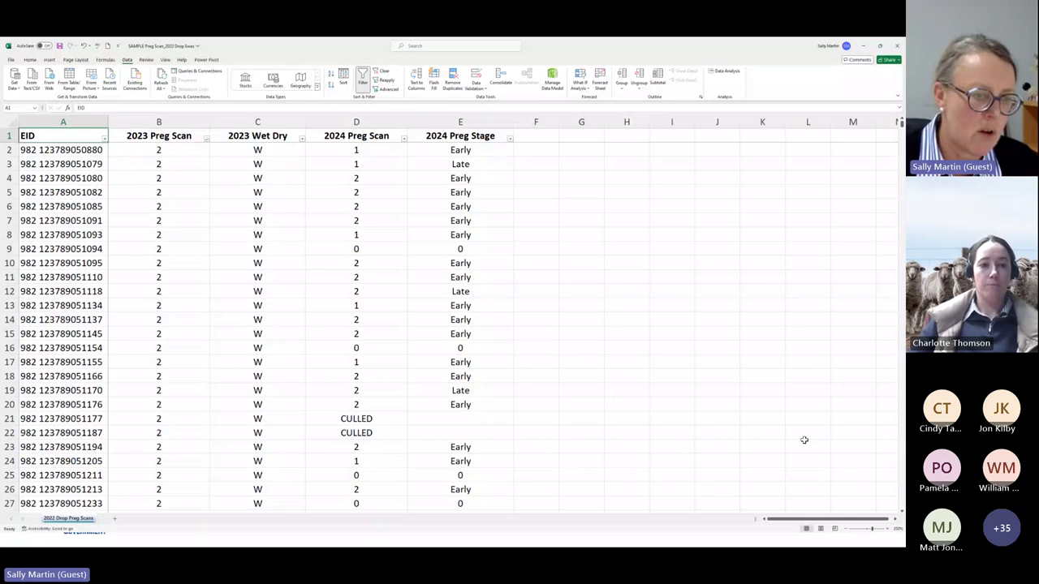
{"action": "left_click", "coordinate": [890, 530]}
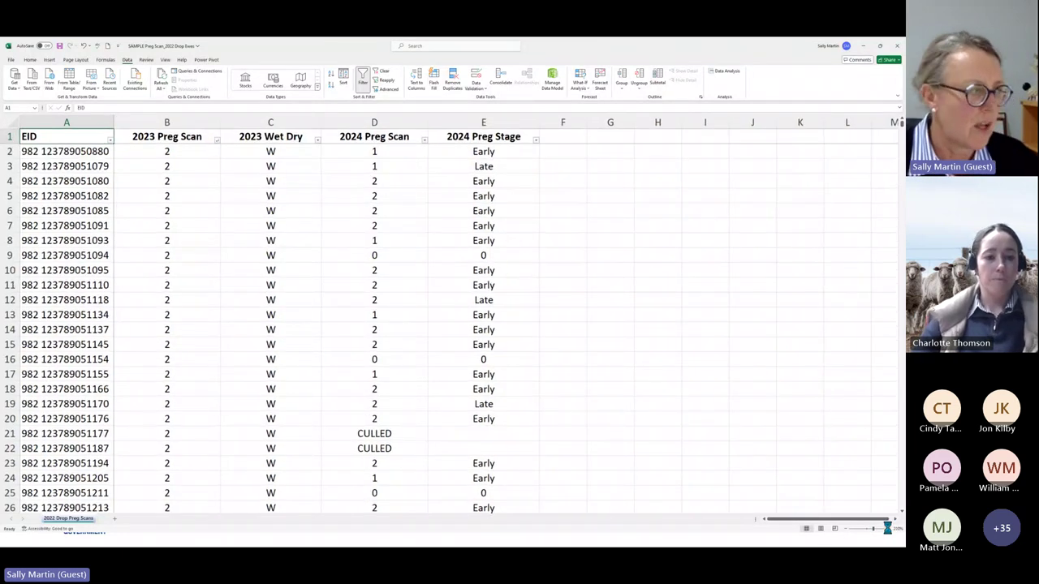
{"action": "left_click", "coordinate": [890, 530]}
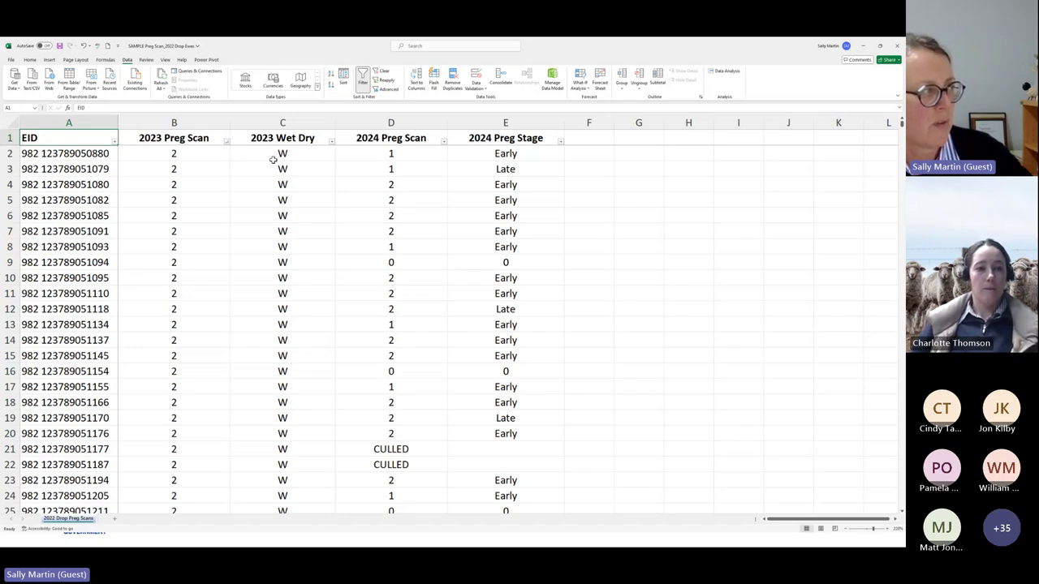
{"action": "left_click", "coordinate": [172, 154]}
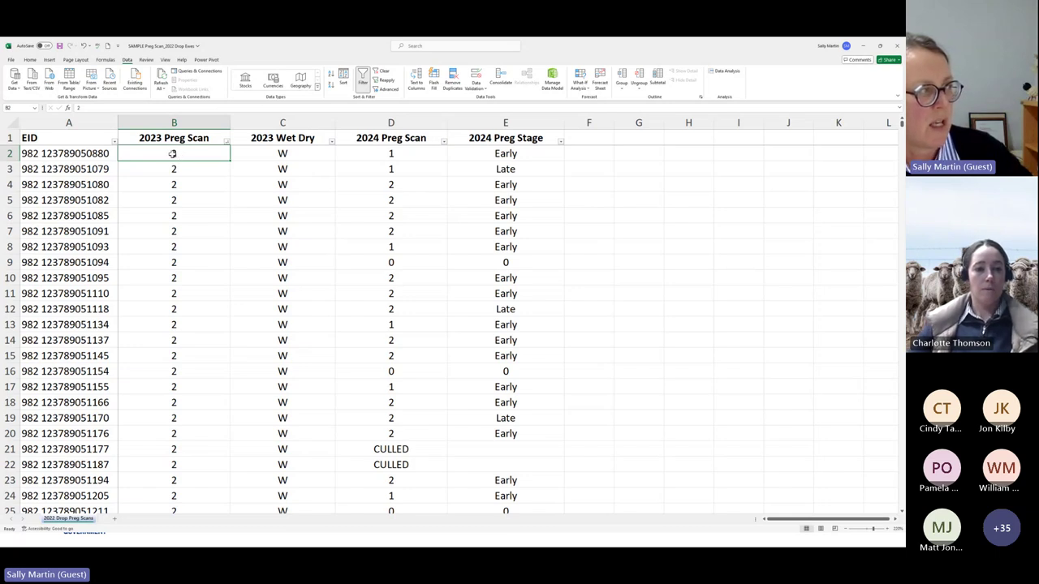
{"action": "left_click", "coordinate": [274, 154]}
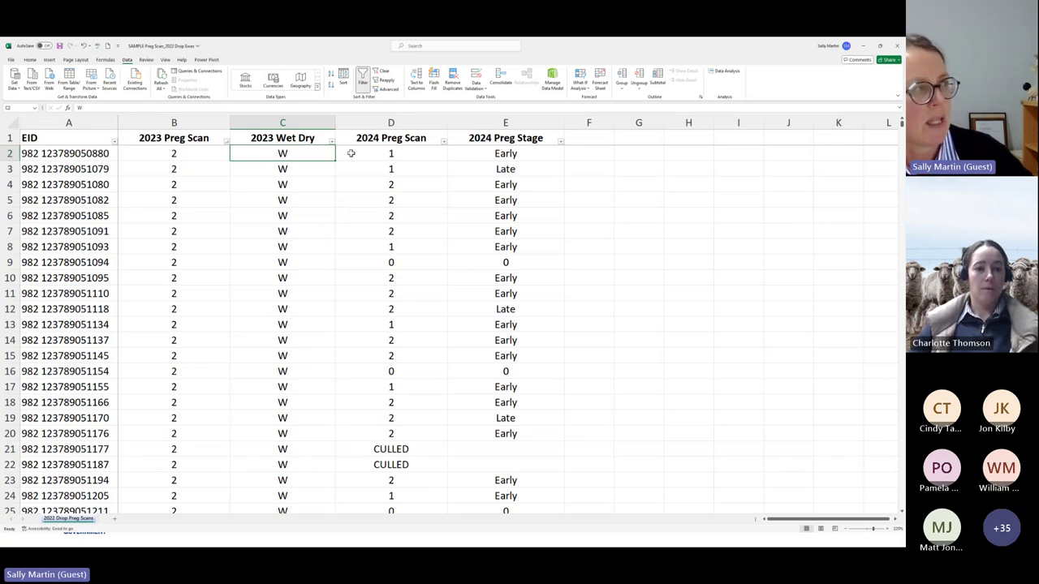
{"action": "left_click", "coordinate": [380, 151]}
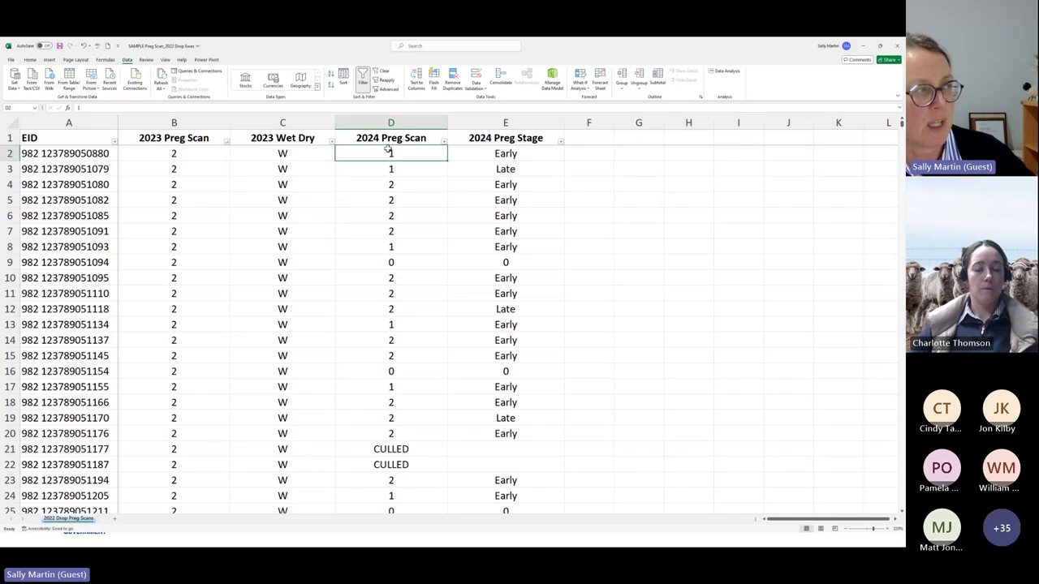
{"action": "left_click", "coordinate": [523, 154]}
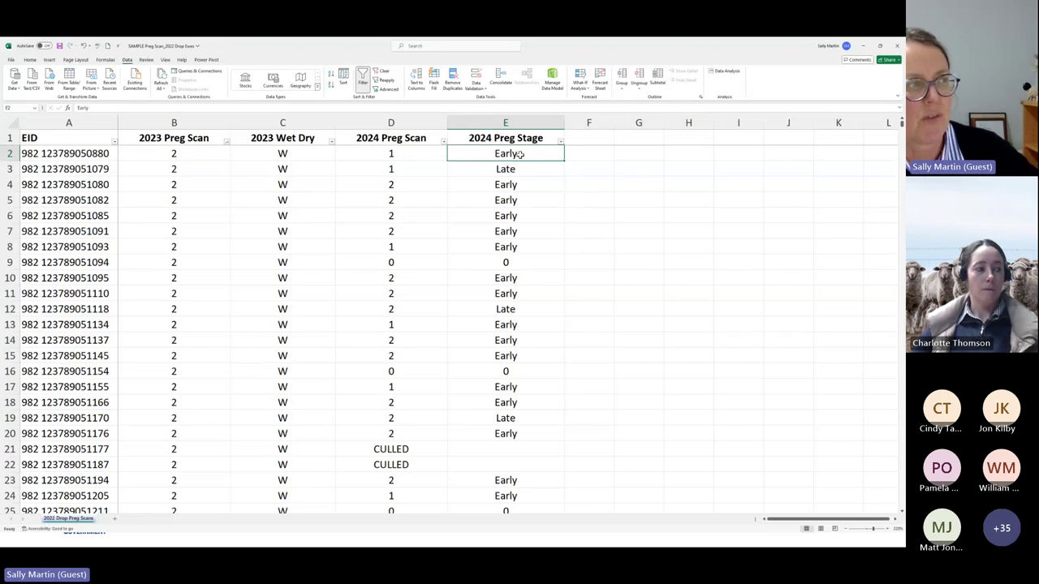
{"action": "left_click", "coordinate": [516, 169]}
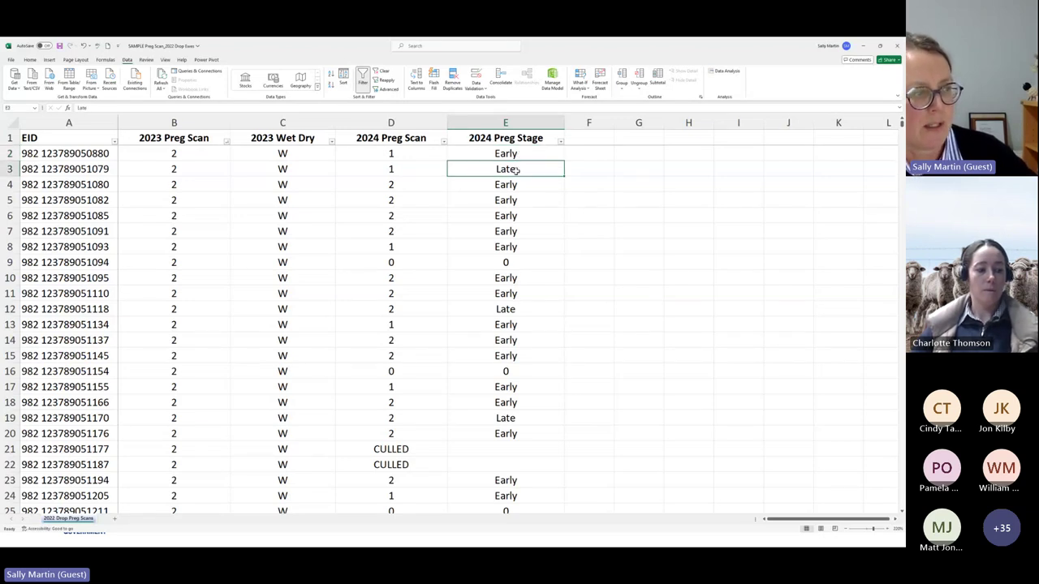
{"action": "left_click", "coordinate": [394, 263]}
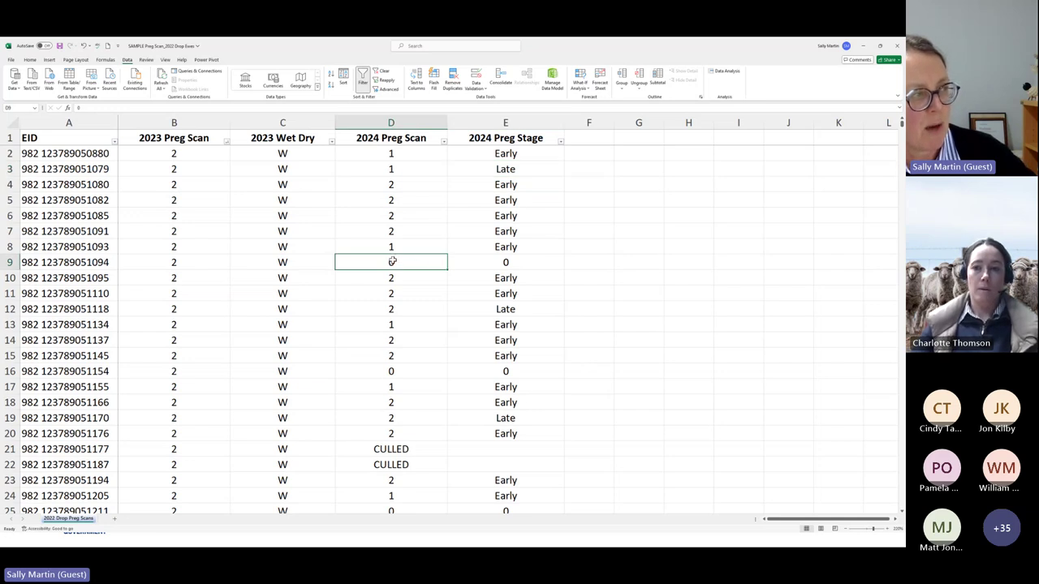
{"action": "left_click", "coordinate": [506, 261]}
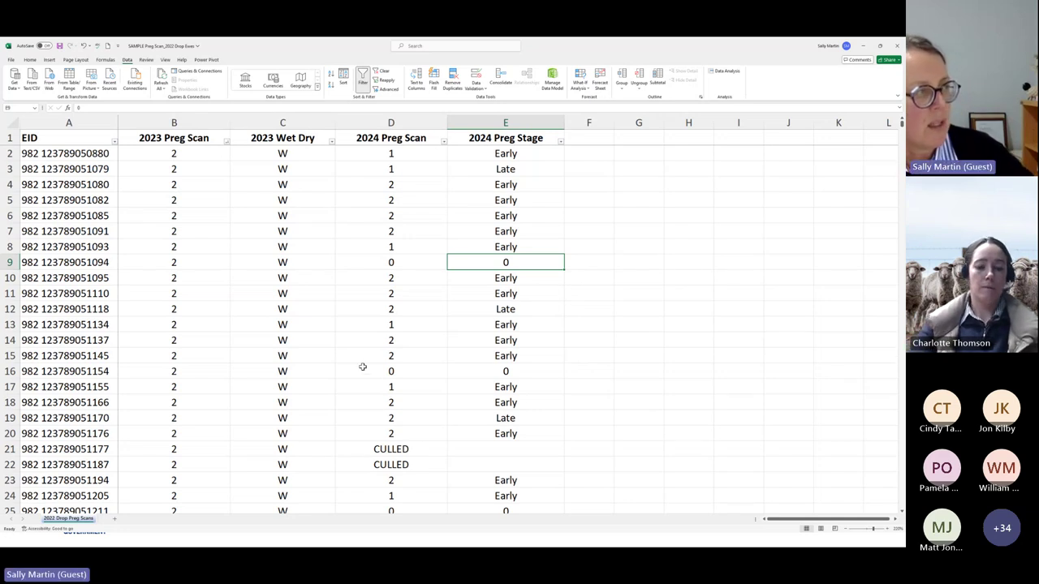
- Sort the table by 2024 Preg Scan from largest to smallest
{"action": "left_click", "coordinate": [443, 143]}
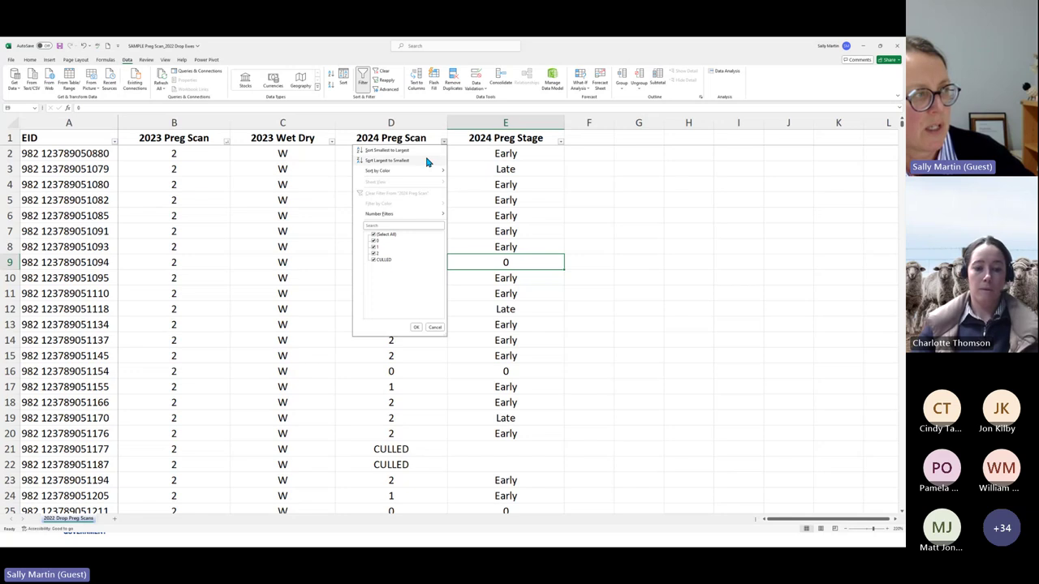
{"action": "left_click", "coordinate": [426, 160]}
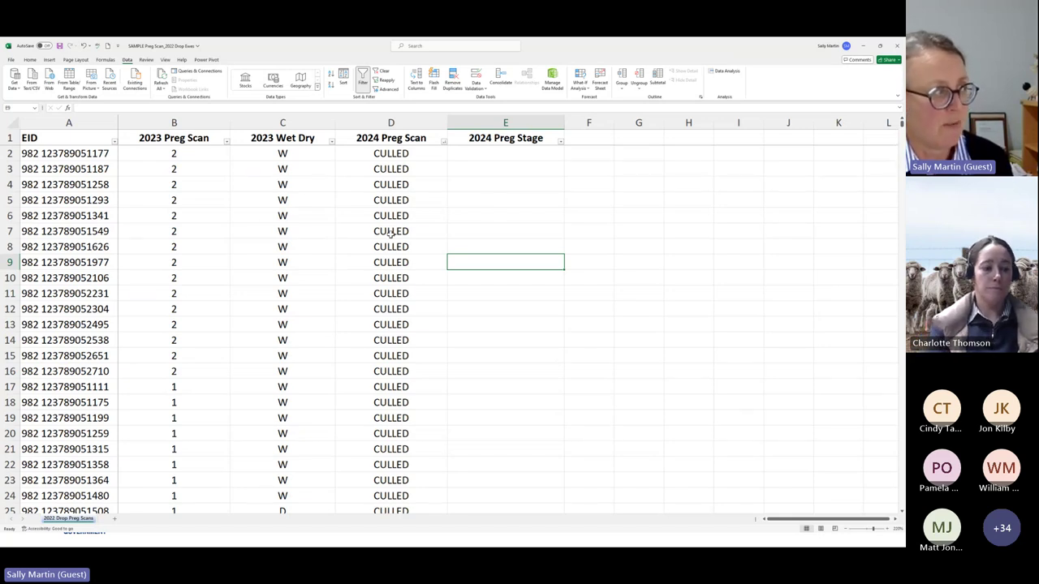
- Insert a PivotTable on a new worksheet from the full scan data range, A1 to E1461 of 2022 Drop Preg Scans
{"action": "left_click", "coordinate": [85, 138]}
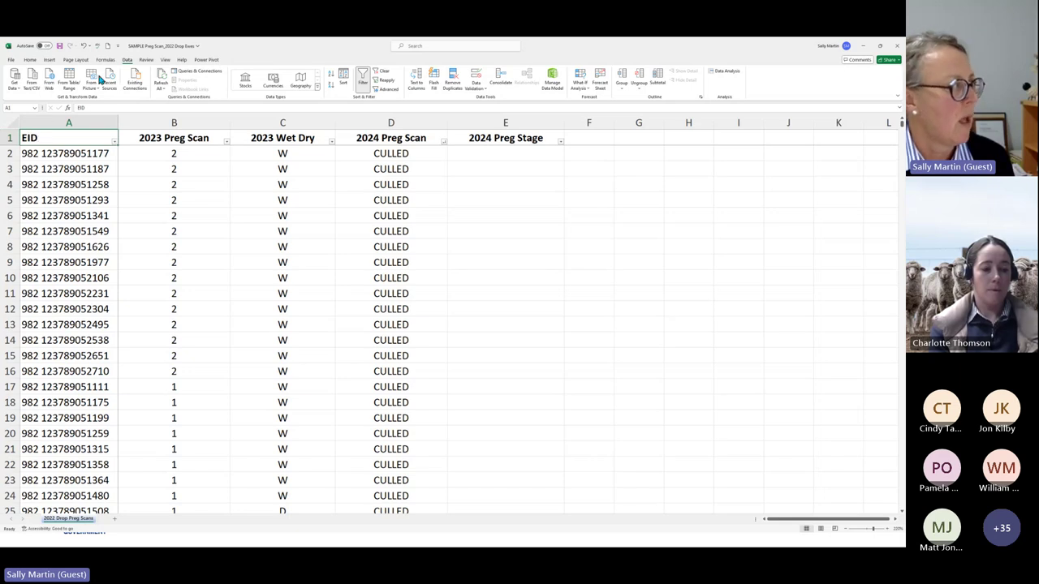
{"action": "left_click", "coordinate": [49, 61]}
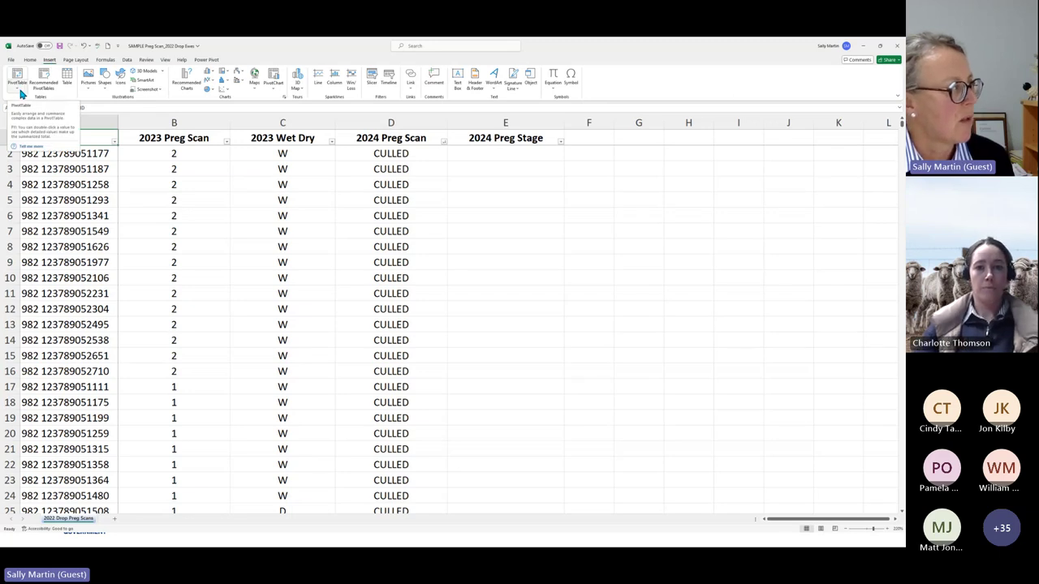
{"action": "left_click", "coordinate": [21, 92]}
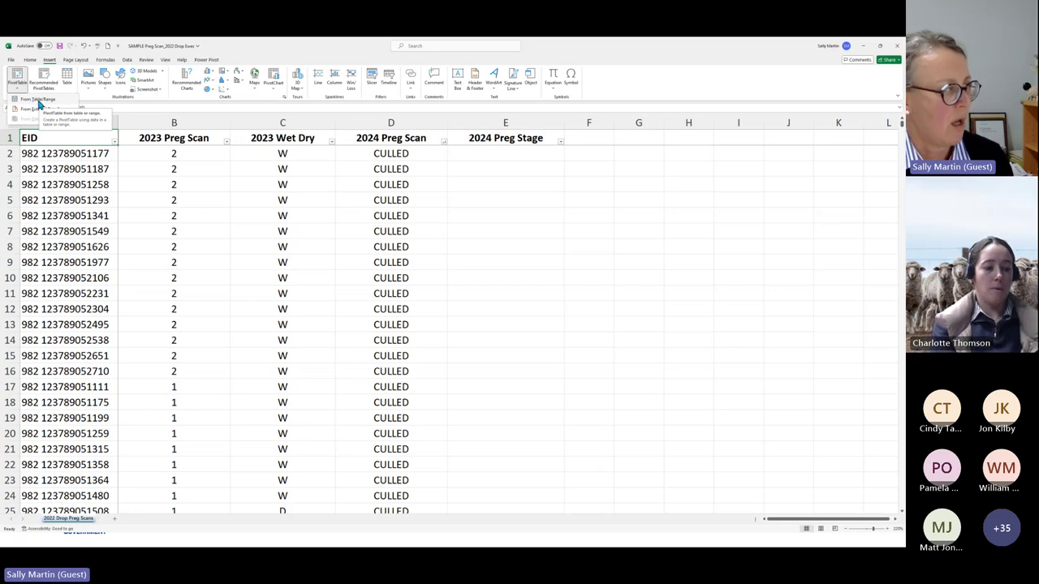
{"action": "left_click", "coordinate": [38, 102]}
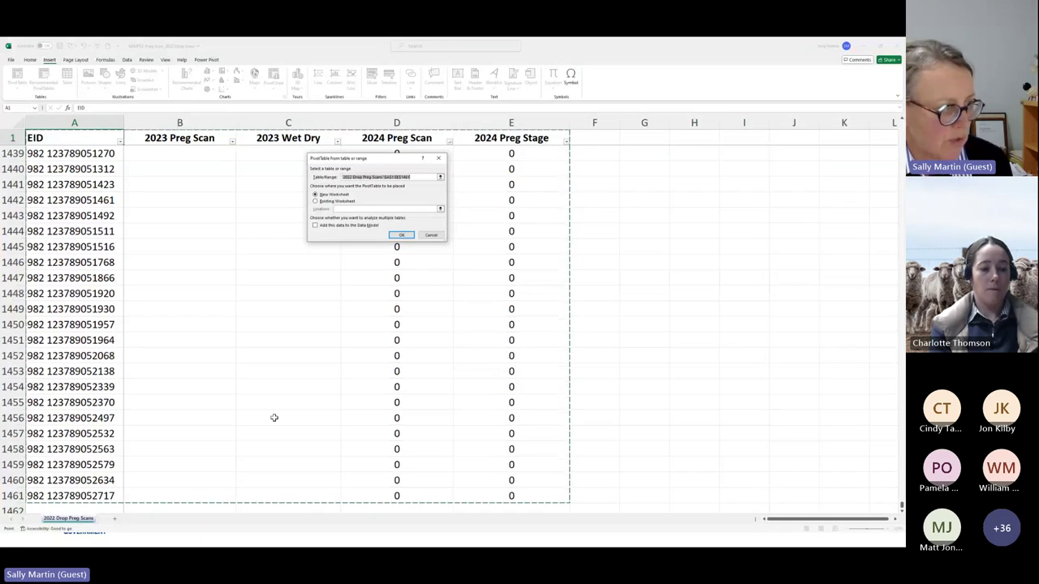
{"action": "scroll", "coordinate": [315, 379], "scroll_direction": "down", "scroll_amount": 3}
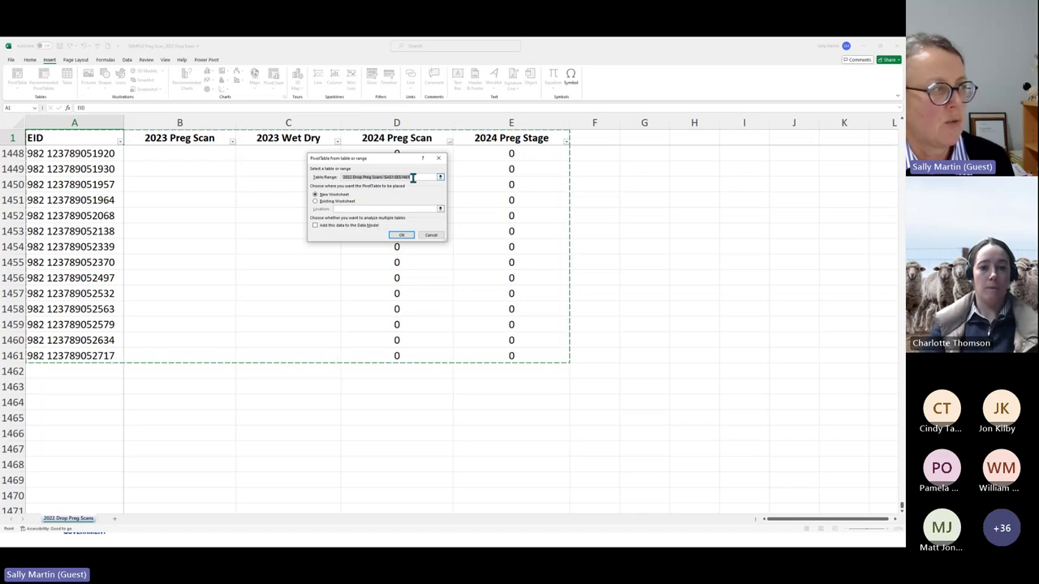
{"action": "left_click", "coordinate": [399, 235]}
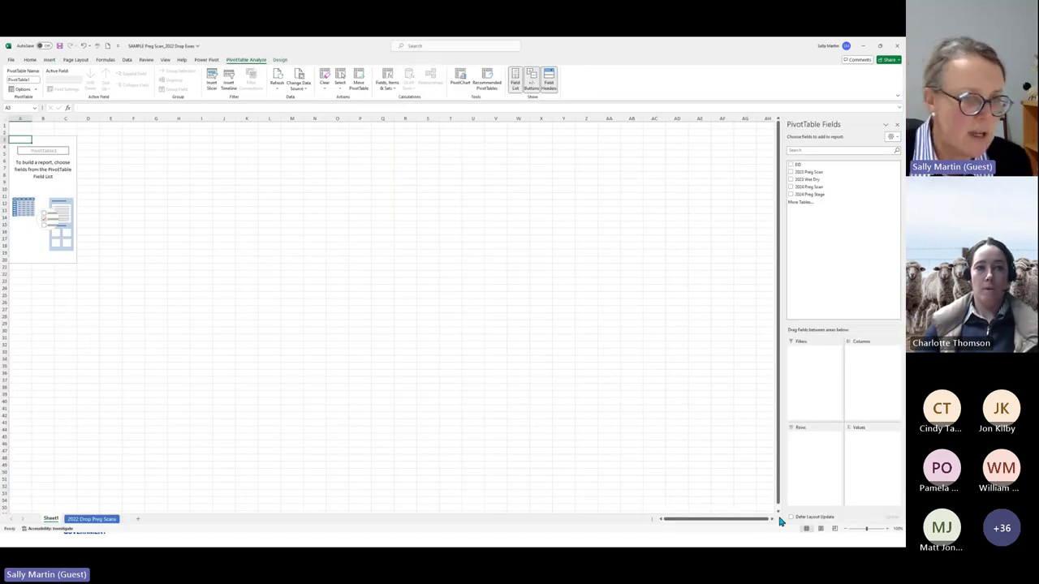
- Rename the new PivotTable worksheet as Summary
{"action": "left_click", "coordinate": [889, 529]}
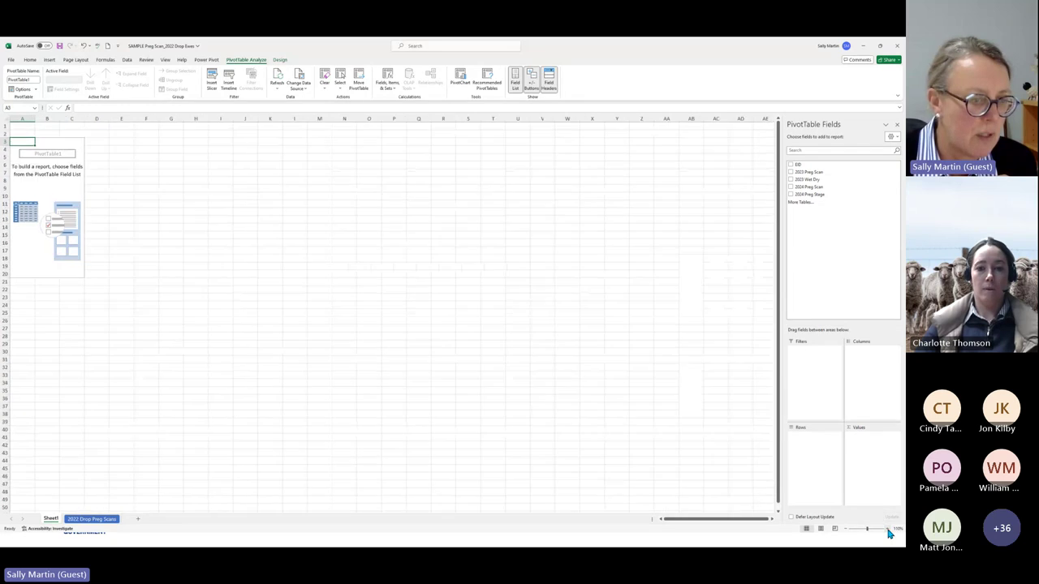
{"action": "left_click", "coordinate": [889, 529]}
{"action": "left_click", "coordinate": [889, 529]}
{"action": "left_click", "coordinate": [889, 529]}
{"action": "left_click", "coordinate": [889, 529]}
{"action": "left_click", "coordinate": [889, 529]}
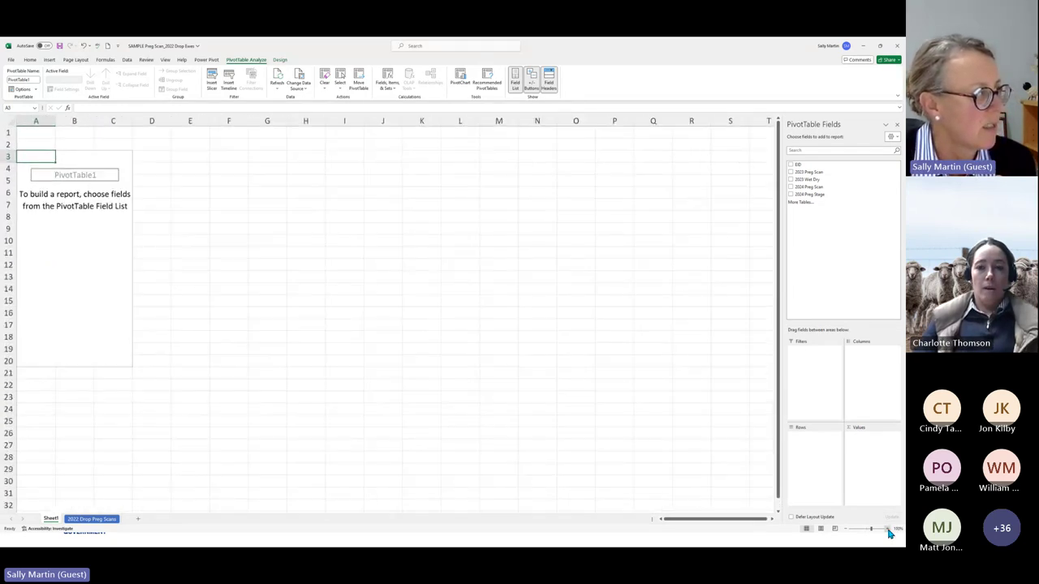
{"action": "left_click", "coordinate": [889, 529]}
{"action": "left_click", "coordinate": [889, 529]}
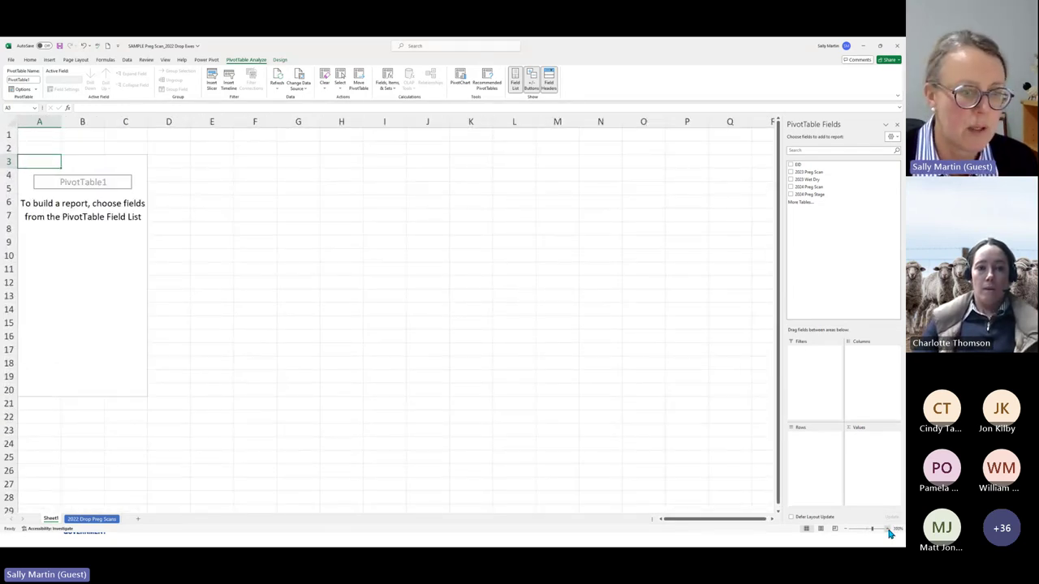
{"action": "left_click", "coordinate": [889, 529]}
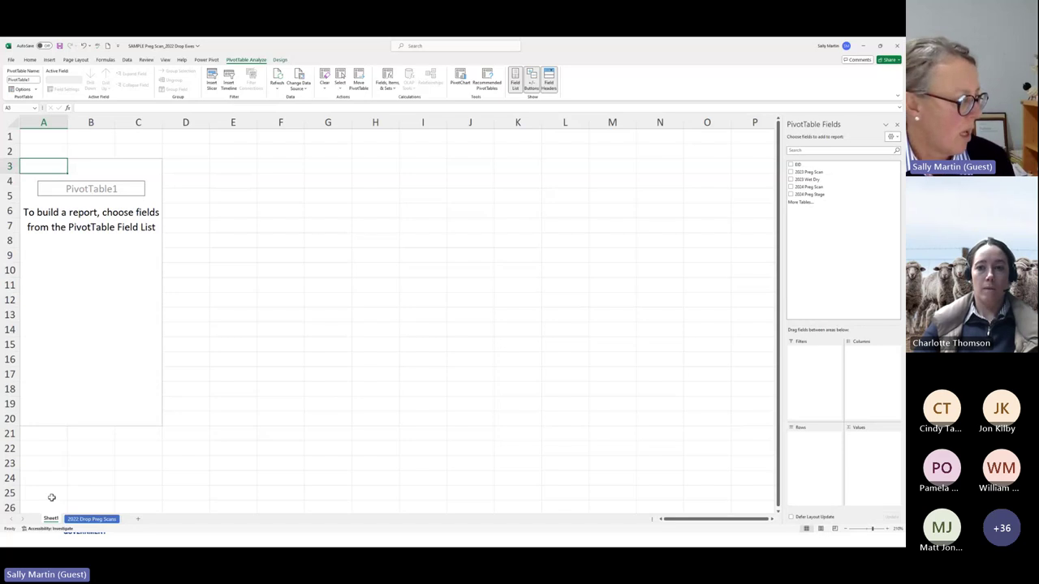
{"action": "left_click_drag", "start_coordinate": [48, 519], "coordinate": [49, 518]}
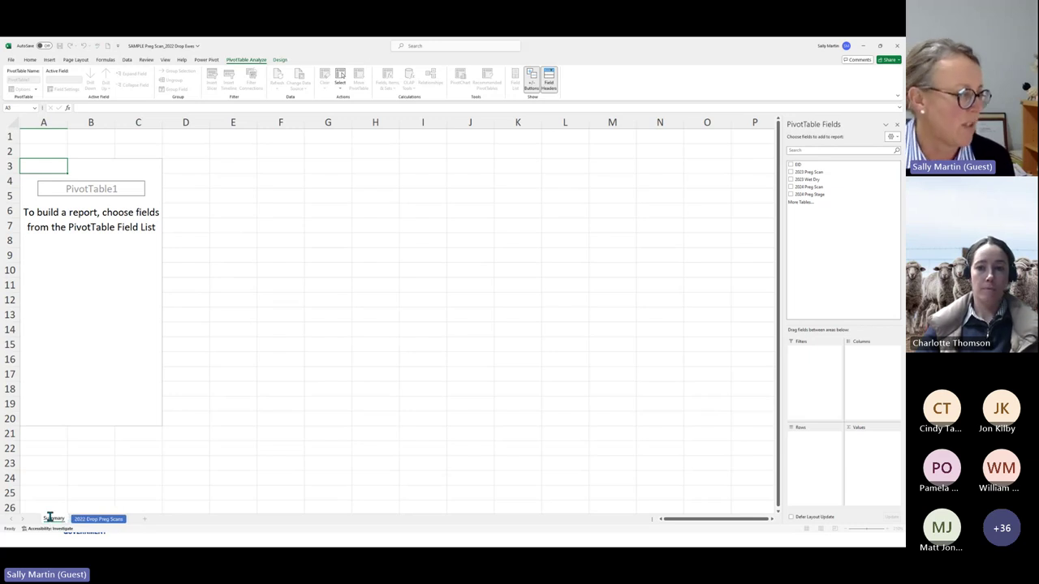
{"action": "left_click", "coordinate": [71, 448]}
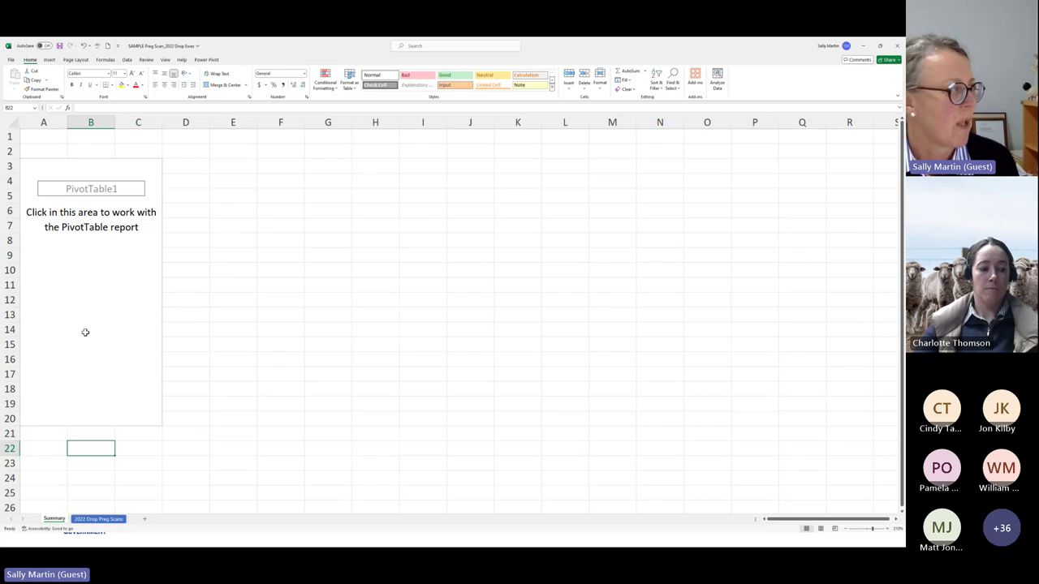
- Review the source sheet's column headings and add the 2023 Preg Scan field to the PivotTable's rows on the Summary sheet
{"action": "left_click", "coordinate": [90, 265]}
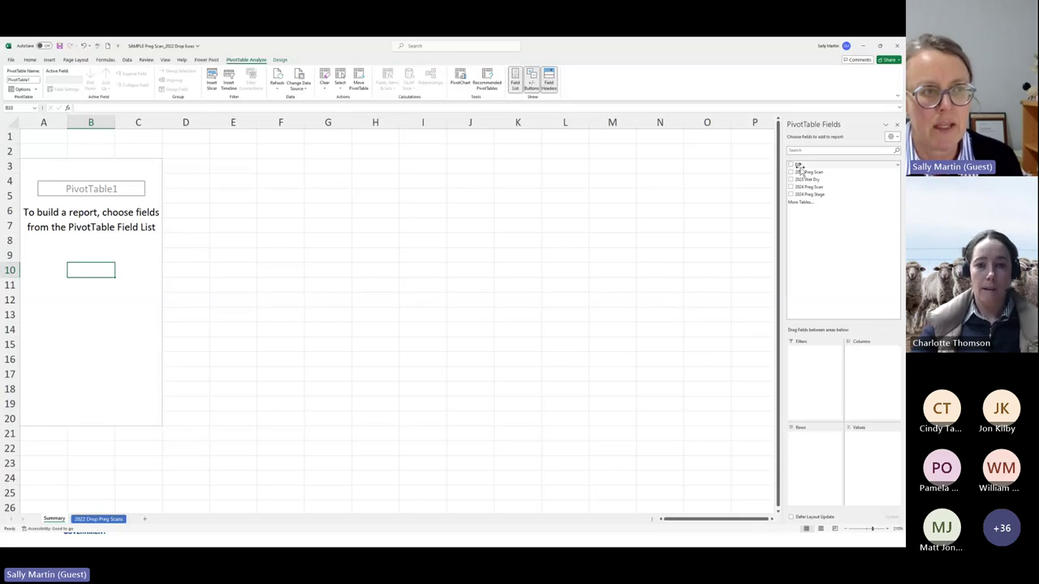
{"action": "left_click", "coordinate": [99, 520]}
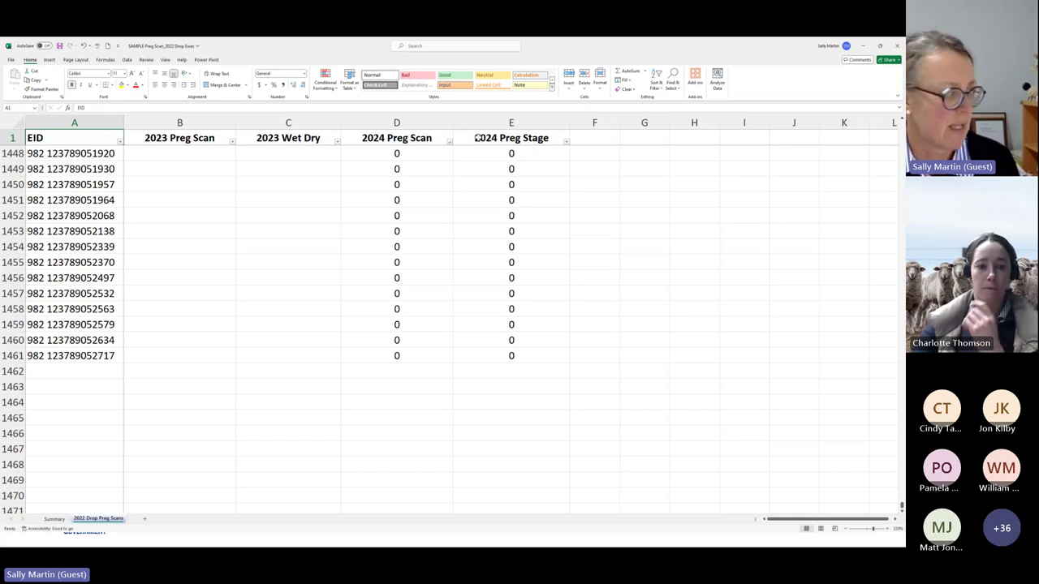
{"action": "left_click", "coordinate": [42, 520]}
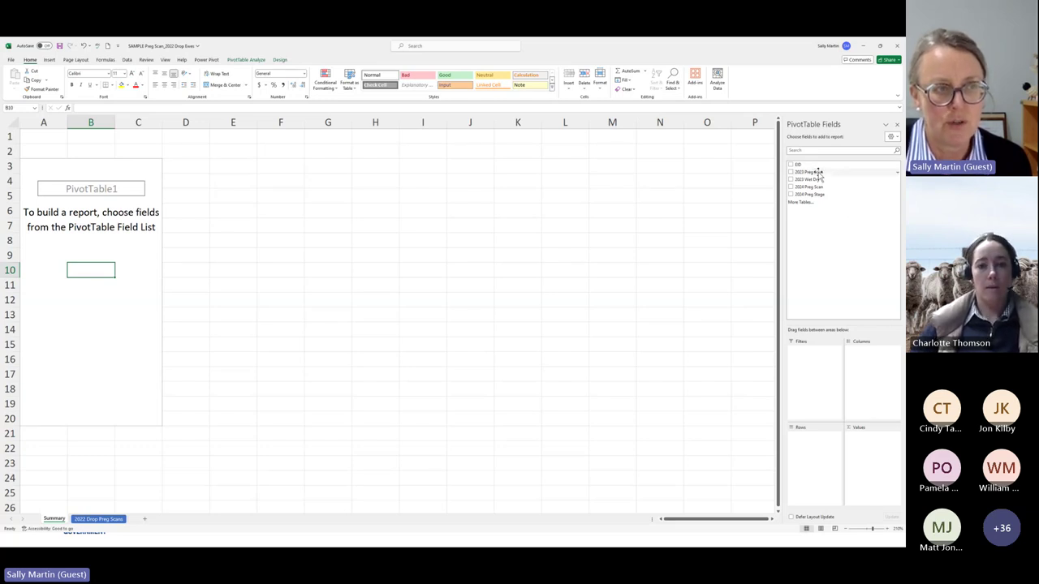
{"action": "left_click_drag", "start_coordinate": [819, 173], "coordinate": [817, 441]}
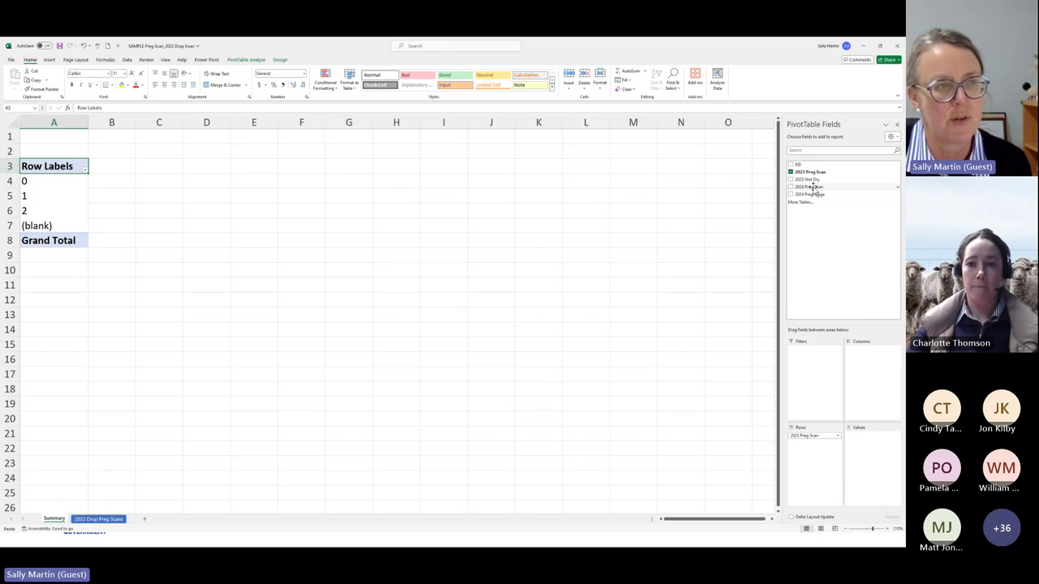
- Add 2024 Preg Scan to the PivotTable's columns and the count of EID to its values, widening sheet columns C and D
{"action": "left_click_drag", "start_coordinate": [812, 187], "coordinate": [866, 361]}
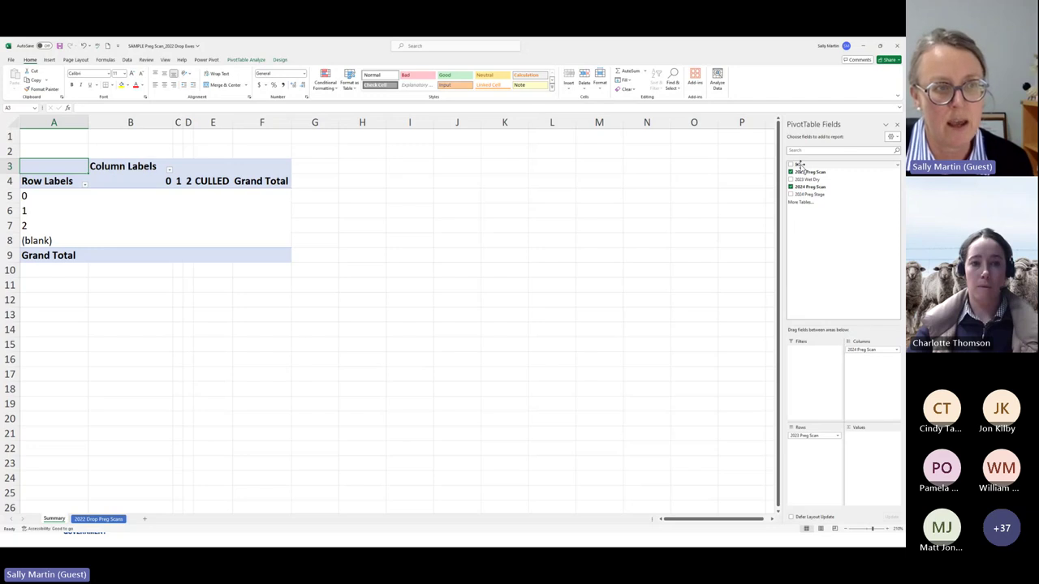
{"action": "left_click_drag", "start_coordinate": [799, 165], "coordinate": [866, 451]}
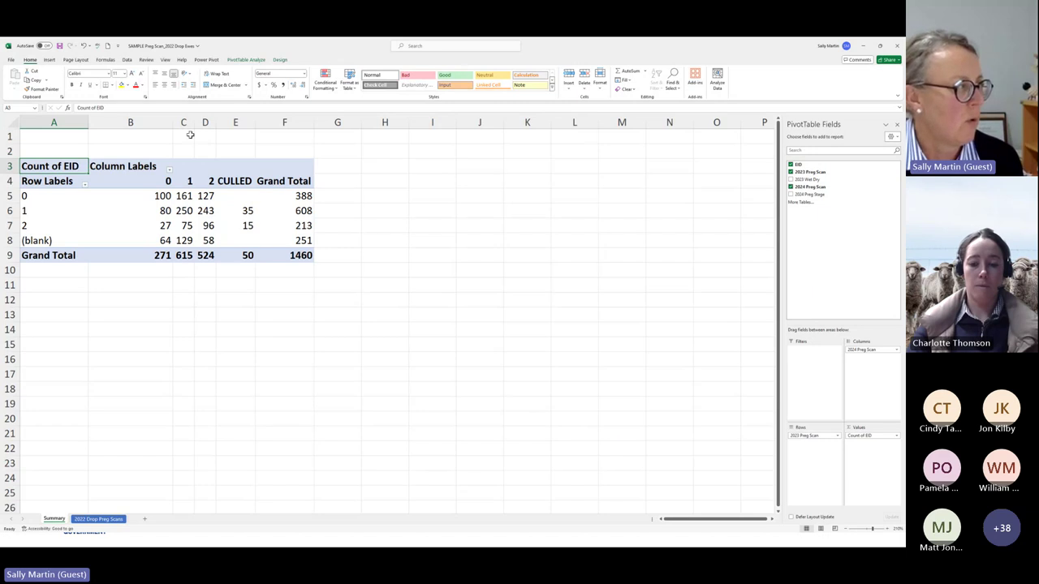
{"action": "left_click_drag", "start_coordinate": [194, 122], "coordinate": [251, 122]}
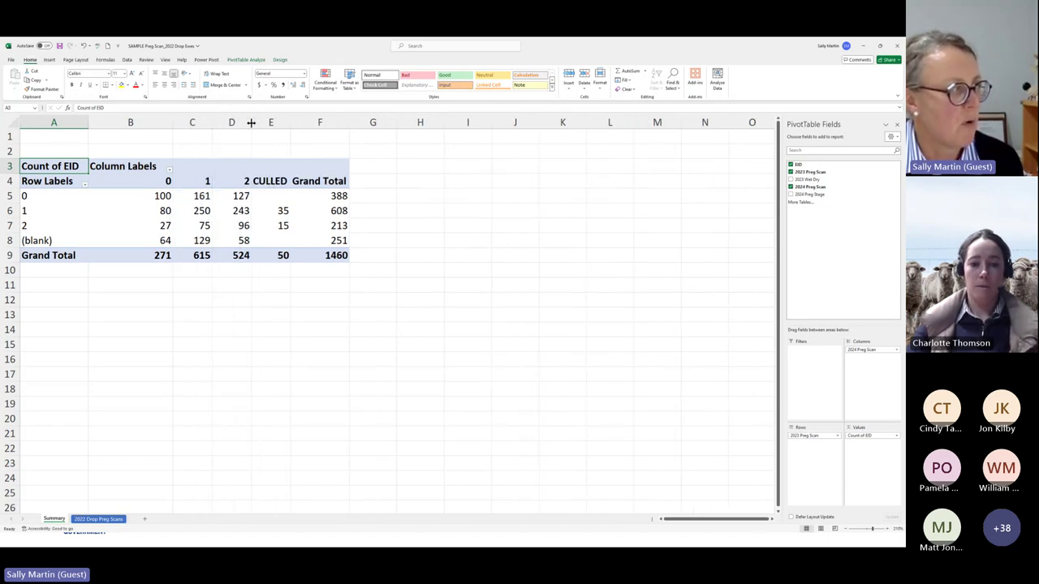
- Compare the PivotTable's counts for matching 2023 and 2024 scan results and its blank row, checking against the 2022 Drop Preg Scans sheet
{"action": "left_click", "coordinate": [160, 196]}
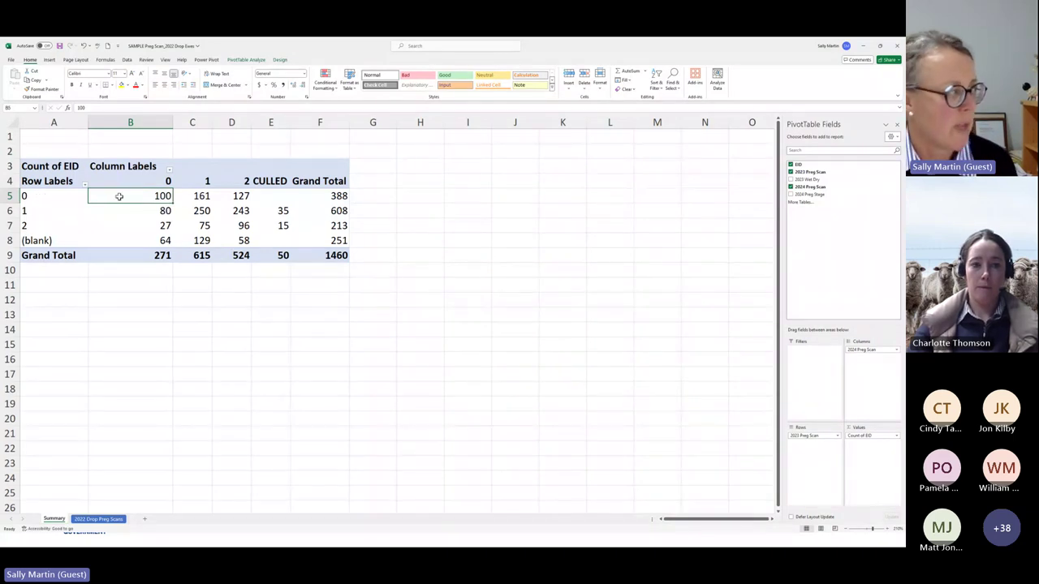
{"action": "left_click", "coordinate": [108, 521]}
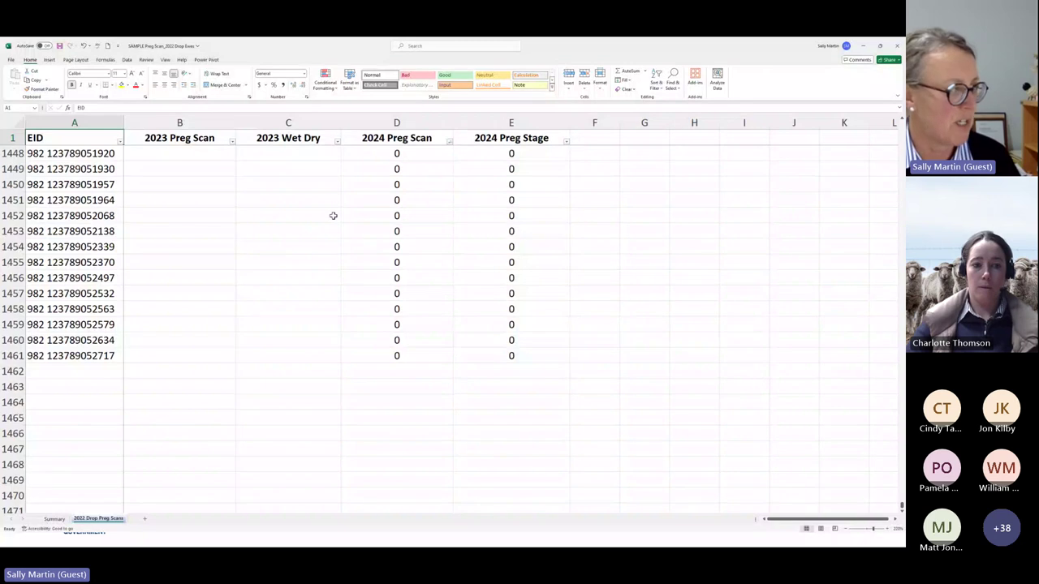
{"action": "left_click", "coordinate": [53, 519]}
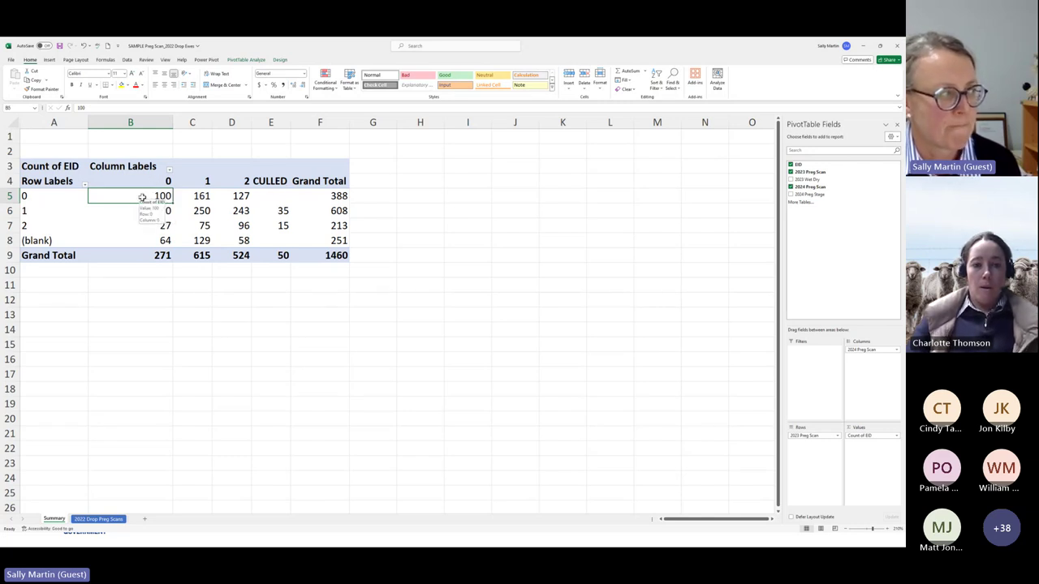
{"action": "left_click", "coordinate": [201, 211]}
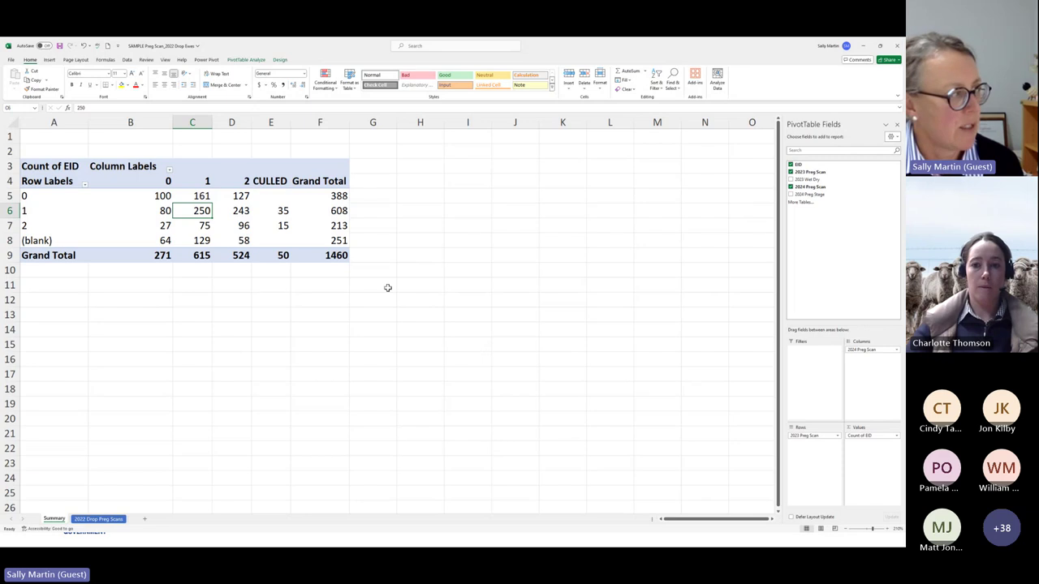
{"action": "mouse_move", "coordinate": [190, 210]}
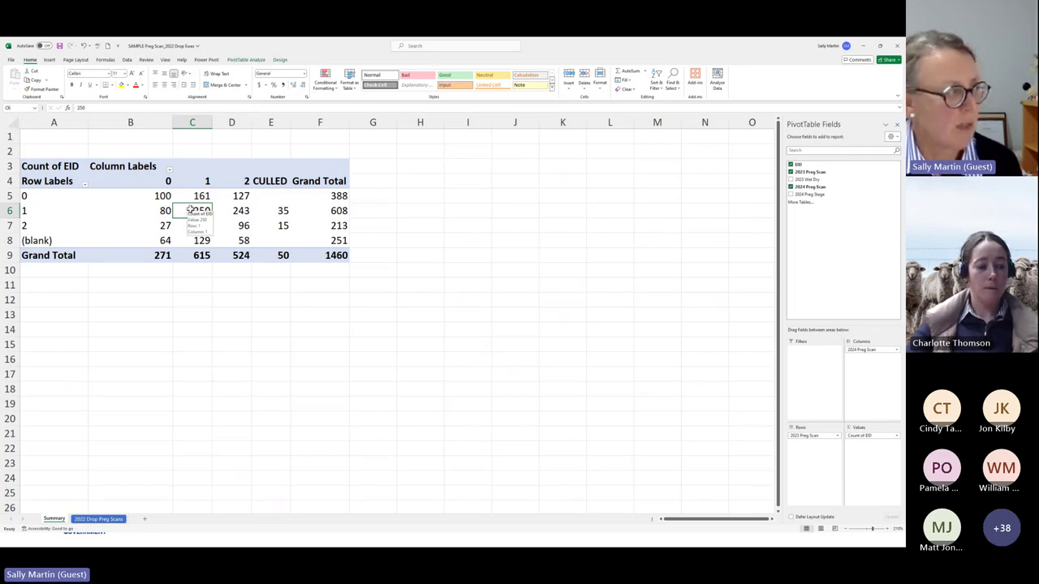
{"action": "left_click", "coordinate": [245, 228]}
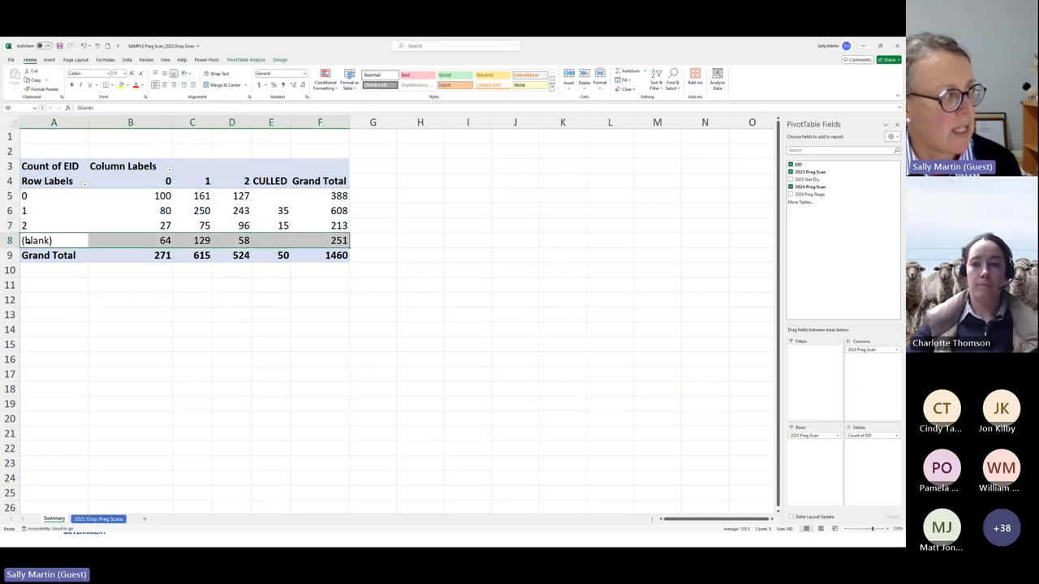
{"action": "left_click", "coordinate": [445, 297]}
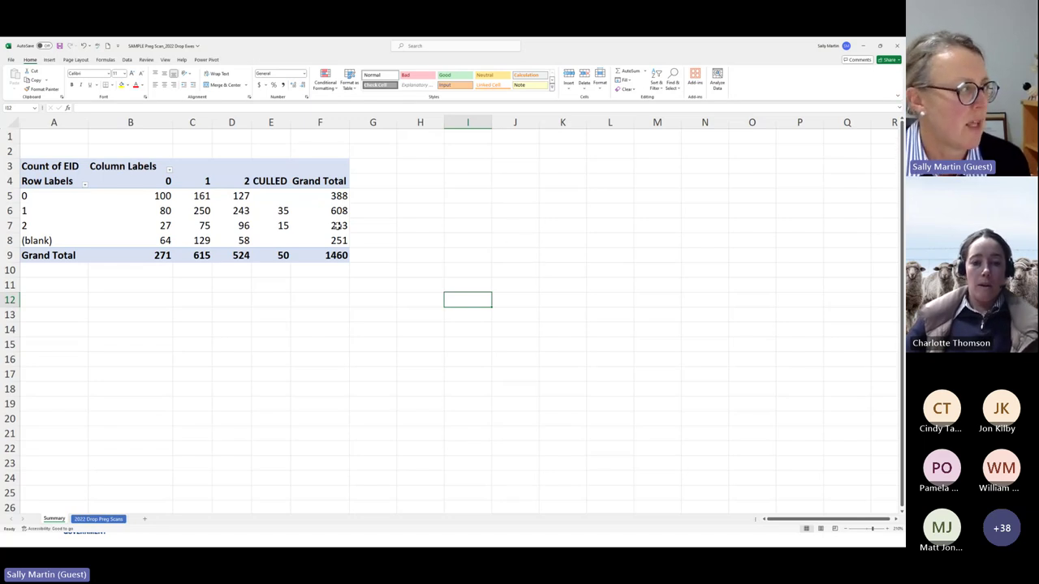
- Copy the whole PivotTable and paste it as plain values on the Summary sheet starting at cell I3
{"action": "left_click", "coordinate": [47, 161]}
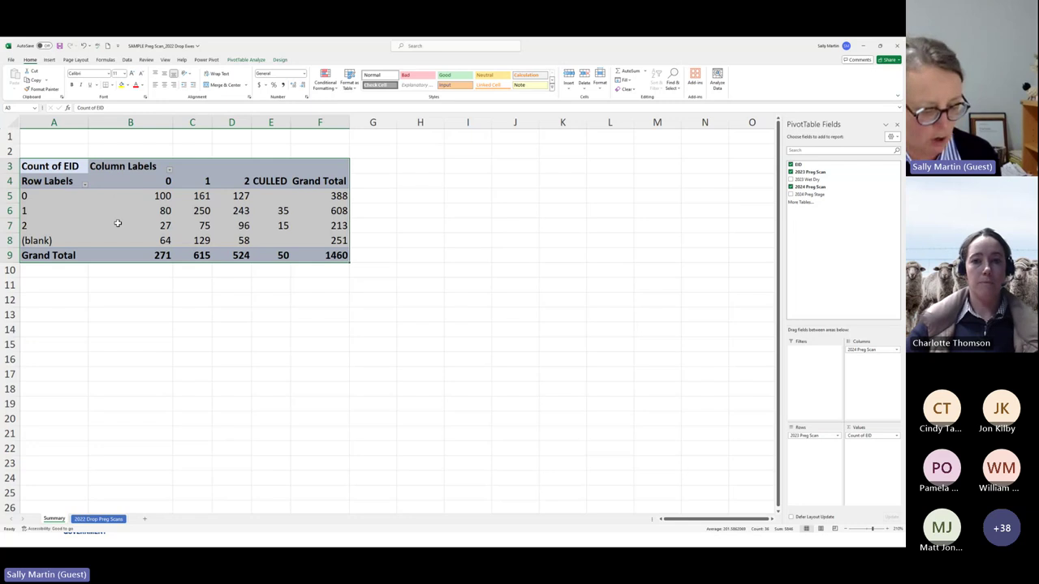
{"action": "key", "text": "ctrl+c"}
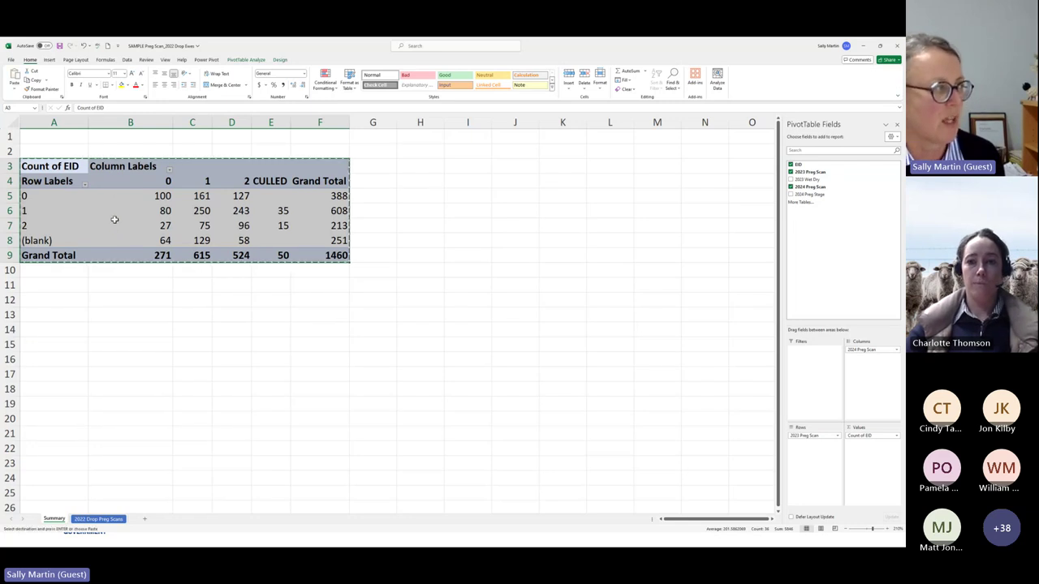
{"action": "left_click", "coordinate": [457, 165]}
{"action": "right_click", "coordinate": [457, 168]}
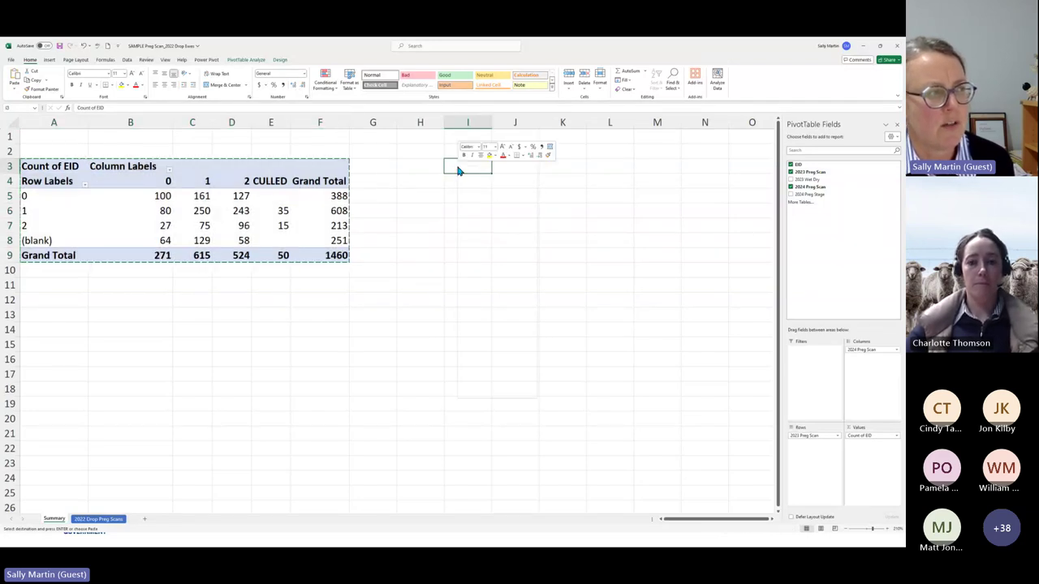
{"action": "left_click", "coordinate": [459, 170]}
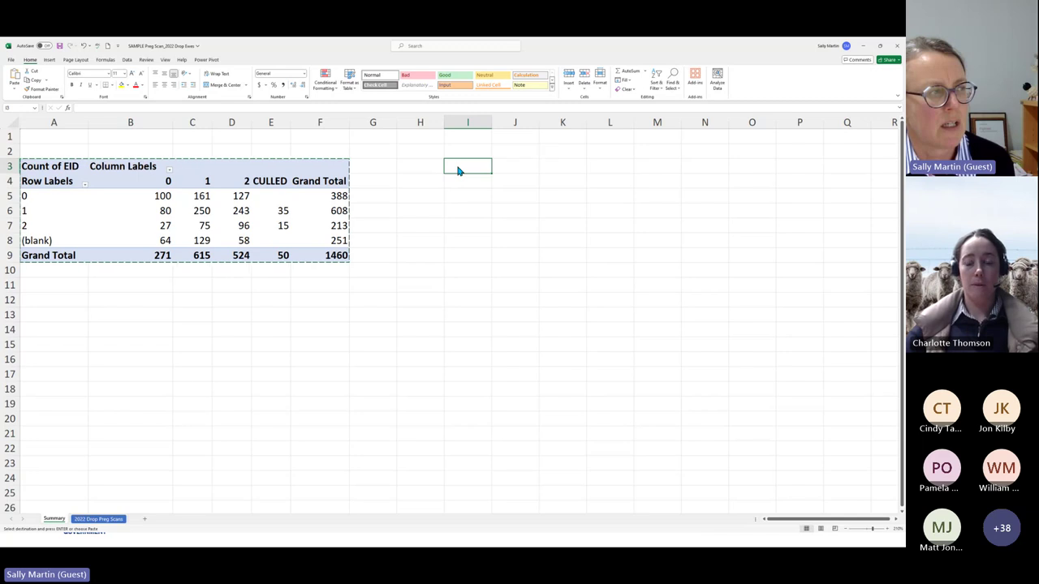
{"action": "right_click", "coordinate": [457, 169]}
{"action": "left_click", "coordinate": [455, 173]}
{"action": "right_click", "coordinate": [454, 172]}
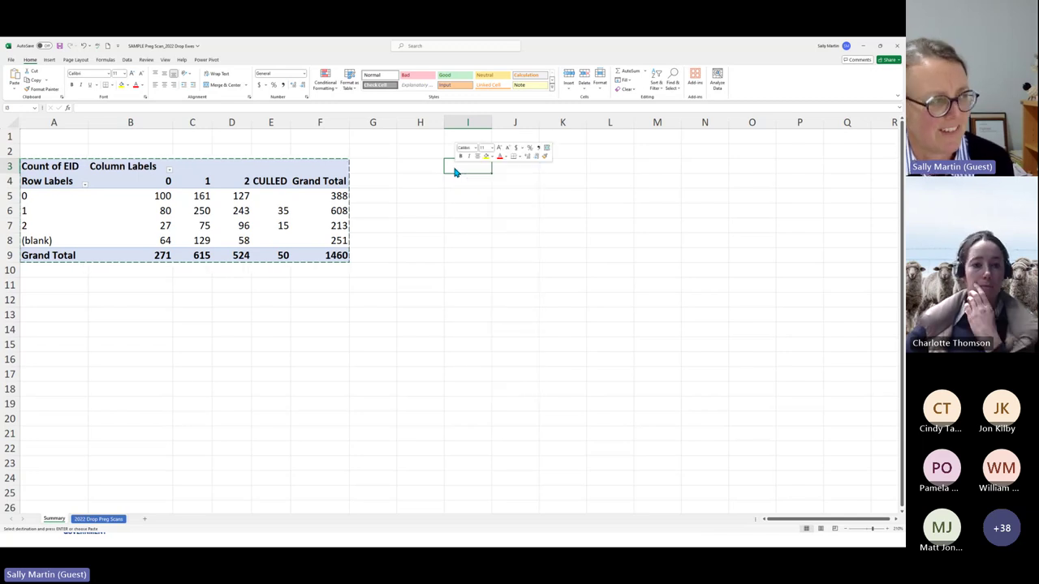
{"action": "left_click", "coordinate": [454, 172]}
{"action": "right_click", "coordinate": [455, 172]}
{"action": "left_click", "coordinate": [455, 172]}
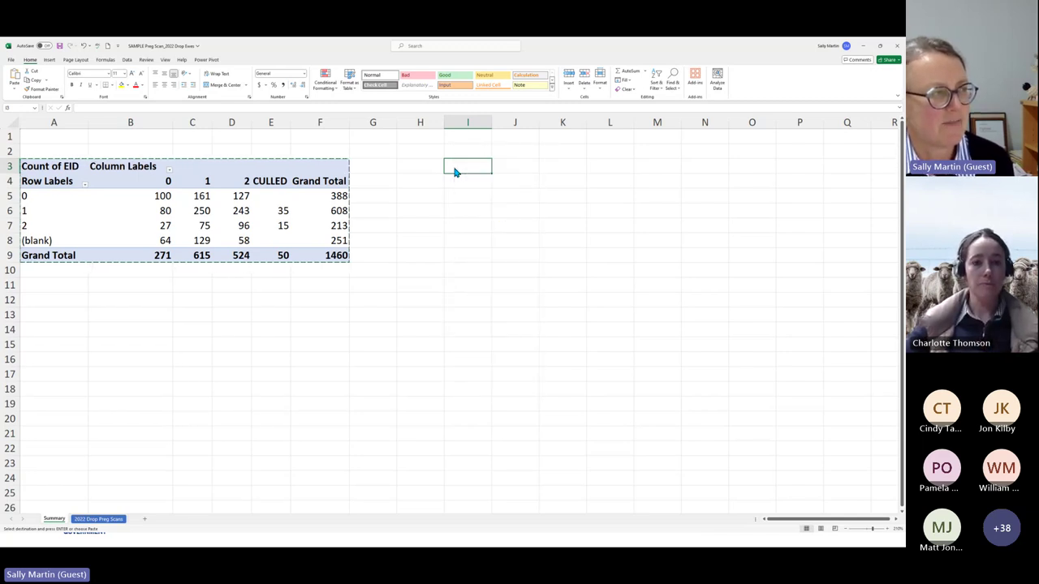
{"action": "right_click", "coordinate": [455, 173]}
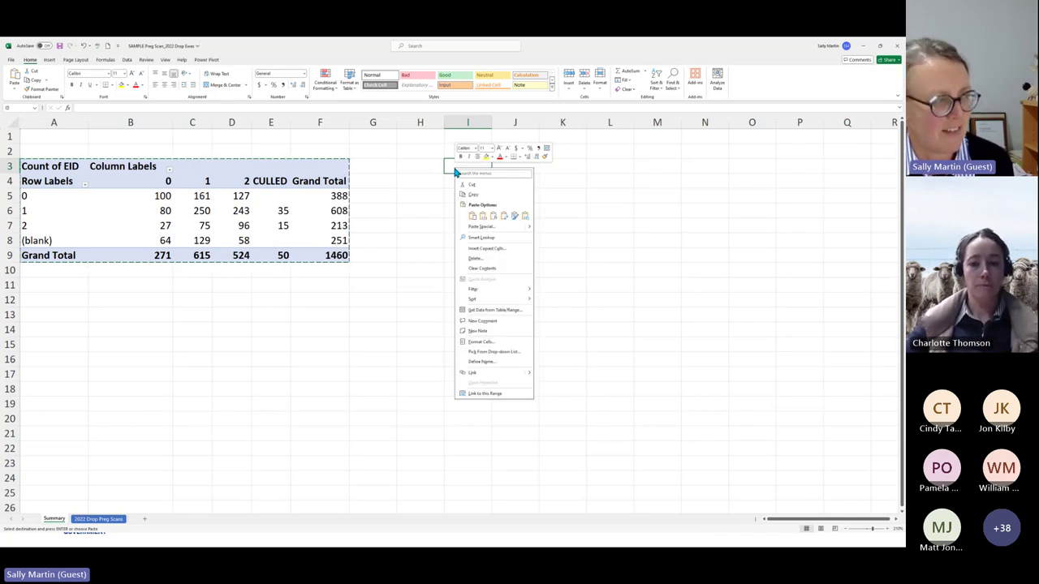
{"action": "left_click", "coordinate": [484, 221]}
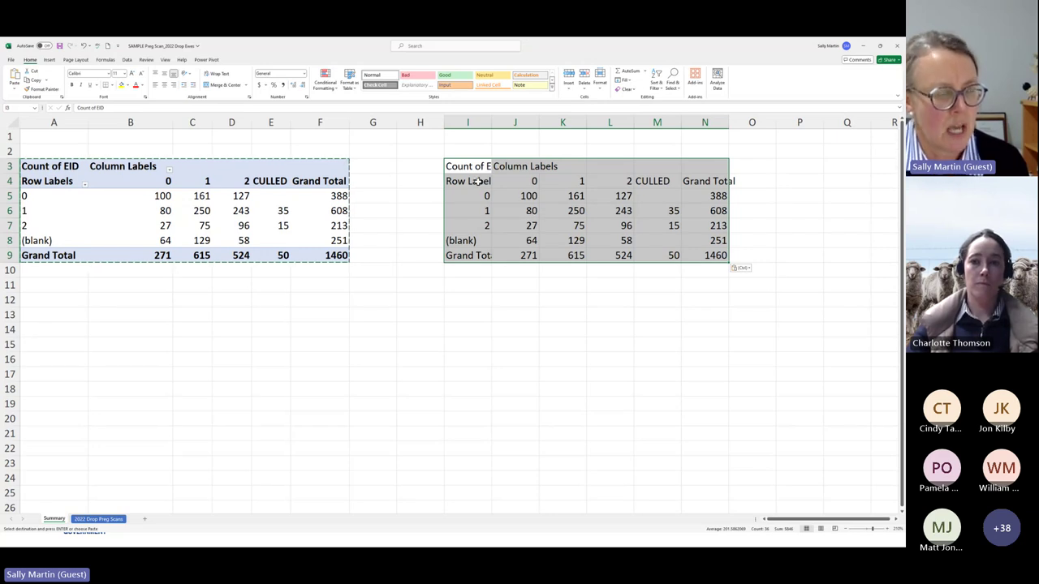
- Rename the pasted table's column headings 0, 1 and 2 in J4 to L4 as Dry, Single and Twin
{"action": "left_click", "coordinate": [461, 162]}
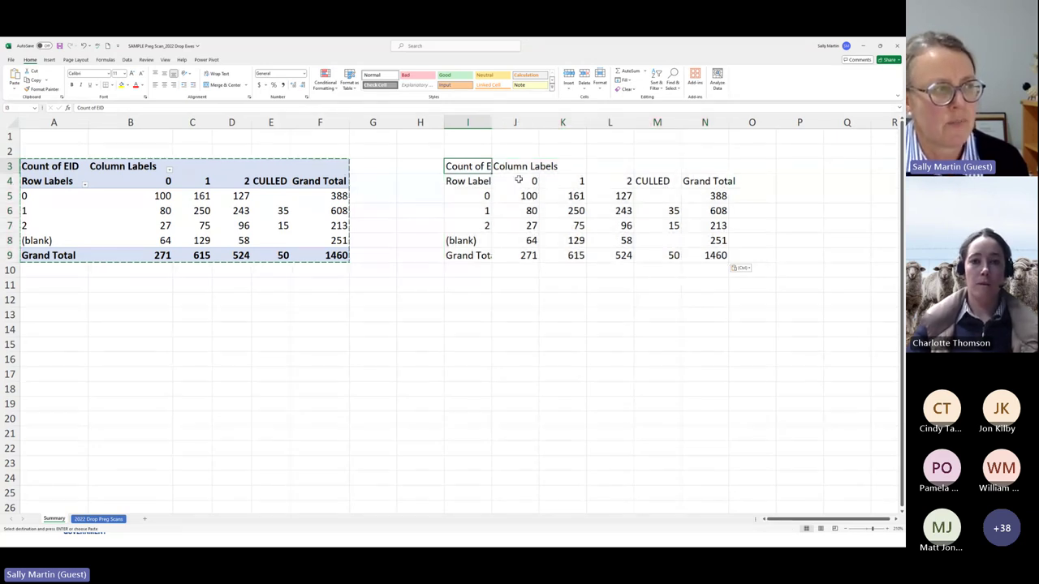
{"action": "left_click", "coordinate": [520, 177]}
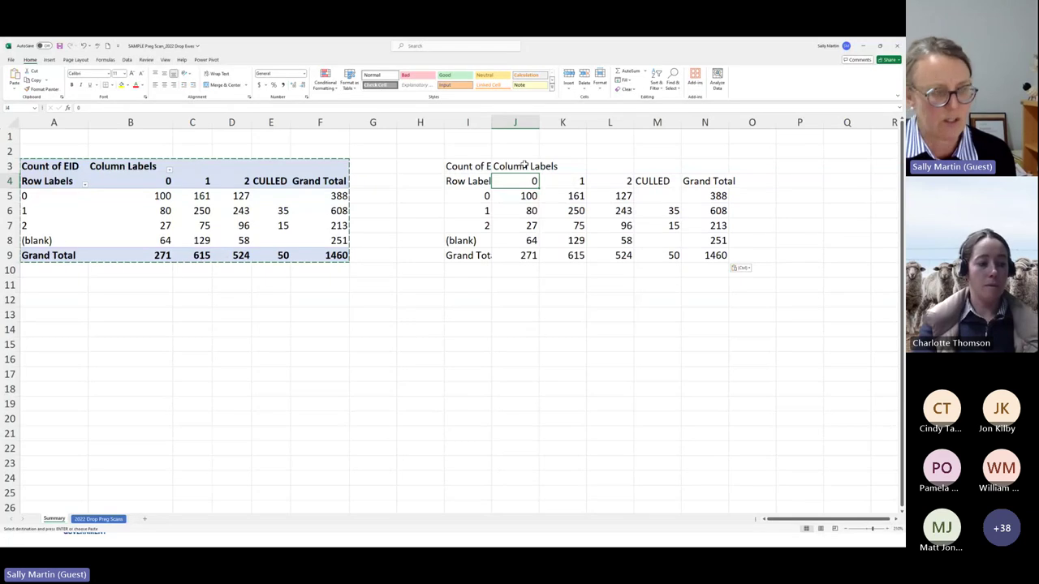
{"action": "type", "text": "Dr"}
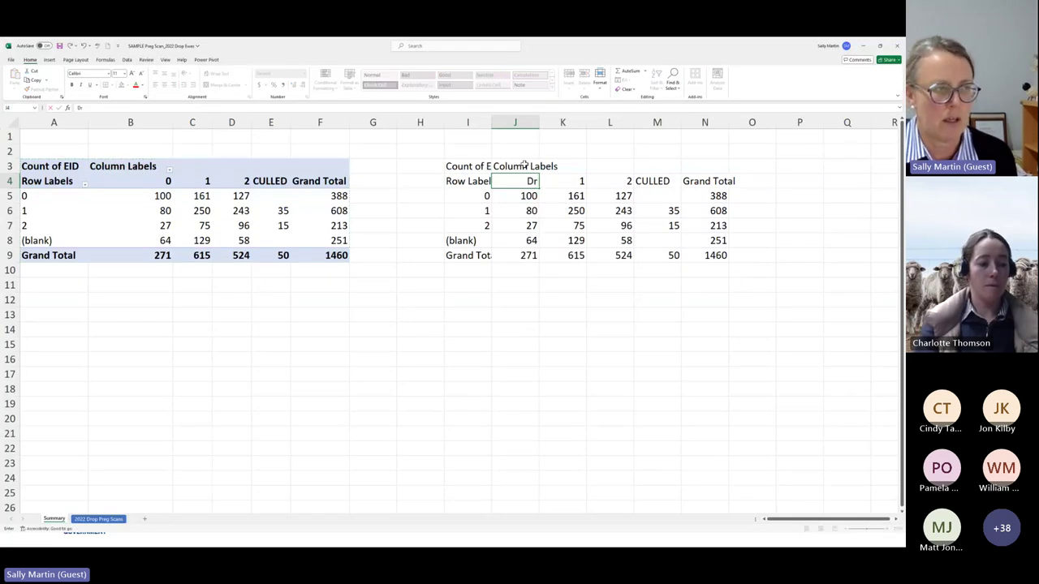
{"action": "type", "text": "y"}
{"action": "key", "text": "Tab"}
{"action": "type", "text": "Single"}
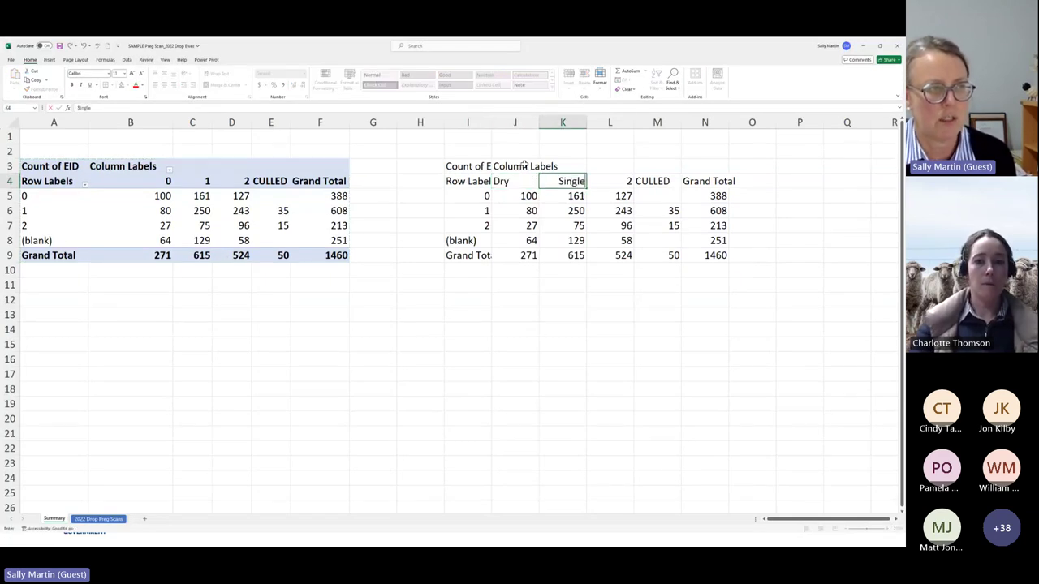
{"action": "key", "text": "Tab"}
{"action": "type", "text": "Twing"}
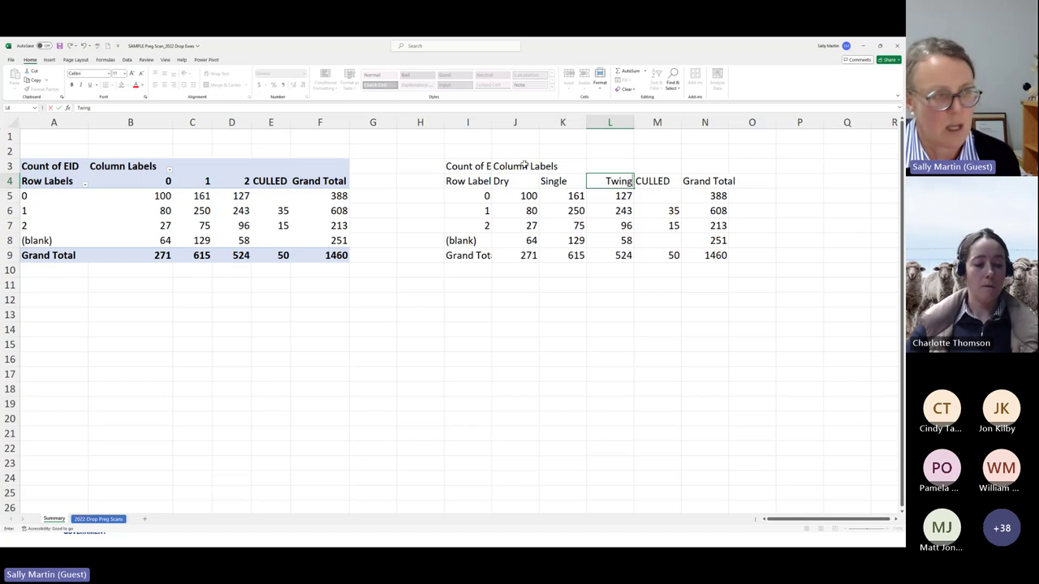
{"action": "key", "text": "BackSpace"}
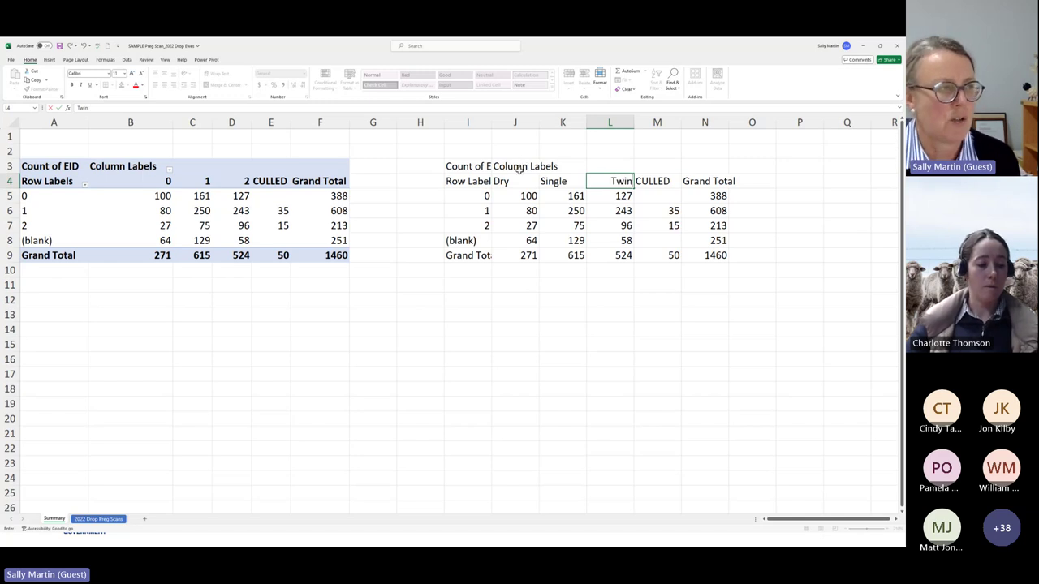
- Replace the Column Labels text above the Dry, Single and Twin headings with a merged, centred title, 2024 Preg Scans, across J3 to L3
{"action": "left_click", "coordinate": [526, 166]}
{"action": "left_click_drag", "start_coordinate": [526, 166], "coordinate": [626, 173]}
{"action": "key", "text": "Delete"}
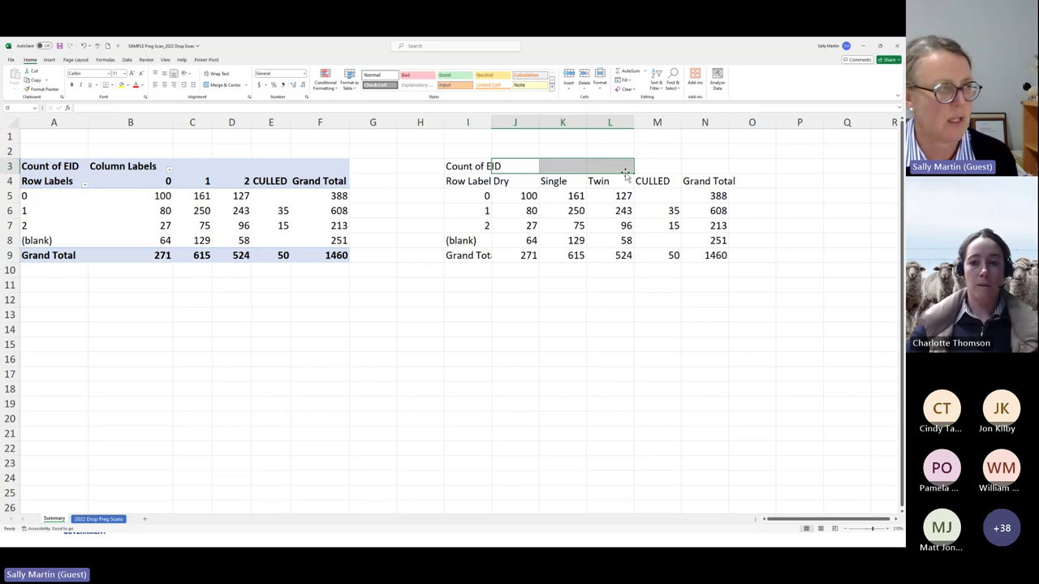
{"action": "left_click", "coordinate": [220, 88]}
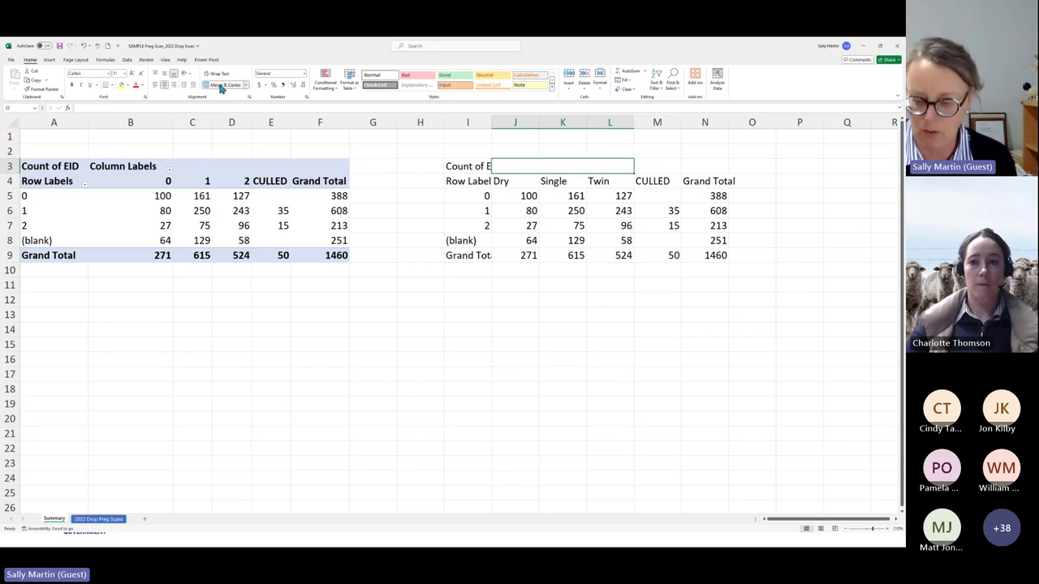
{"action": "type", "text": "2024"}
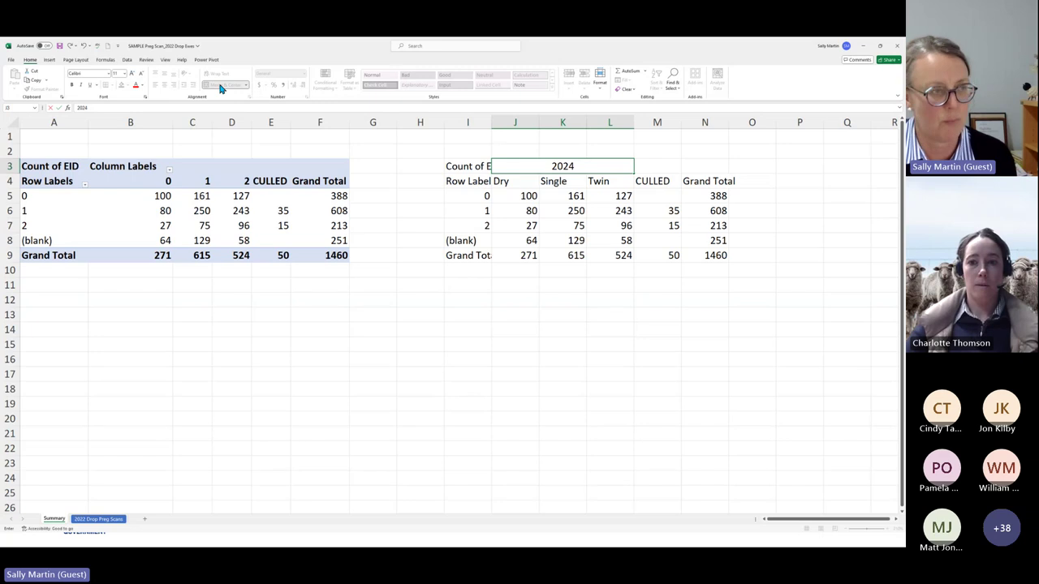
{"action": "type", "text": " Preg"}
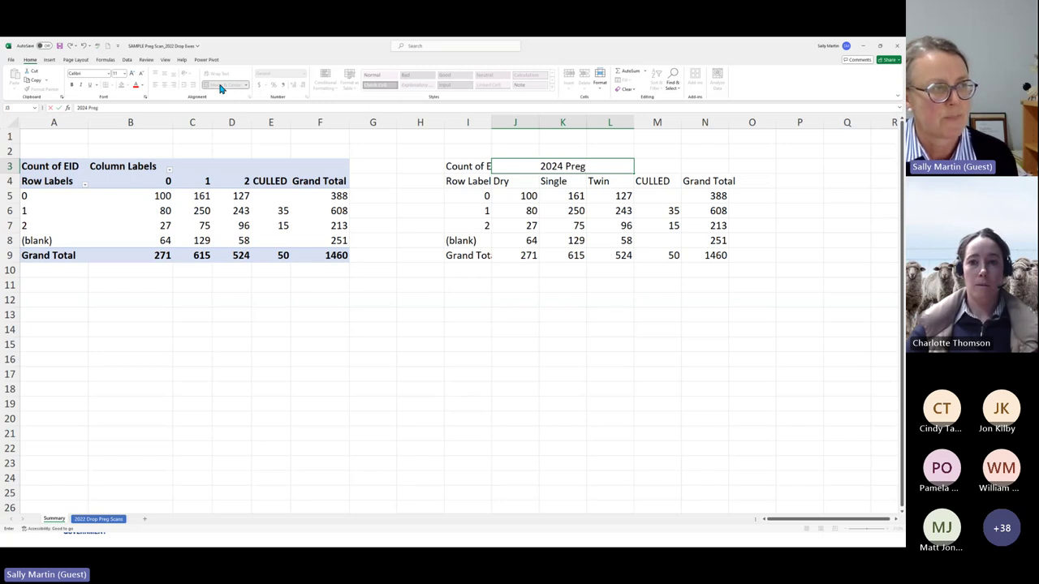
{"action": "type", "text": " Scans"}
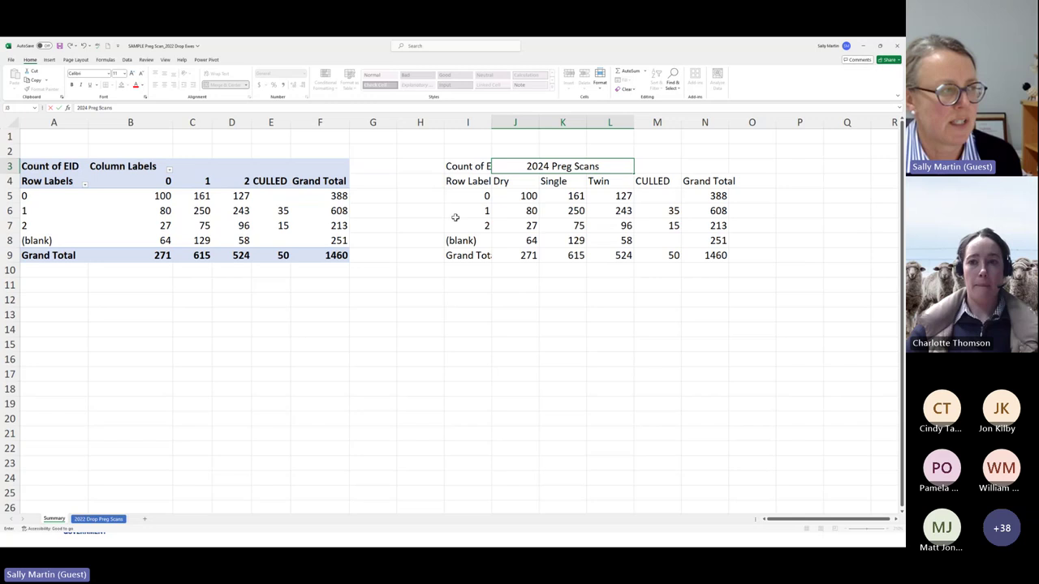
- Replace the Row Labels heading in cell I4 of the pasted table with 2023 Preg Scans
{"action": "left_click", "coordinate": [459, 210]}
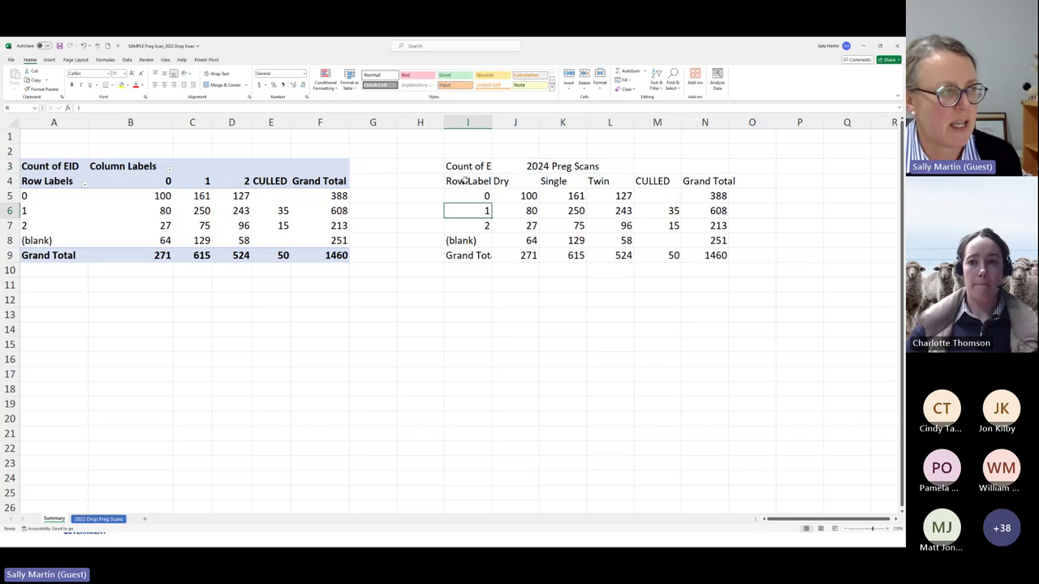
{"action": "left_click", "coordinate": [465, 181]}
{"action": "type", "text": "202"}
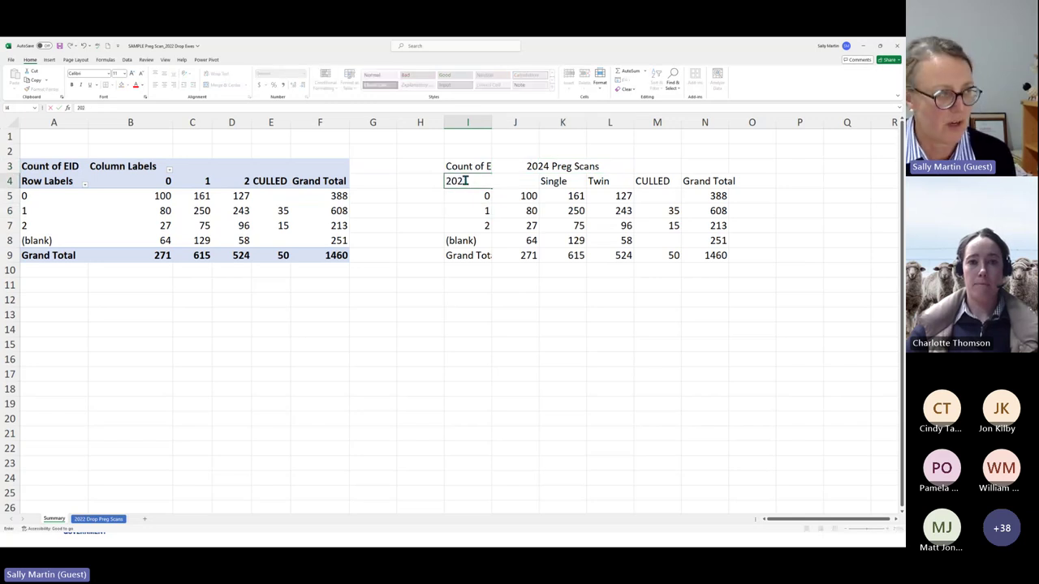
{"action": "type", "text": "3 Preg"}
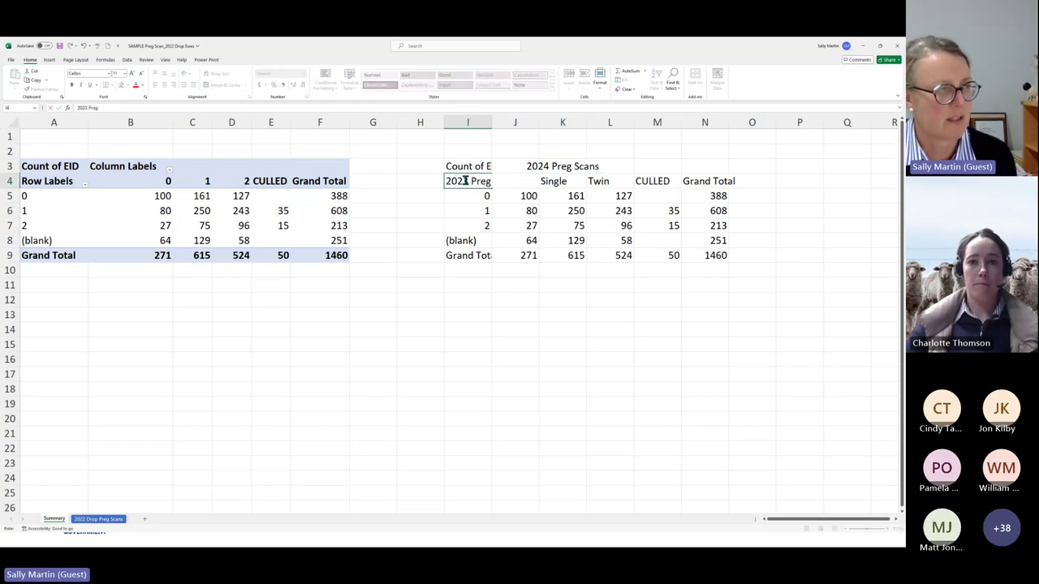
{"action": "type", "text": " Scans"}
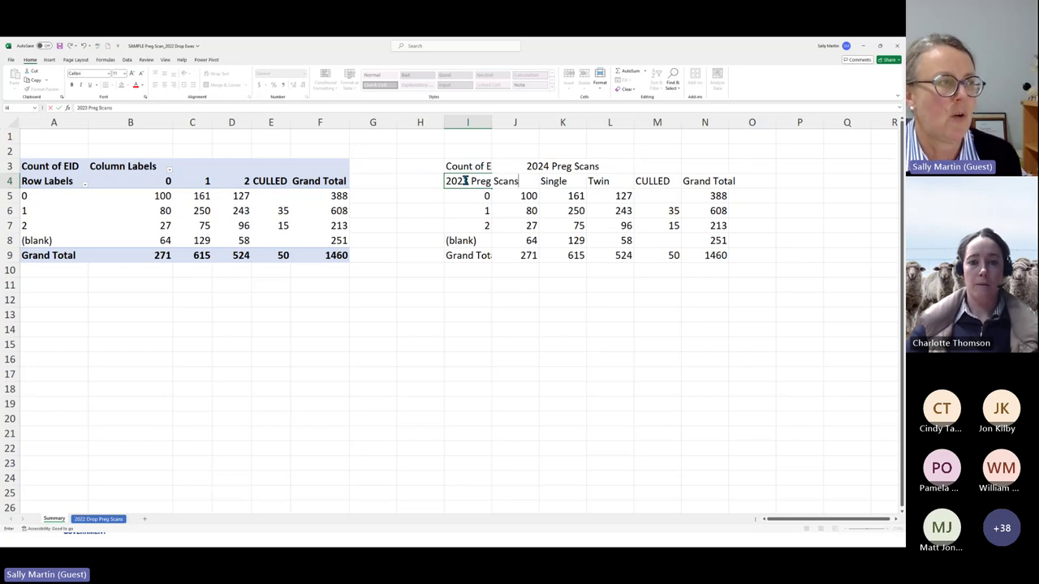
{"action": "key", "text": "Return"}
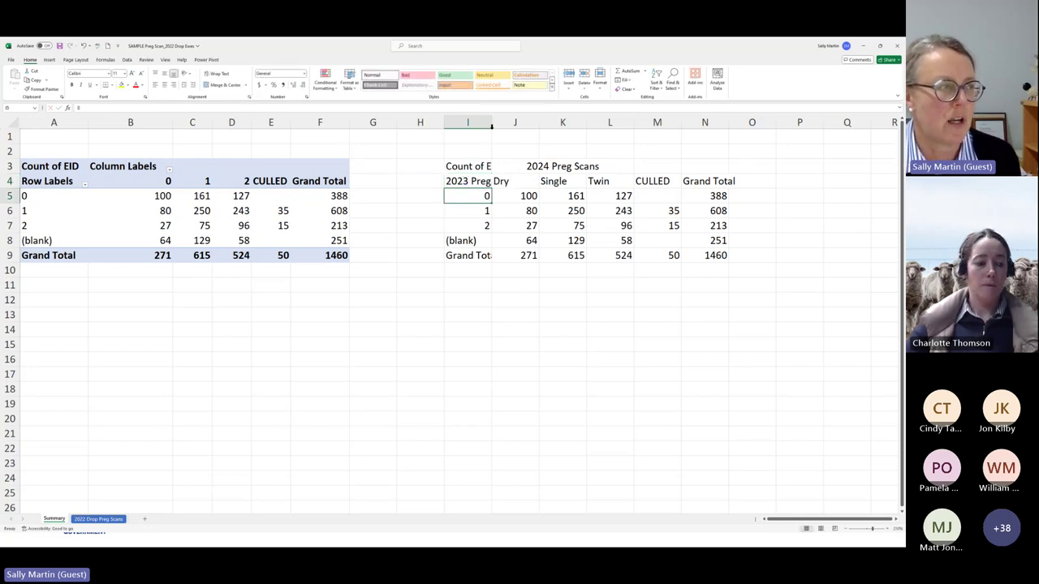
- Fit column I to its contents and clear the Count of EID label from cell I3
{"action": "double_click", "coordinate": [491, 126]}
{"action": "left_click", "coordinate": [480, 164]}
{"action": "key", "text": "Delete"}
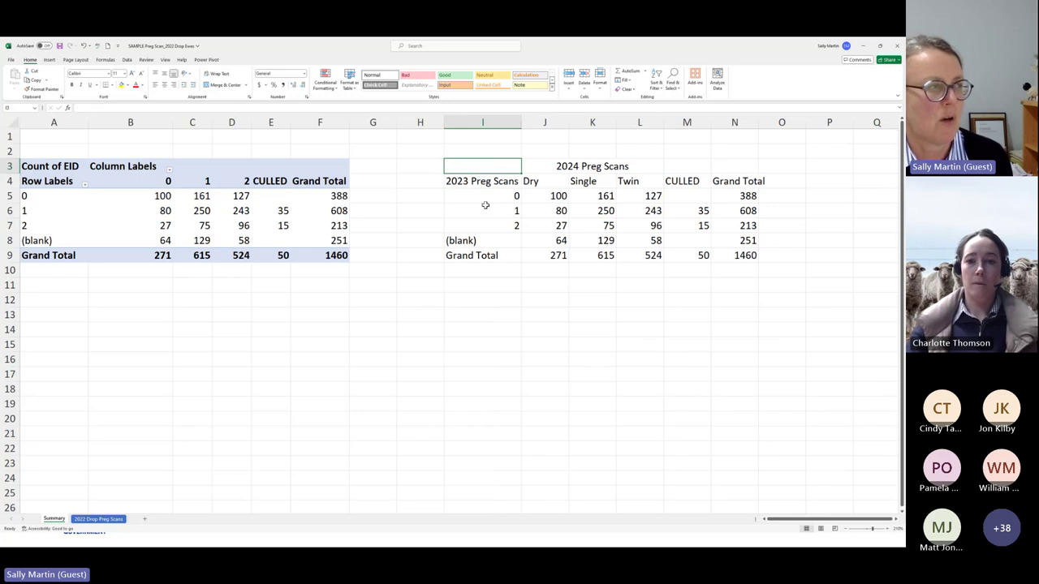
- Rename the pasted table's row labels in I5 to I8 as Dry, Single, Twin and Not Joined
{"action": "left_click", "coordinate": [484, 201]}
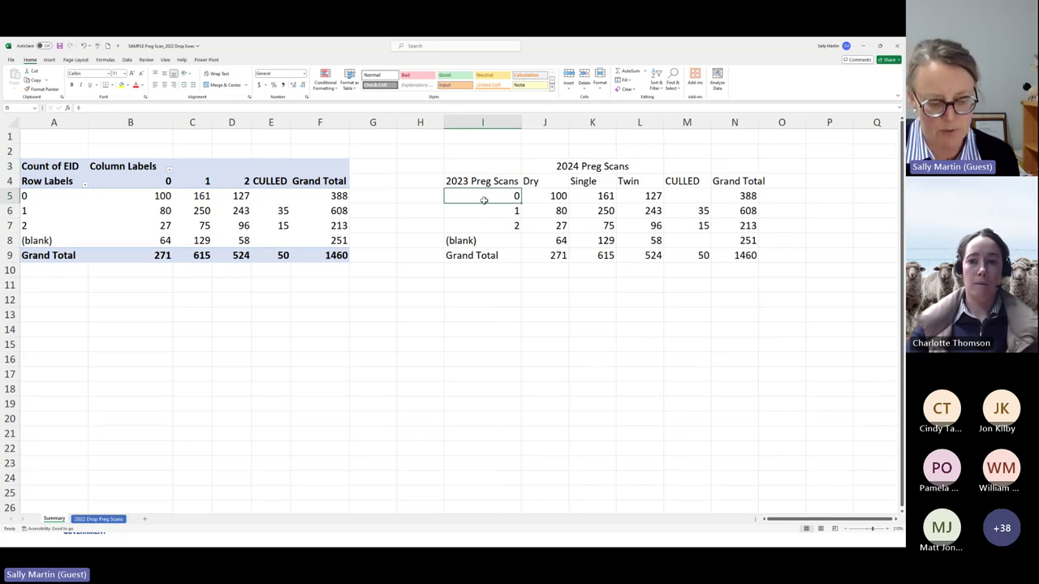
{"action": "type", "text": "Dry"}
{"action": "key", "text": "Return"}
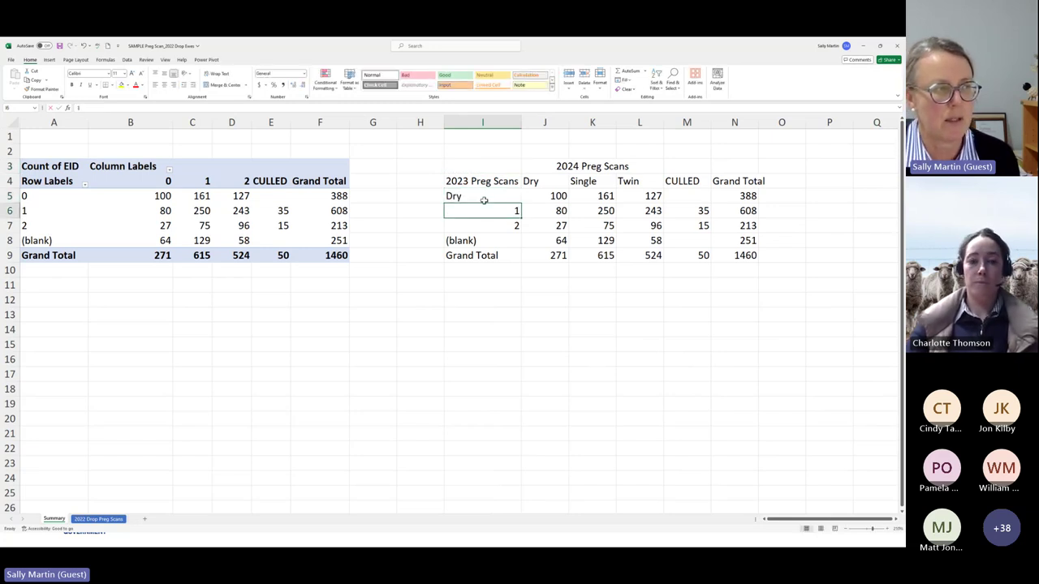
{"action": "type", "text": "Single"}
{"action": "key", "text": "Return"}
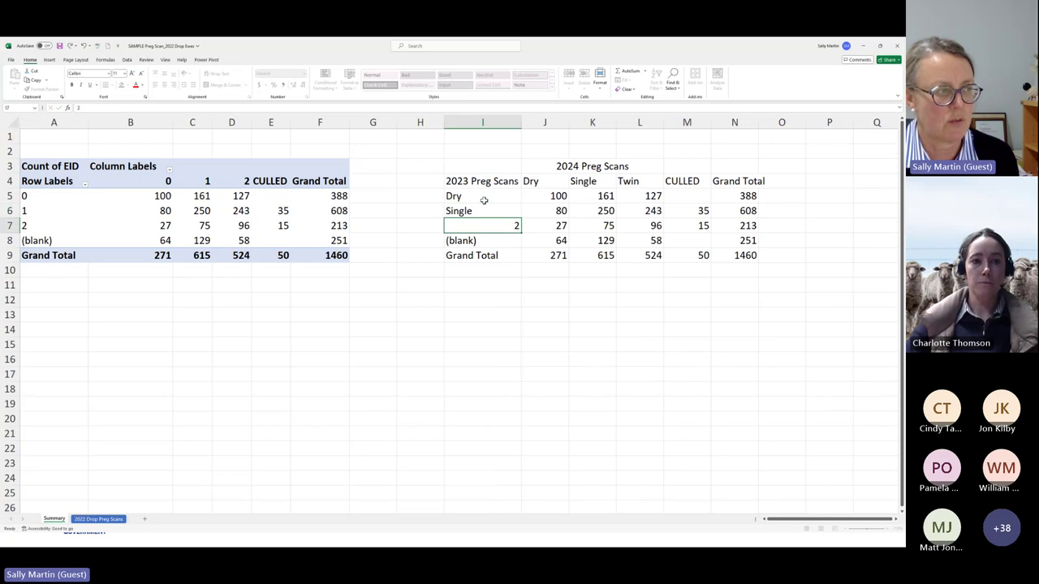
{"action": "type", "text": "Twin"}
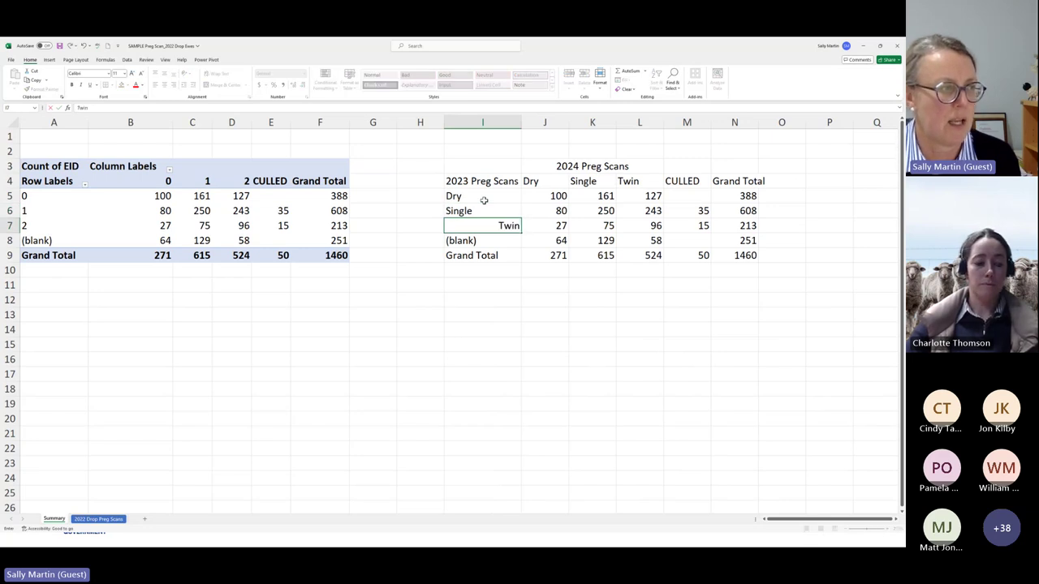
{"action": "key", "text": "Return"}
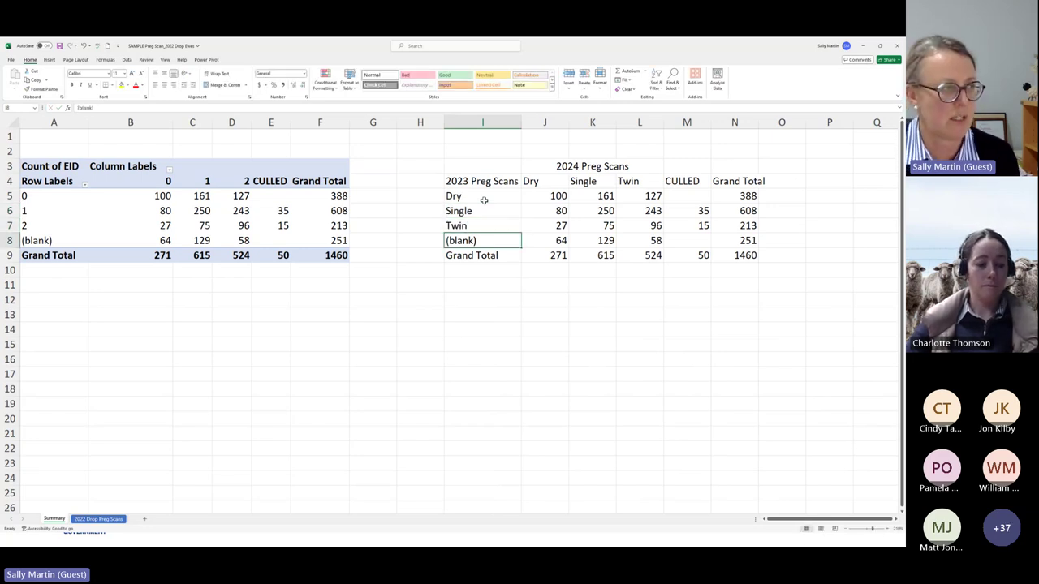
{"action": "type", "text": "Not Joined"}
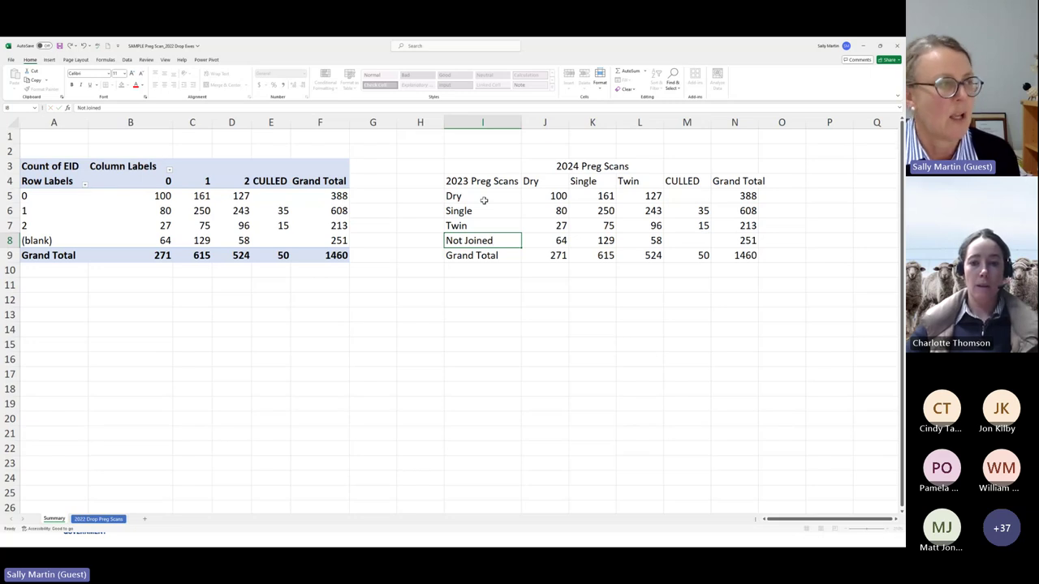
{"action": "key", "text": "Return"}
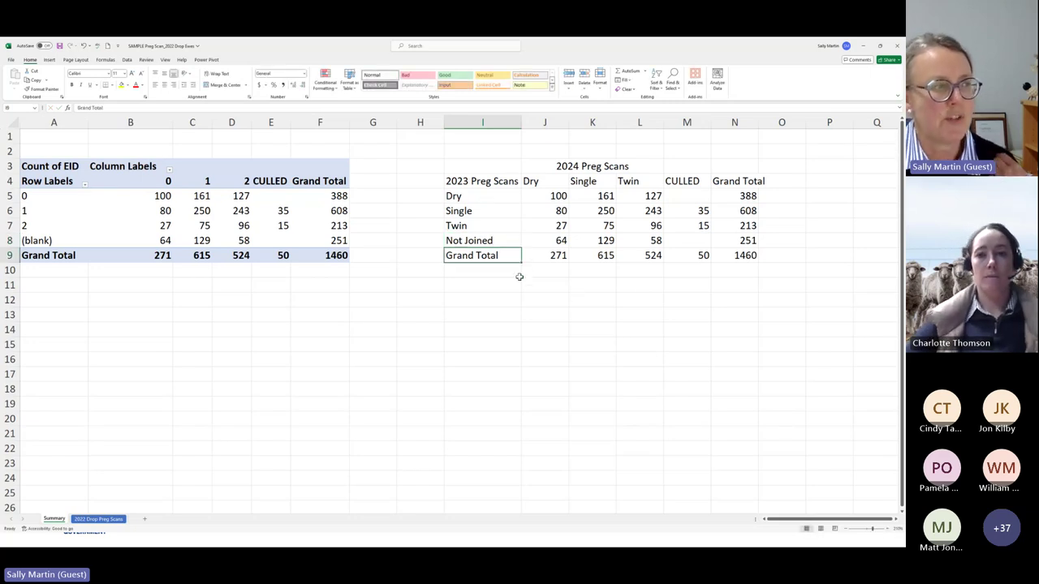
{"action": "right_click", "coordinate": [496, 181]}
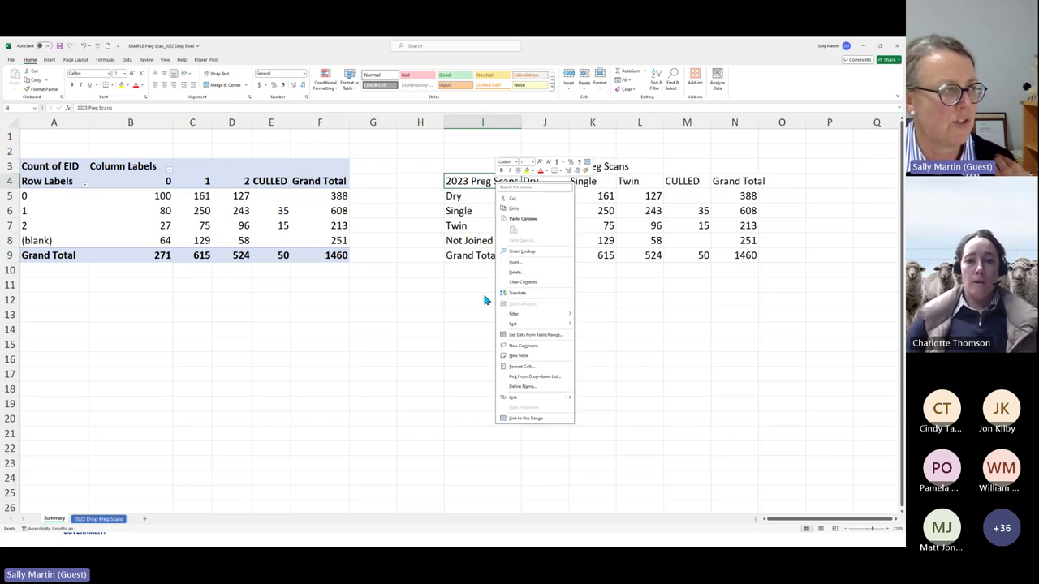
{"action": "key", "text": "Escape"}
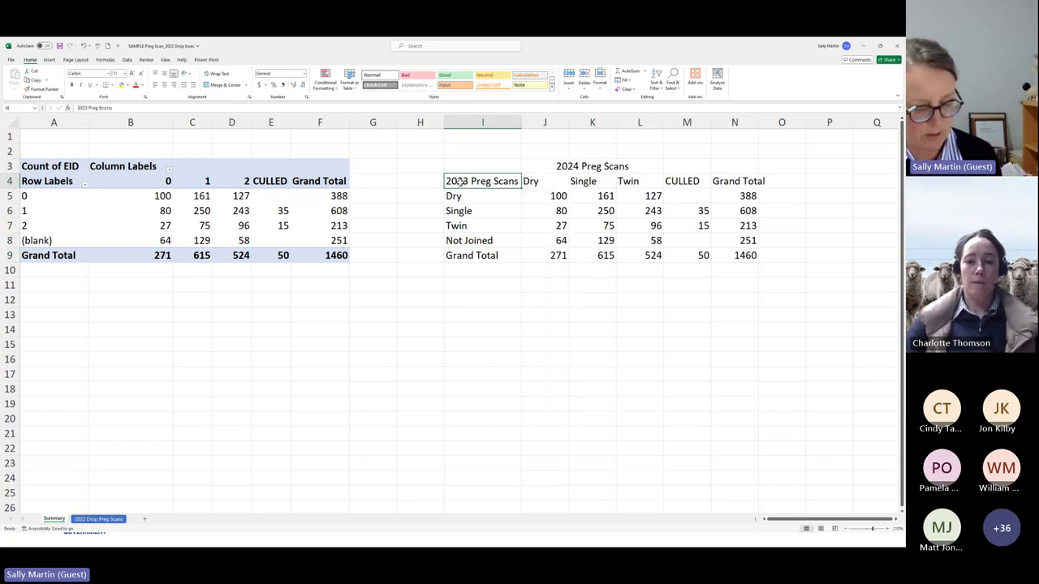
{"action": "key", "text": "ctrl+c"}
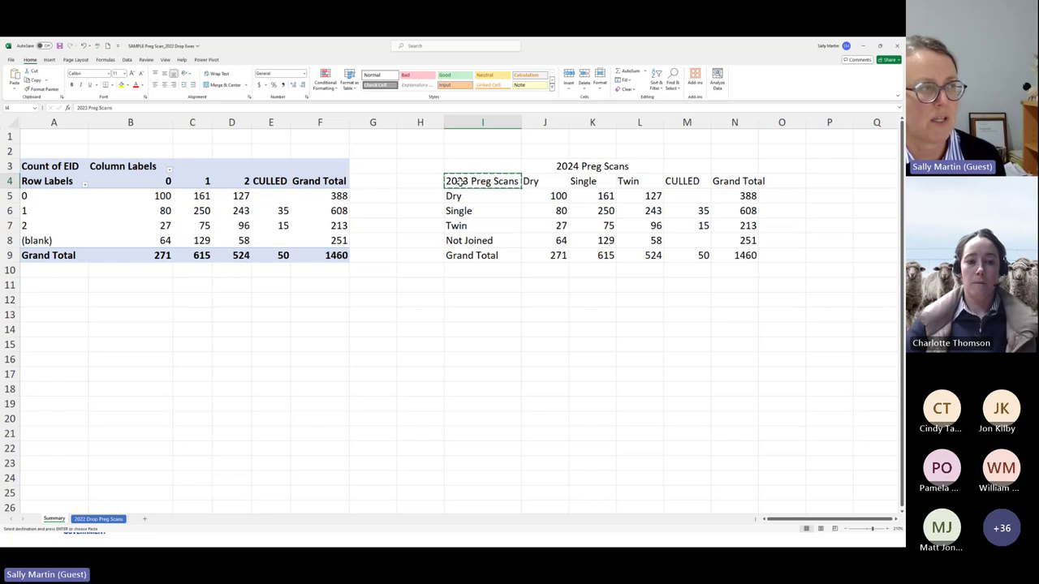
{"action": "left_click", "coordinate": [480, 151]}
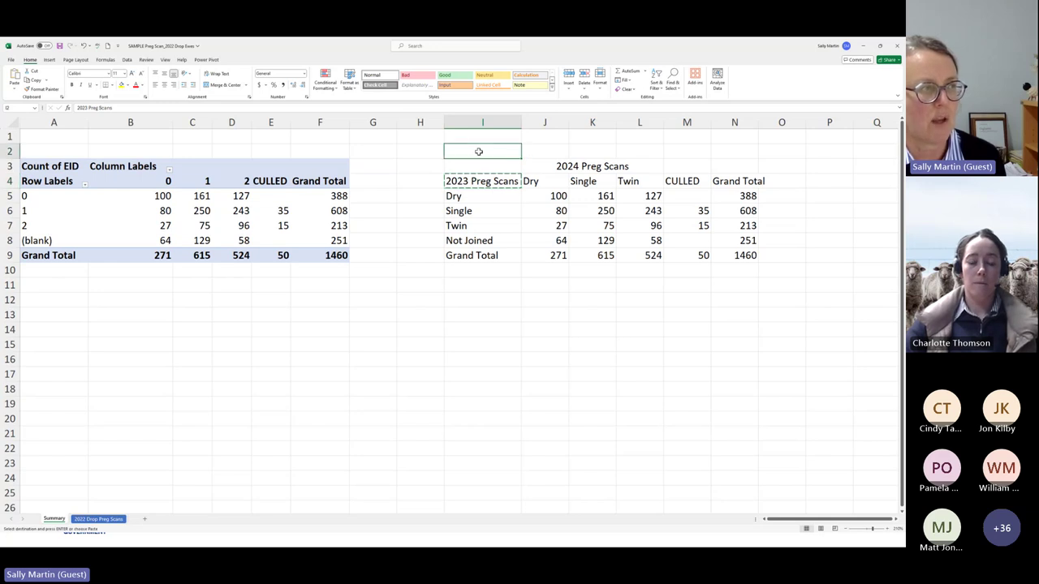
{"action": "right_click", "coordinate": [480, 152]}
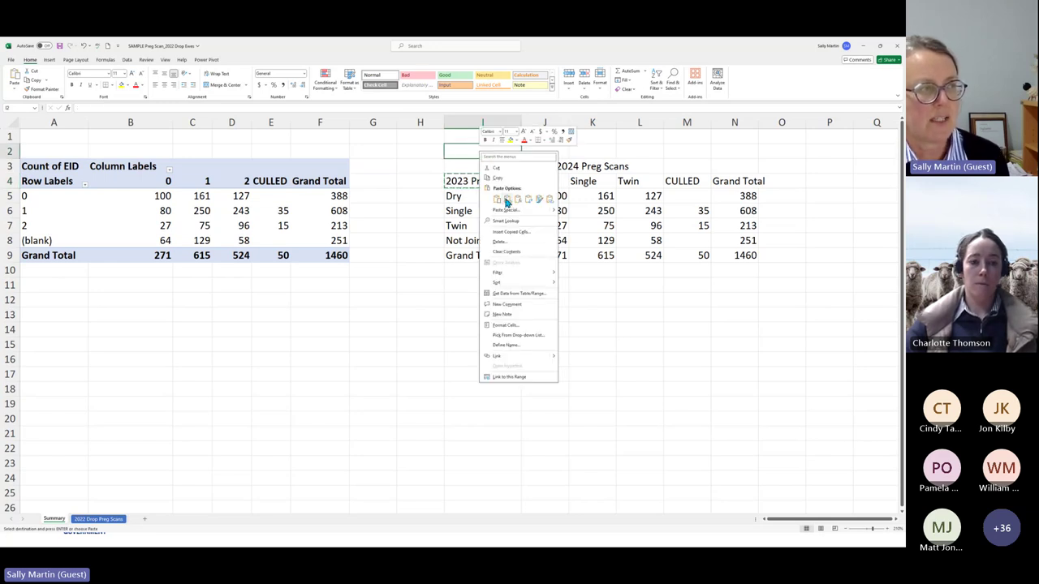
{"action": "left_click", "coordinate": [507, 200]}
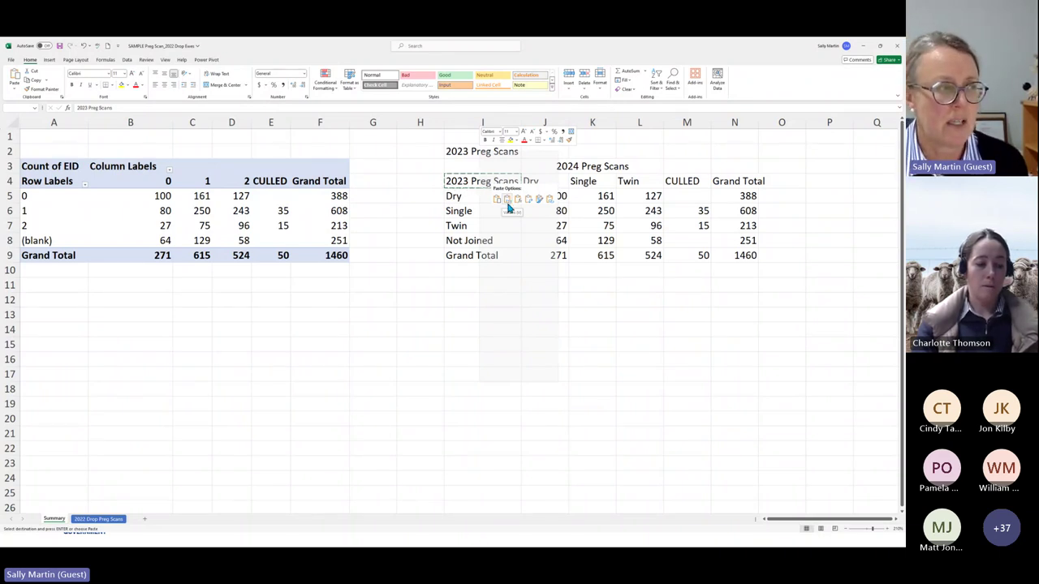
{"action": "left_click", "coordinate": [459, 306]}
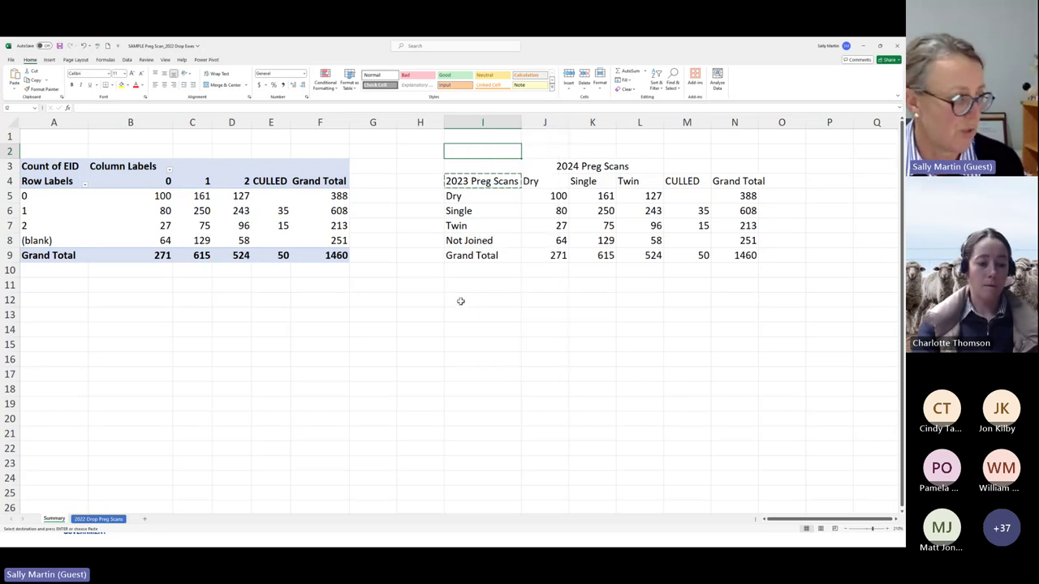
- View the 2022 Drop Preg Scans sheet, then switch to the PowerPoint slideshow of the webinar
{"action": "left_click", "coordinate": [99, 520]}
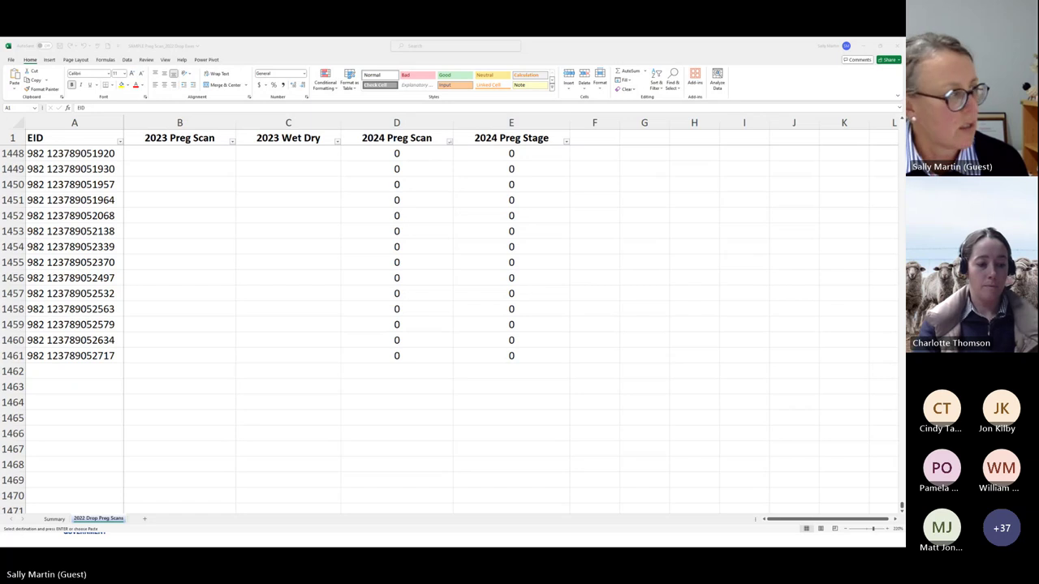
{"action": "key", "text": "alt+Tab"}
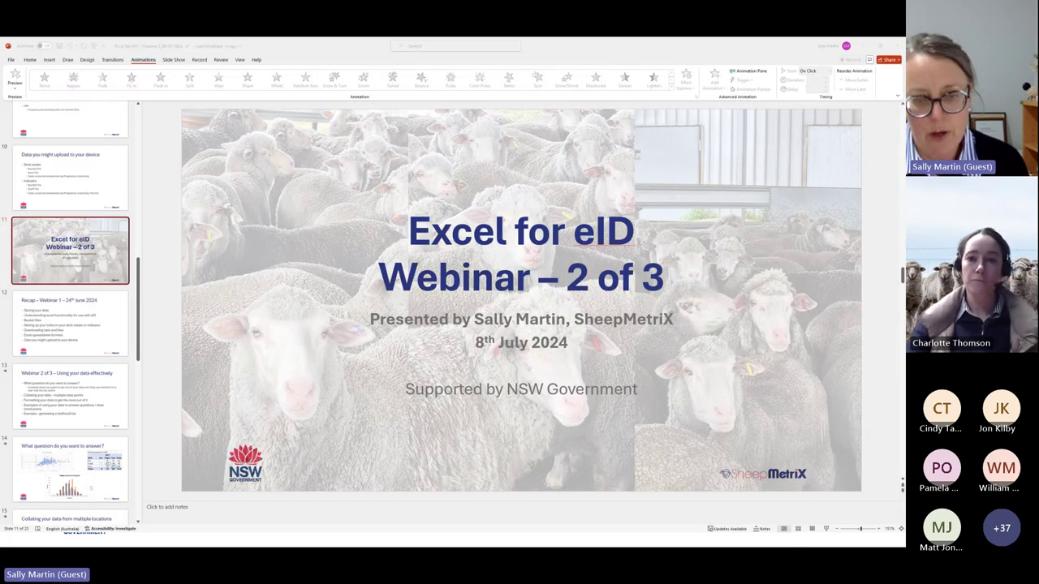
{"action": "key", "text": "alt+Tab"}
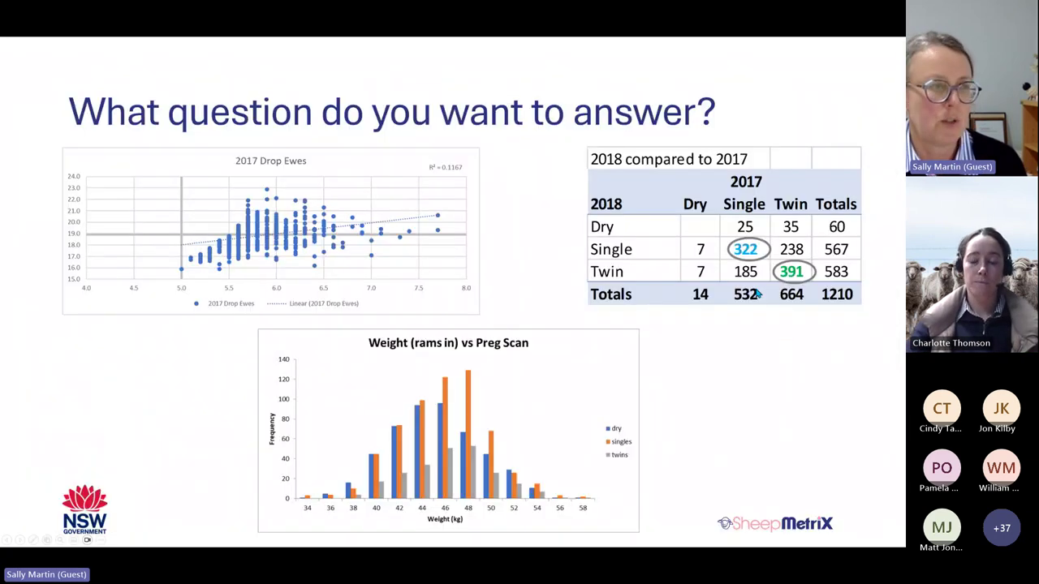
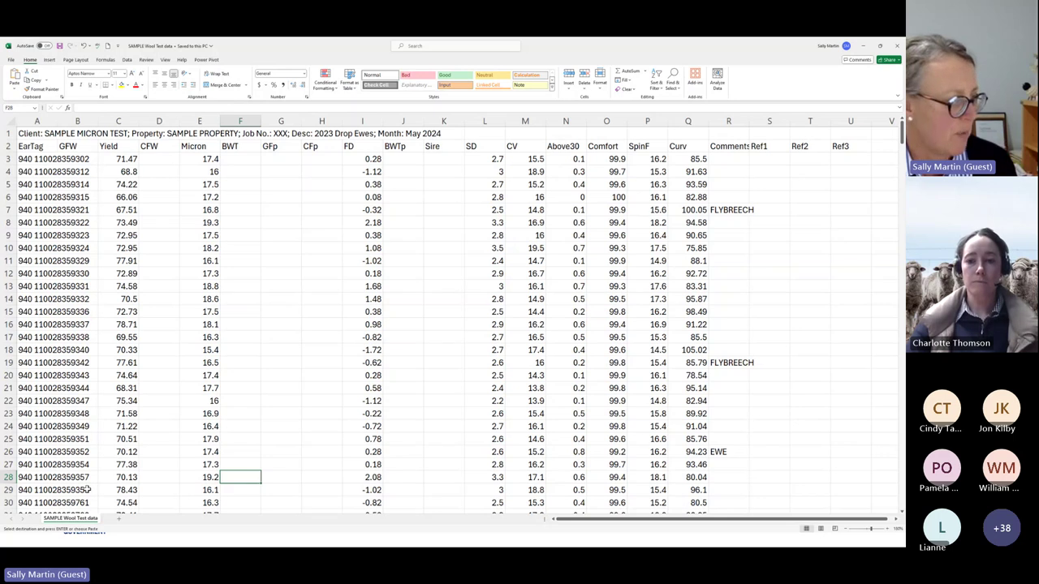
- Create a copy of the SAMPLE Wool Test data sheet in the same workbook, placed before the original
{"action": "right_click", "coordinate": [82, 521]}
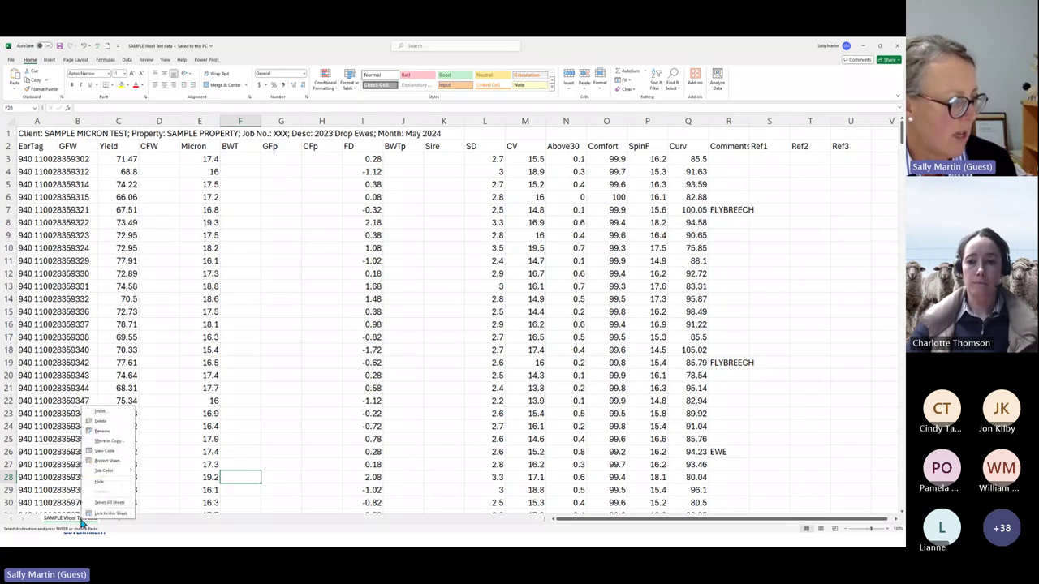
{"action": "right_click", "coordinate": [71, 523]}
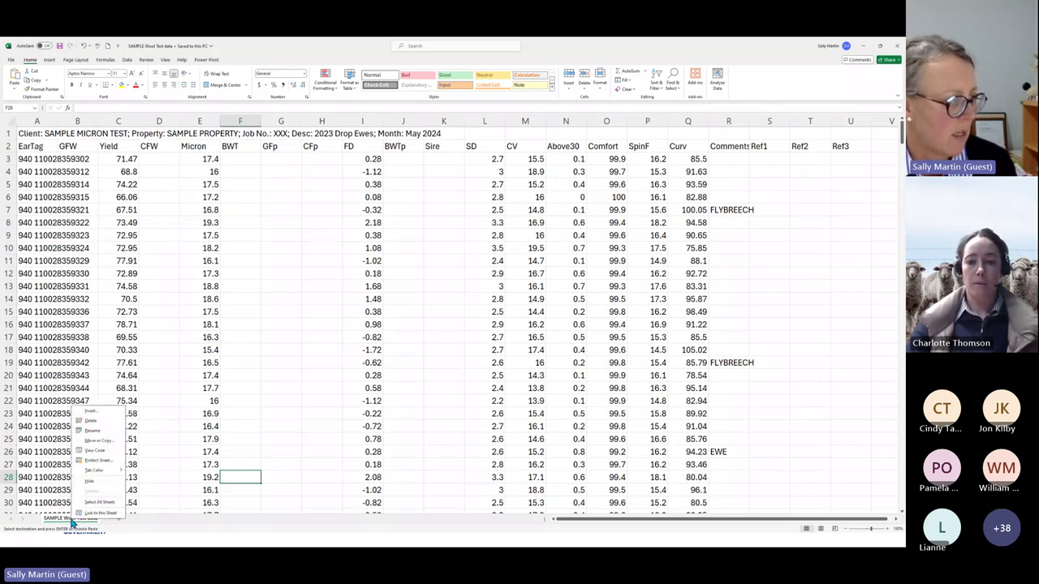
{"action": "left_click", "coordinate": [92, 441]}
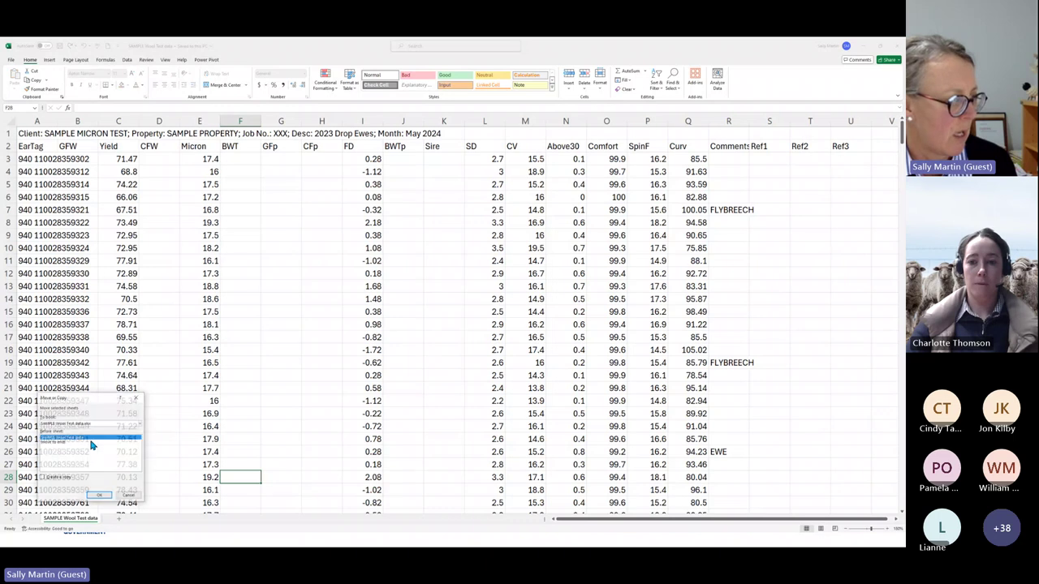
{"action": "left_click", "coordinate": [42, 479]}
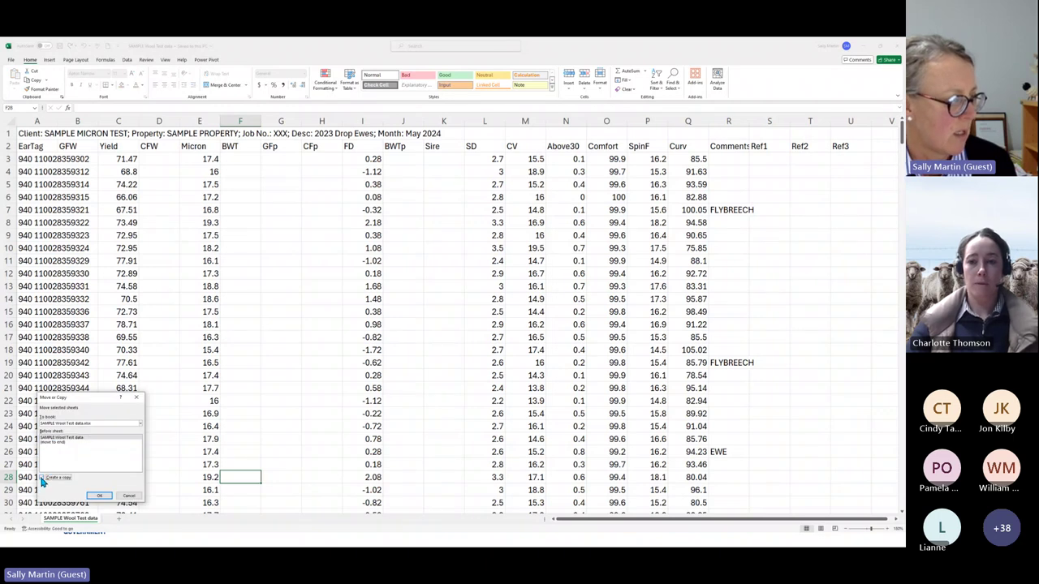
{"action": "left_click", "coordinate": [96, 495]}
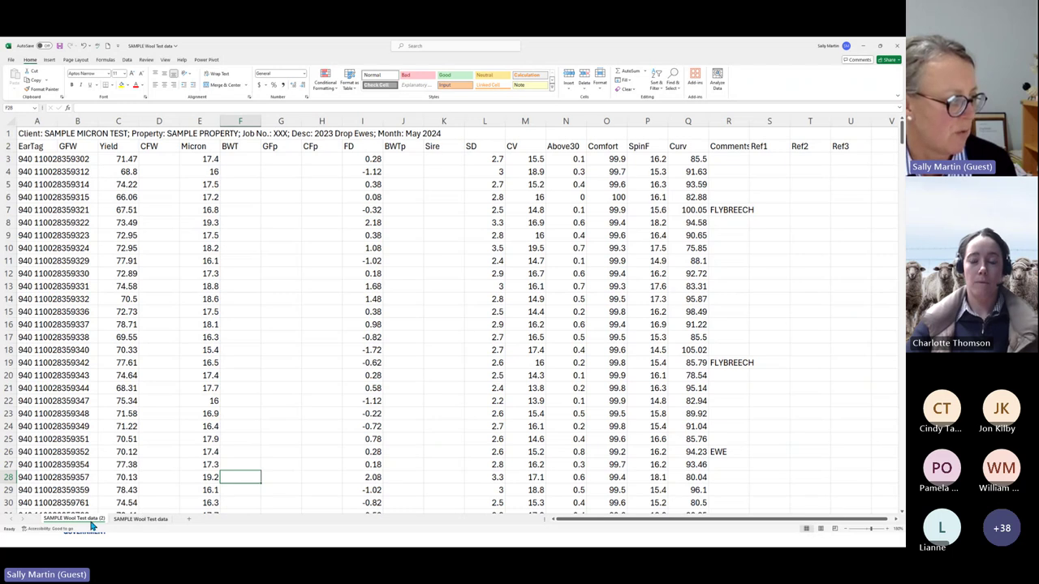
- Rename the copied wool test sheet as 2023 Drop Ewe Fleece Collated
{"action": "double_click", "coordinate": [83, 520]}
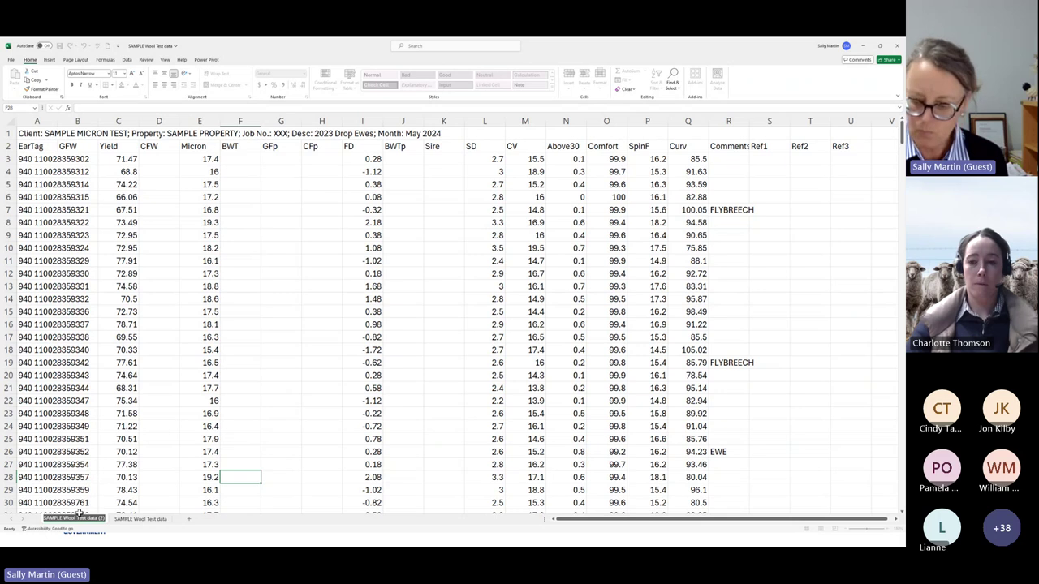
{"action": "type", "text": "2023"}
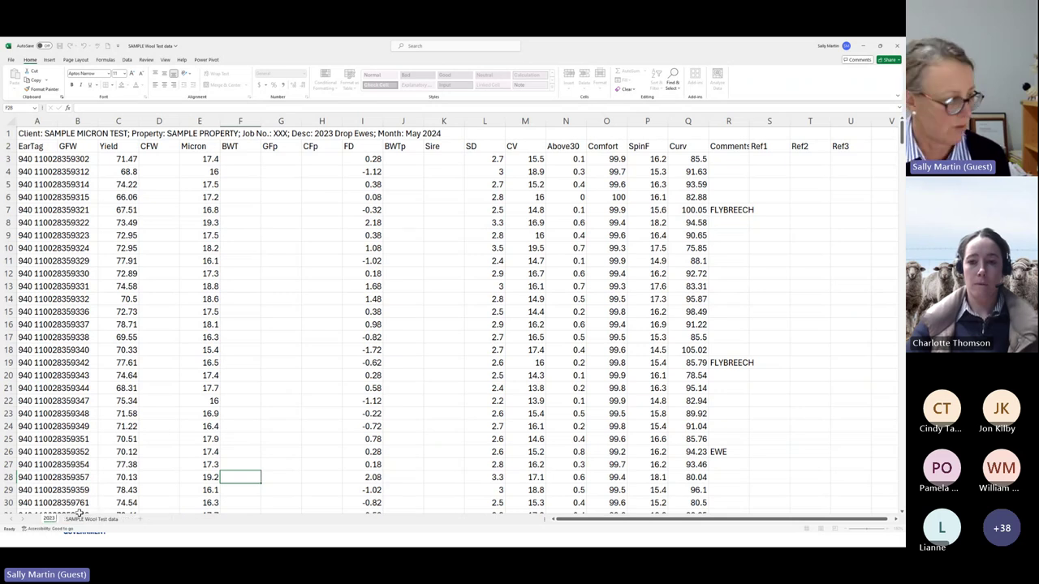
{"action": "type", "text": " Drop Ewes"}
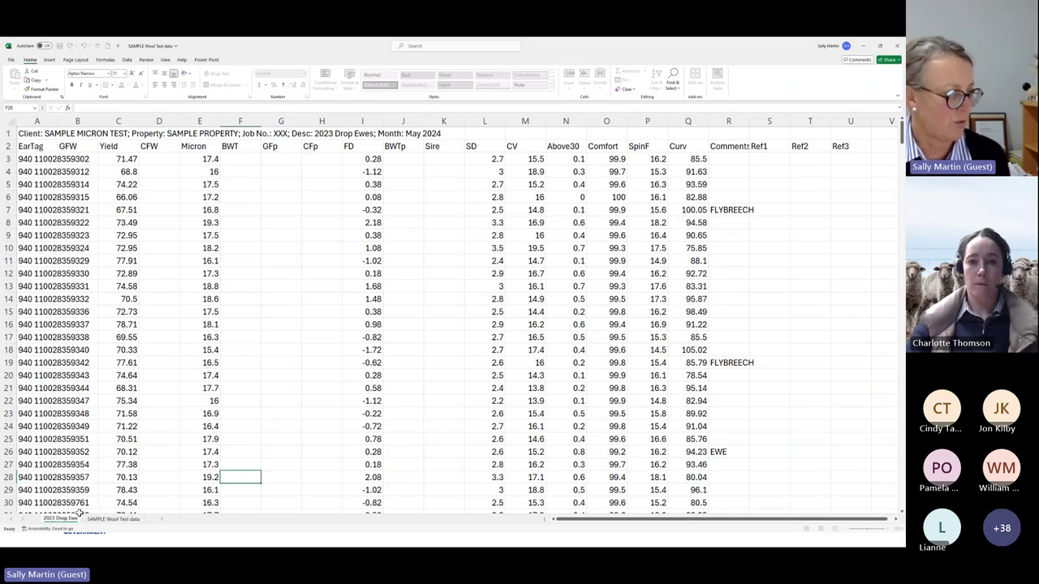
{"action": "type", "text": " Fleece"}
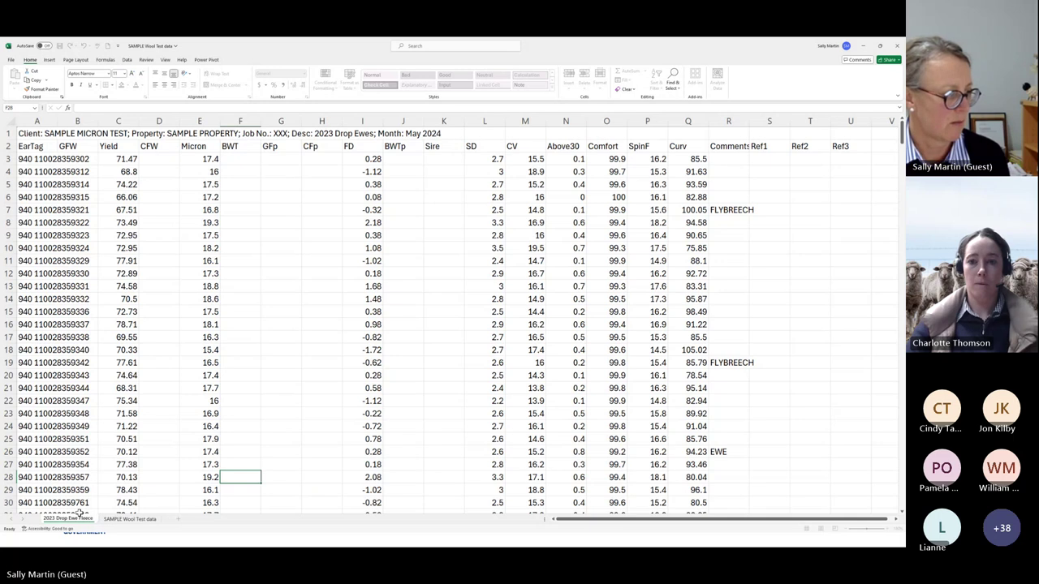
{"action": "type", "text": " Collated"}
{"action": "key", "text": "Return"}
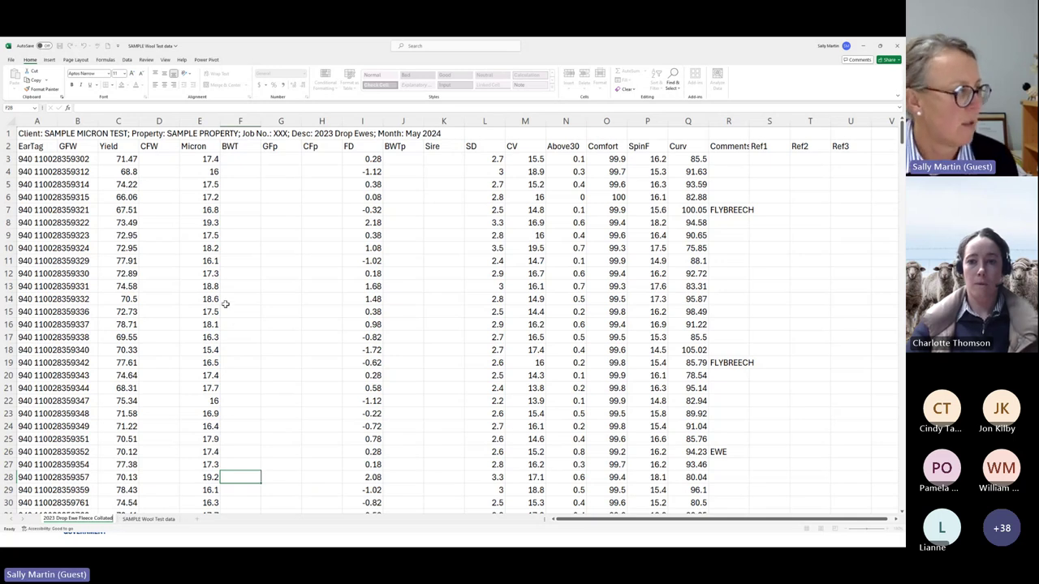
{"action": "left_click", "coordinate": [195, 295]}
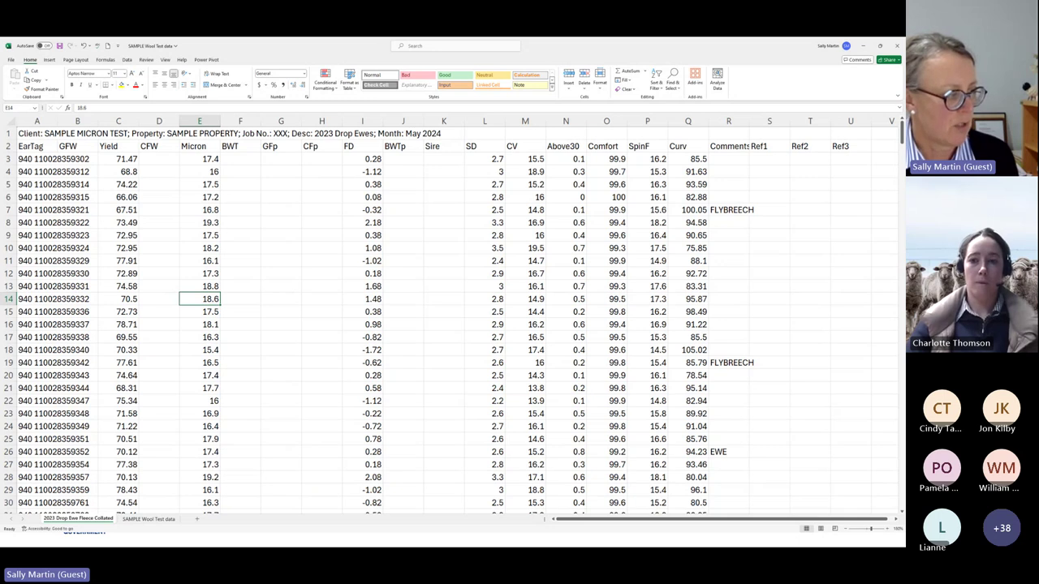
- Colour the tab of the original SAMPLE Wool Test data sheet red
{"action": "right_click", "coordinate": [159, 524]}
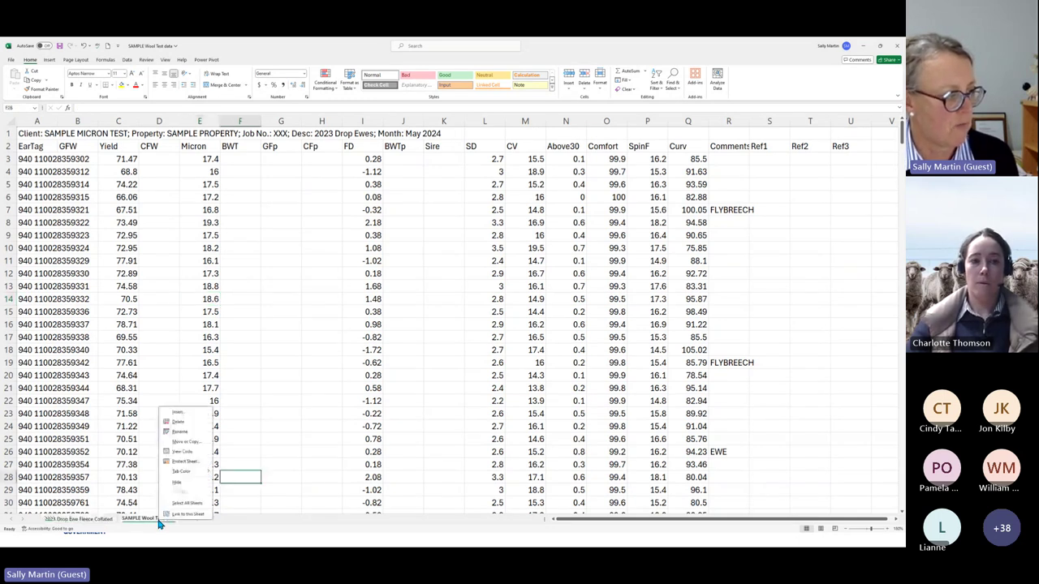
{"action": "mouse_move", "coordinate": [181, 476]}
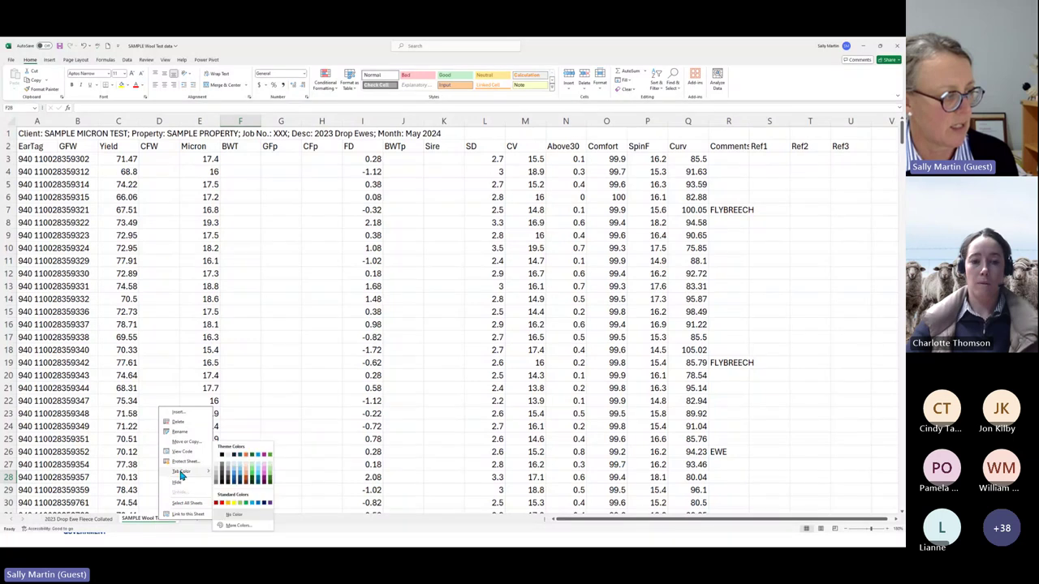
{"action": "left_click", "coordinate": [221, 502]}
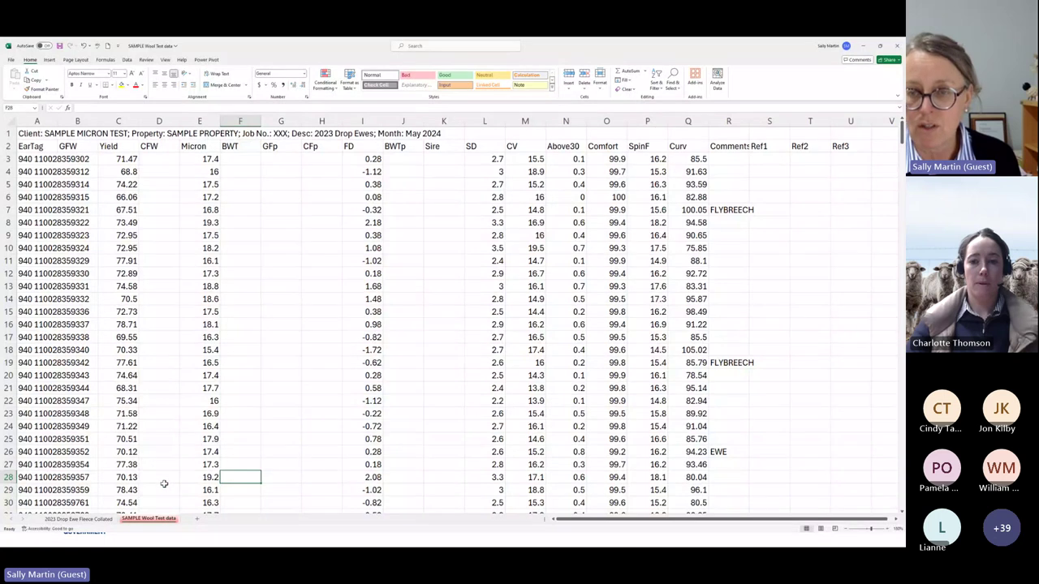
- Colour the tab of the 2023 Drop Ewe Fleece Collated sheet green
{"action": "right_click", "coordinate": [61, 521]}
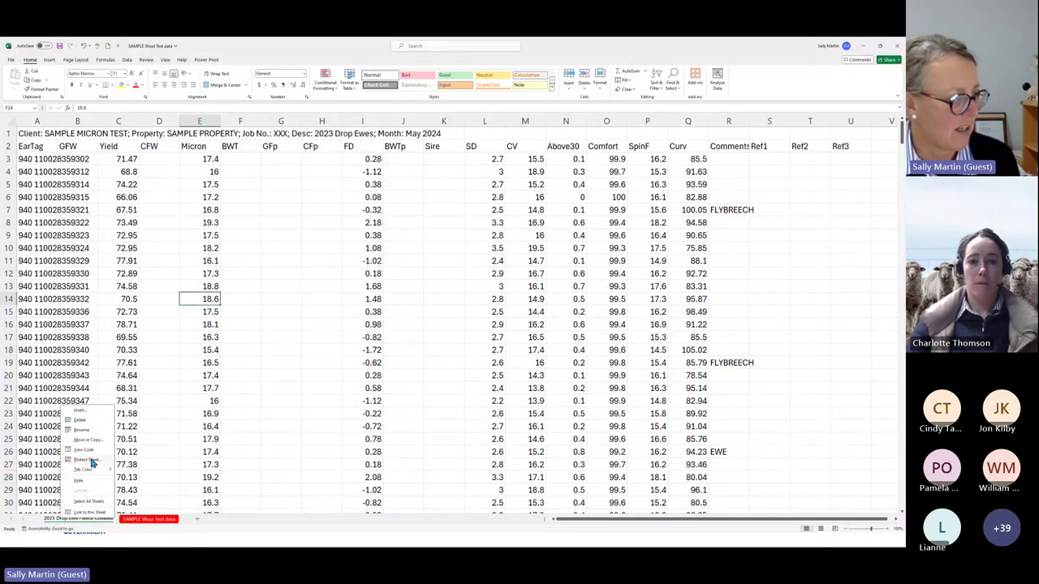
{"action": "mouse_move", "coordinate": [93, 473]}
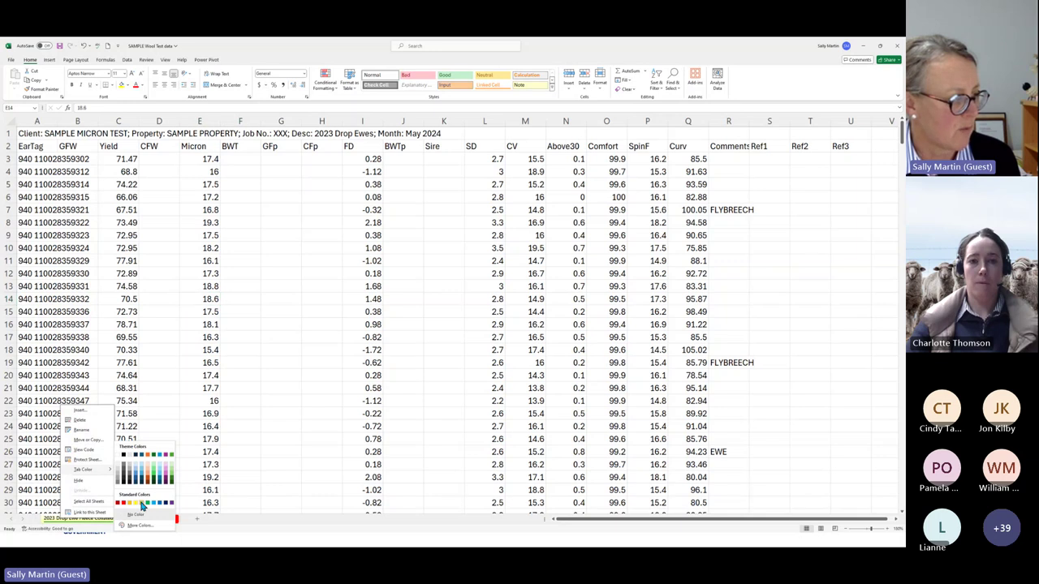
{"action": "left_click", "coordinate": [146, 477]}
{"action": "left_click", "coordinate": [120, 451]}
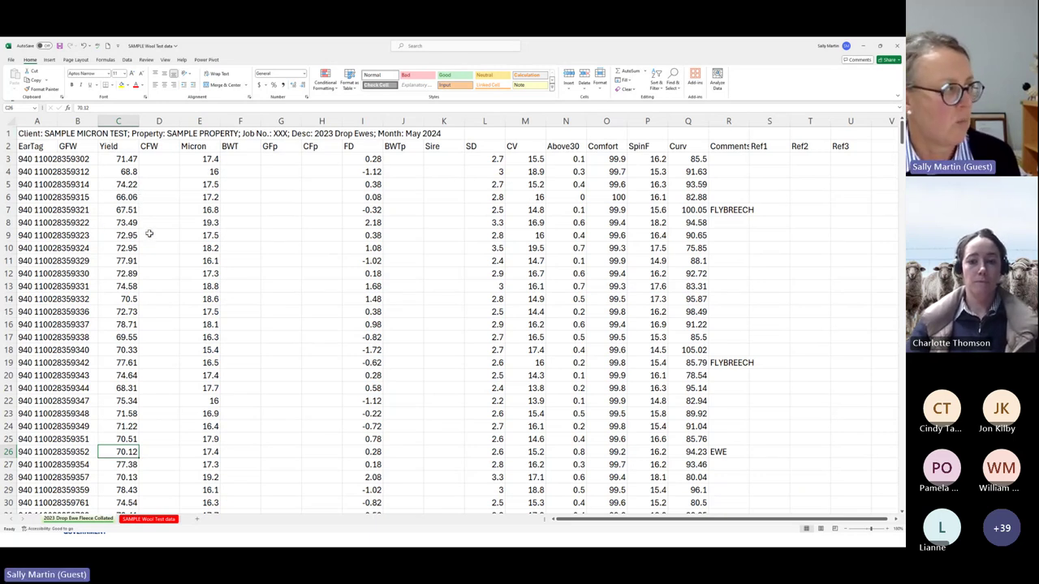
- Delete the client and job description row above the column headings in the 2023 Drop Ewe Fleece Collated sheet
{"action": "left_click", "coordinate": [36, 144]}
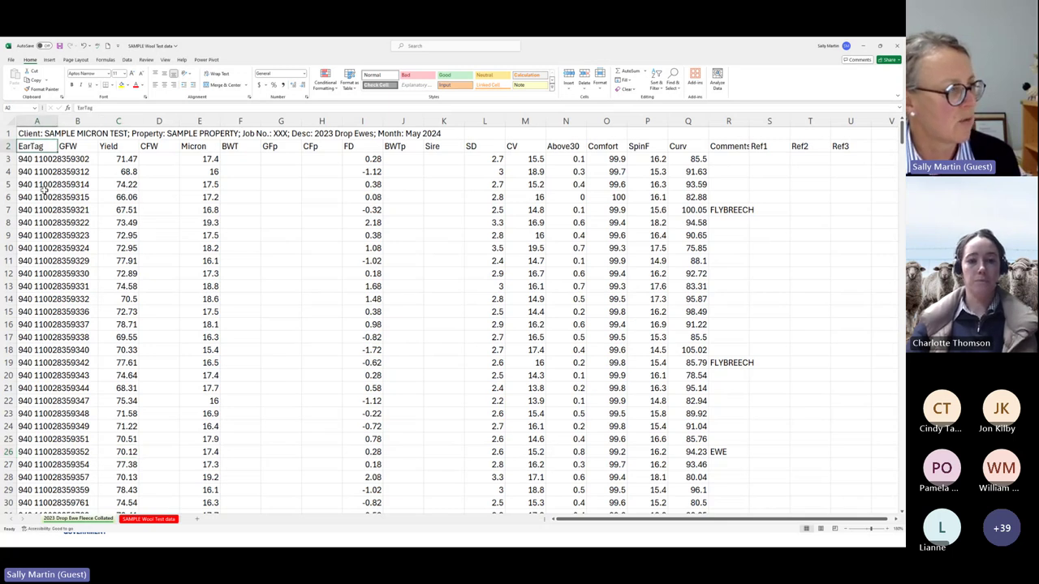
{"action": "right_click", "coordinate": [10, 133]}
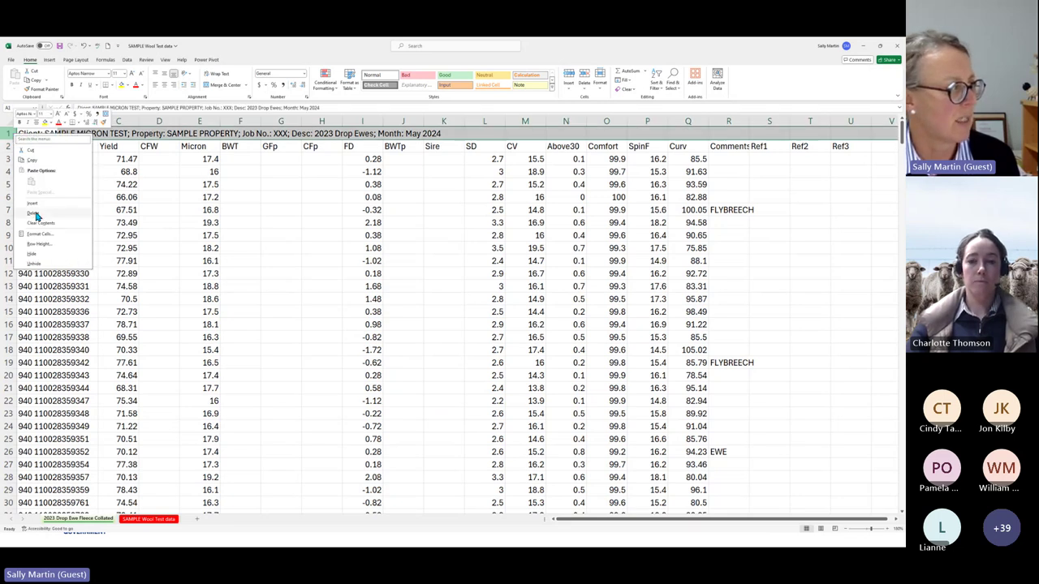
{"action": "key", "text": "Escape"}
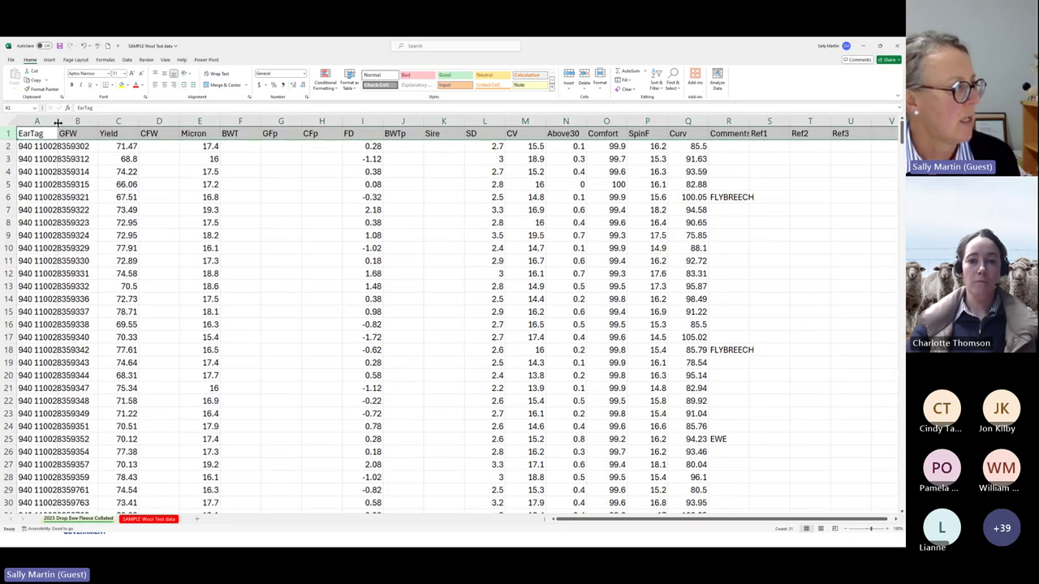
- Fit the EarTag column's width to its contents and rename its heading EID
{"action": "double_click", "coordinate": [57, 121]}
{"action": "left_click", "coordinate": [57, 133]}
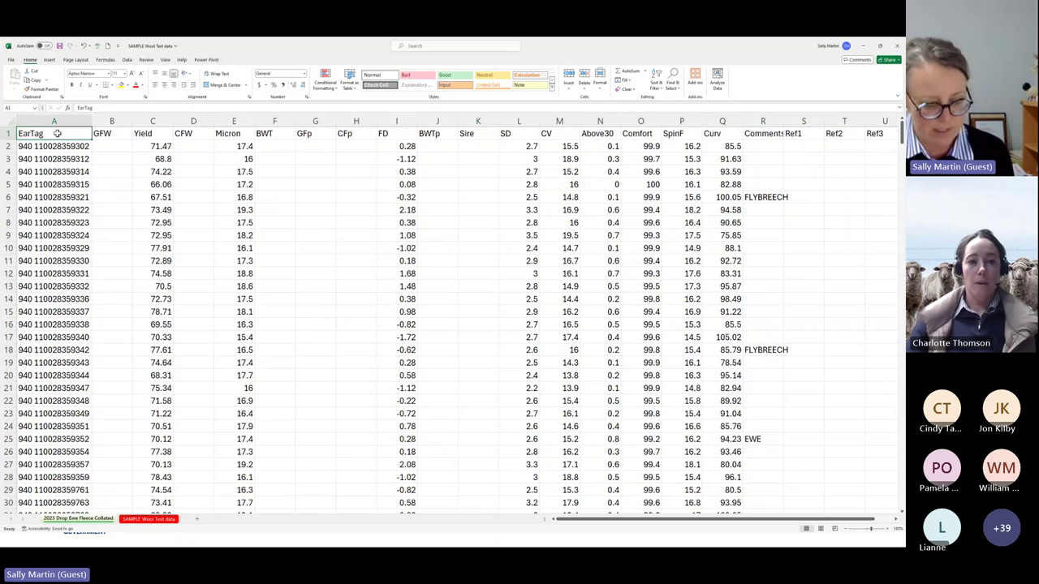
{"action": "type", "text": "EID"}
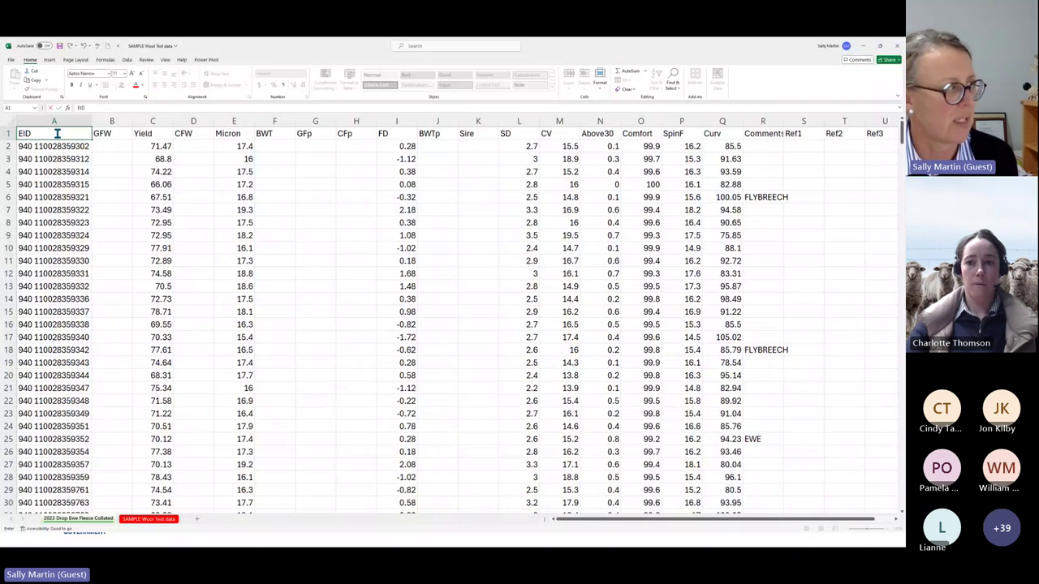
{"action": "left_click", "coordinate": [114, 143]}
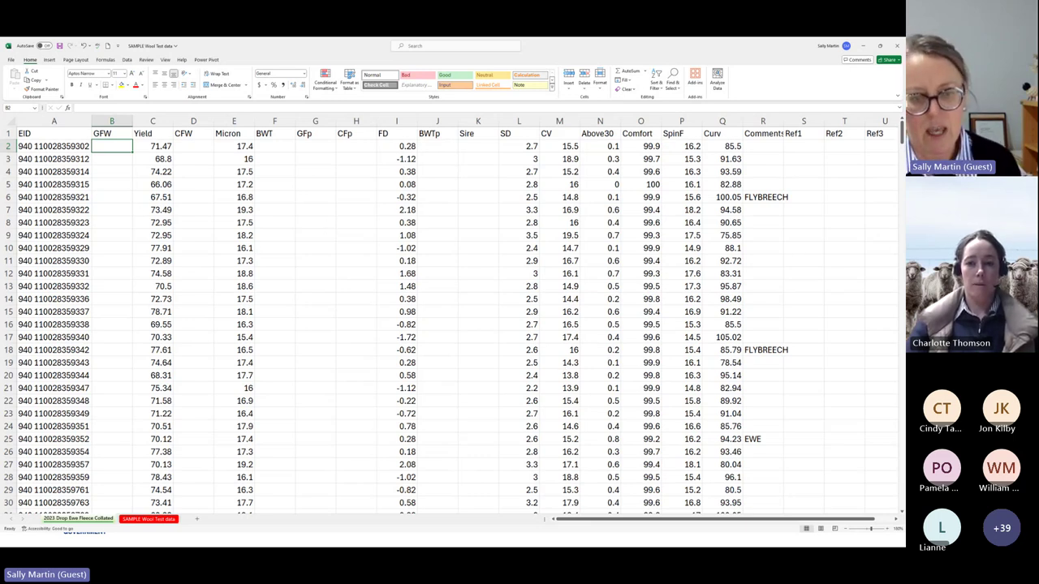
- Switch to the SAMPLE GFW 23 drop ewes 30_4_24 workbook, zoom to 100%, and fit the Date column to its contents
{"action": "key", "text": "alt+Tab"}
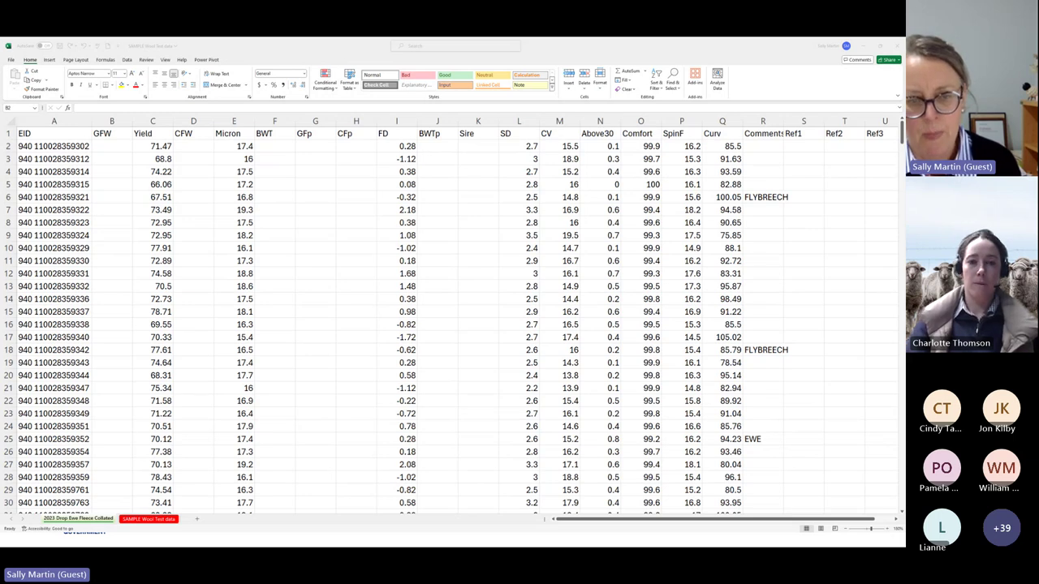
{"action": "key", "text": "alt+Tab"}
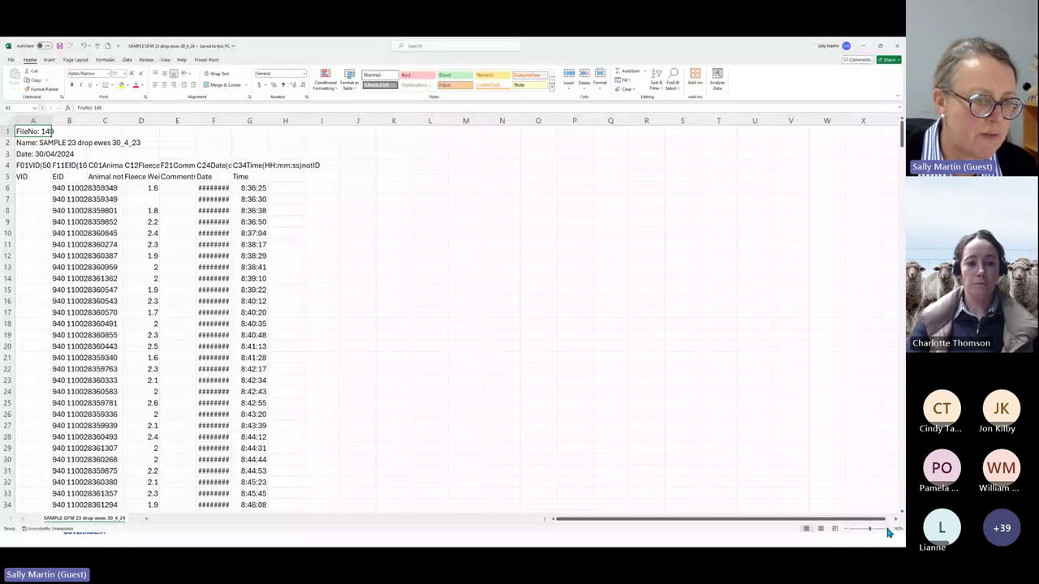
{"action": "left_click", "coordinate": [889, 530]}
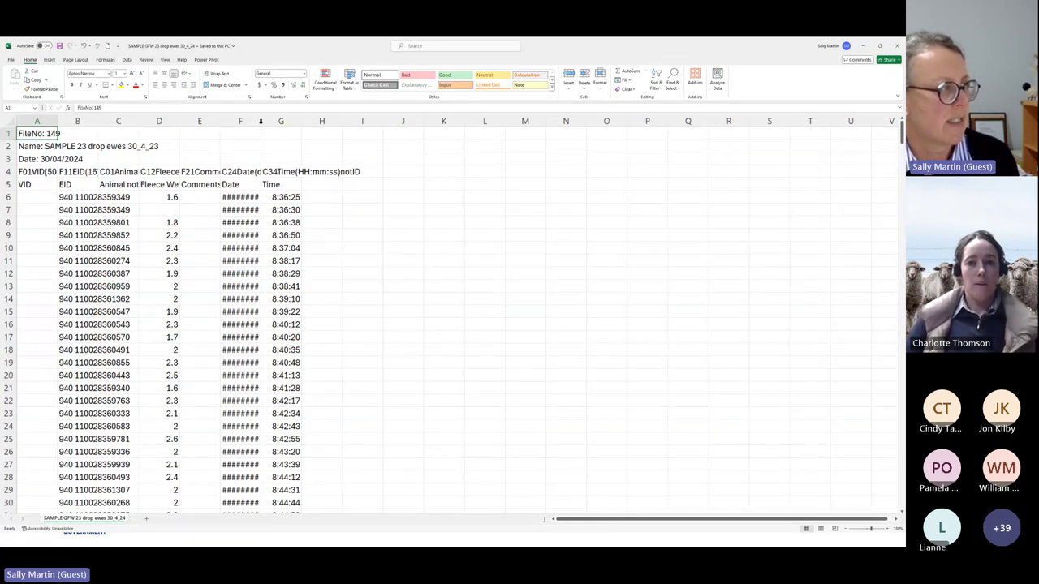
{"action": "double_click", "coordinate": [261, 121]}
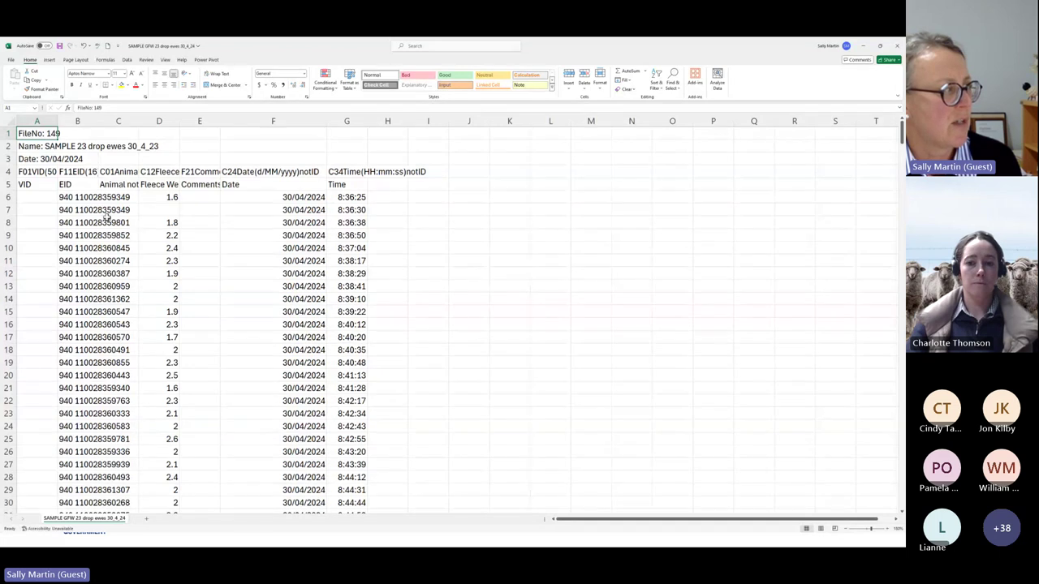
- Move the 1.6 fleece weight from D6 to D7, the second record of the repeated EID
{"action": "left_click", "coordinate": [167, 210]}
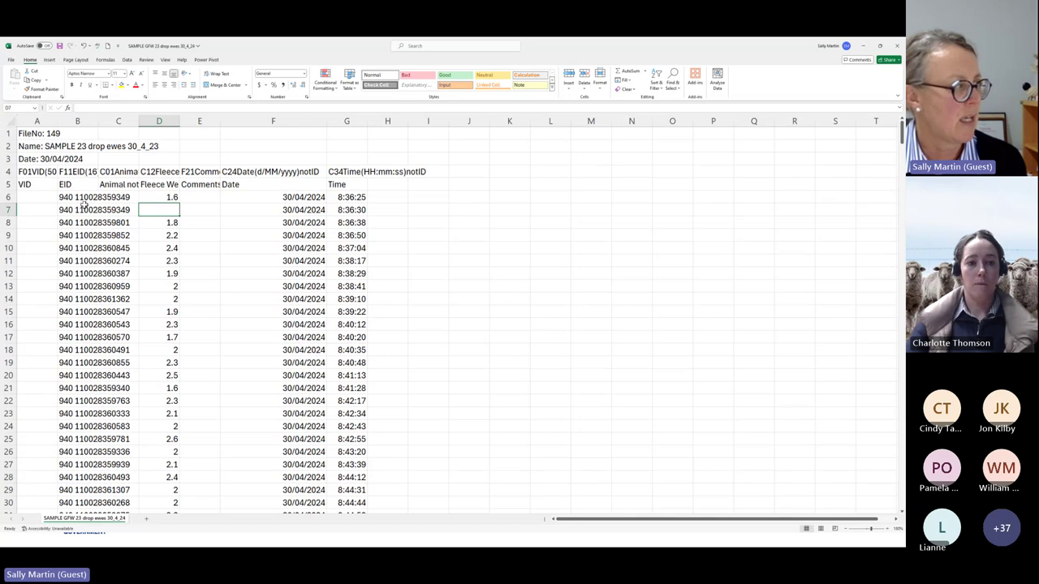
{"action": "left_click", "coordinate": [172, 198]}
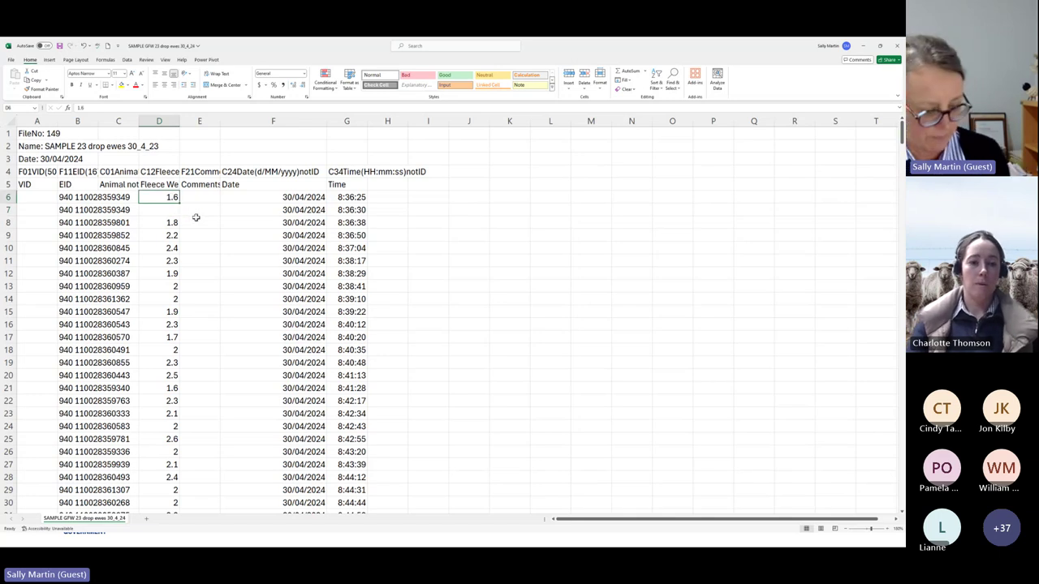
{"action": "key", "text": "ctrl+x"}
{"action": "key", "text": "Down"}
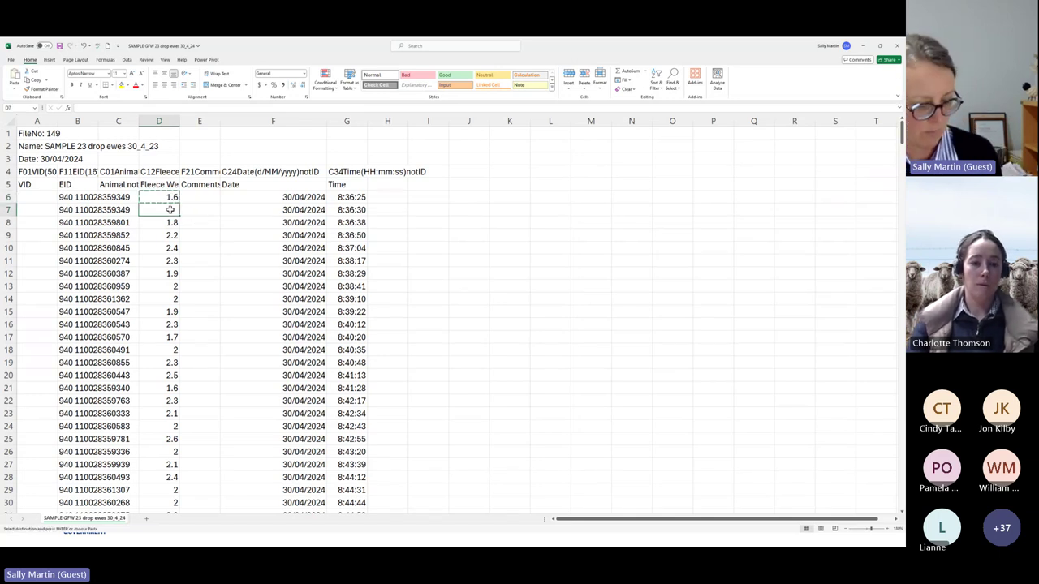
{"action": "key", "text": "ctrl+v"}
{"action": "left_click", "coordinate": [163, 198]}
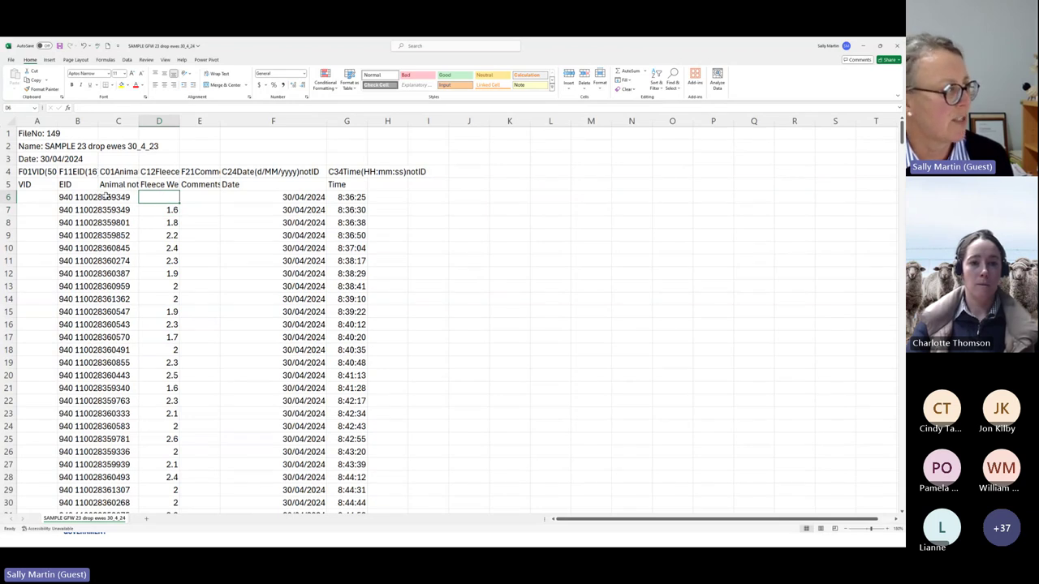
{"action": "left_click_drag", "start_coordinate": [100, 197], "coordinate": [79, 211]}
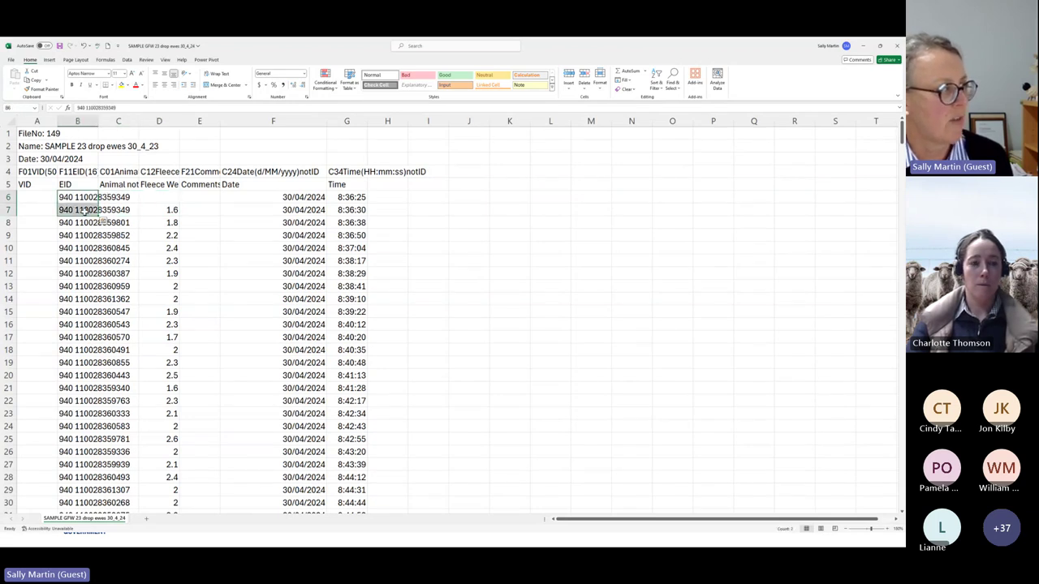
{"action": "left_click", "coordinate": [151, 203]}
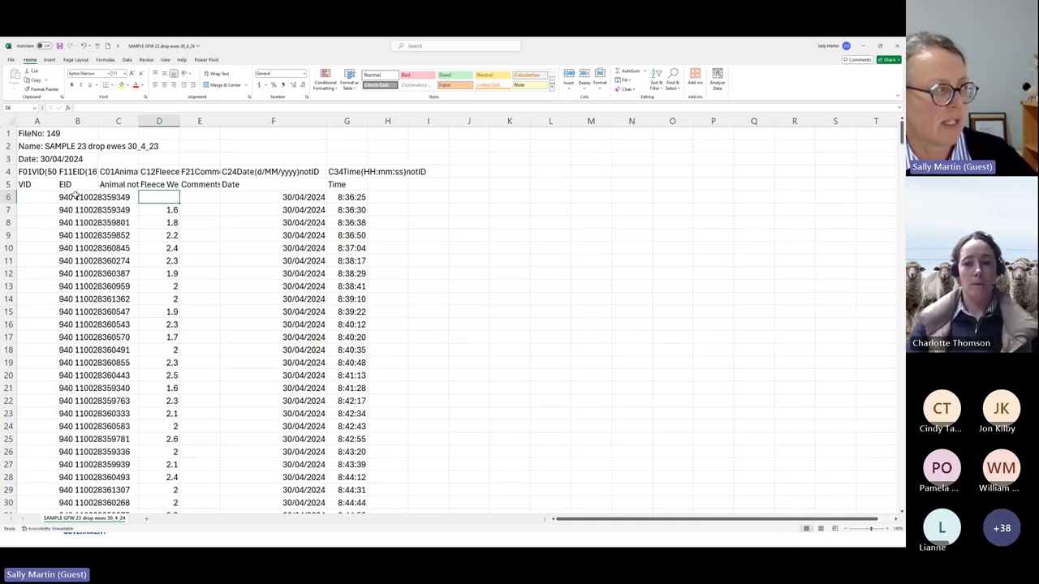
{"action": "left_click", "coordinate": [153, 210]}
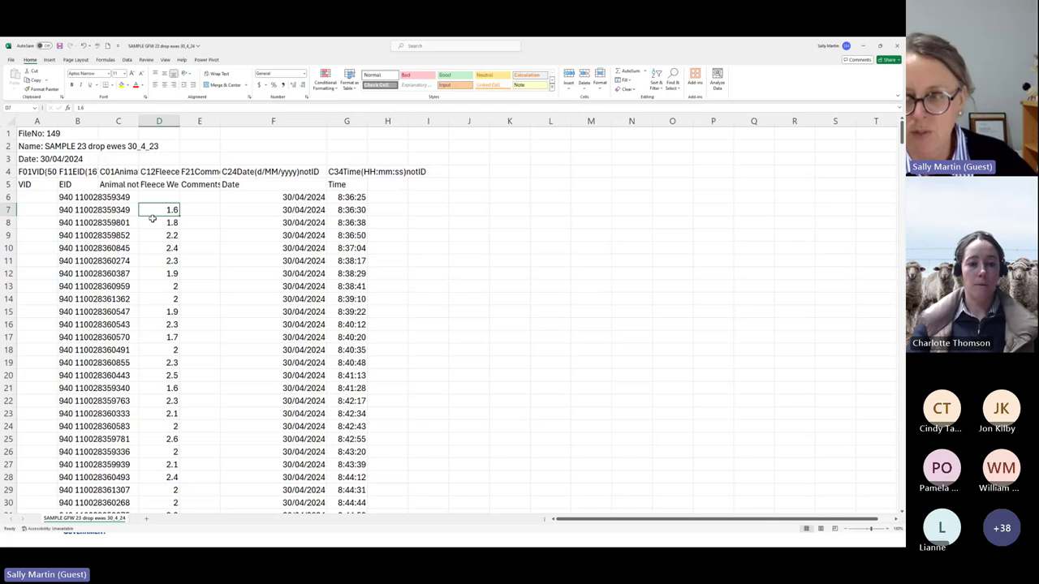
- Highlight duplicate values in the EID column with Light Red Fill with Dark Red Text
{"action": "left_click", "coordinate": [78, 121]}
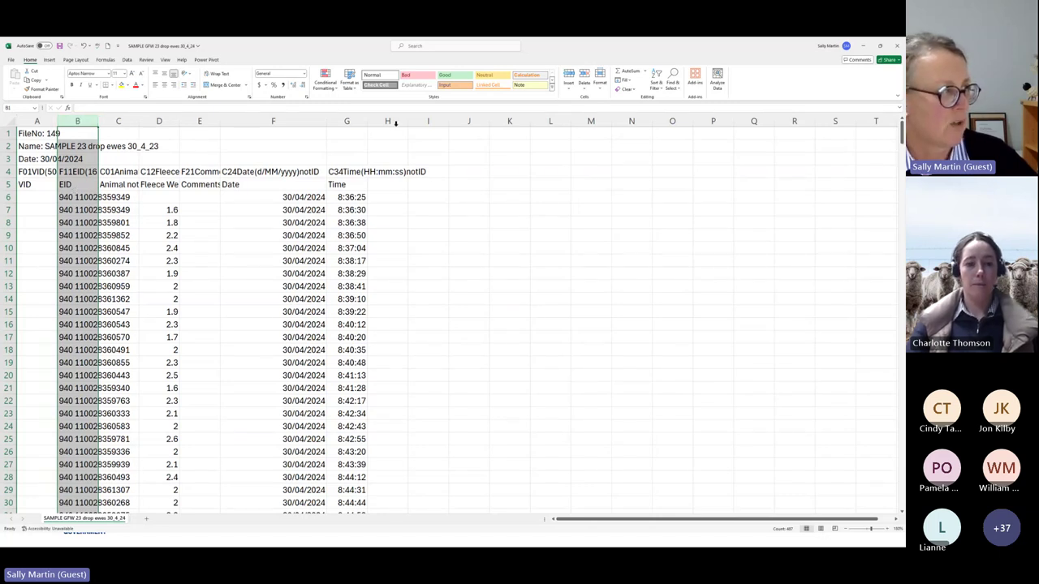
{"action": "left_click", "coordinate": [329, 91]}
{"action": "mouse_move", "coordinate": [331, 104]}
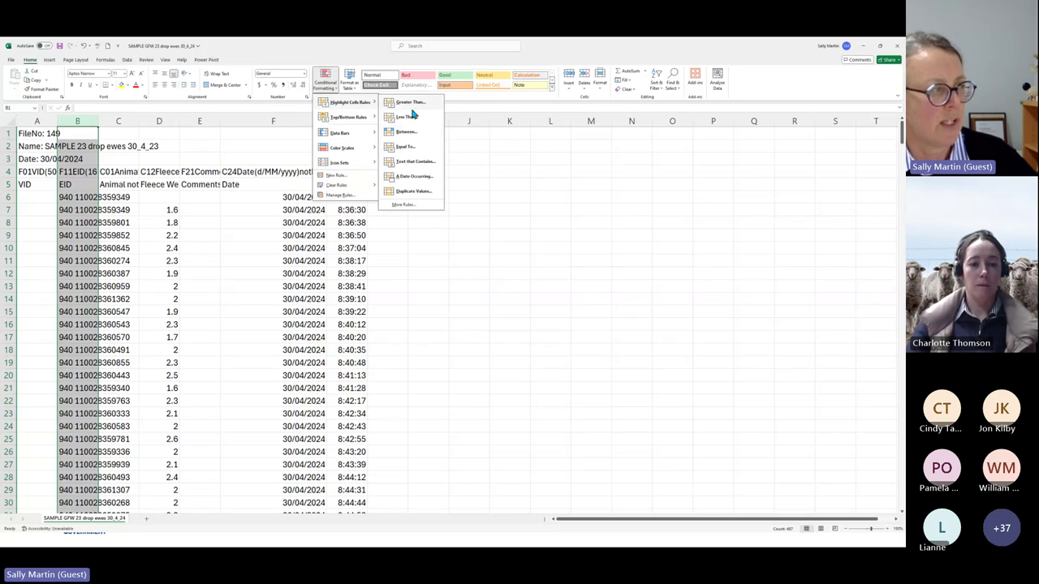
{"action": "left_click", "coordinate": [413, 195]}
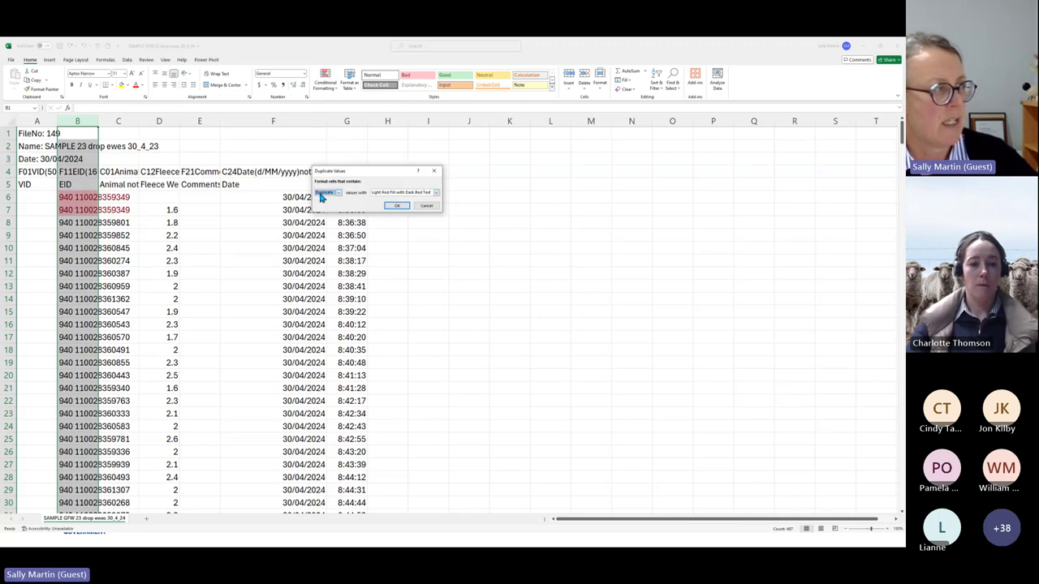
{"action": "left_click", "coordinate": [397, 208]}
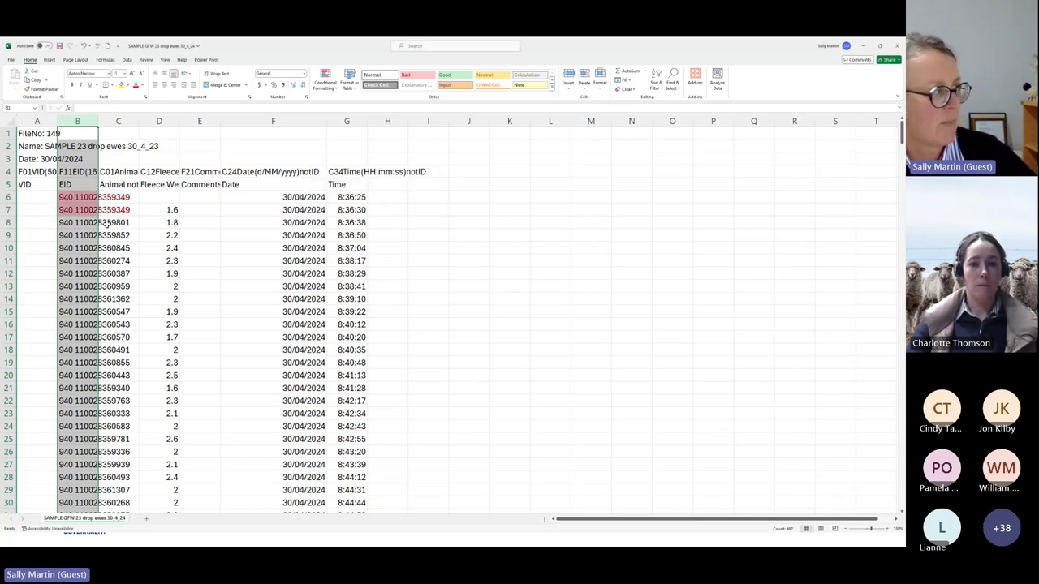
- Fit the EID column to its contents and delete row 6, the duplicate record without a fleece weight
{"action": "double_click", "coordinate": [96, 126]}
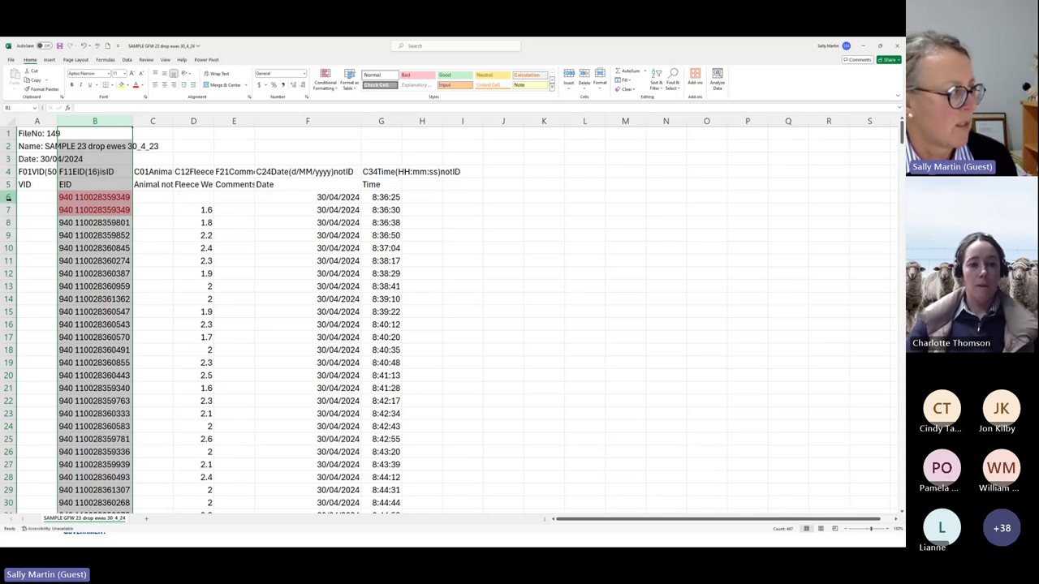
{"action": "left_click", "coordinate": [8, 197]}
{"action": "right_click", "coordinate": [8, 198]}
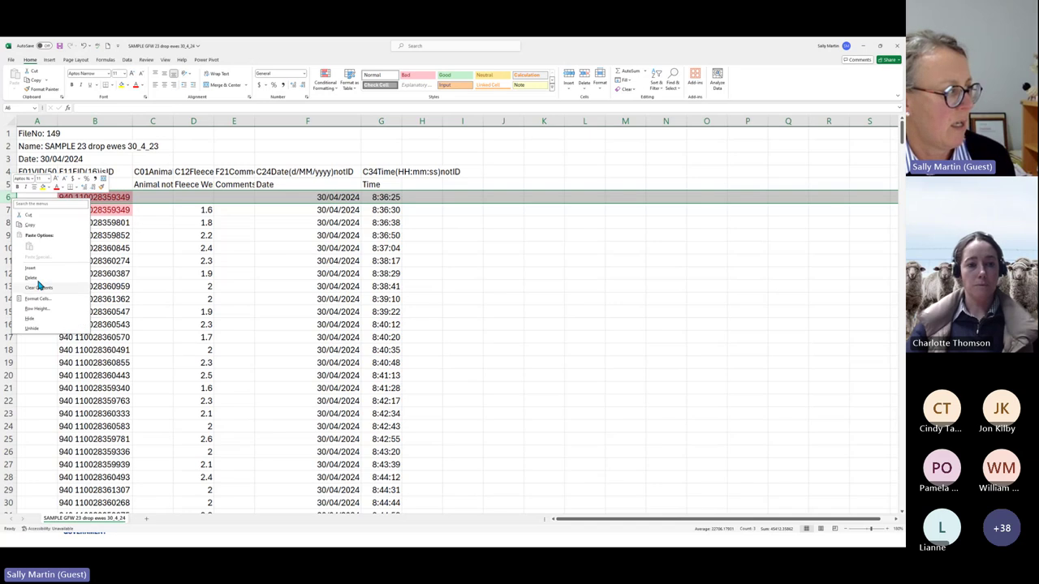
{"action": "key", "text": "Escape"}
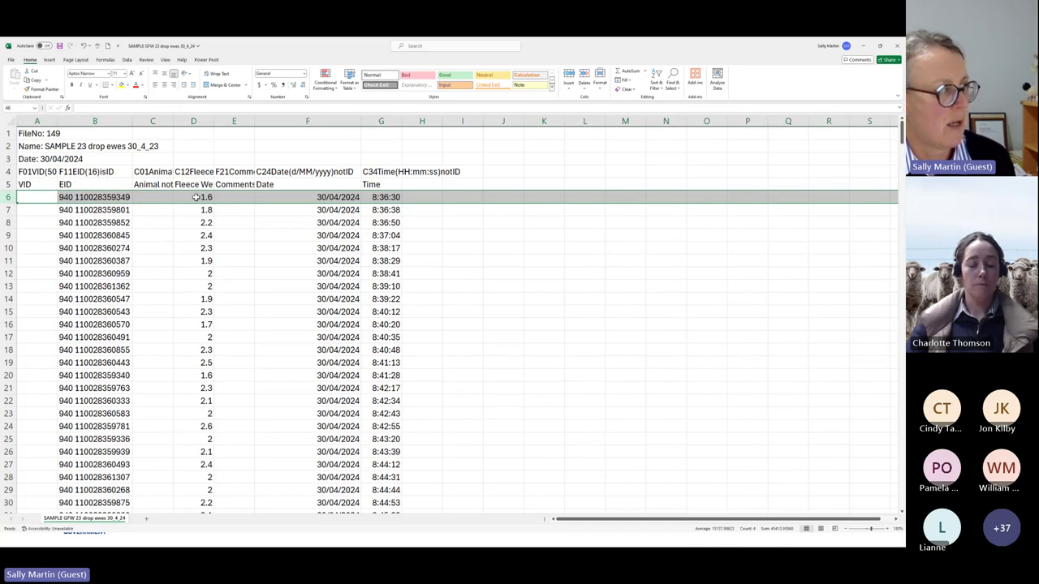
- Check the EID column for remaining highlighted duplicates and review the Duplicate Values rule option without applying it
{"action": "scroll", "coordinate": [126, 262], "scroll_direction": "down", "scroll_amount": 6}
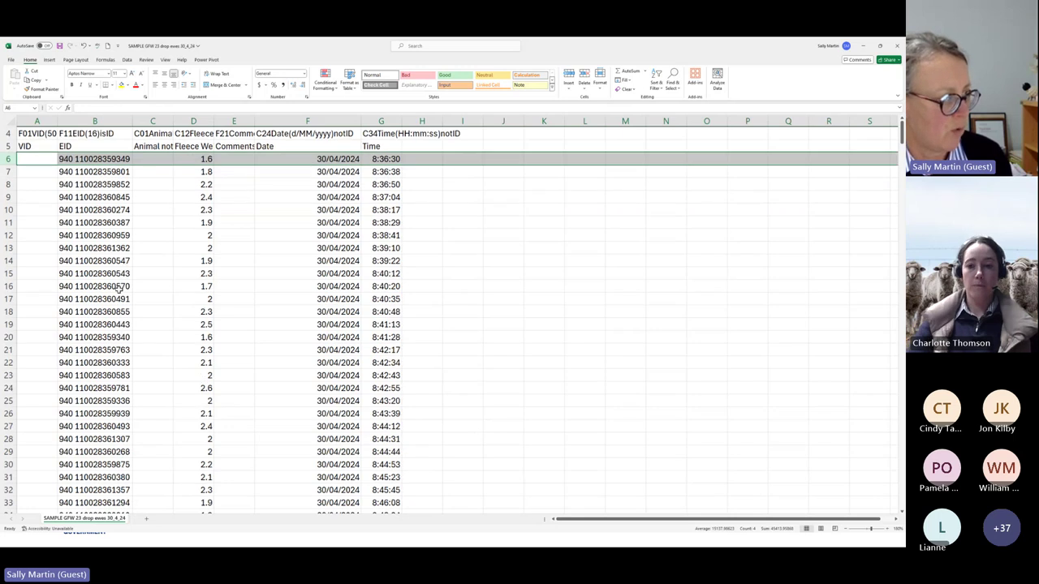
{"action": "scroll", "coordinate": [118, 299], "scroll_direction": "down", "scroll_amount": 13}
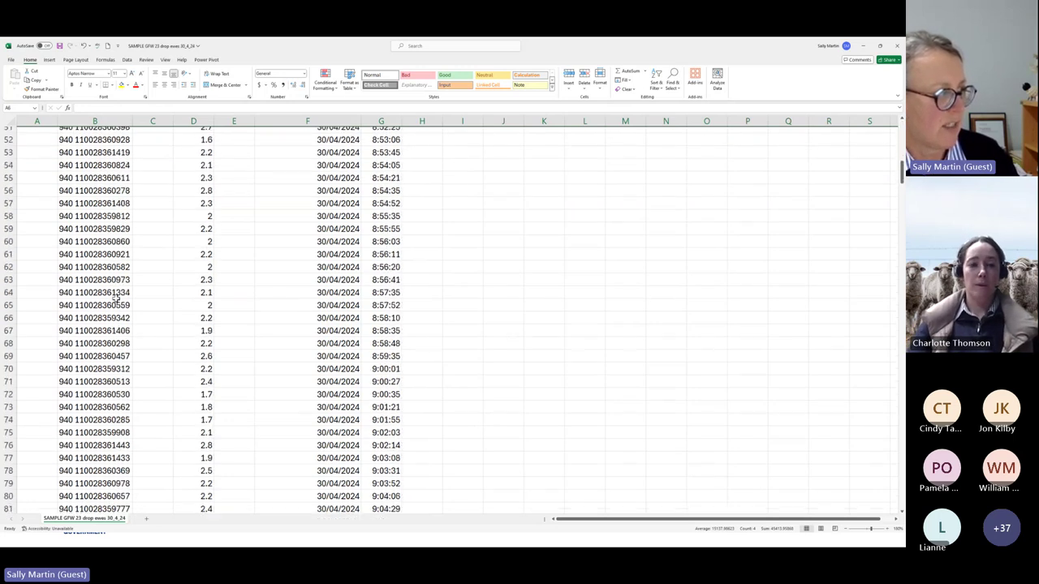
{"action": "scroll", "coordinate": [118, 299], "scroll_direction": "down", "scroll_amount": 2}
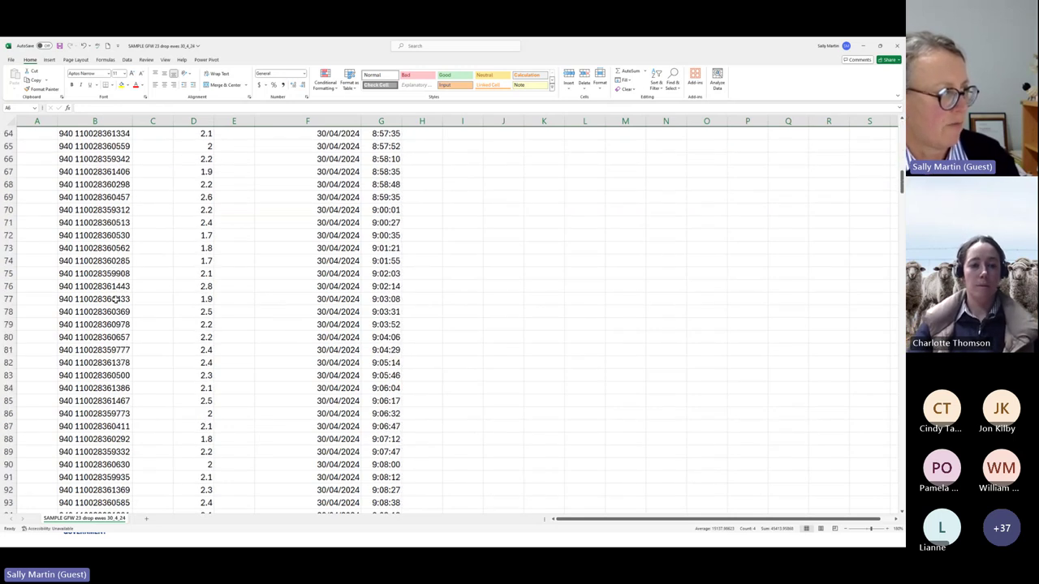
{"action": "scroll", "coordinate": [118, 299], "scroll_direction": "up", "scroll_amount": 9}
{"action": "scroll", "coordinate": [118, 298], "scroll_direction": "up", "scroll_amount": 12}
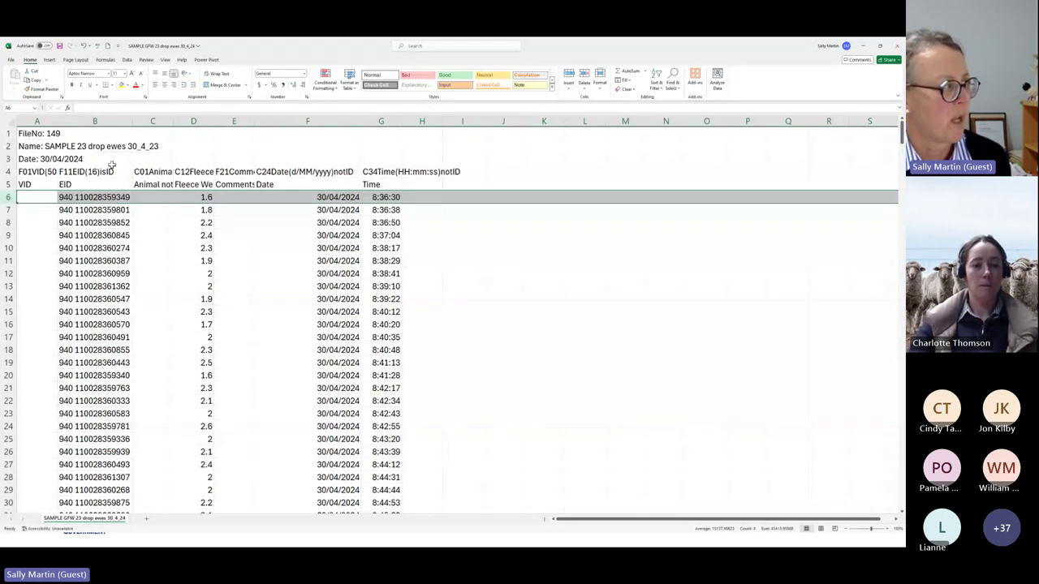
{"action": "left_click", "coordinate": [112, 119]}
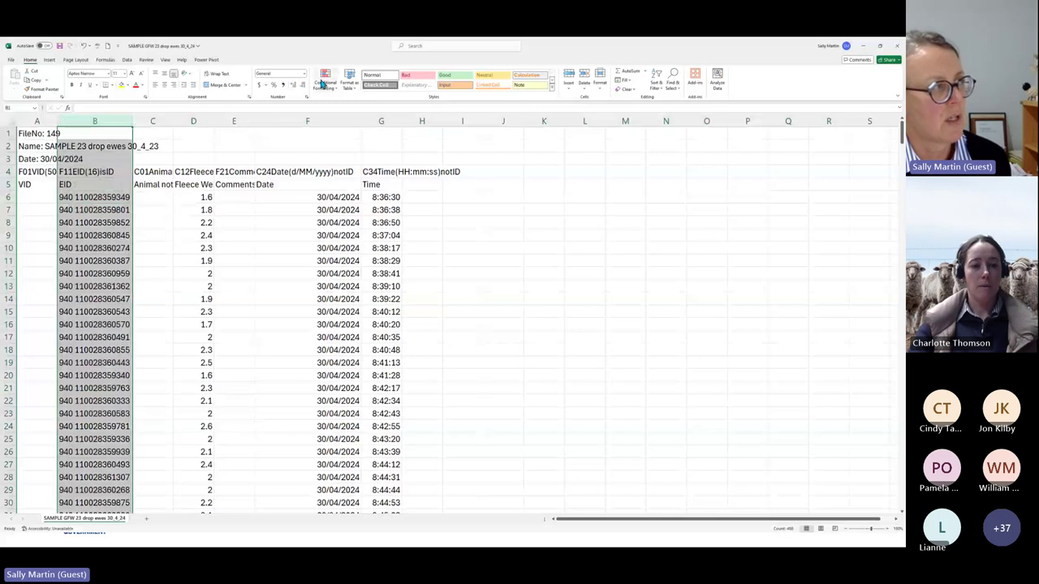
{"action": "left_click", "coordinate": [324, 84]}
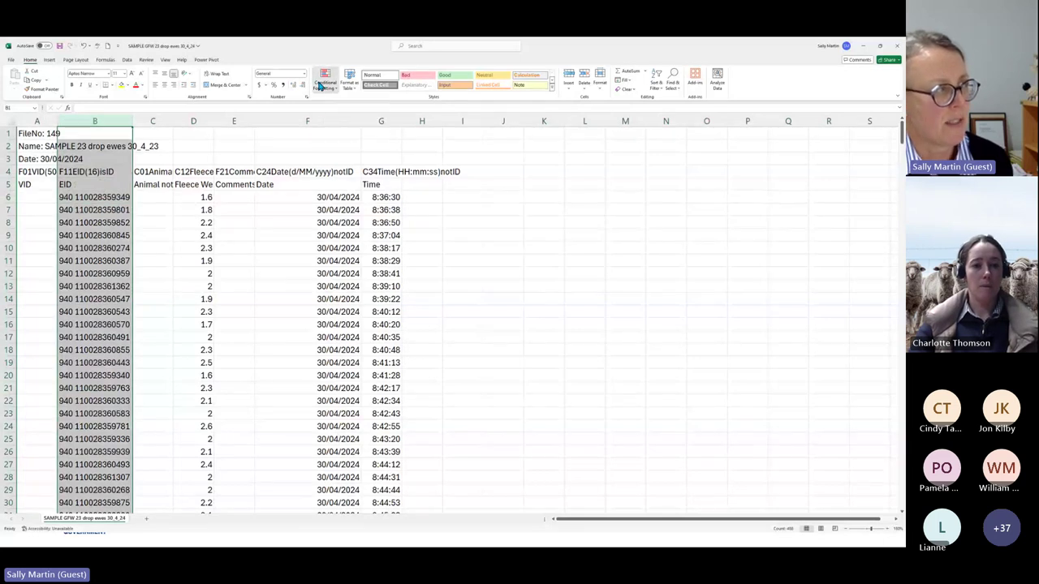
{"action": "mouse_move", "coordinate": [340, 104]}
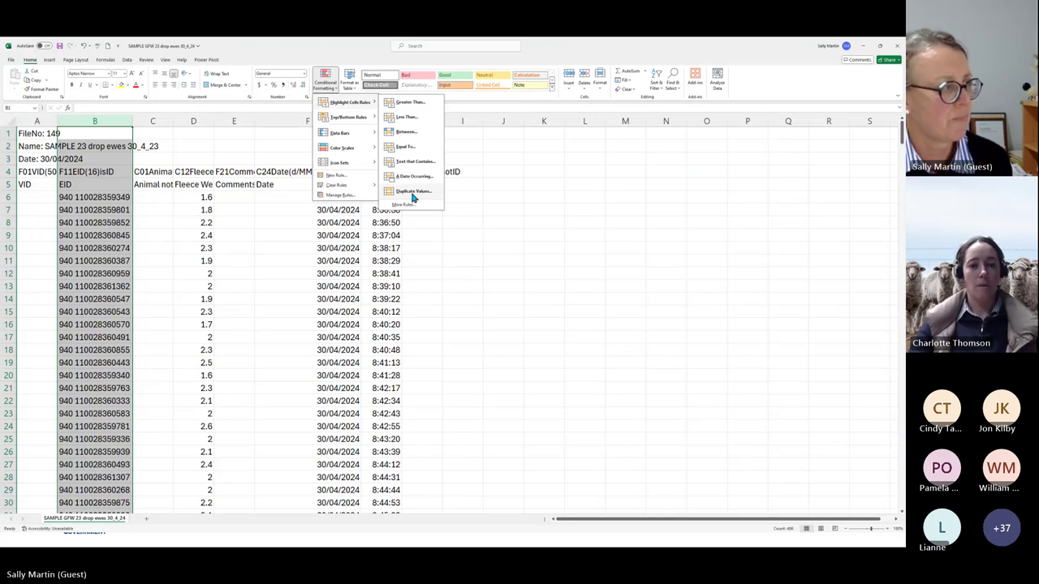
{"action": "left_click", "coordinate": [501, 292]}
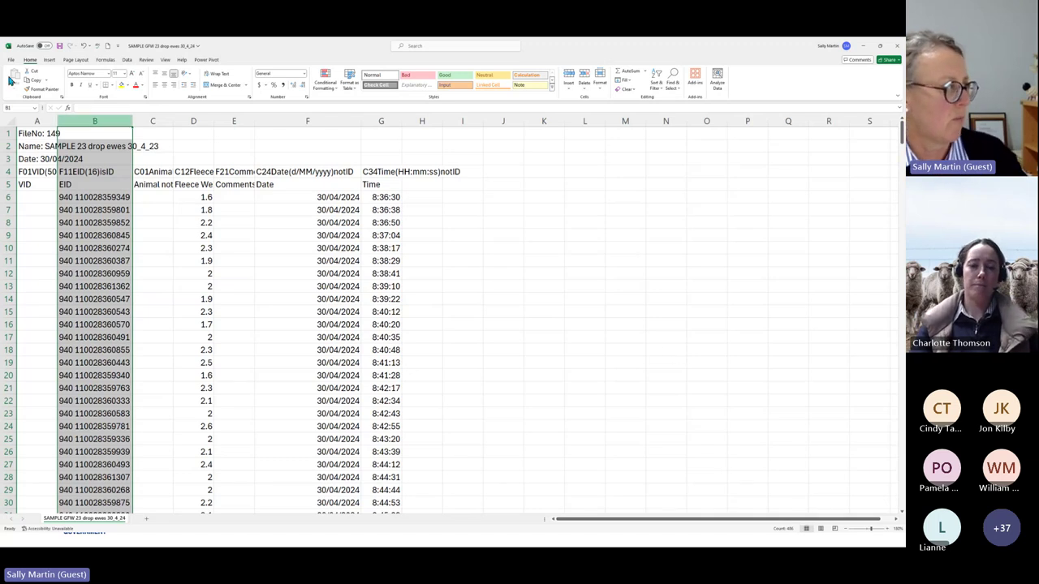
- Save the fleece weight workbook and widen the GFW column in the SAMPLE Wool Test data workbook's collated sheet
{"action": "left_click", "coordinate": [60, 46]}
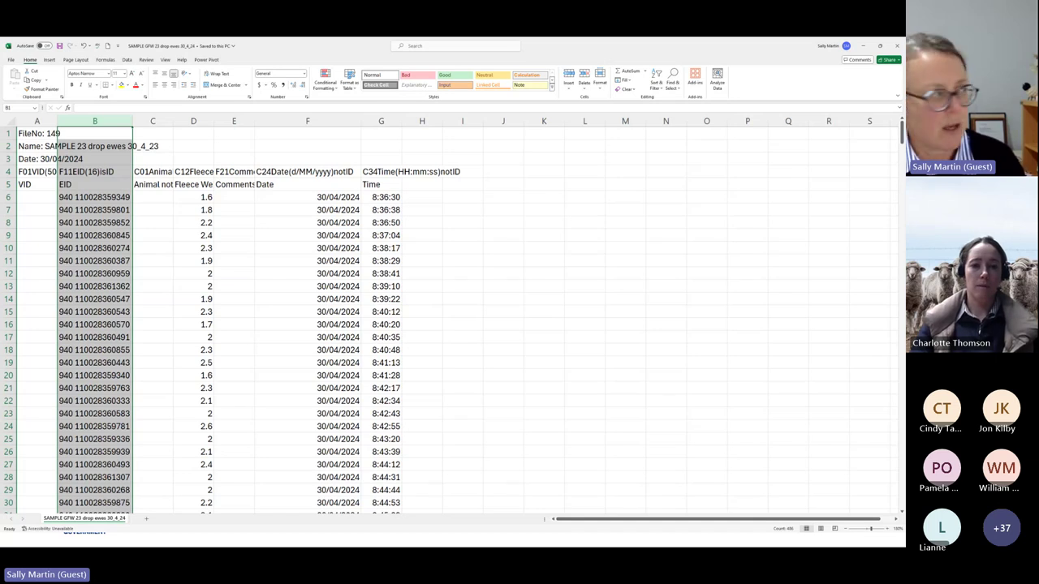
{"action": "key", "text": "alt+Tab"}
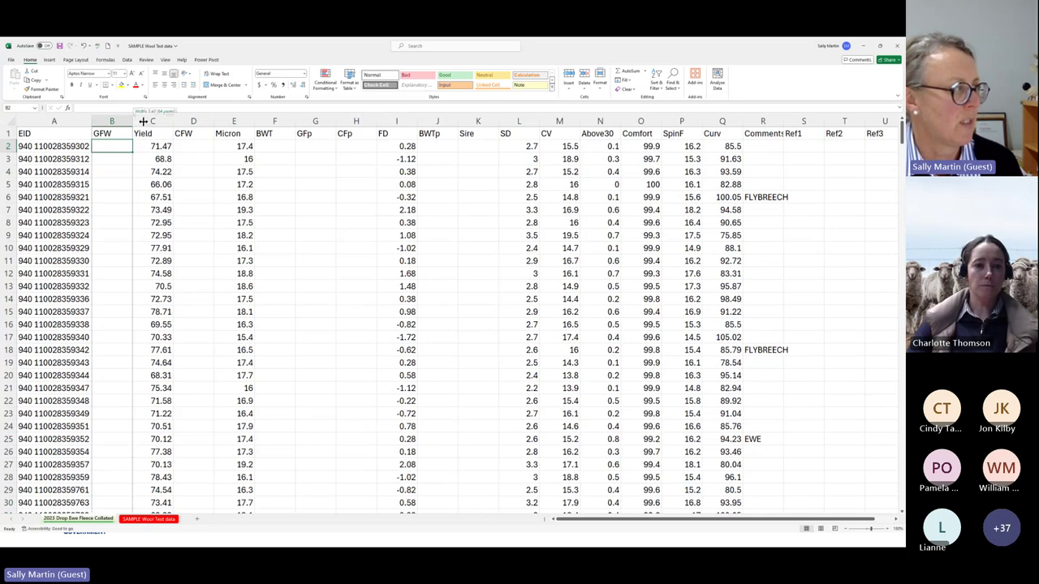
{"action": "left_click_drag", "start_coordinate": [143, 121], "coordinate": [180, 121]}
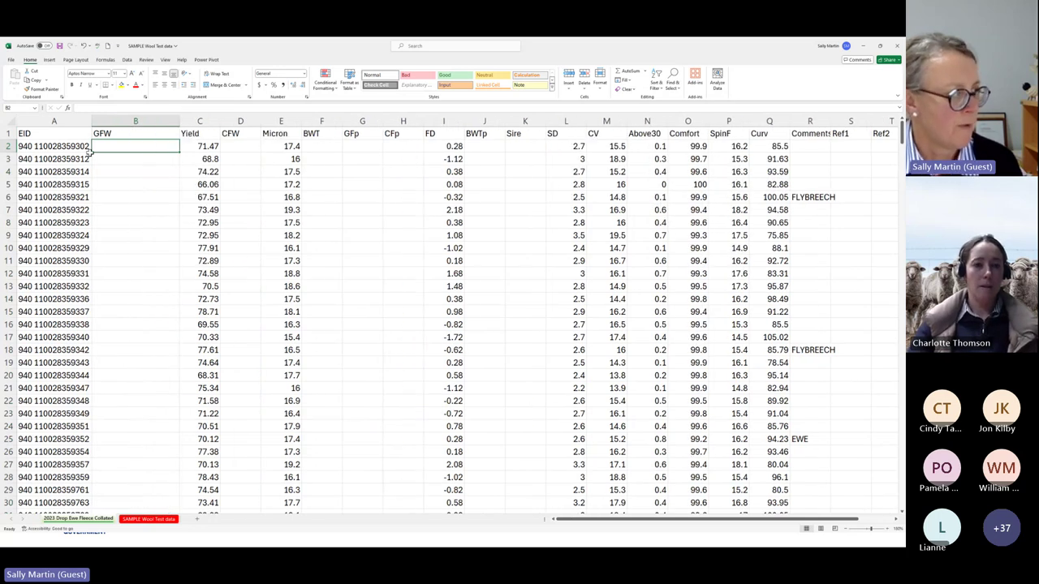
- Start a VLOOKUP formula in GFW cell B2 with the EID in A2 as the lookup value
{"action": "left_click", "coordinate": [101, 109]}
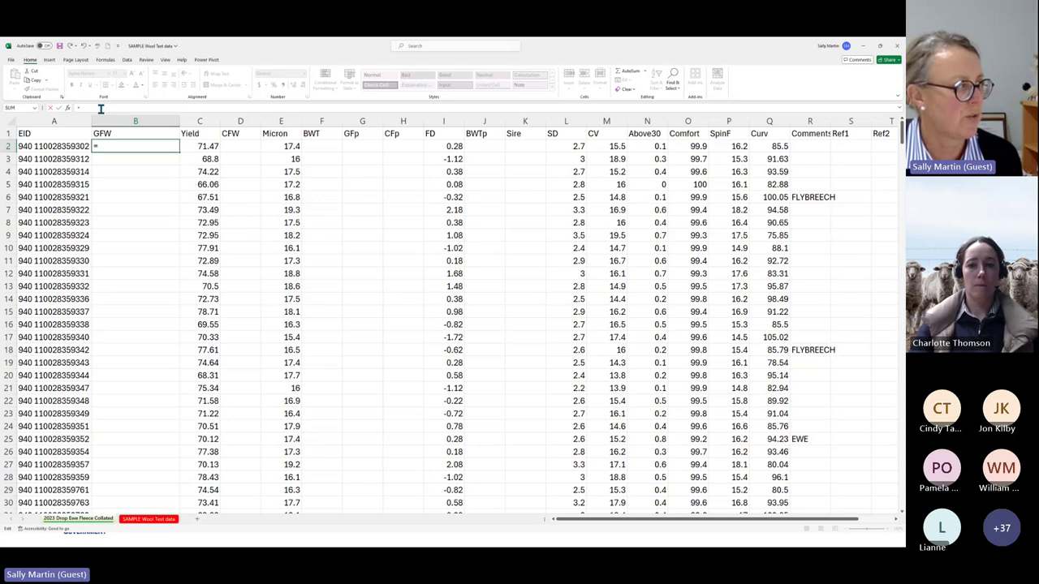
{"action": "type", "text": "vl"}
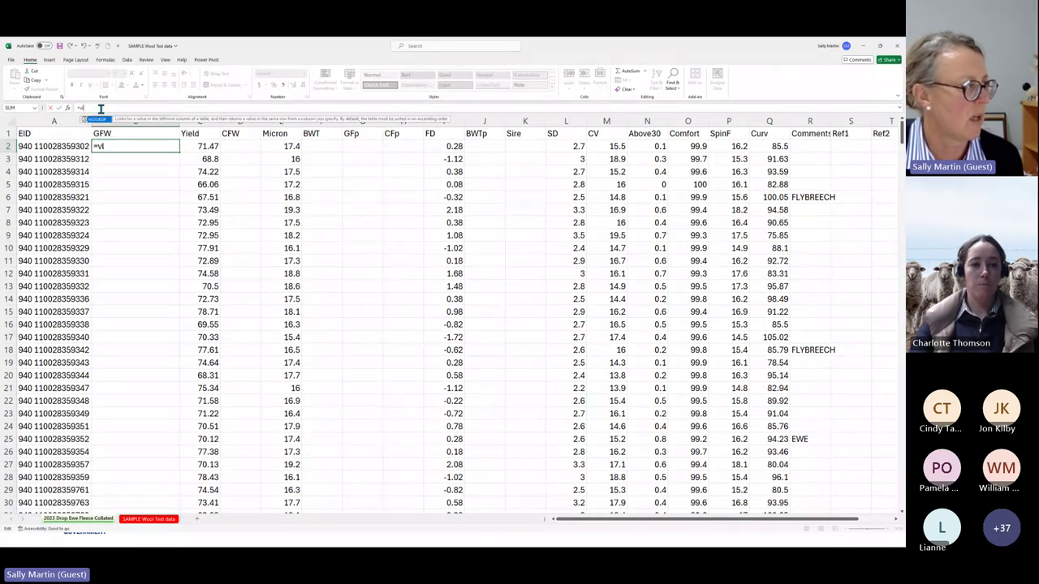
{"action": "type", "text": "ookup"}
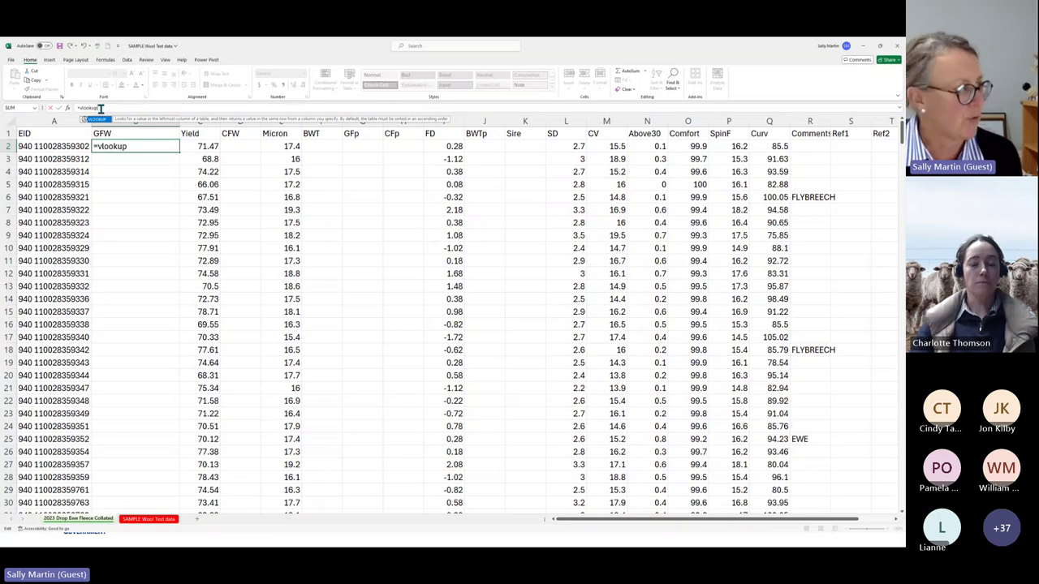
{"action": "type", "text": "("}
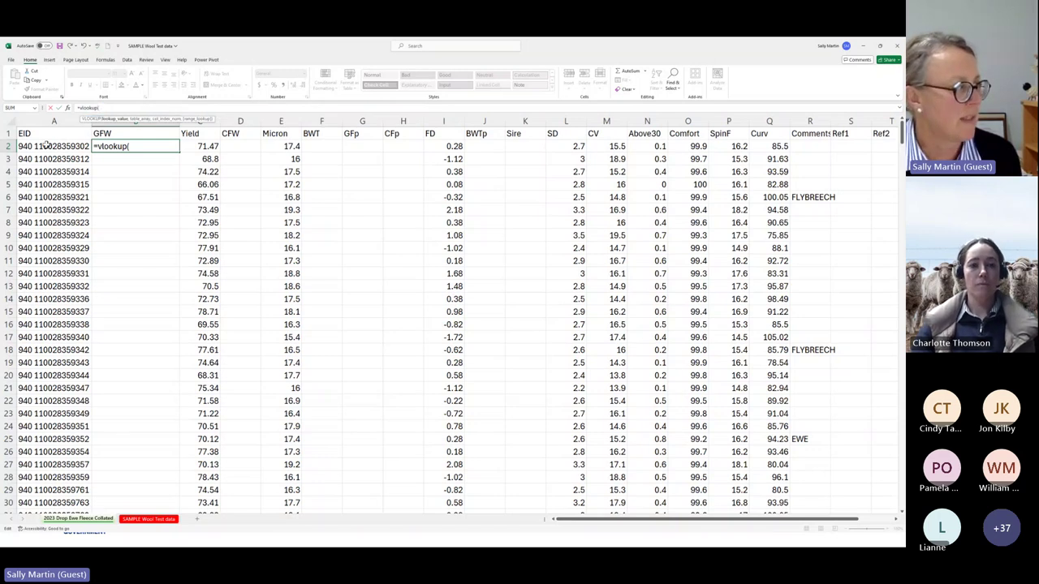
{"action": "left_click", "coordinate": [47, 144]}
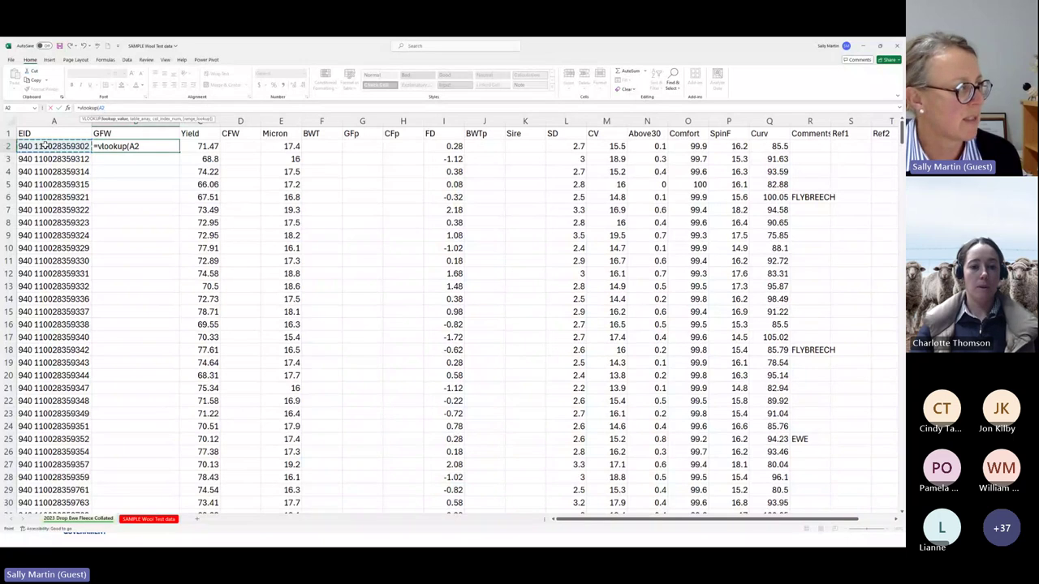
{"action": "type", "text": ","}
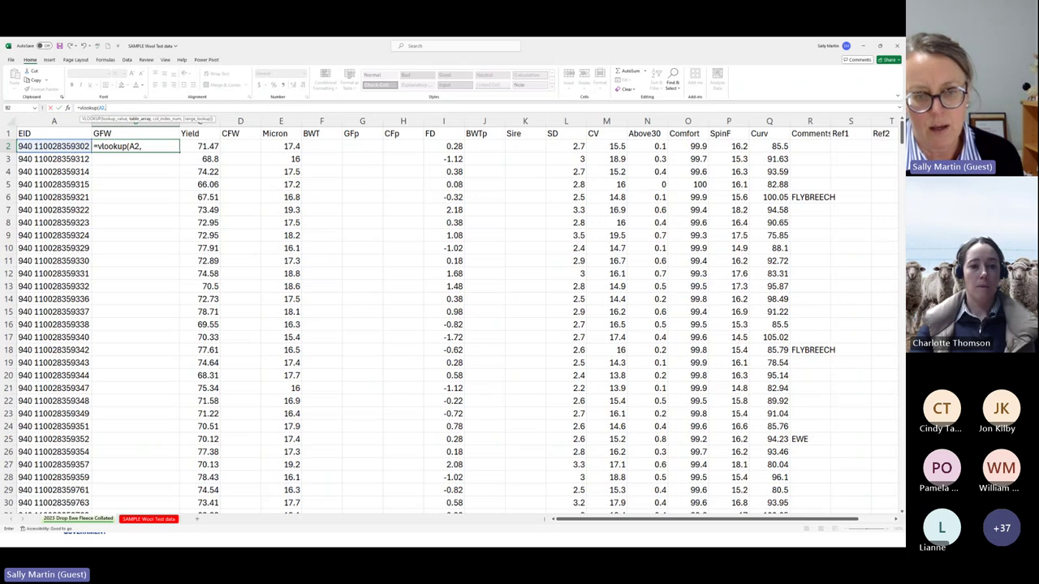
- Set the VLOOKUP table array to $B$6:$D$492 in the SAMPLE GFW 23 drop ewes workbook, from the first EID to the last fleece weight
{"action": "key", "text": "alt+Tab"}
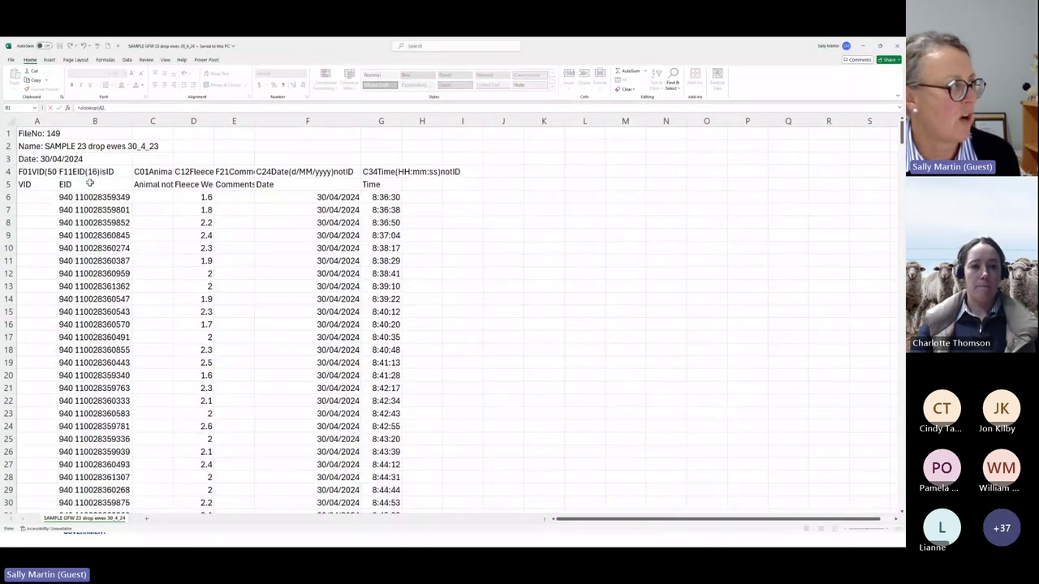
{"action": "left_click", "coordinate": [95, 122]}
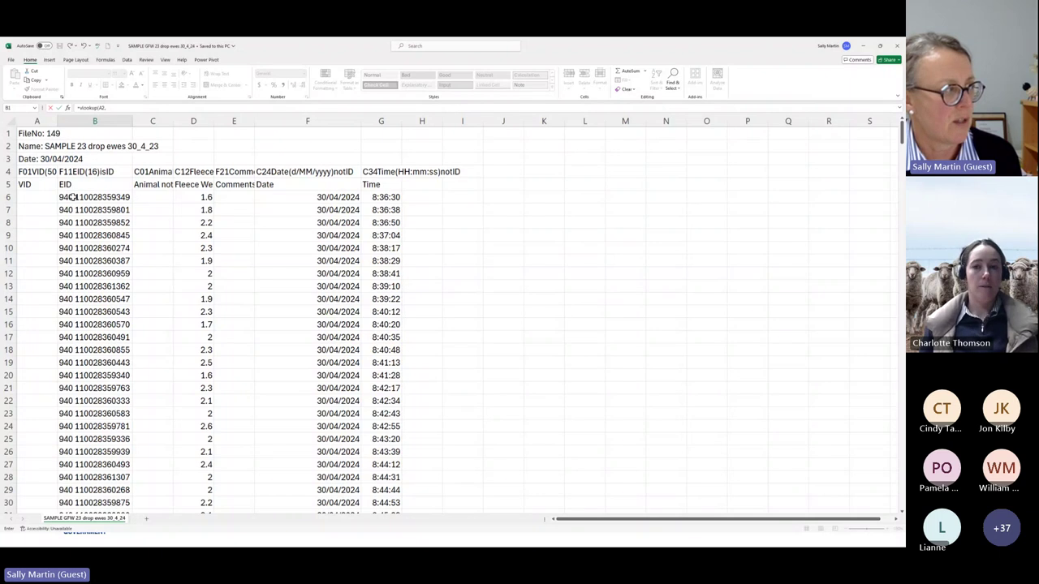
{"action": "left_click_drag", "start_coordinate": [73, 198], "coordinate": [196, 204]}
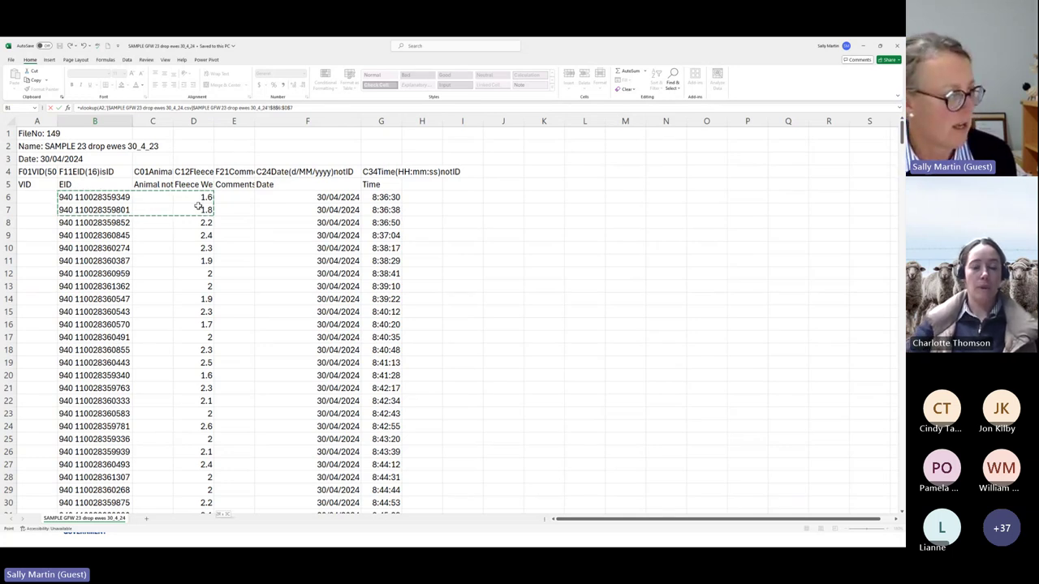
{"action": "key", "text": "ctrl+shift+Down"}
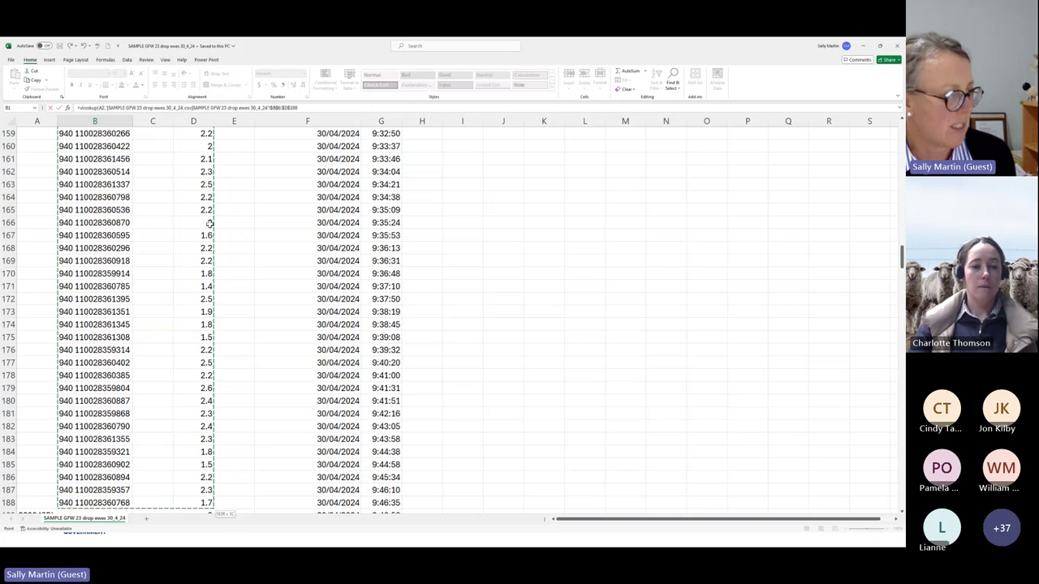
{"action": "scroll", "coordinate": [198, 209], "scroll_direction": "down", "scroll_amount": 4}
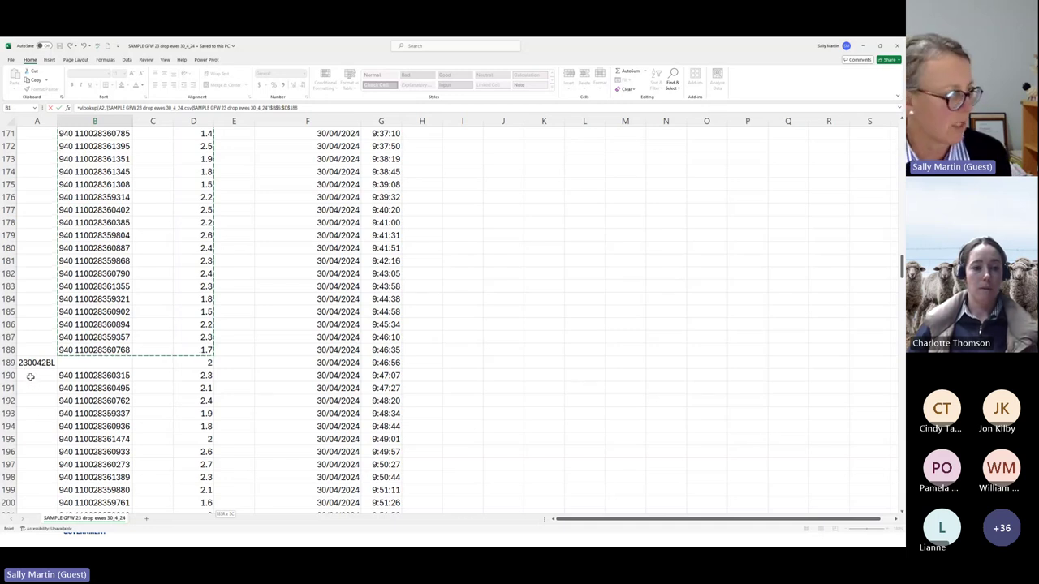
{"action": "key", "text": "shift+Down"}
{"action": "key", "text": "shift+Down"}
{"action": "key", "text": "shift+Down"}
{"action": "key", "text": "shift+Down"}
{"action": "key", "text": "shift+Down"}
{"action": "key", "text": "shift+Down"}
{"action": "key", "text": "shift+Down"}
{"action": "key", "text": "shift+Down"}
{"action": "key", "text": "shift+Down"}
{"action": "key", "text": "shift+Down"}
{"action": "key", "text": "shift+Down"}
{"action": "key", "text": "shift+Down"}
{"action": "key", "text": "shift+Down"}
{"action": "key", "text": "shift+Down"}
{"action": "key", "text": "shift+Down"}
{"action": "key", "text": "shift+Down"}
{"action": "key", "text": "shift+Down"}
{"action": "key", "text": "shift+Down"}
{"action": "key", "text": "shift+Down"}
{"action": "key", "text": "shift+Down"}
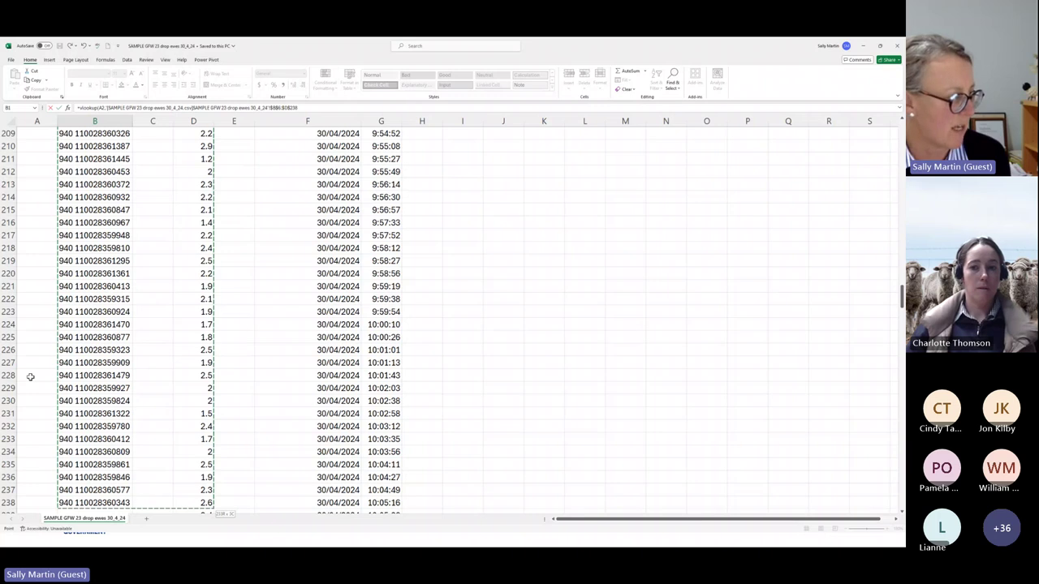
{"action": "key", "text": "shift+Down"}
{"action": "key", "text": "shift+Down"}
{"action": "key", "text": "shift+Down"}
{"action": "key", "text": "shift+Page_Down"}
{"action": "key", "text": "shift+Page_Down"}
{"action": "key", "text": "shift+Page_Down"}
{"action": "key", "text": "shift+Page_Down"}
{"action": "key", "text": "shift+Page_Down"}
{"action": "key", "text": "shift+Page_Down"}
{"action": "key", "text": "shift+Page_Down"}
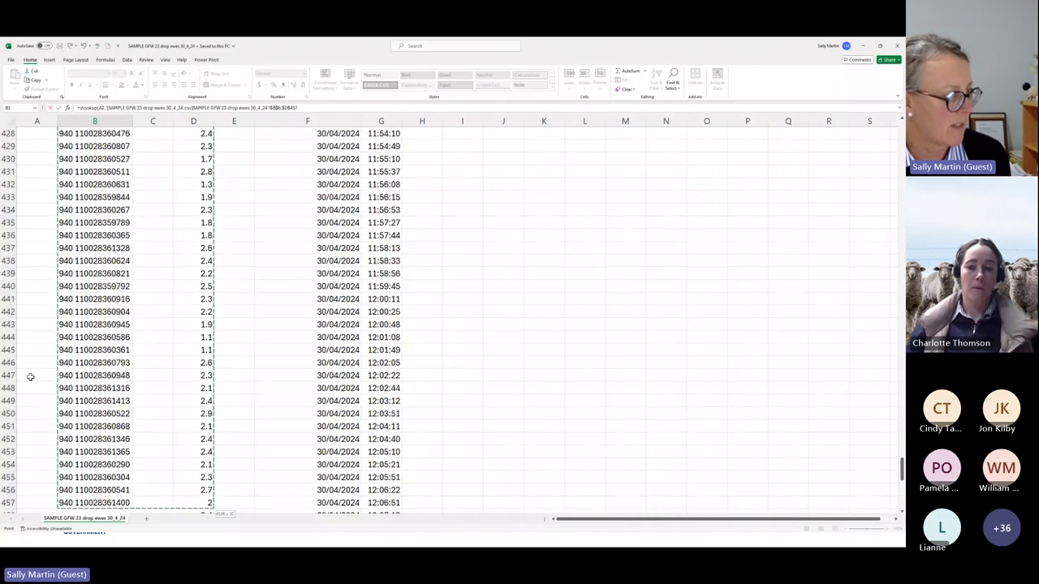
{"action": "key", "text": "ctrl+shift+Down"}
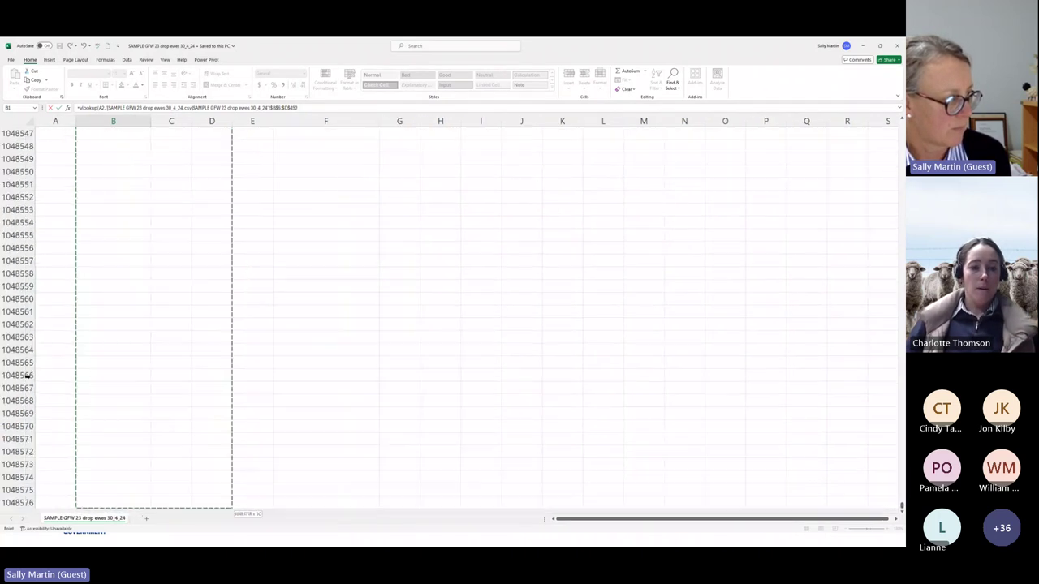
{"action": "key", "text": "ctrl+shift+Up"}
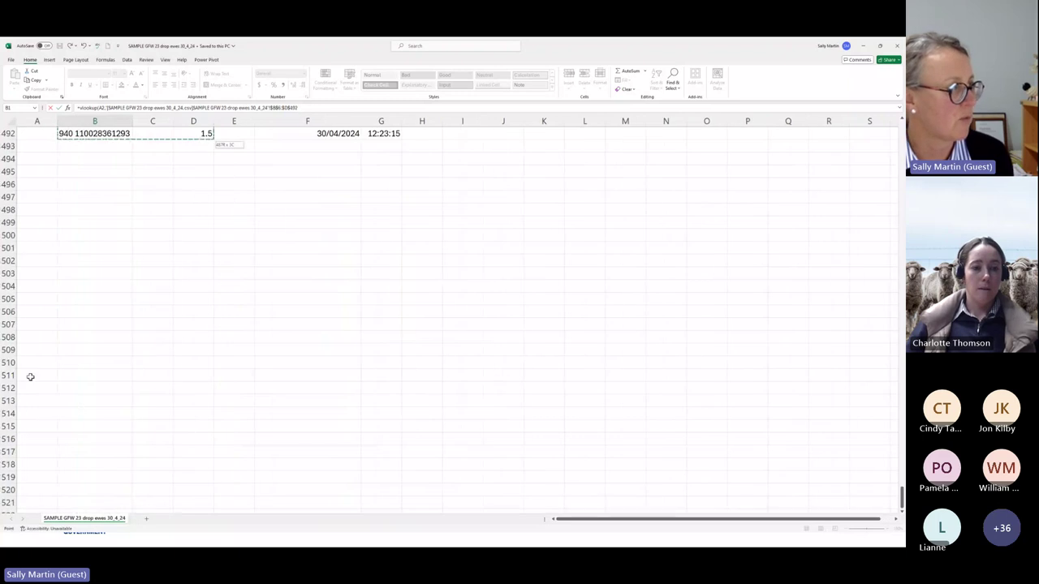
{"action": "scroll", "coordinate": [244, 254], "scroll_direction": "up", "scroll_amount": 7}
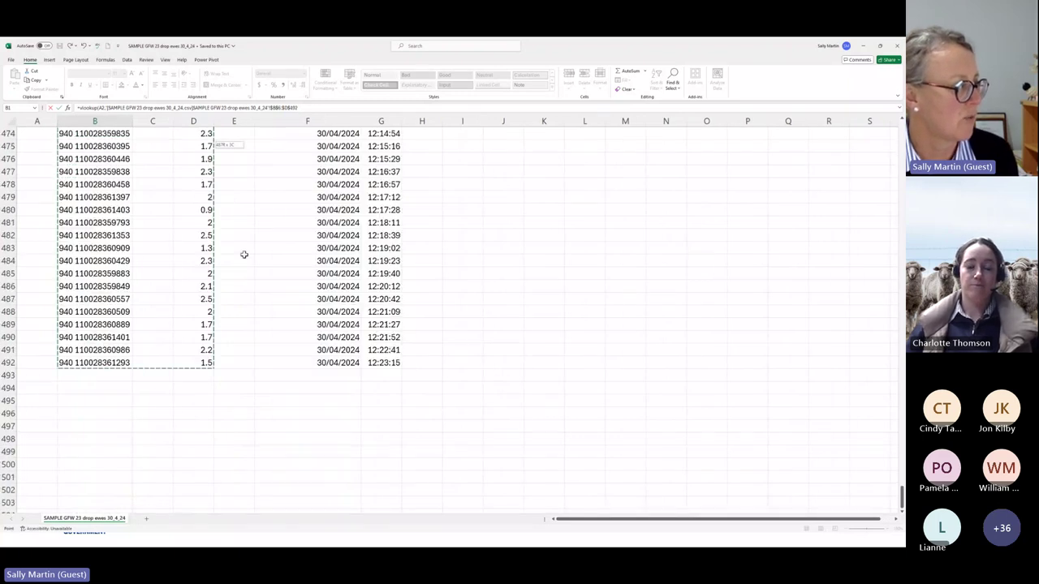
{"action": "scroll", "coordinate": [244, 255], "scroll_direction": "up", "scroll_amount": 6}
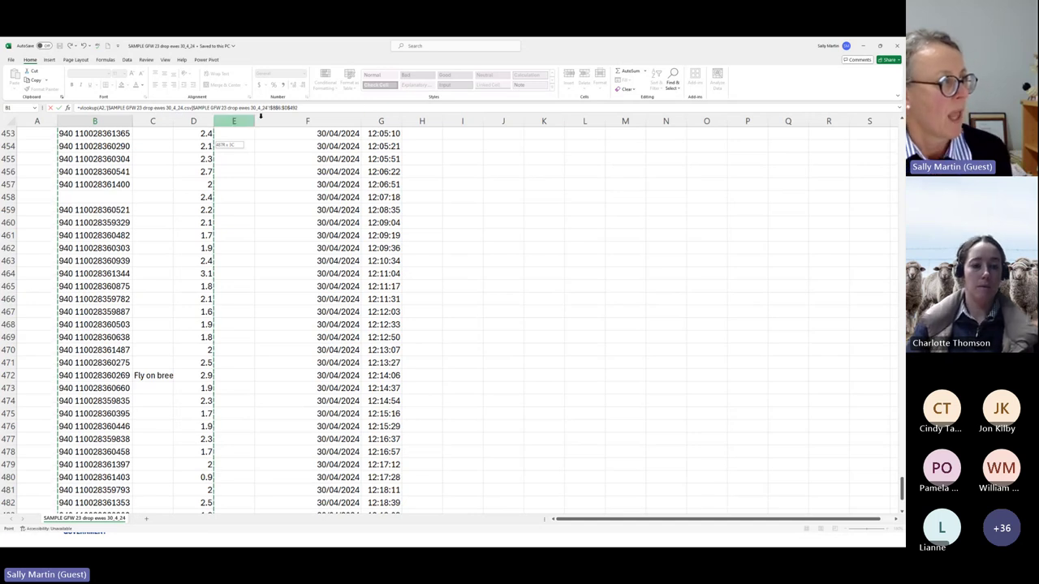
- Complete the VLOOKUP with column index 3 and FALSE for an exact match, and enter the formula
{"action": "left_click", "coordinate": [296, 110]}
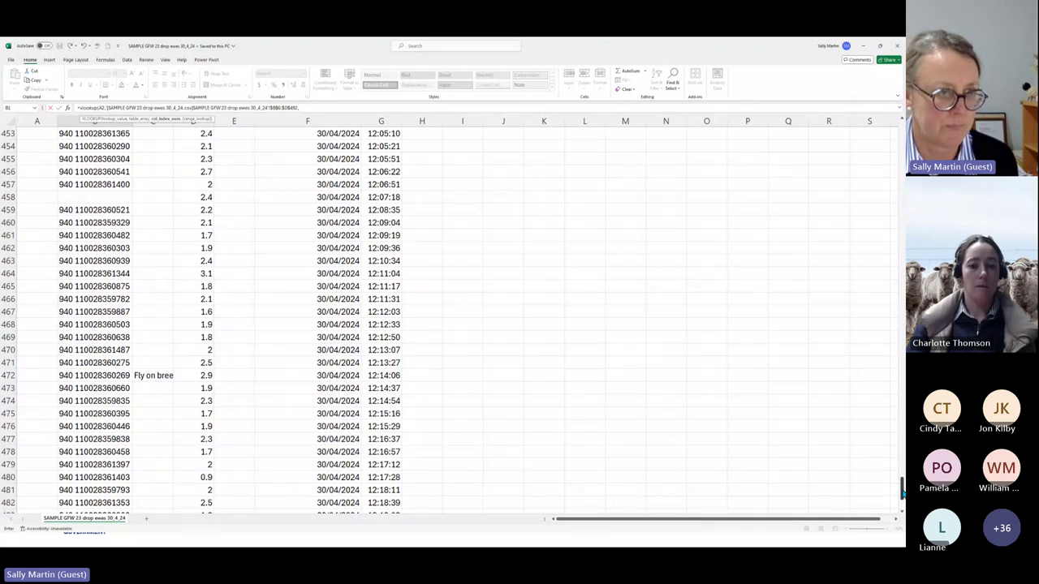
{"action": "left_click_drag", "start_coordinate": [902, 491], "coordinate": [901, 129]}
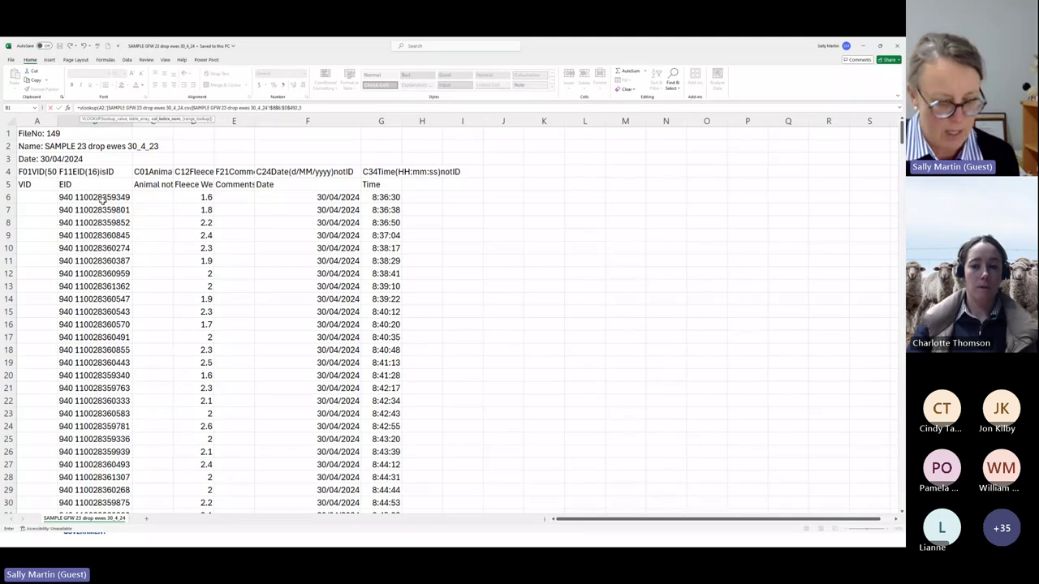
{"action": "type", "text": ","}
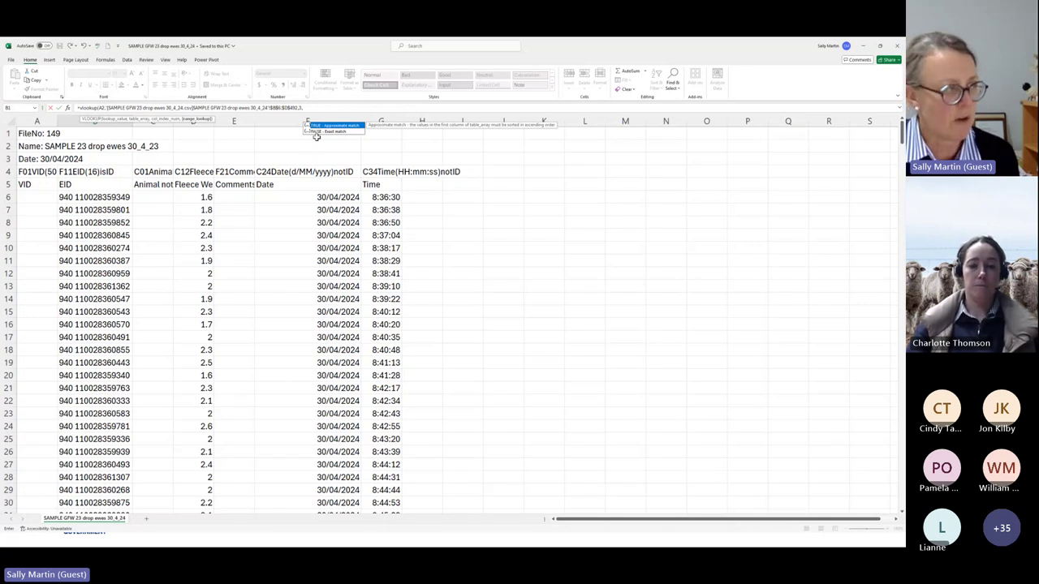
{"action": "double_click", "coordinate": [316, 132]}
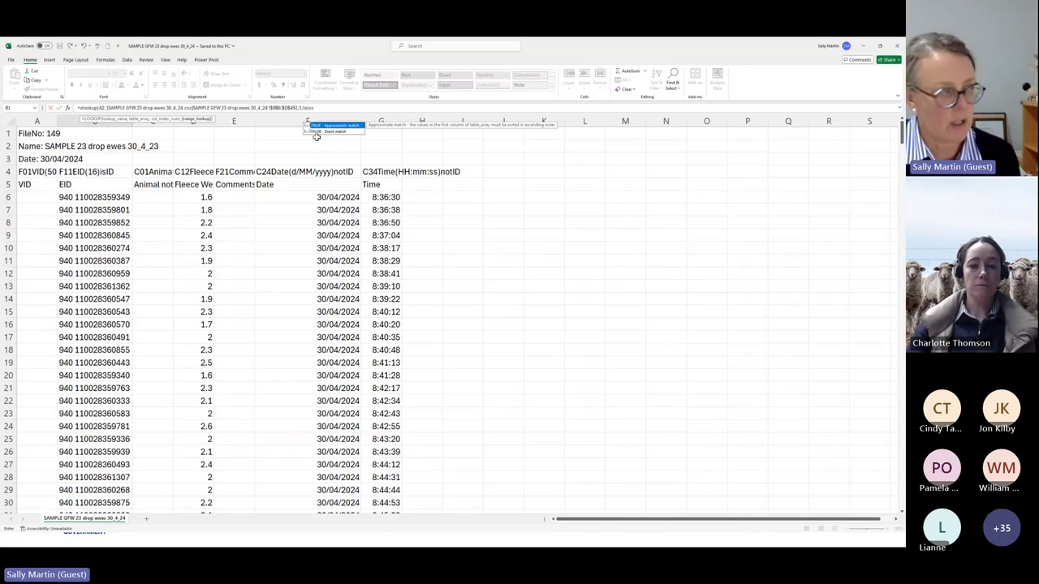
{"action": "type", "text": ")"}
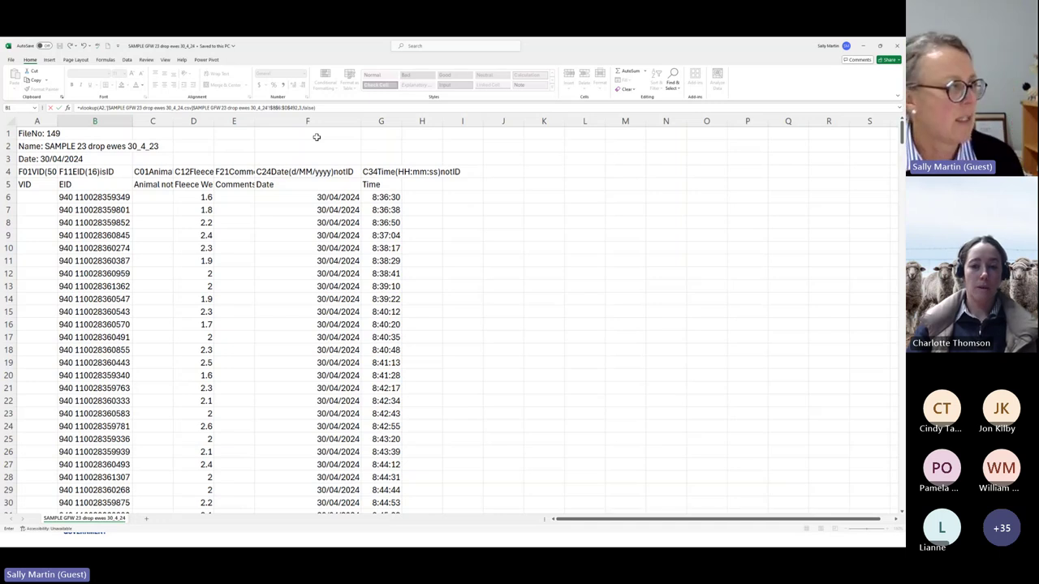
{"action": "key", "text": "Return"}
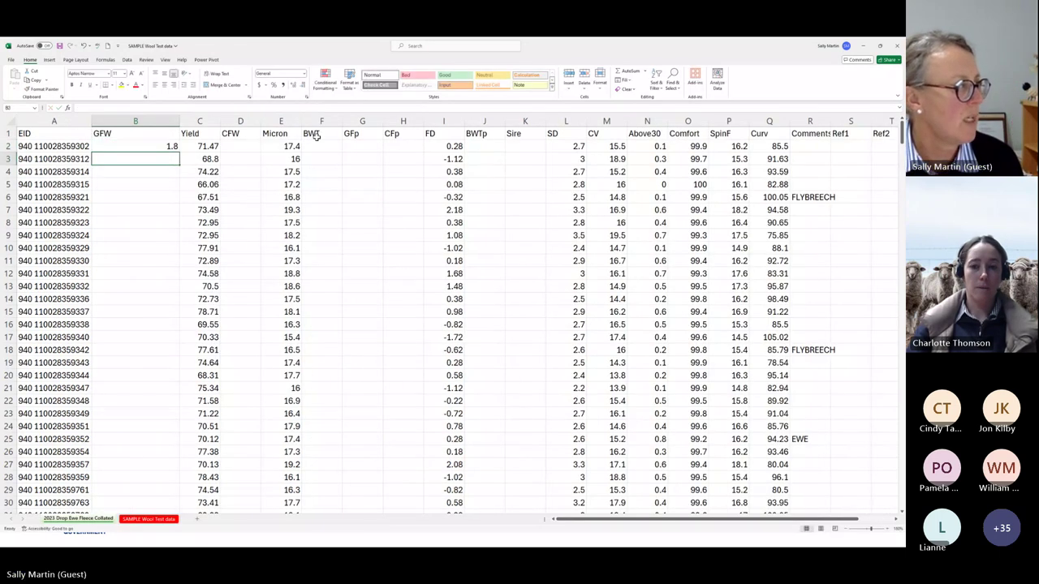
- Fill the B2 lookup formula down the GFW column for all records and narrow the column to slightly wider than its contents
{"action": "left_click", "coordinate": [112, 146]}
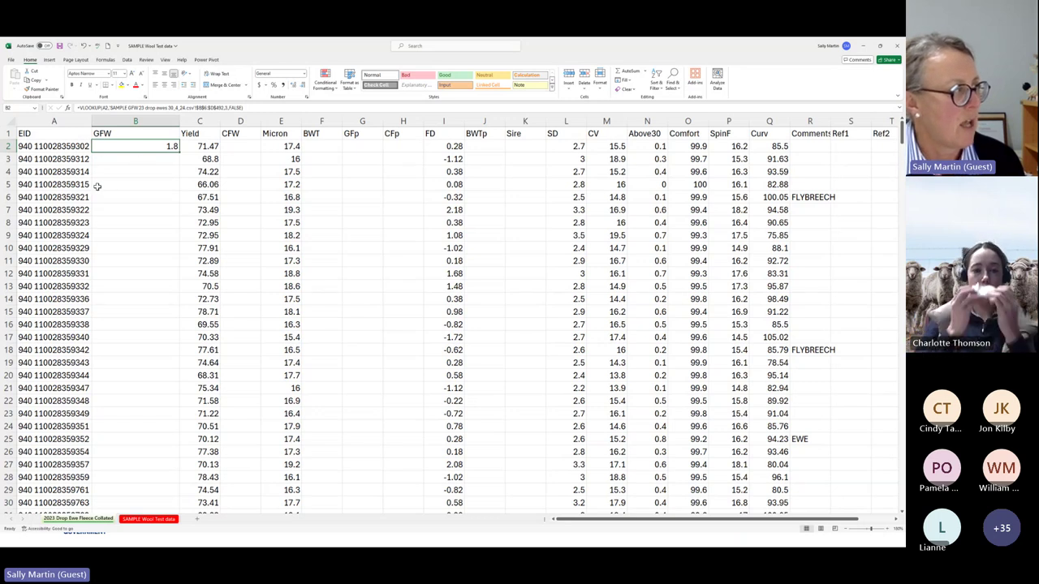
{"action": "double_click", "coordinate": [179, 153]}
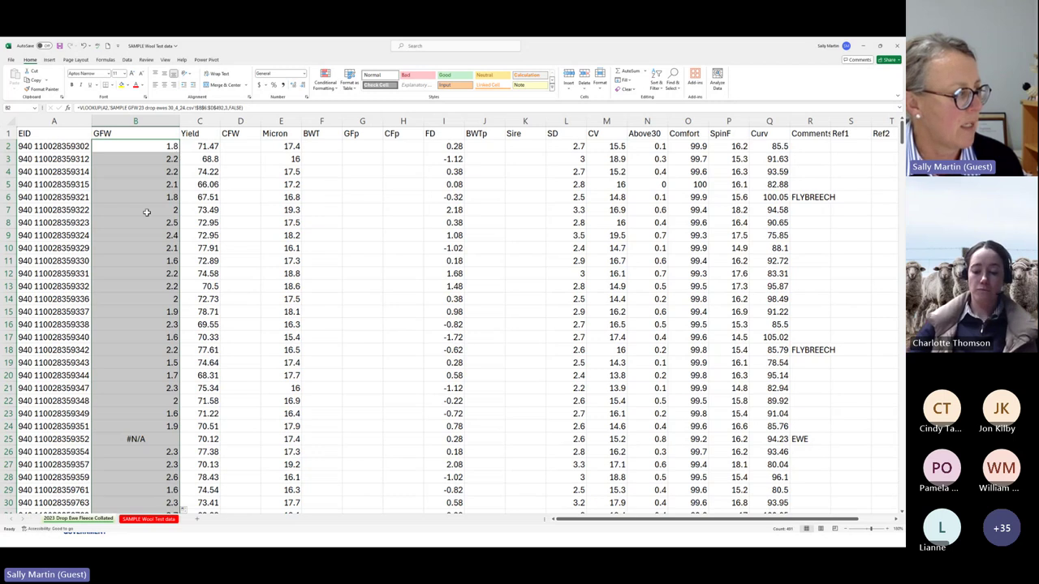
{"action": "double_click", "coordinate": [179, 120]}
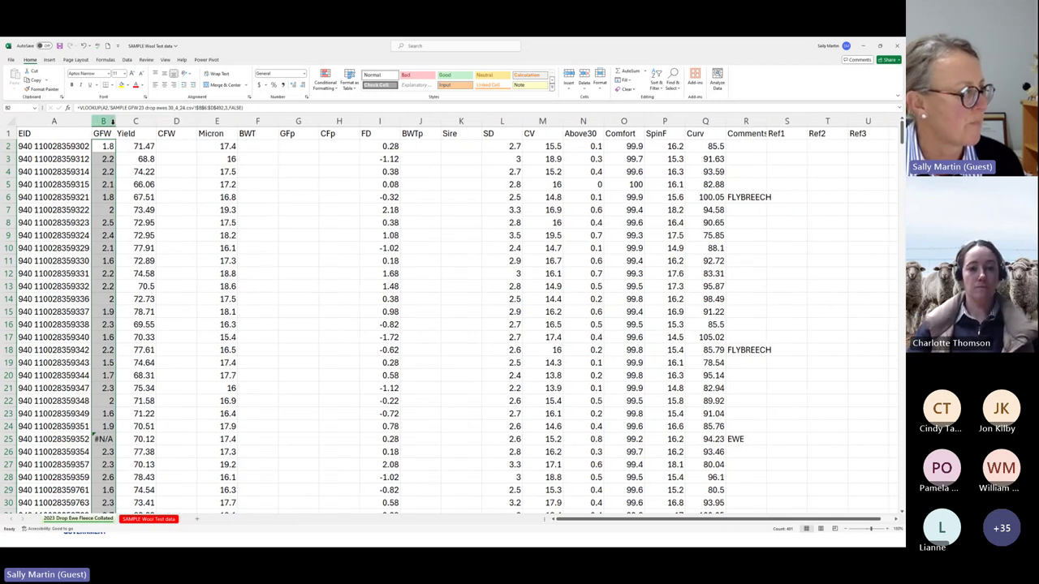
{"action": "left_click_drag", "start_coordinate": [124, 121], "coordinate": [128, 122]}
{"action": "left_click", "coordinate": [114, 147]}
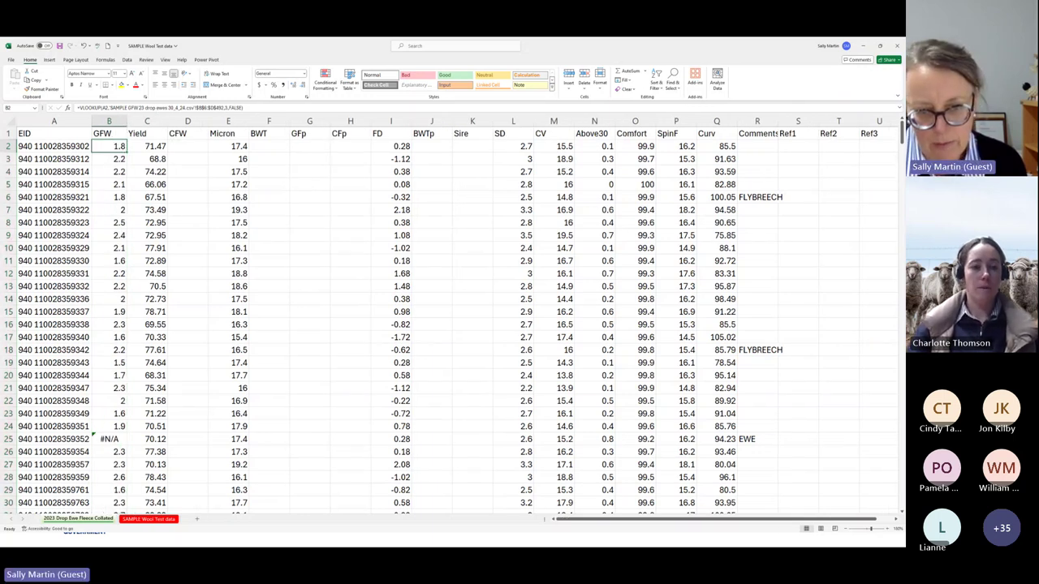
{"action": "key", "text": "alt+Tab"}
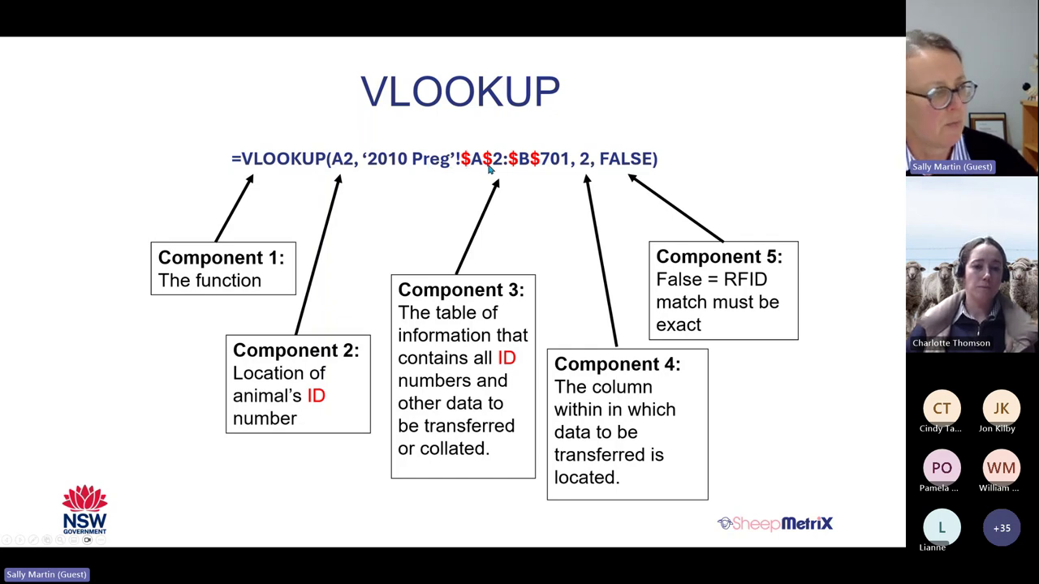
{"action": "key", "text": "Right"}
{"action": "key", "text": "Left"}
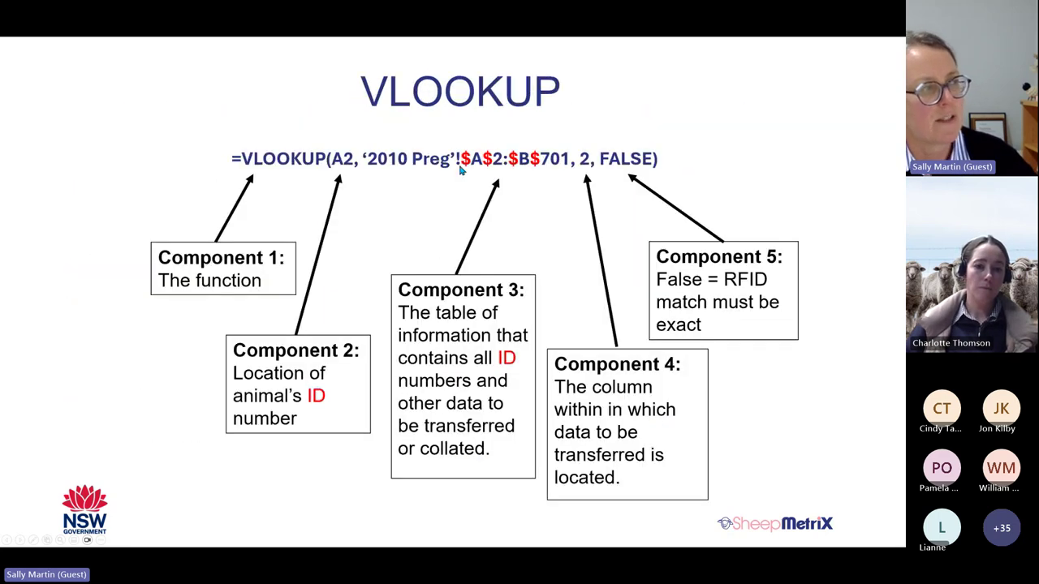
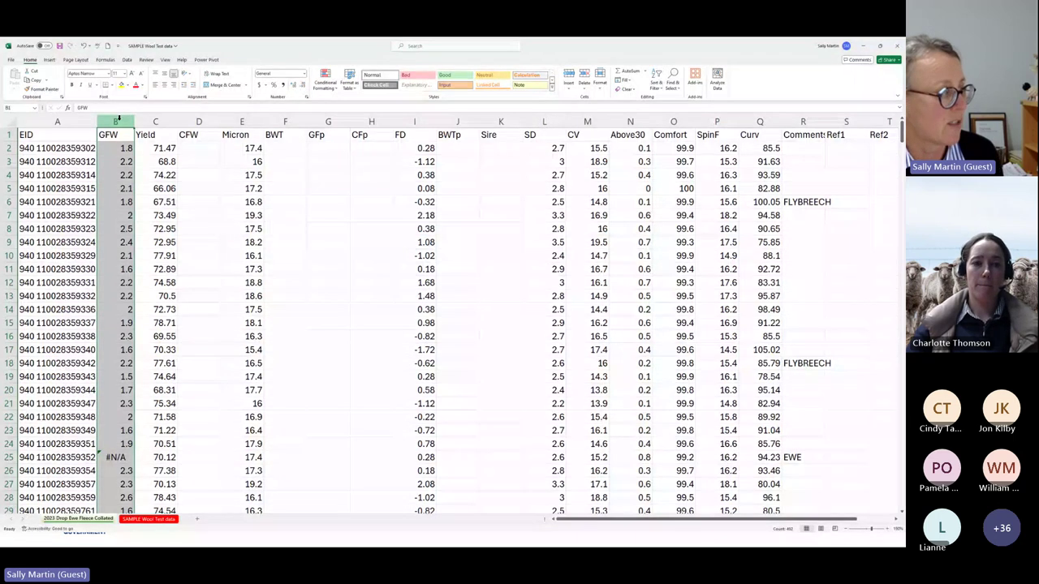
- Paste the copied GFW column over itself as values only, and undo the paste to restore the lookup formulas
{"action": "key", "text": "ctrl+c"}
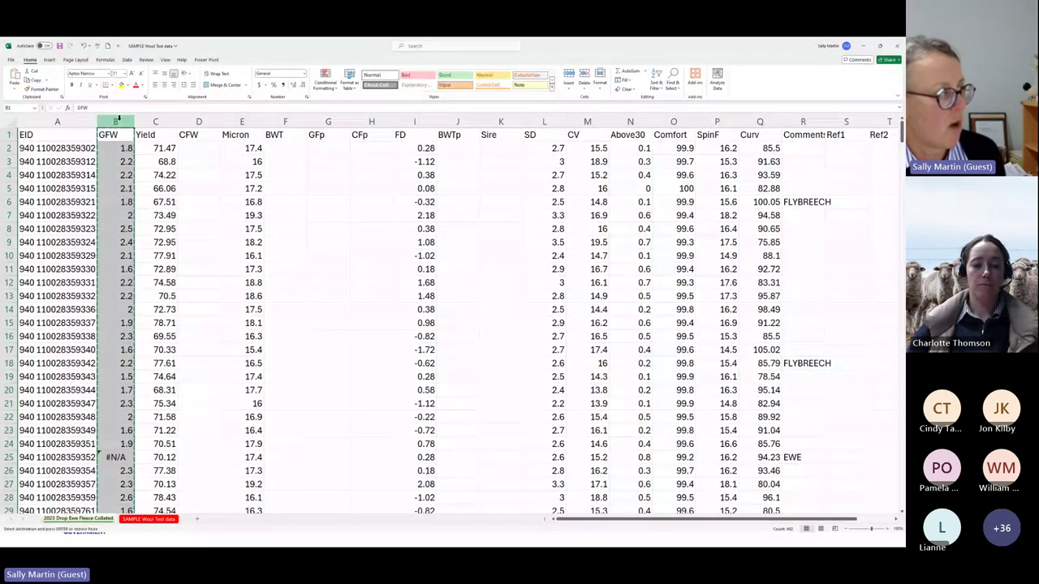
{"action": "right_click", "coordinate": [118, 120]}
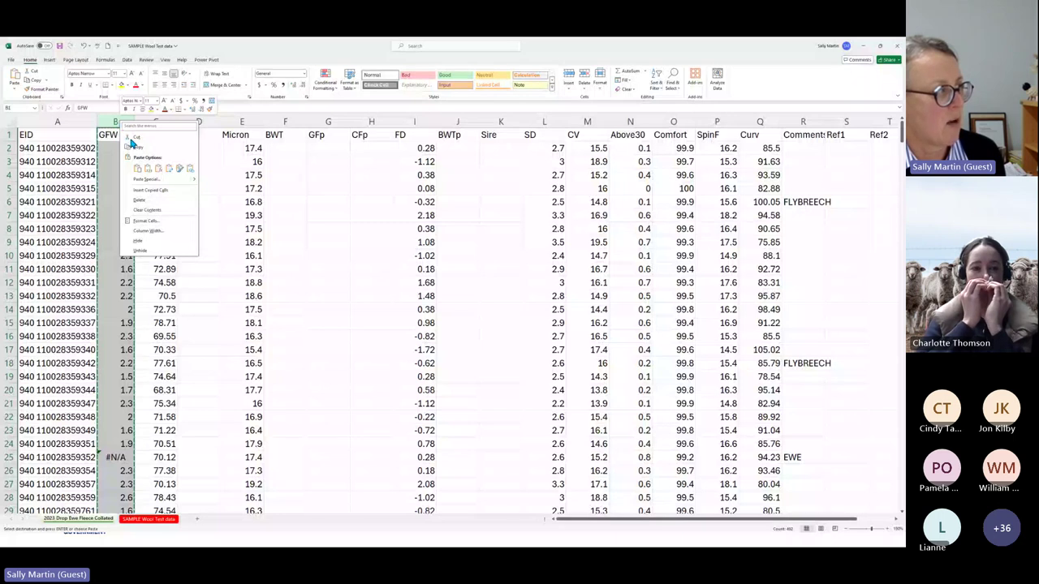
{"action": "left_click", "coordinate": [149, 169]}
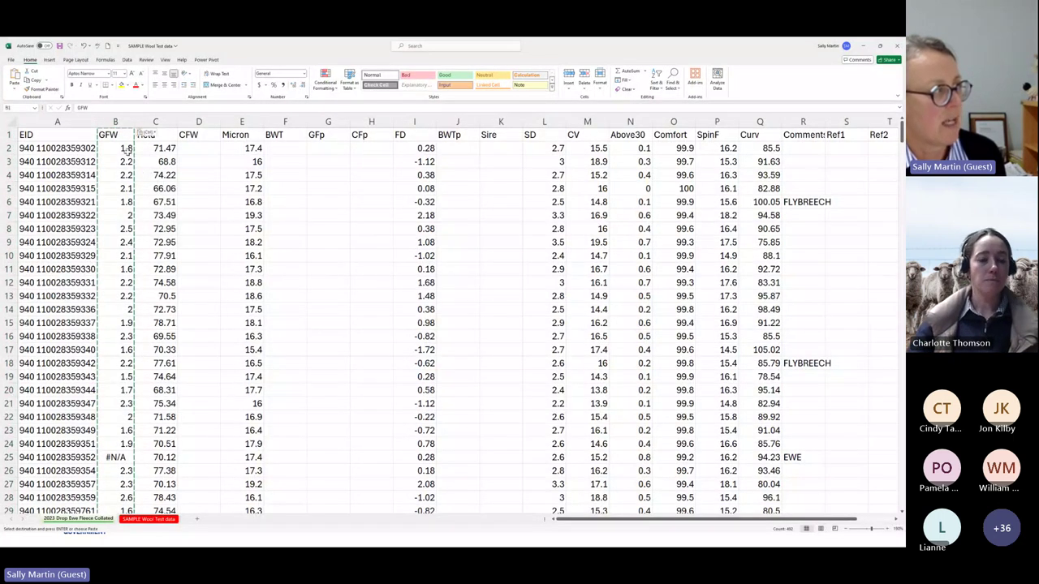
{"action": "left_click", "coordinate": [128, 149]}
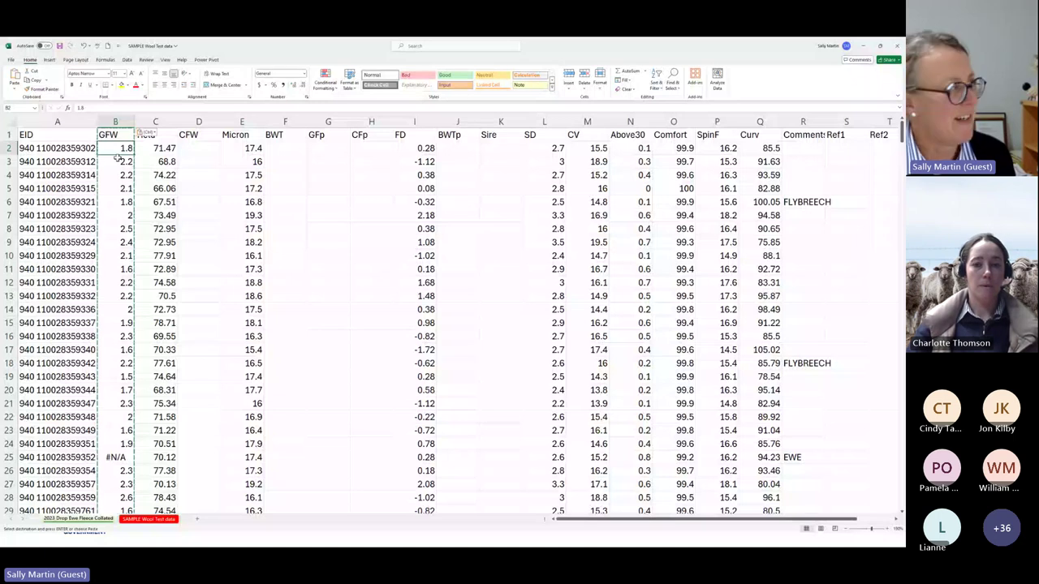
{"action": "left_click", "coordinate": [84, 47]}
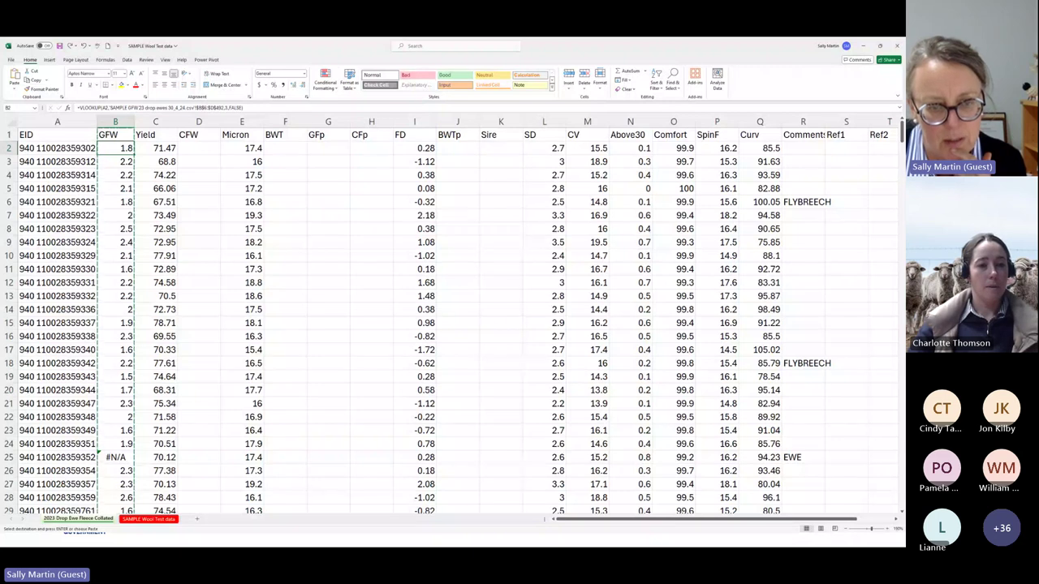
- Switch to the SAMPLE GFW 23 drop ewes workbook and insert a blank column between the EID and animal note columns
{"action": "key", "text": "alt+Tab"}
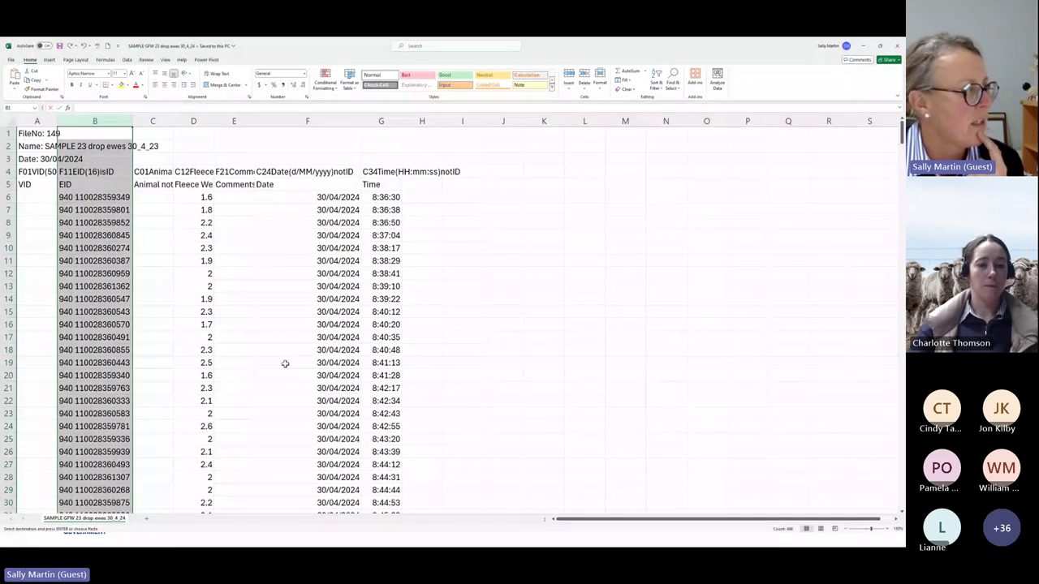
{"action": "left_click", "coordinate": [152, 248]}
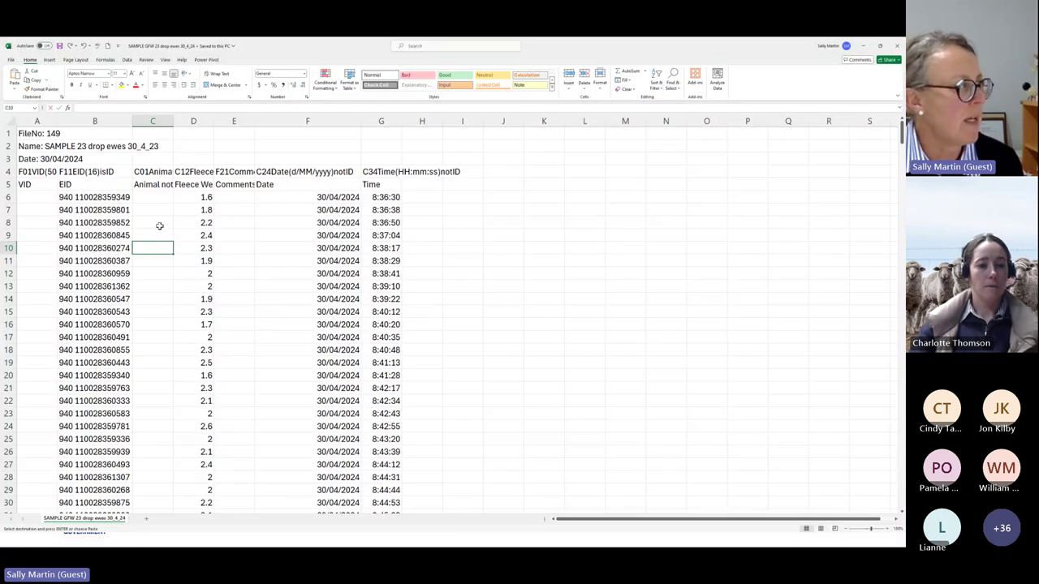
{"action": "left_click", "coordinate": [164, 120]}
{"action": "right_click", "coordinate": [164, 120]}
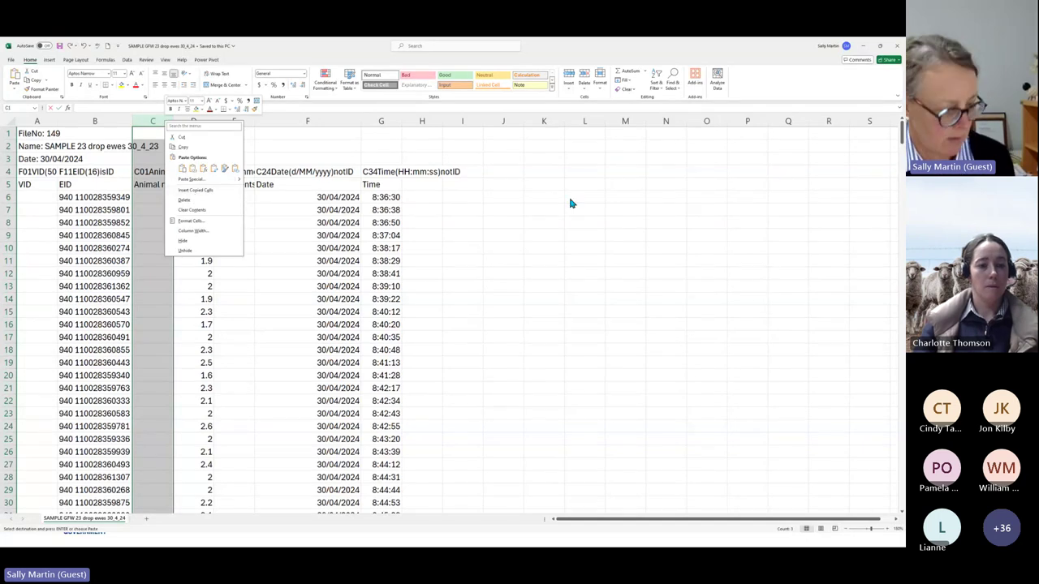
{"action": "key", "text": "Escape"}
{"action": "key", "text": "Escape"}
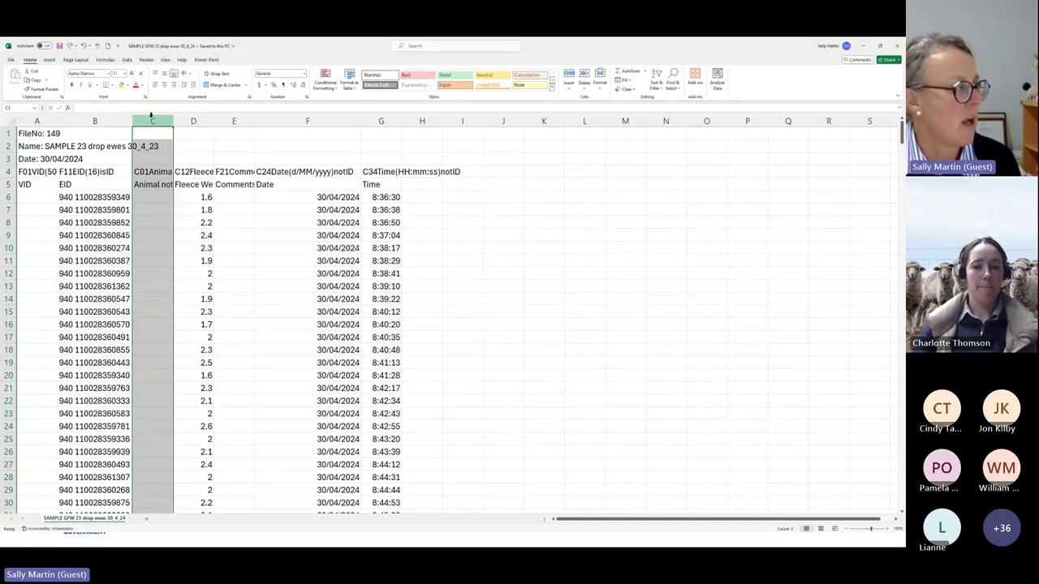
{"action": "right_click", "coordinate": [151, 116]}
{"action": "left_click", "coordinate": [178, 188]}
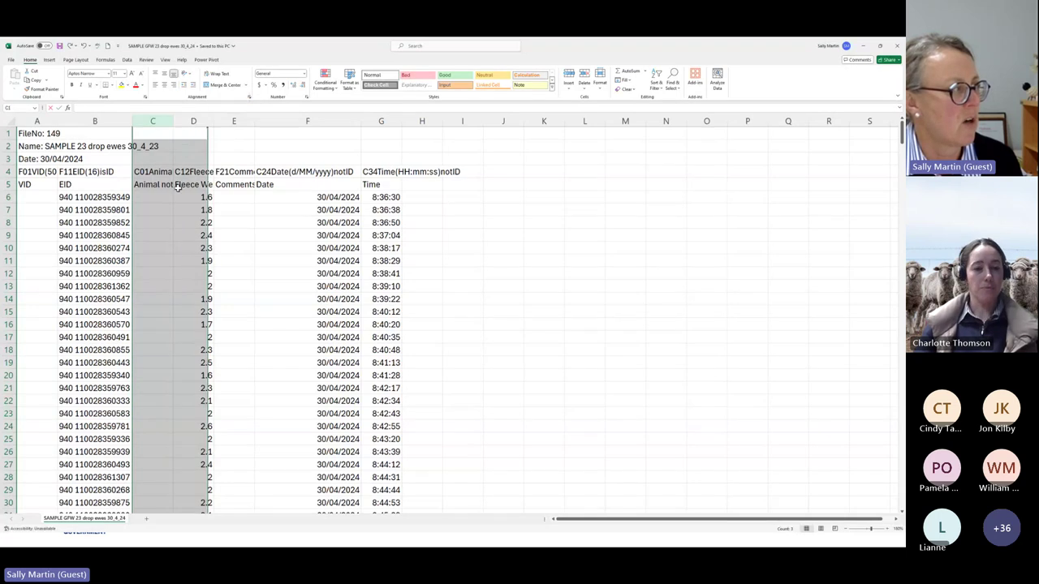
- Enter the header Sex in C5 and Ewe in C6, and fill Ewe down the column for all records
{"action": "left_click", "coordinate": [164, 193]}
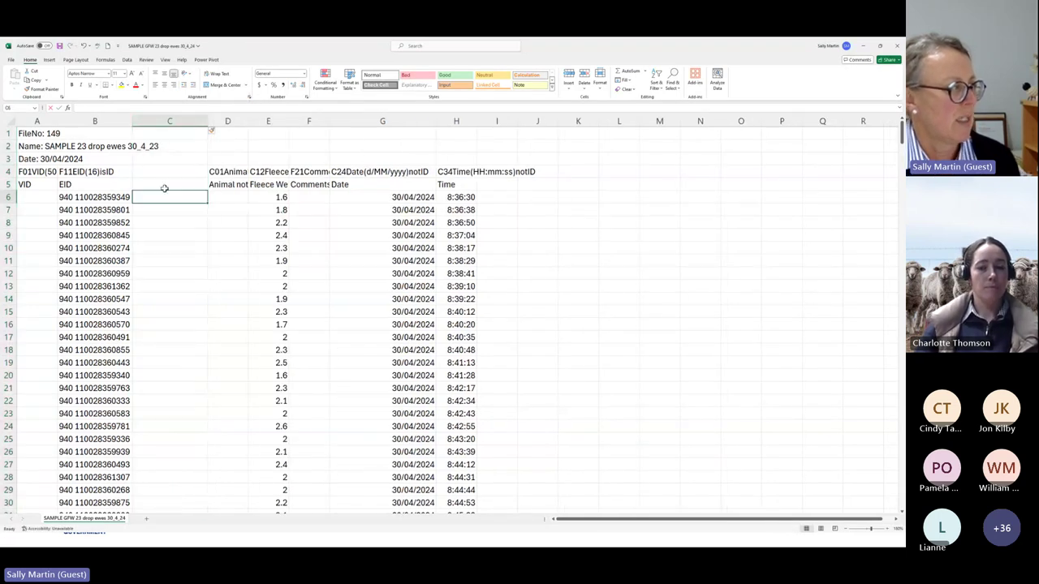
{"action": "left_click", "coordinate": [164, 188]}
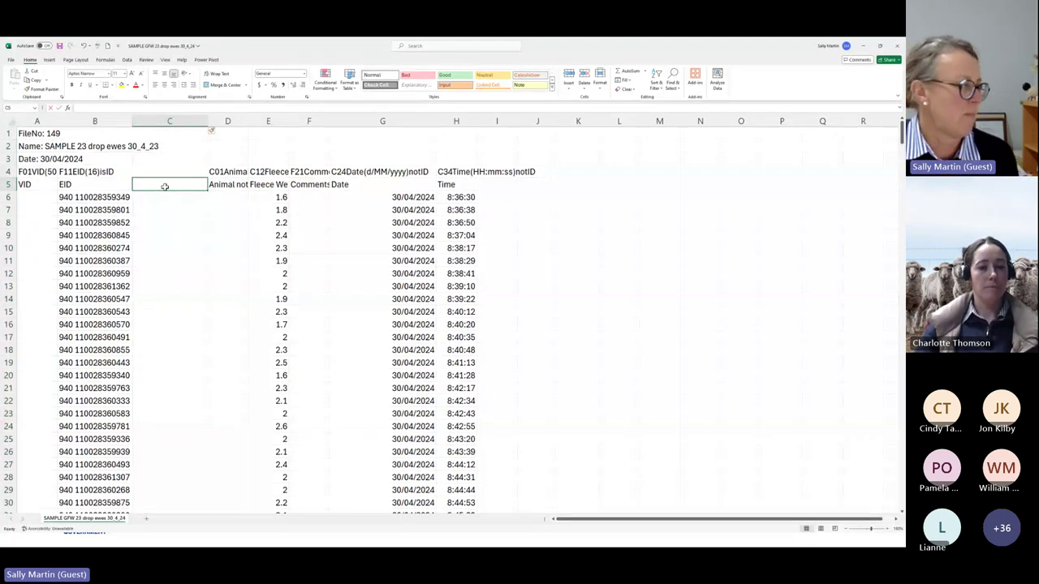
{"action": "type", "text": "Se"}
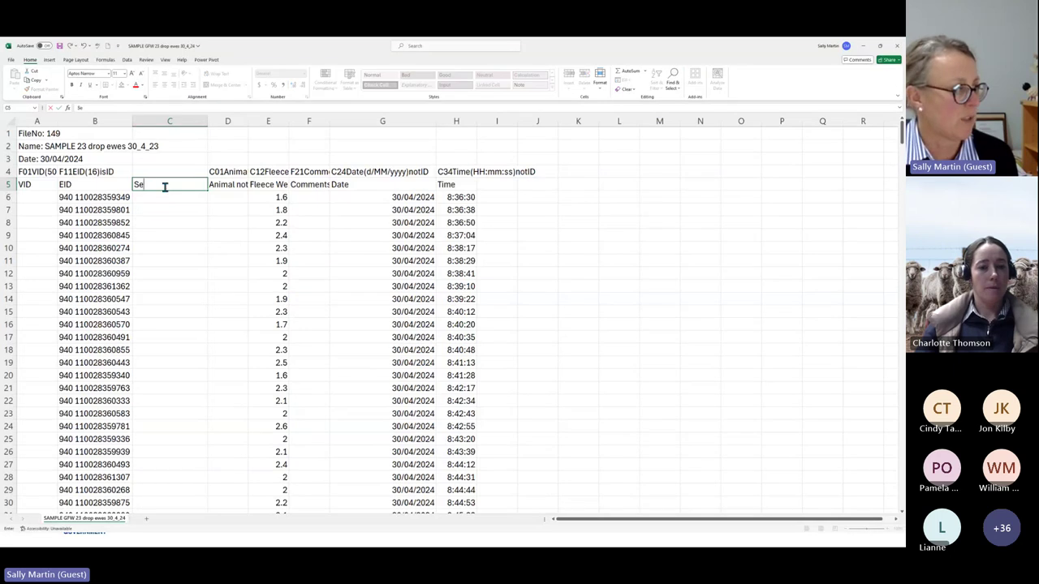
{"action": "type", "text": "x"}
{"action": "key", "text": "Return"}
{"action": "type", "text": "Ewe"}
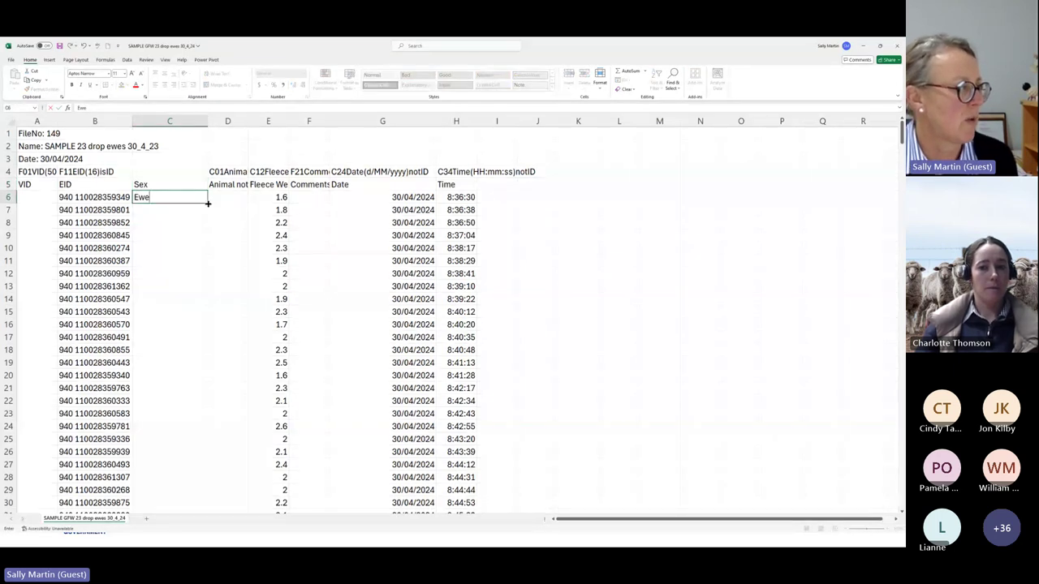
{"action": "double_click", "coordinate": [209, 203]}
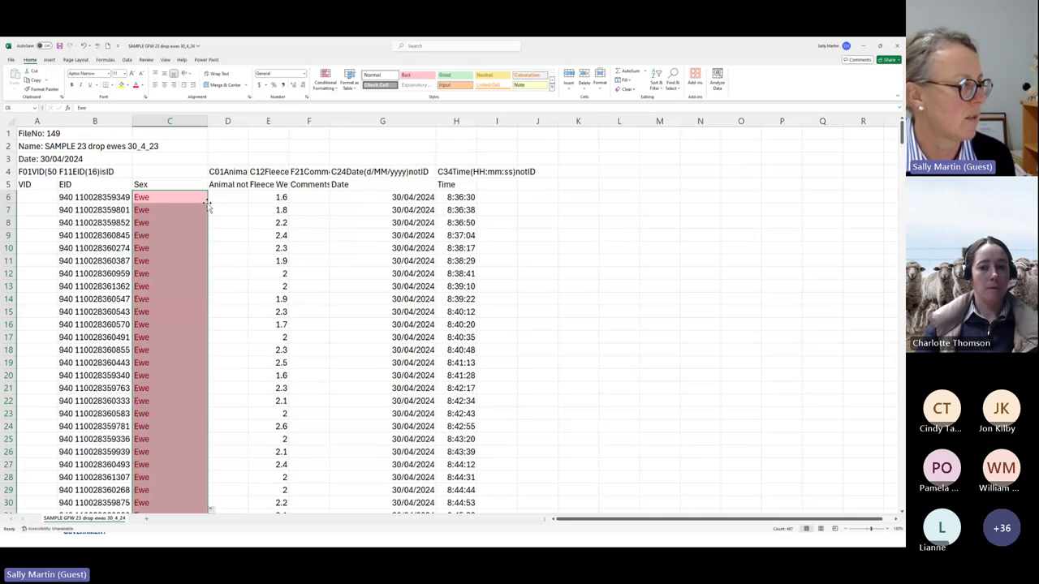
- Clear the conditional formatting rules from the Sex column only
{"action": "left_click", "coordinate": [170, 121]}
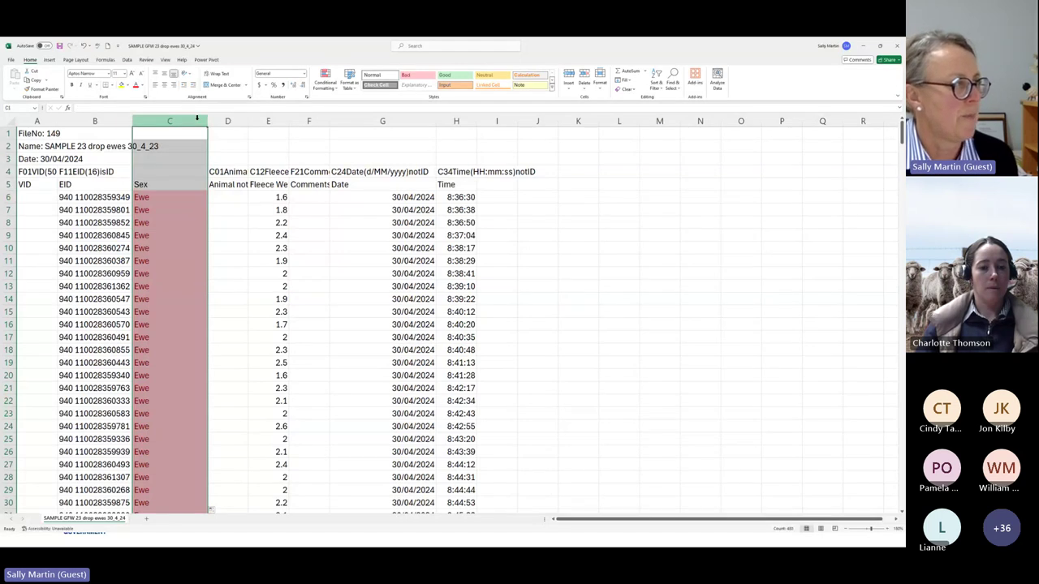
{"action": "left_click", "coordinate": [326, 85]}
{"action": "mouse_move", "coordinate": [378, 190]}
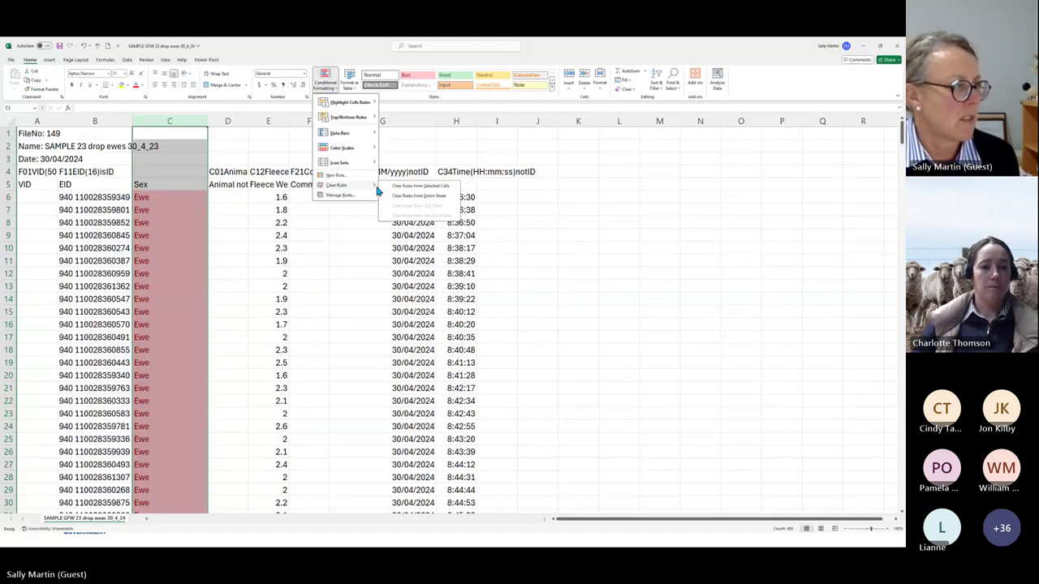
{"action": "left_click", "coordinate": [418, 186]}
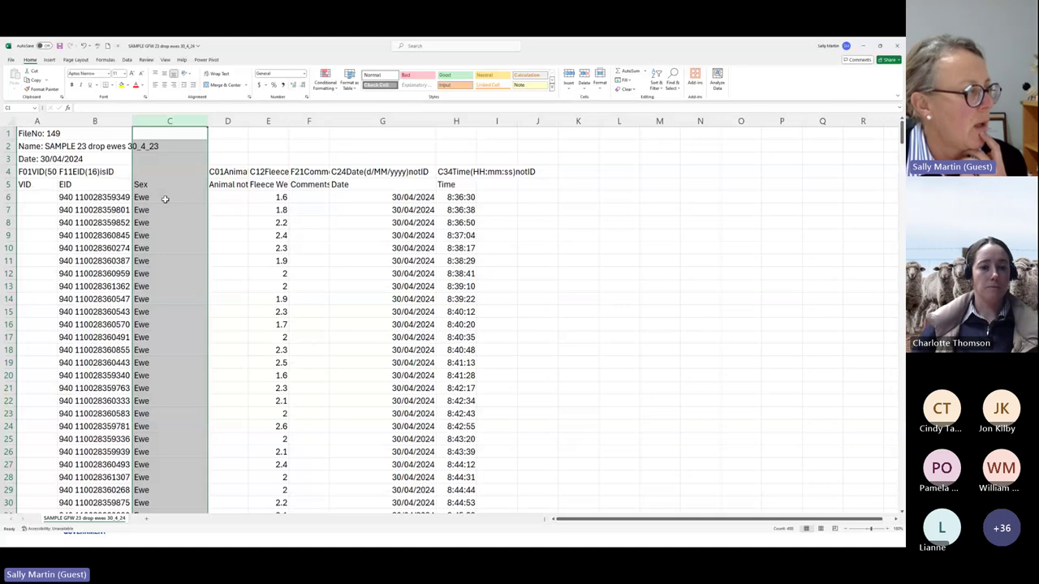
{"action": "left_click", "coordinate": [165, 199]}
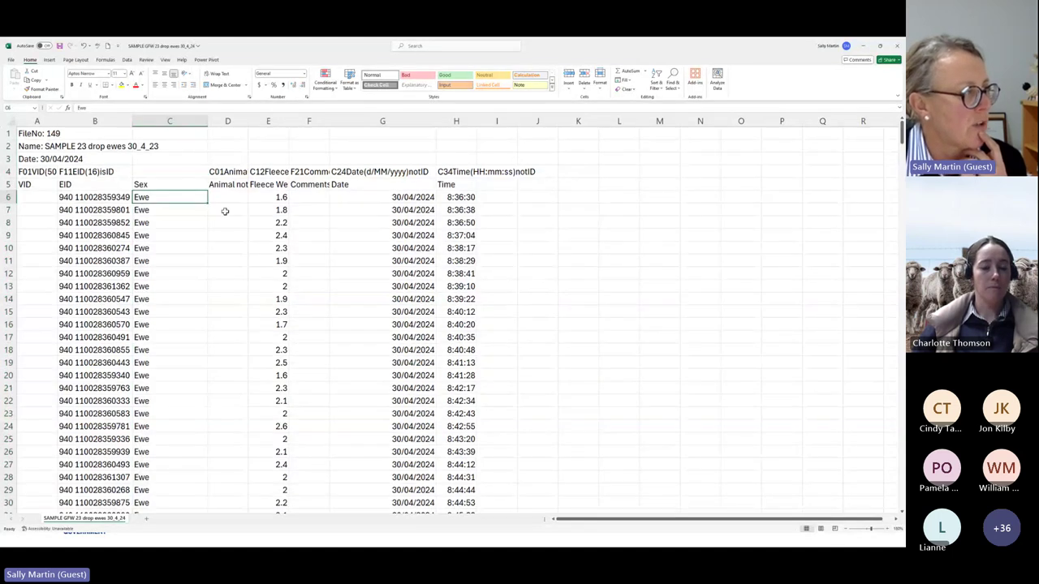
- Examine the column positions from EID to fleece weight and compare them with the GFW lookup in the collated sheet
{"action": "left_click", "coordinate": [281, 198]}
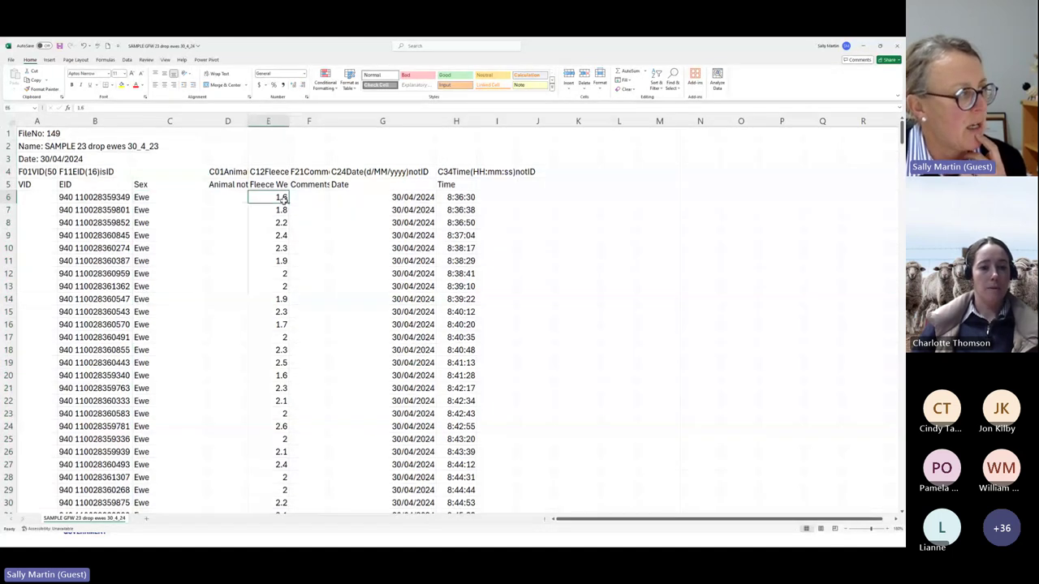
{"action": "left_click", "coordinate": [89, 199]}
{"action": "left_click", "coordinate": [167, 200]}
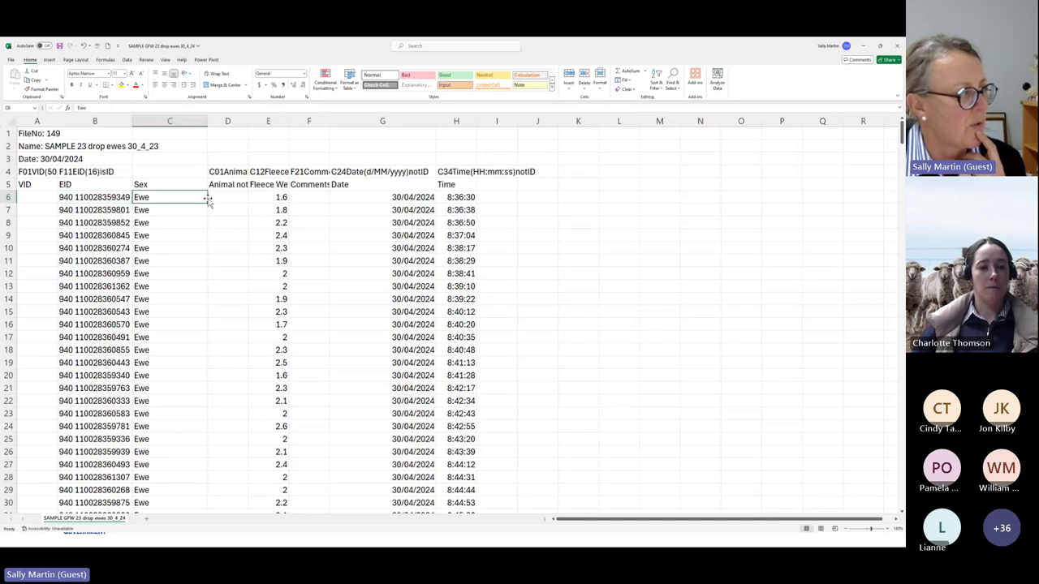
{"action": "left_click", "coordinate": [218, 199]}
{"action": "left_click", "coordinate": [276, 198]}
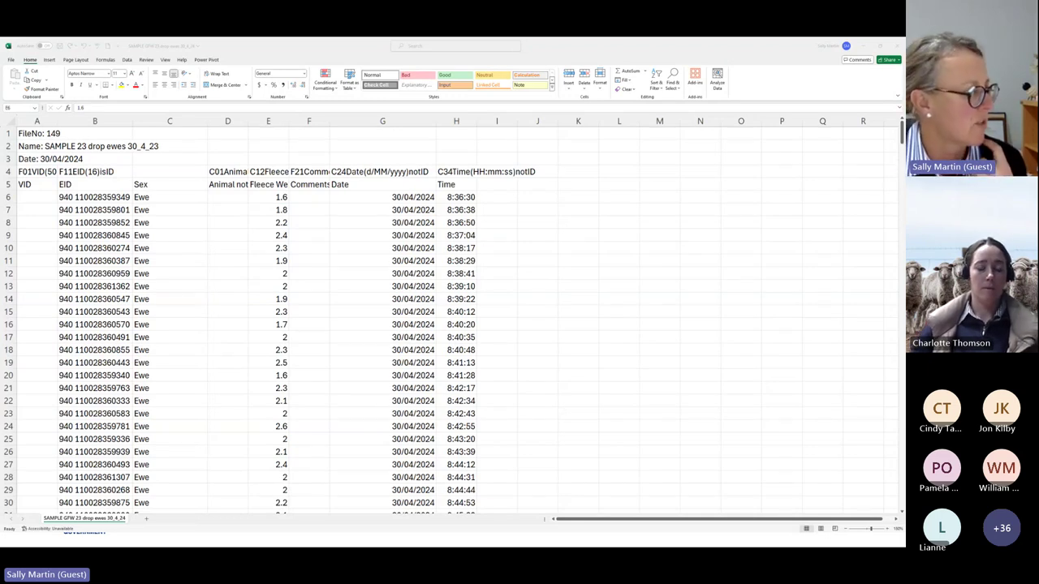
{"action": "key", "text": "alt+Tab"}
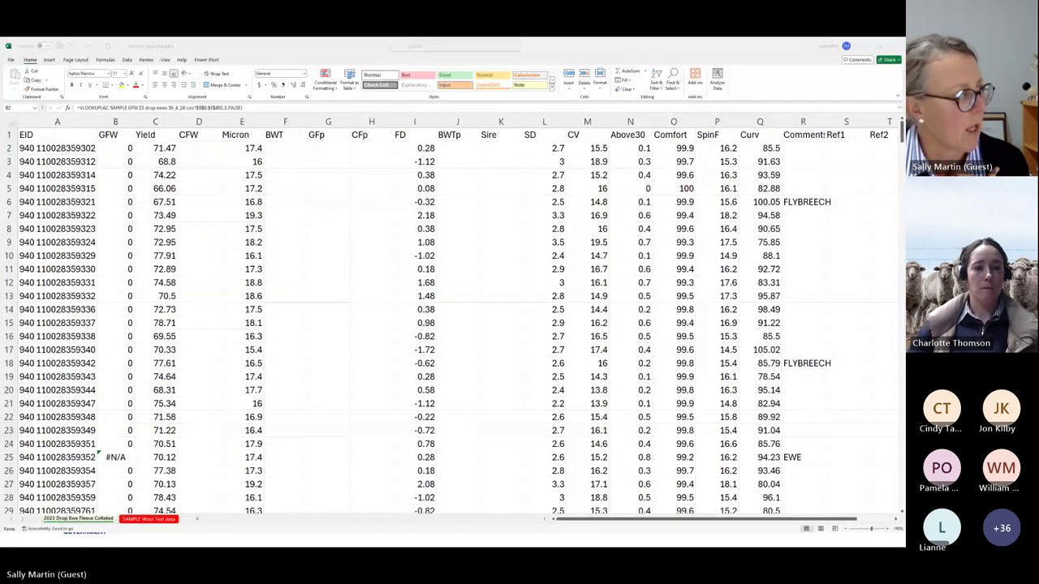
{"action": "key", "text": "alt+Tab"}
{"action": "left_click_drag", "start_coordinate": [229, 197], "coordinate": [230, 311]}
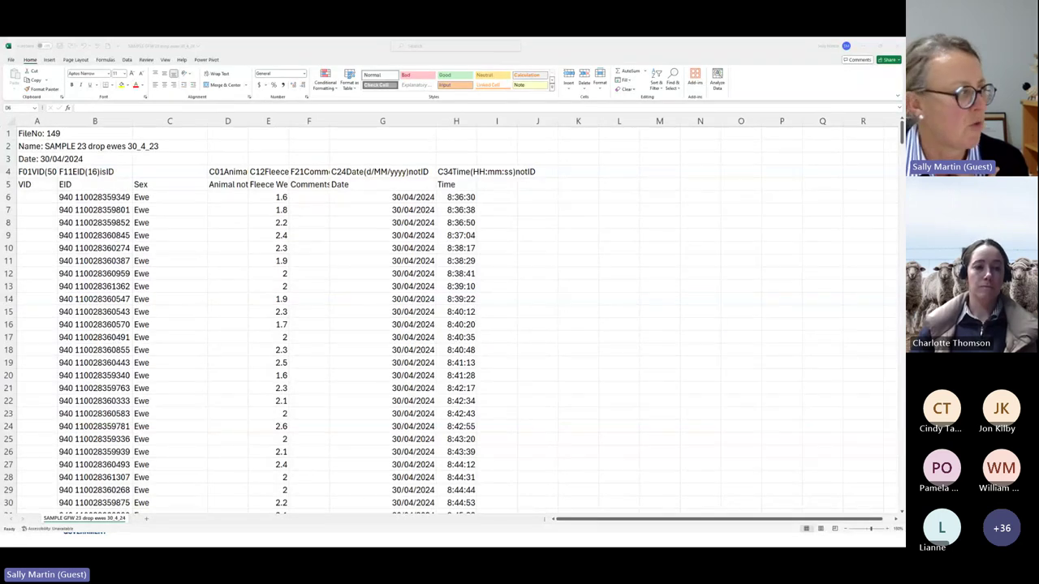
- In the collated sheet, set the column index of B2's VLOOKUP to 4 and widen the GFW column to over three times its width
{"action": "key", "text": "alt+Tab"}
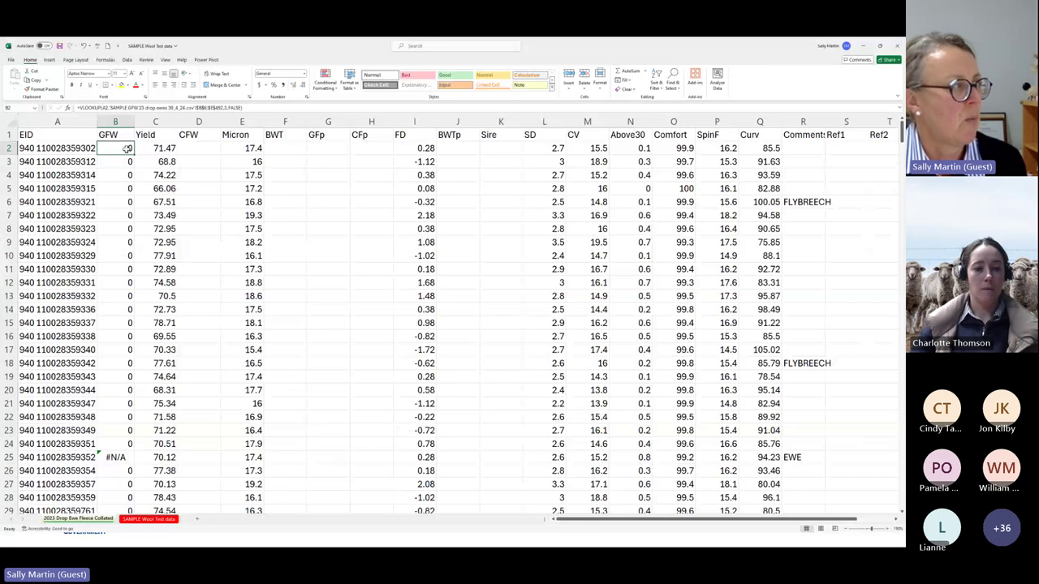
{"action": "left_click", "coordinate": [236, 108]}
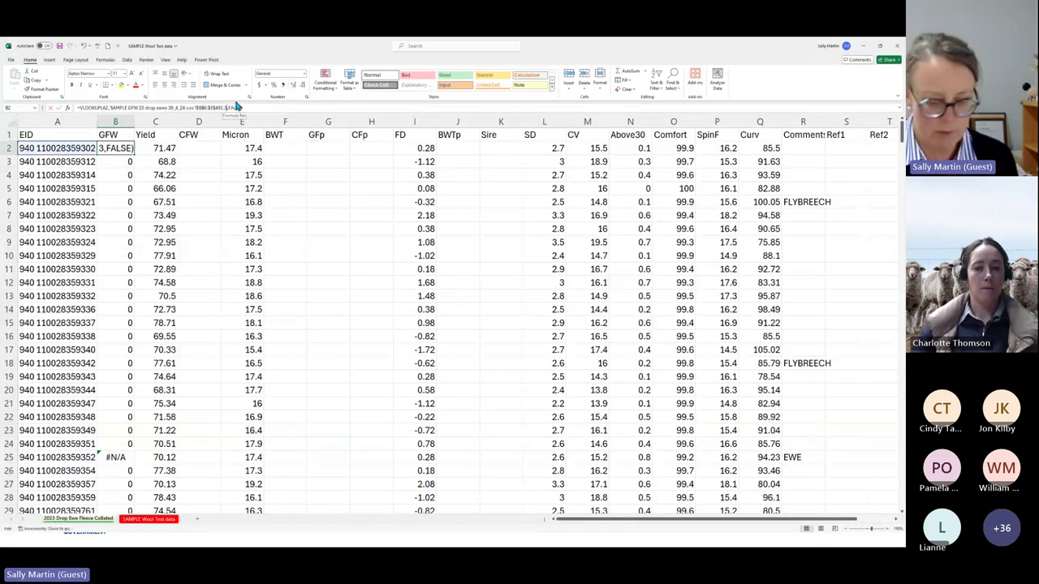
{"action": "key", "text": "BackSpace"}
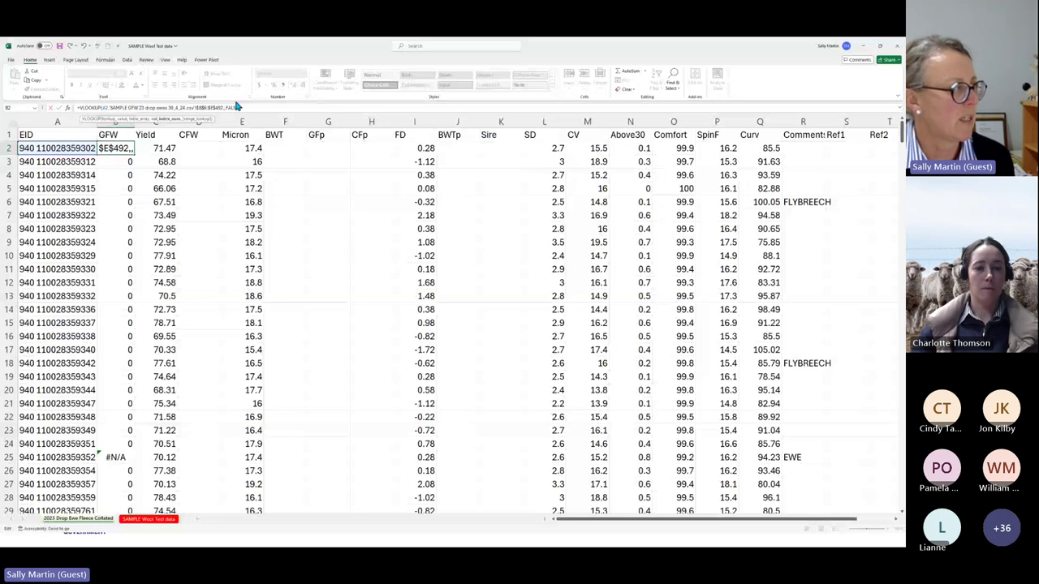
{"action": "type", "text": "4"}
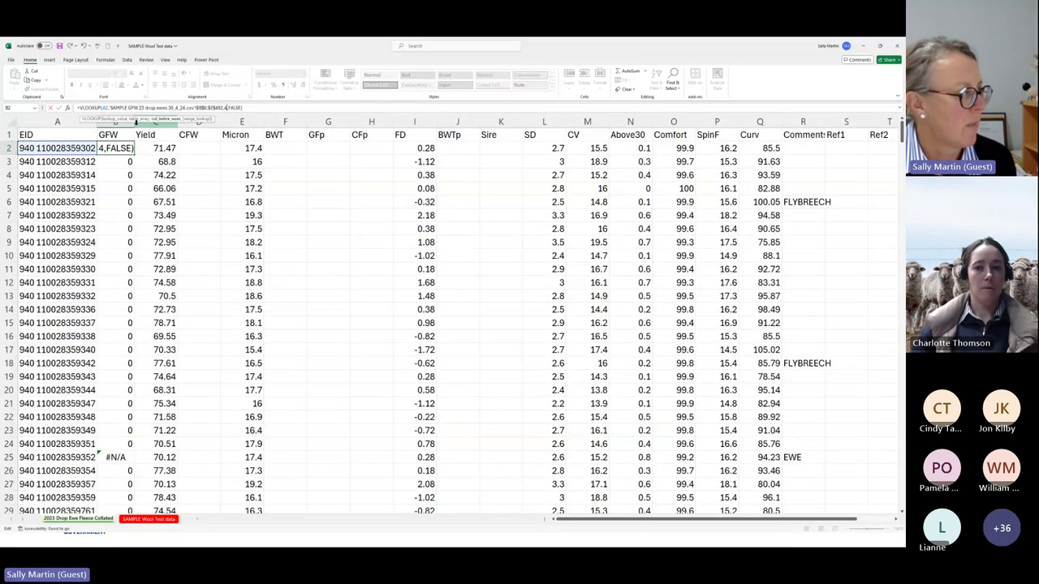
{"action": "left_click", "coordinate": [122, 147]}
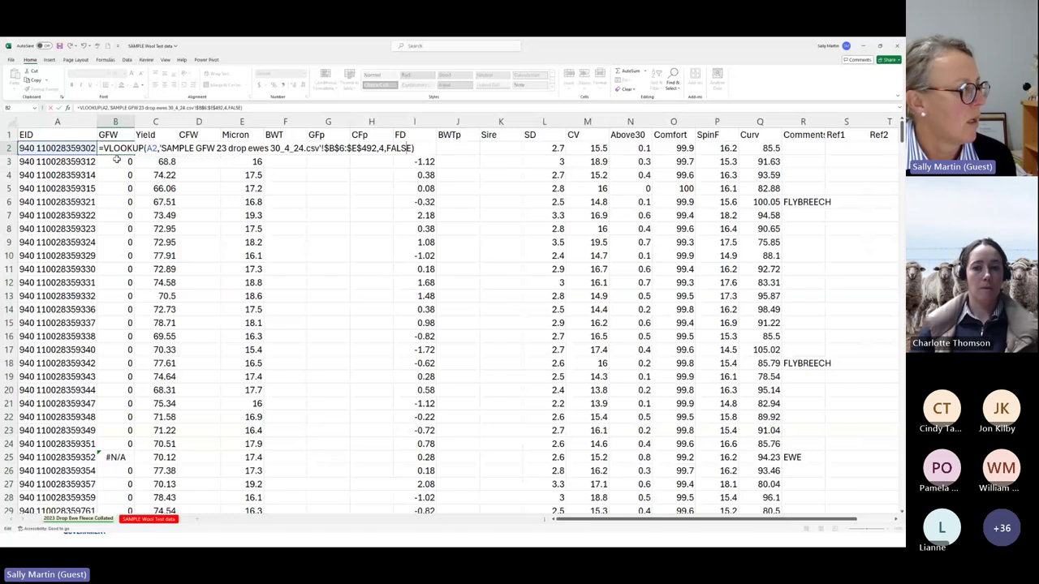
{"action": "key", "text": "Return"}
{"action": "left_click_drag", "start_coordinate": [135, 122], "coordinate": [230, 128]}
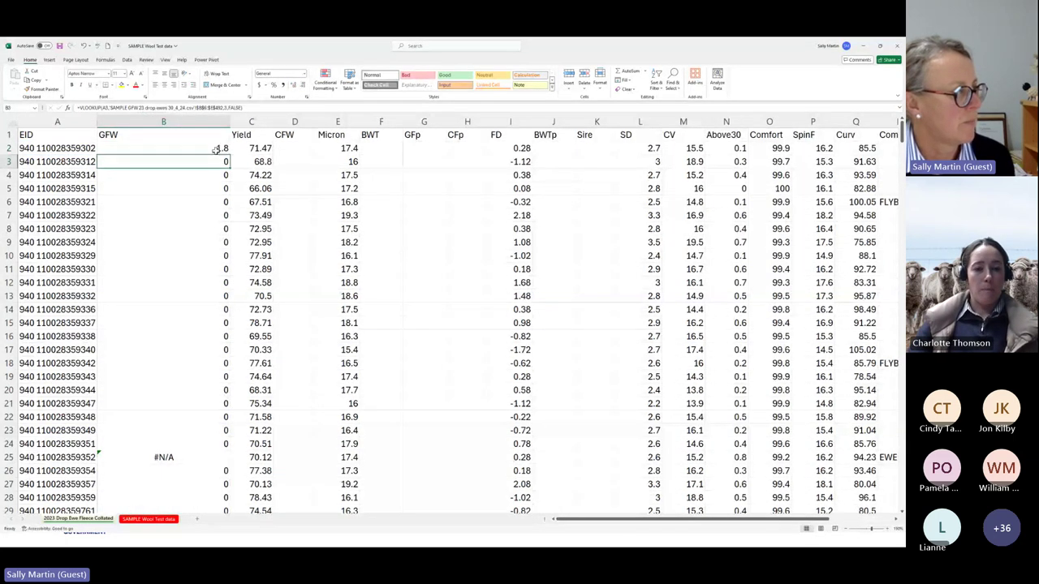
- Set the column index of the VLOOKUP in B2 back to 3
{"action": "left_click", "coordinate": [213, 147]}
{"action": "left_click", "coordinate": [226, 108]}
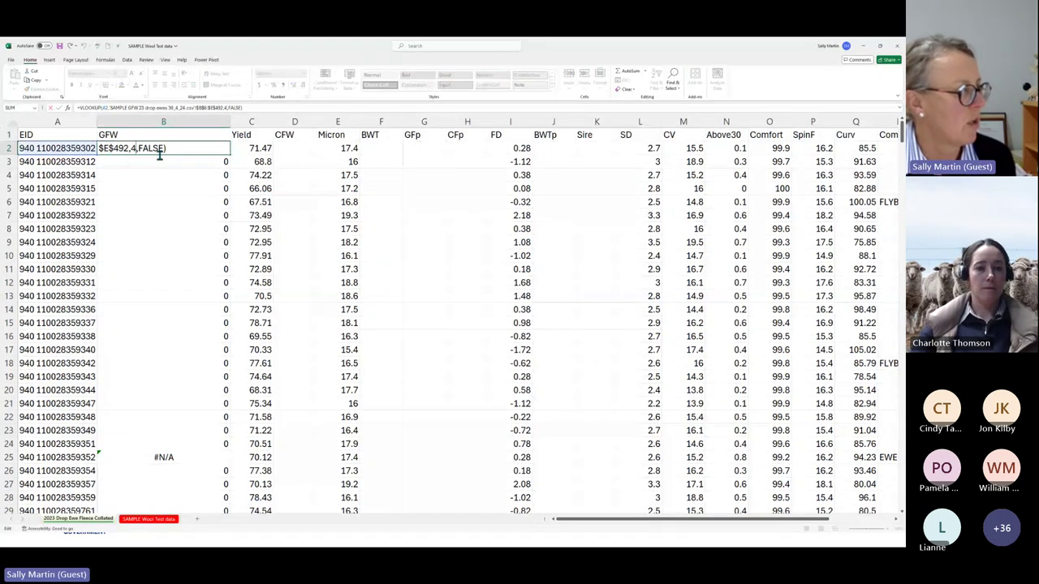
{"action": "left_click", "coordinate": [163, 154]}
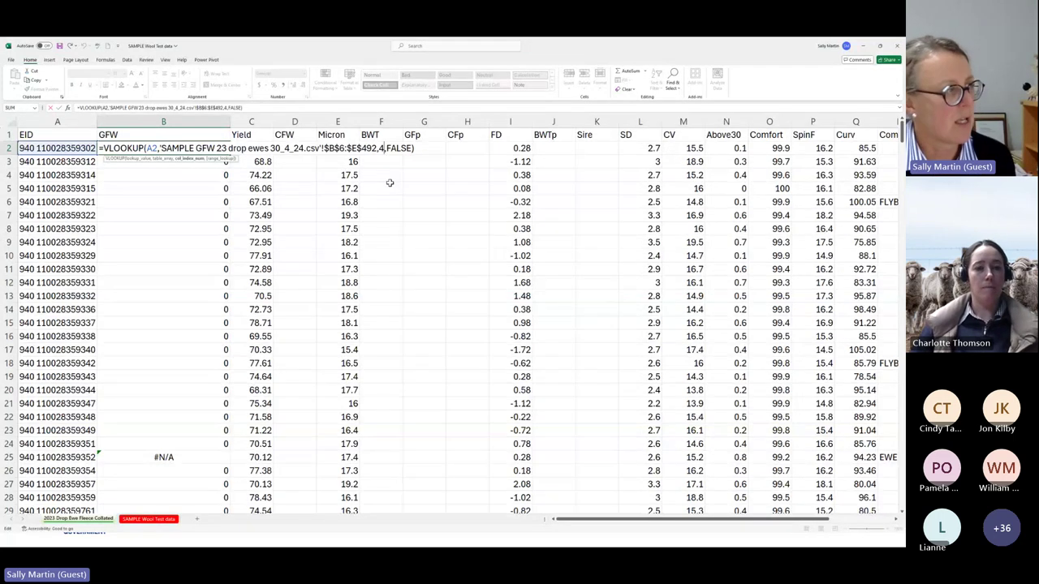
{"action": "key", "text": "BackSpace"}
{"action": "type", "text": "3"}
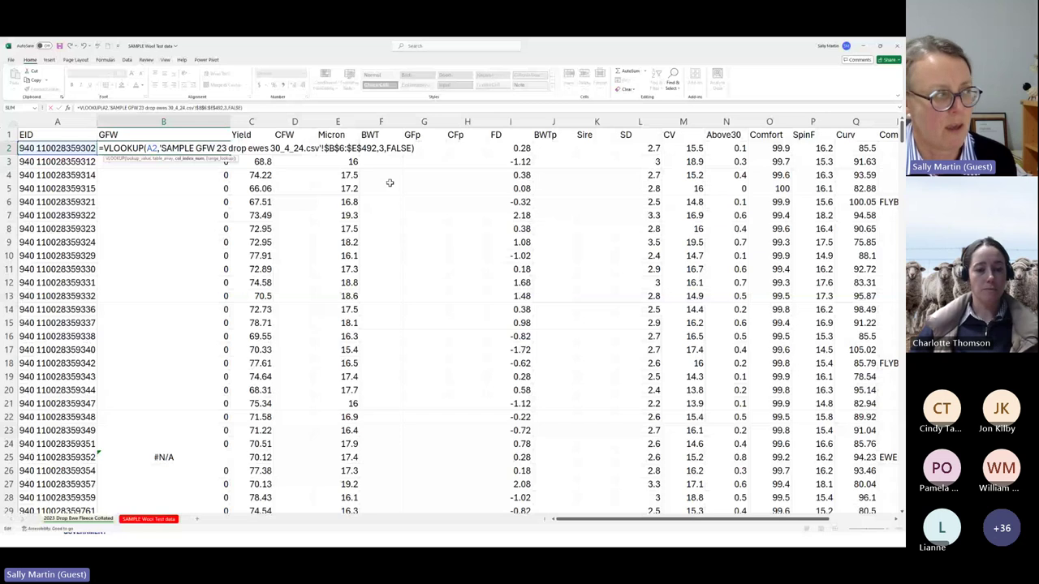
{"action": "key", "text": "Return"}
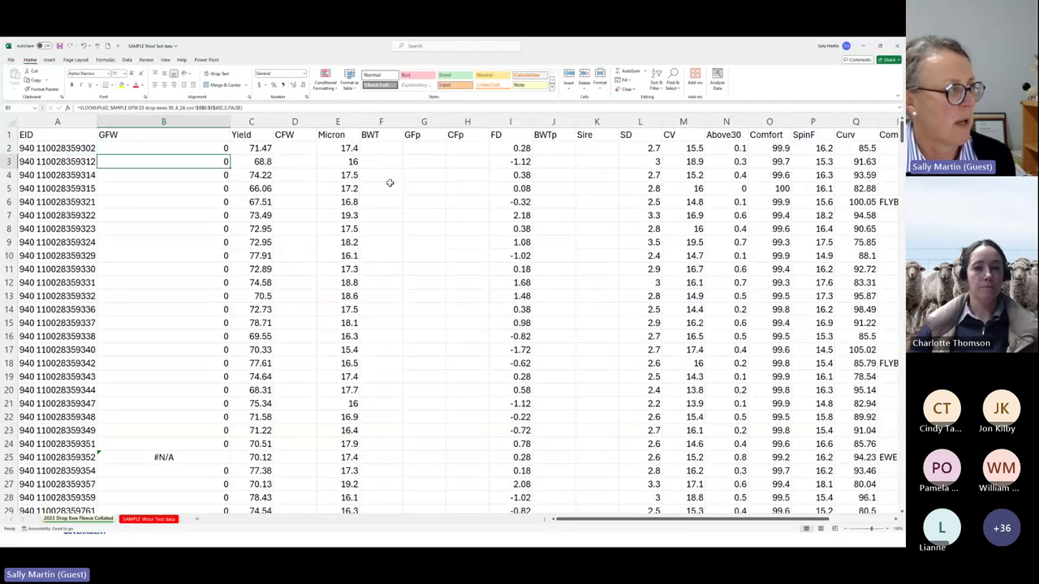
- Set the column index of B2's VLOOKUP to 4 again and fill the formula down the GFW column for all records
{"action": "left_click", "coordinate": [186, 148]}
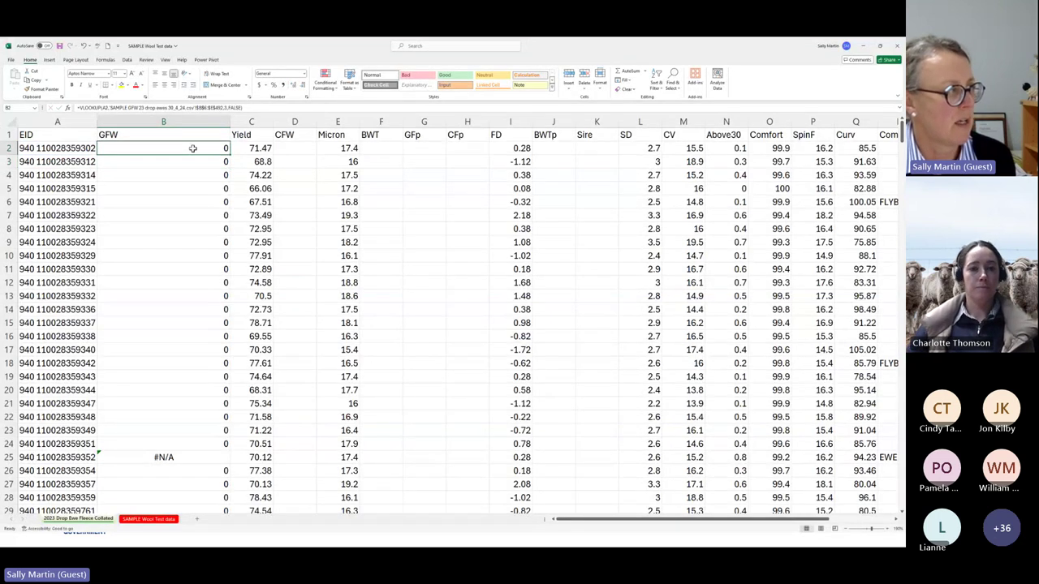
{"action": "left_click", "coordinate": [225, 108]}
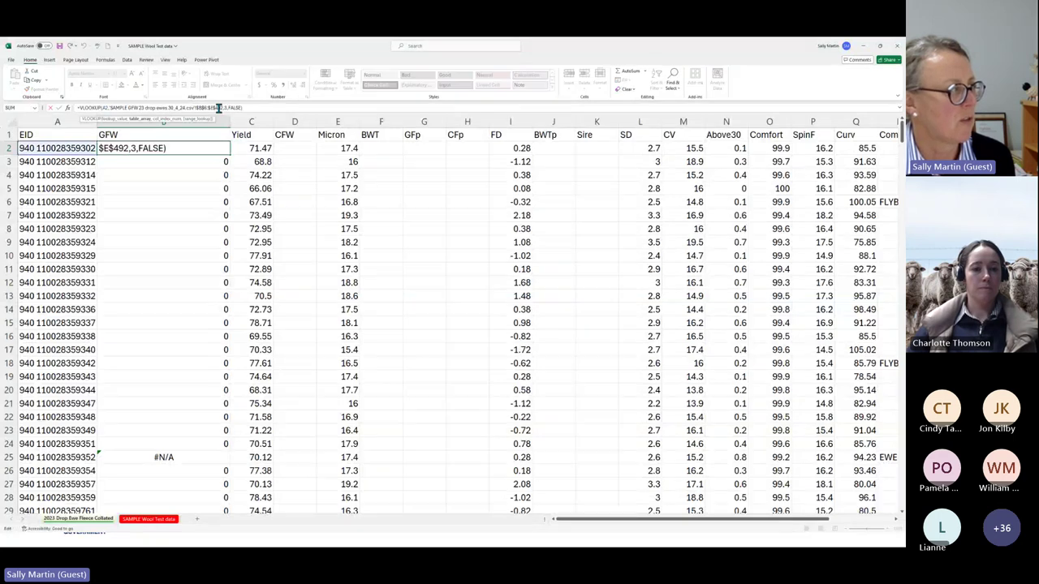
{"action": "left_click", "coordinate": [136, 148]}
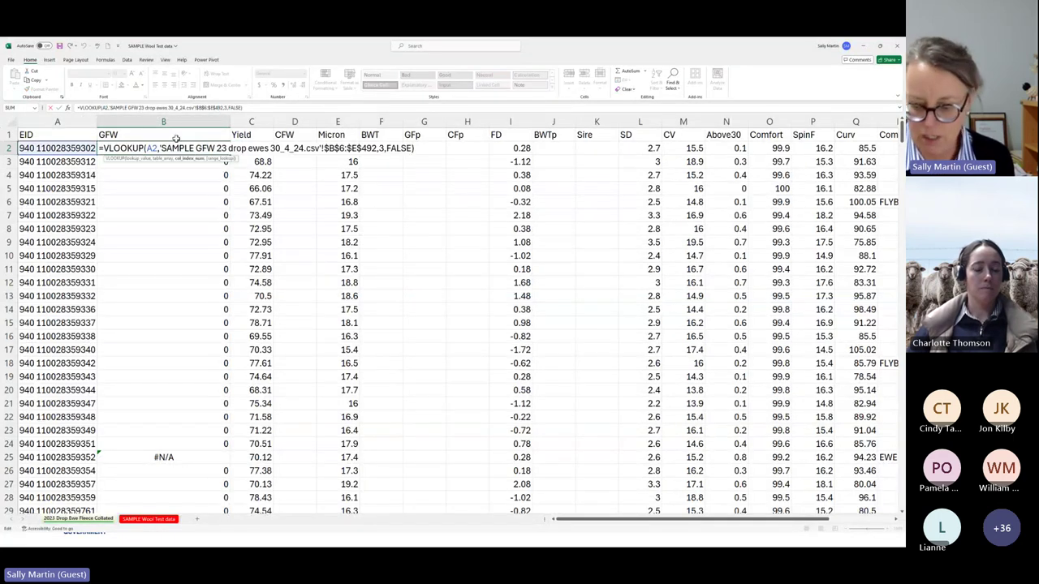
{"action": "key", "text": "BackSpace"}
{"action": "type", "text": "4"}
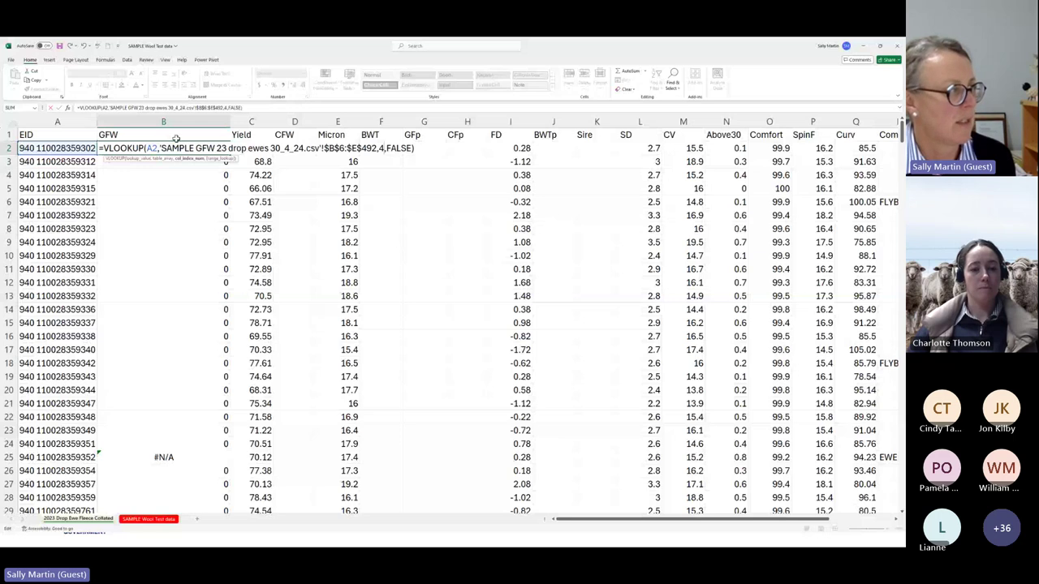
{"action": "key", "text": "Return"}
{"action": "left_click", "coordinate": [197, 147]}
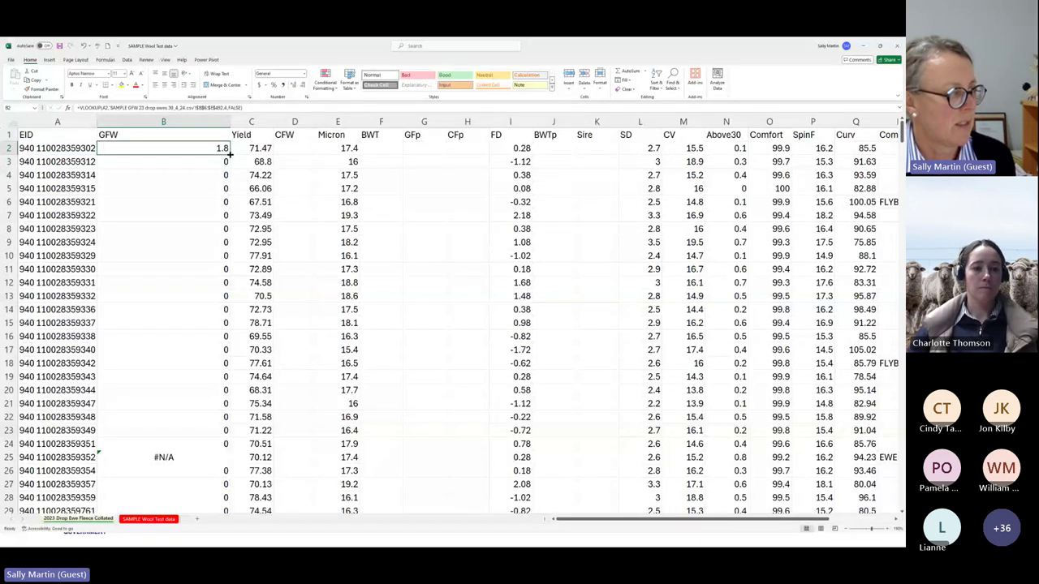
{"action": "double_click", "coordinate": [230, 154]}
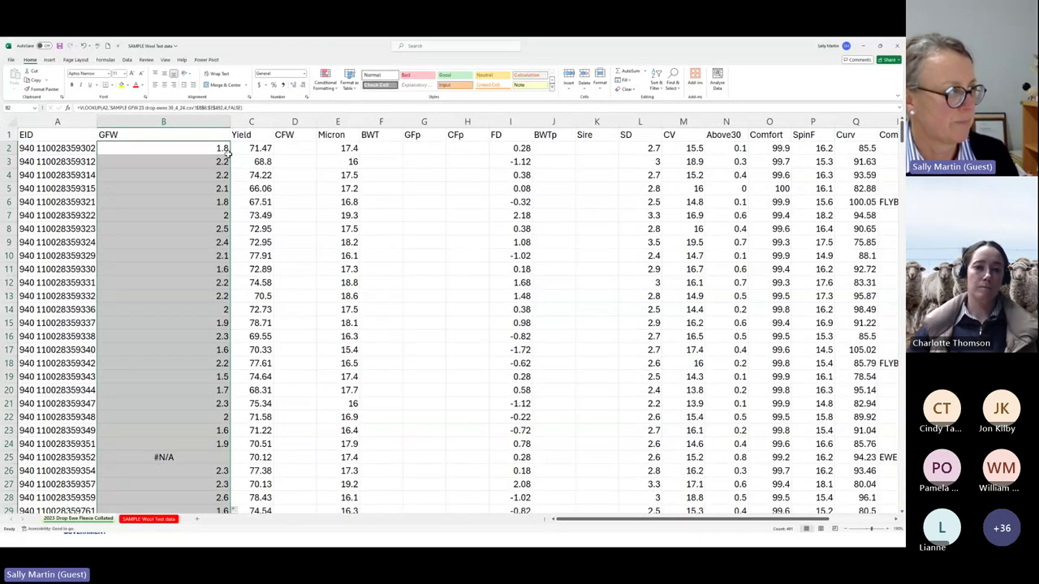
- Replace the lookup formulas in the GFW column with their values and narrow the column to slightly wider than its contents
{"action": "left_click", "coordinate": [214, 122]}
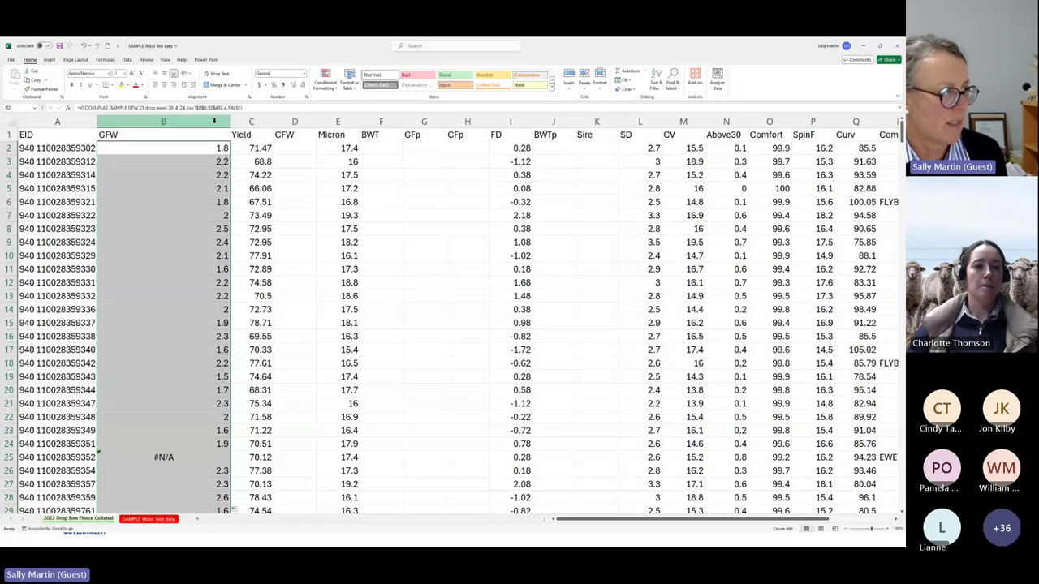
{"action": "left_click", "coordinate": [214, 122]}
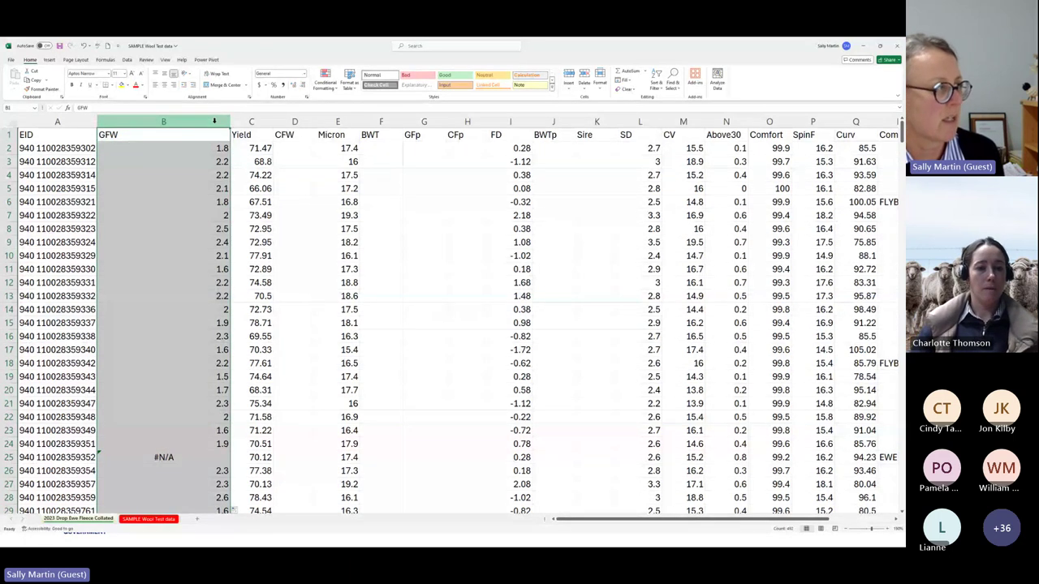
{"action": "key", "text": "ctrl+c"}
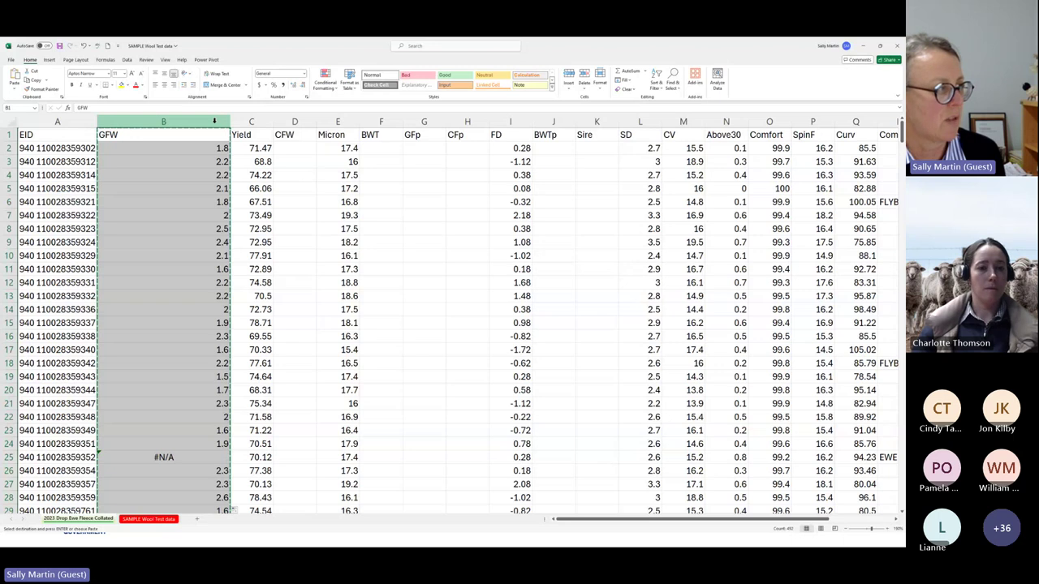
{"action": "key", "text": "ctrl+v"}
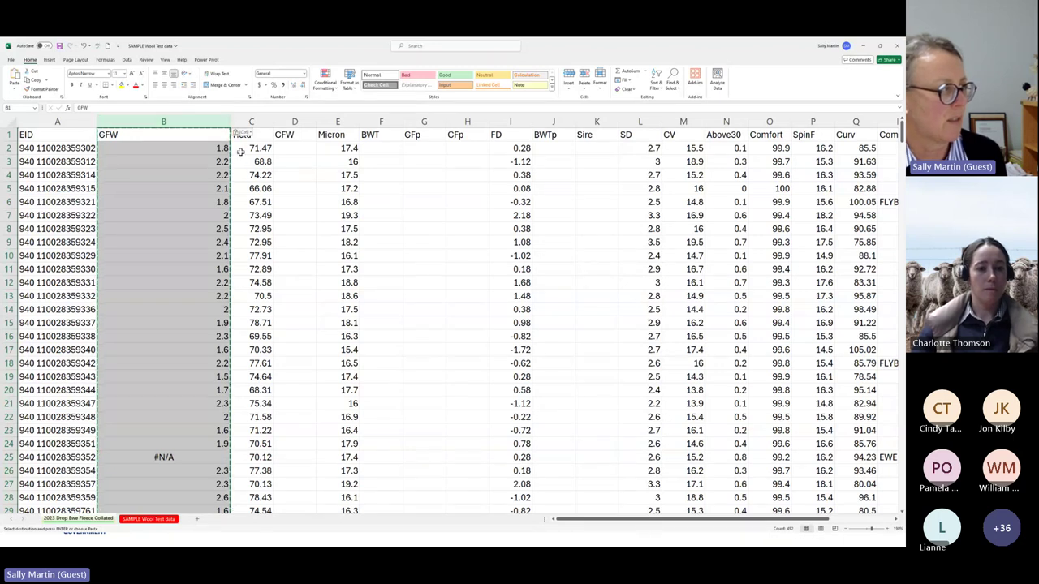
{"action": "double_click", "coordinate": [229, 121]}
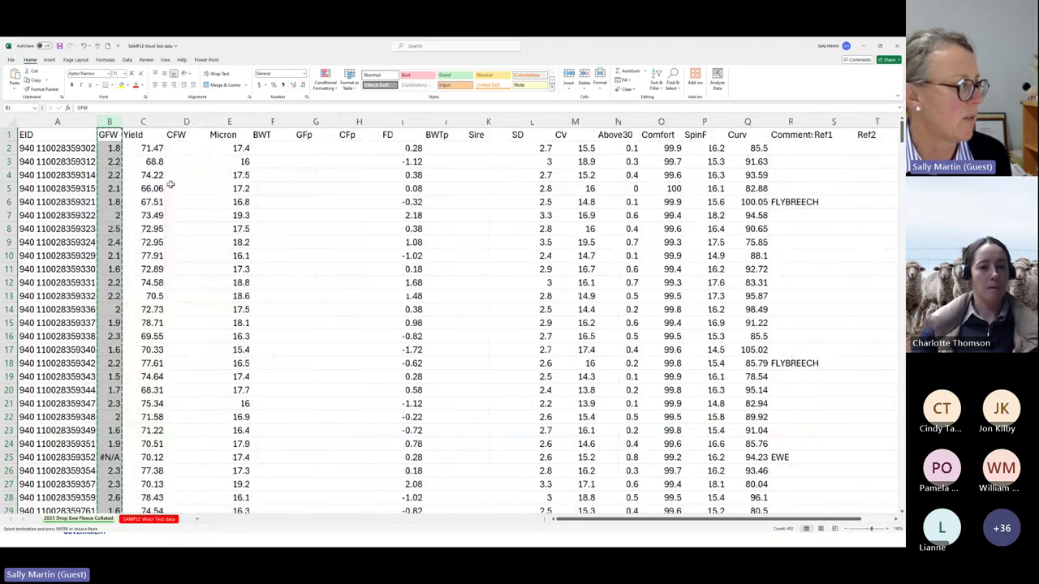
{"action": "left_click_drag", "start_coordinate": [122, 121], "coordinate": [135, 123]}
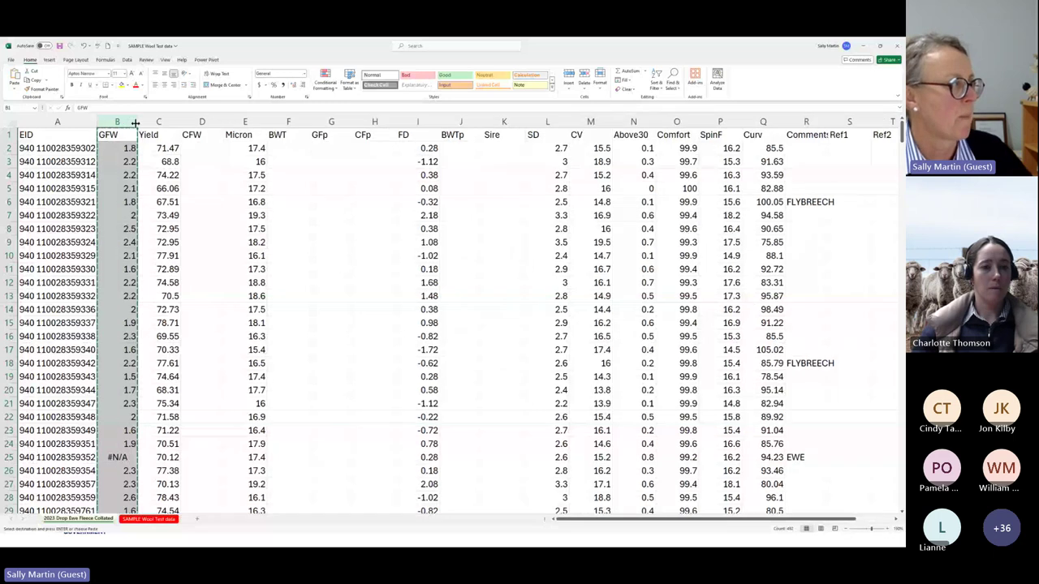
{"action": "left_click", "coordinate": [185, 201]}
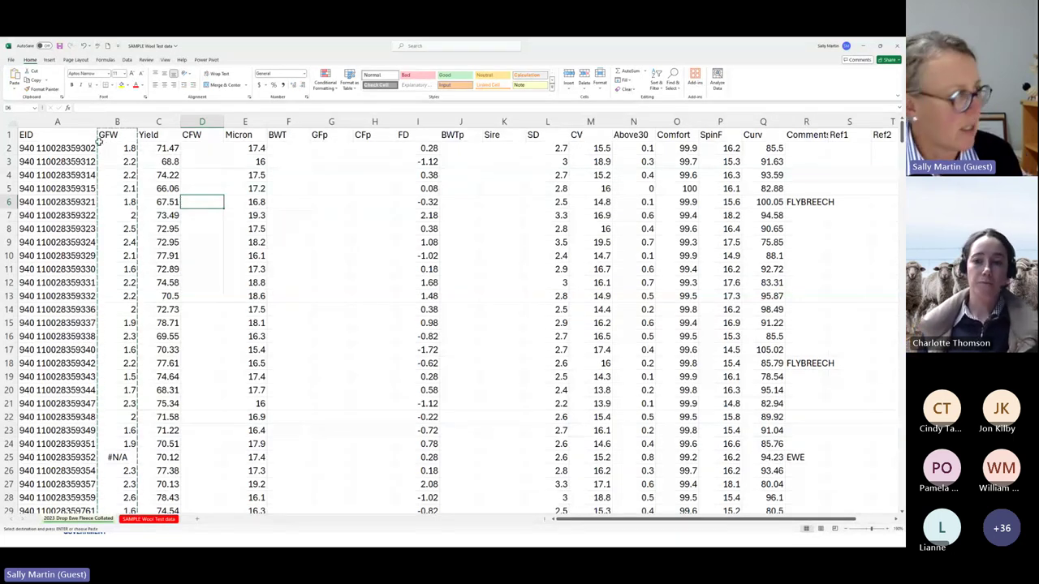
{"action": "left_click", "coordinate": [127, 147]}
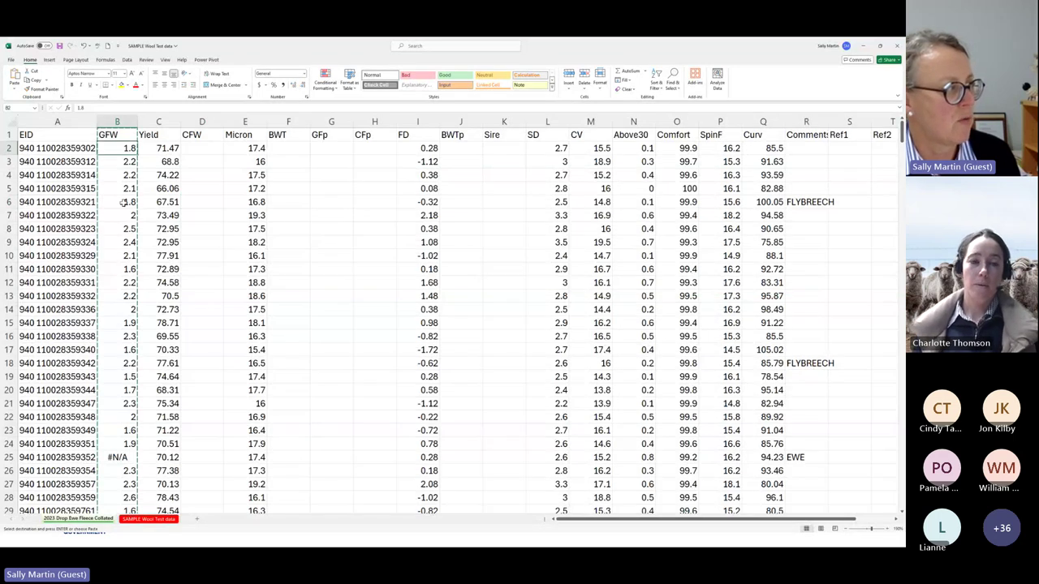
- Enter =B2*C2 in D2 to multiply the first record's greasy fleece weight by its yield
{"action": "key", "text": "Right"}
{"action": "key", "text": "Right"}
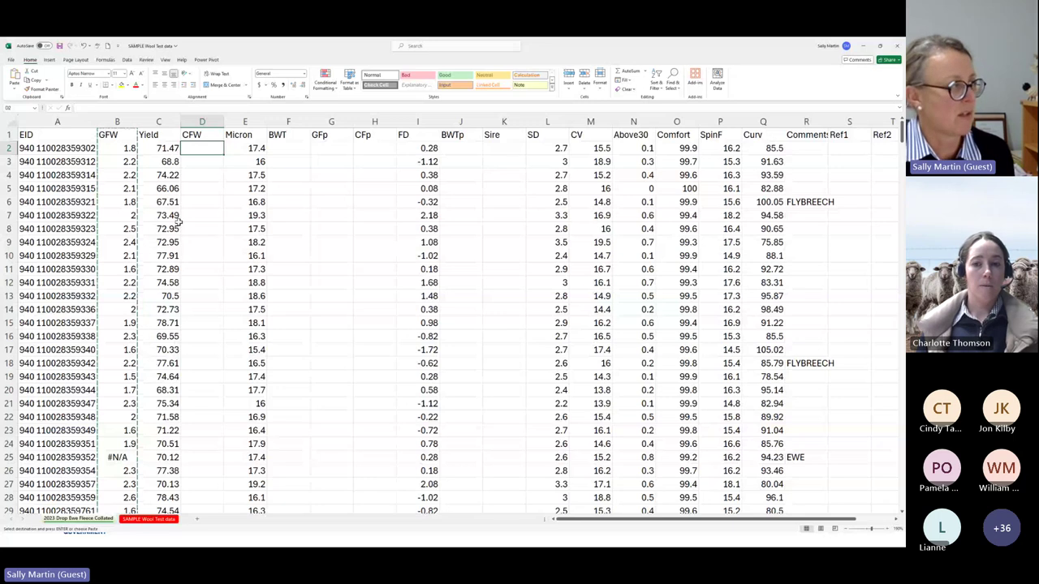
{"action": "type", "text": "="}
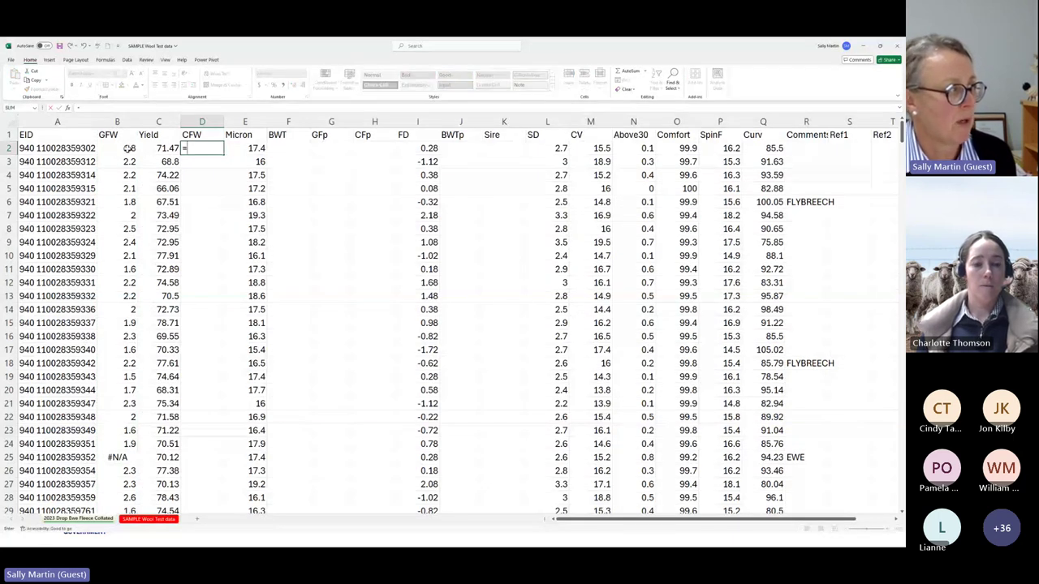
{"action": "left_click", "coordinate": [126, 149]}
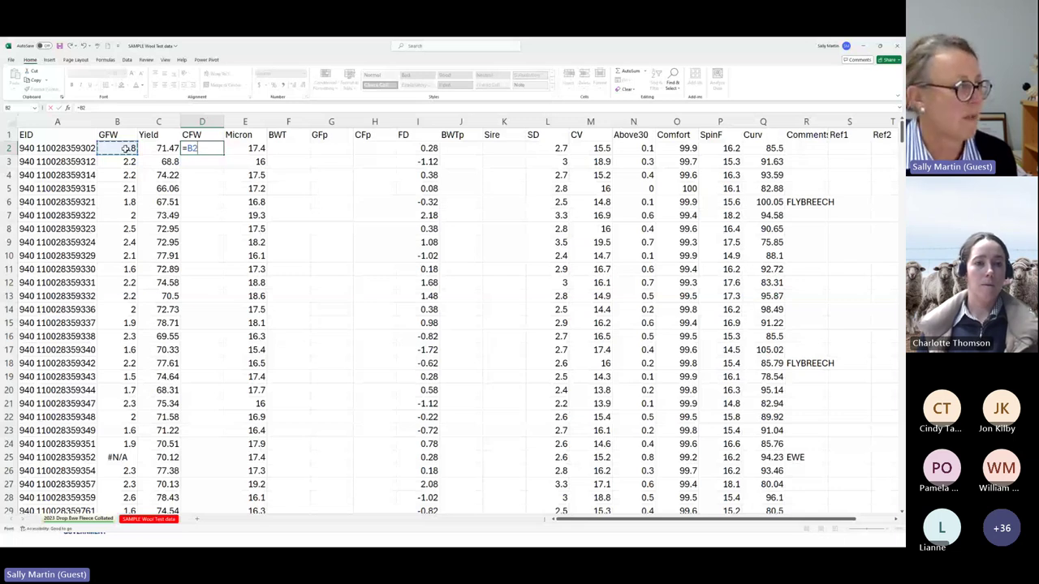
{"action": "type", "text": "*"}
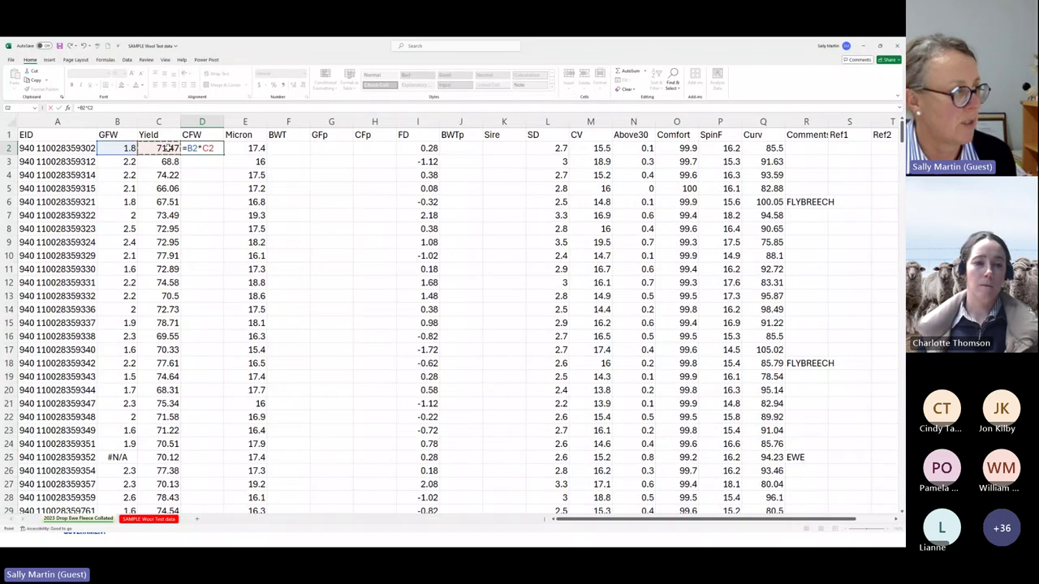
{"action": "left_click", "coordinate": [168, 148]}
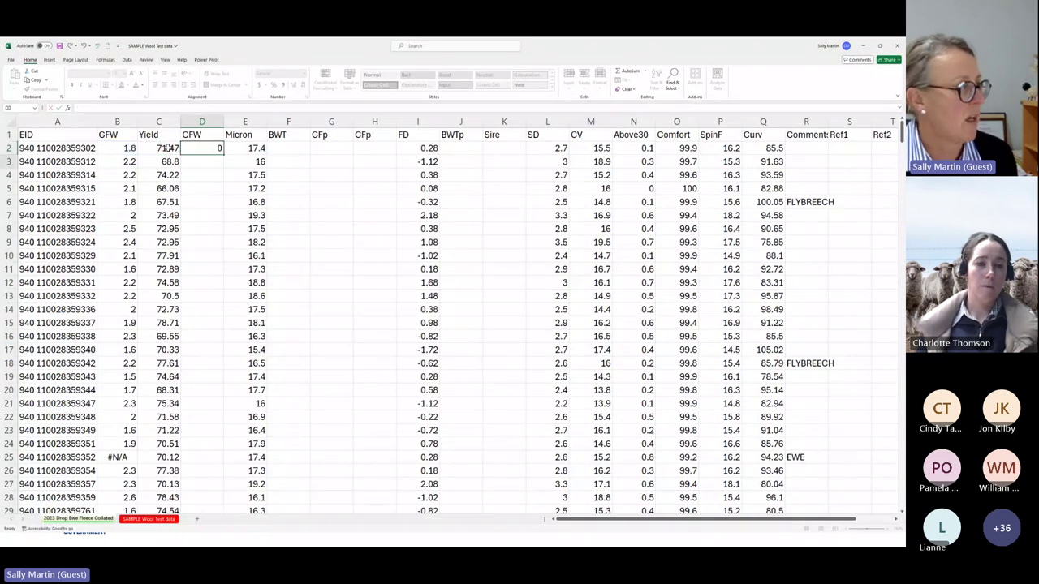
{"action": "key", "text": "Return"}
- Extend the CFW formula in D2 to divide by 100, giving =B2*C2/100
{"action": "left_click", "coordinate": [208, 149]}
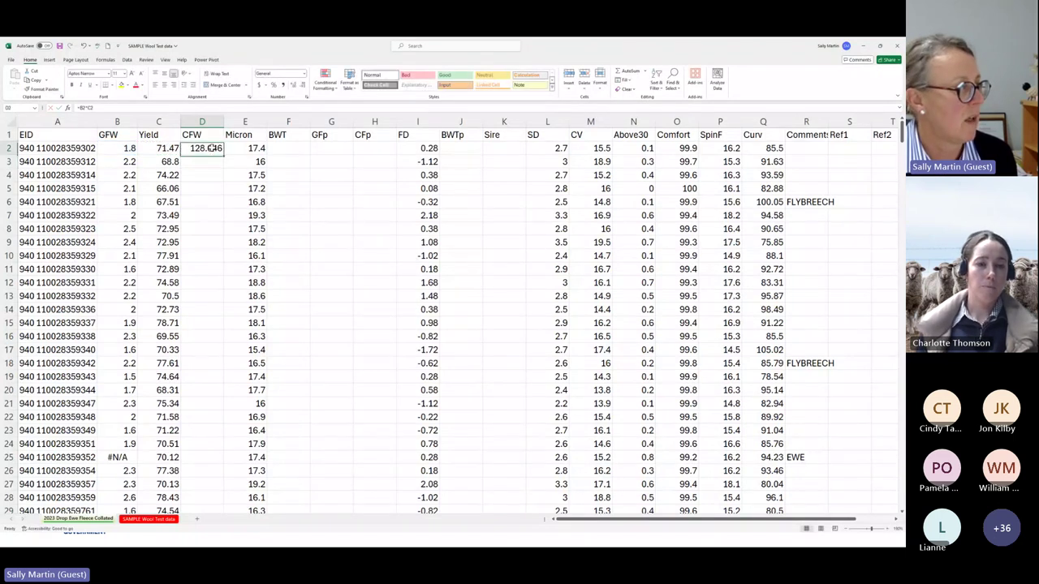
{"action": "left_click", "coordinate": [120, 110]}
{"action": "type", "text": "/100"}
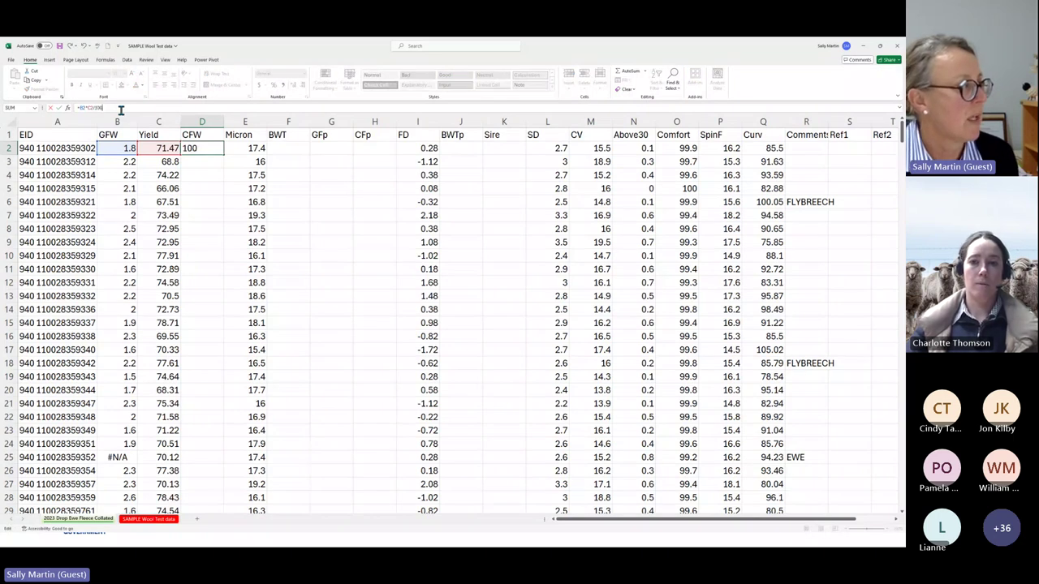
{"action": "key", "text": "ctrl+Return"}
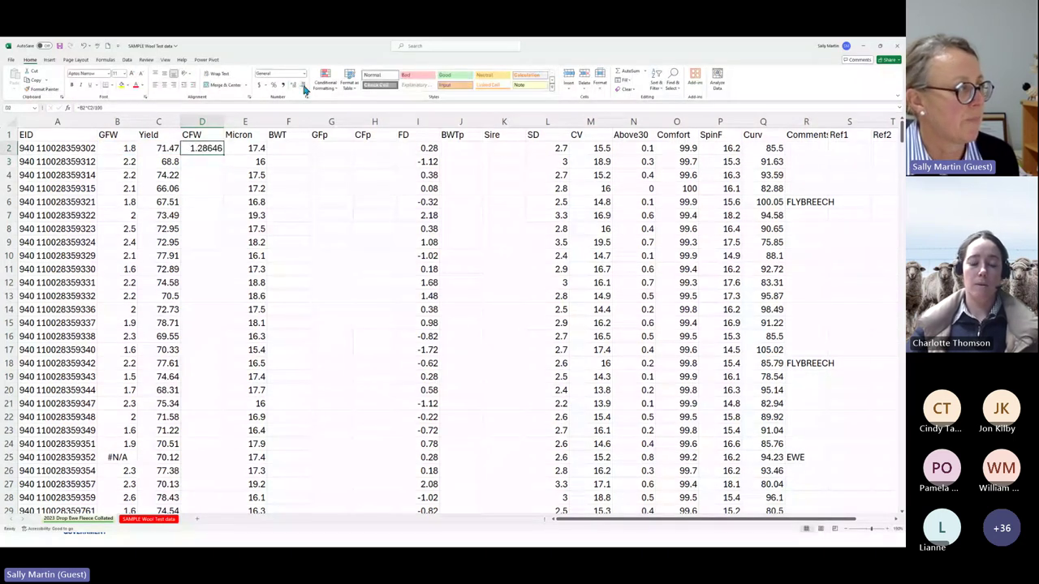
- Format D2 to one decimal place and fill its formula down the CFW column for all records
{"action": "left_click", "coordinate": [305, 89]}
{"action": "left_click", "coordinate": [305, 90]}
{"action": "left_click", "coordinate": [305, 89]}
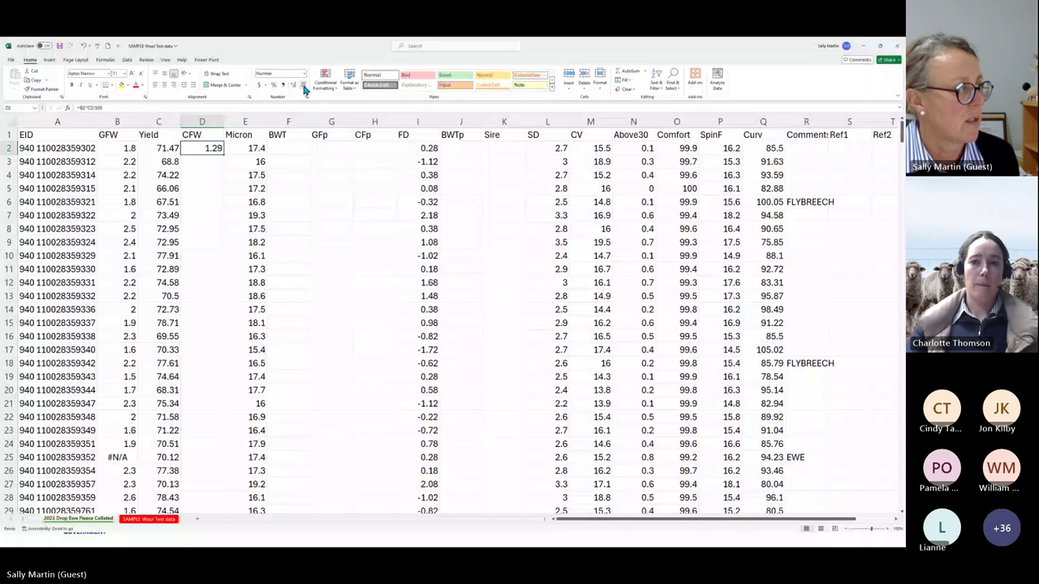
{"action": "left_click", "coordinate": [304, 90]}
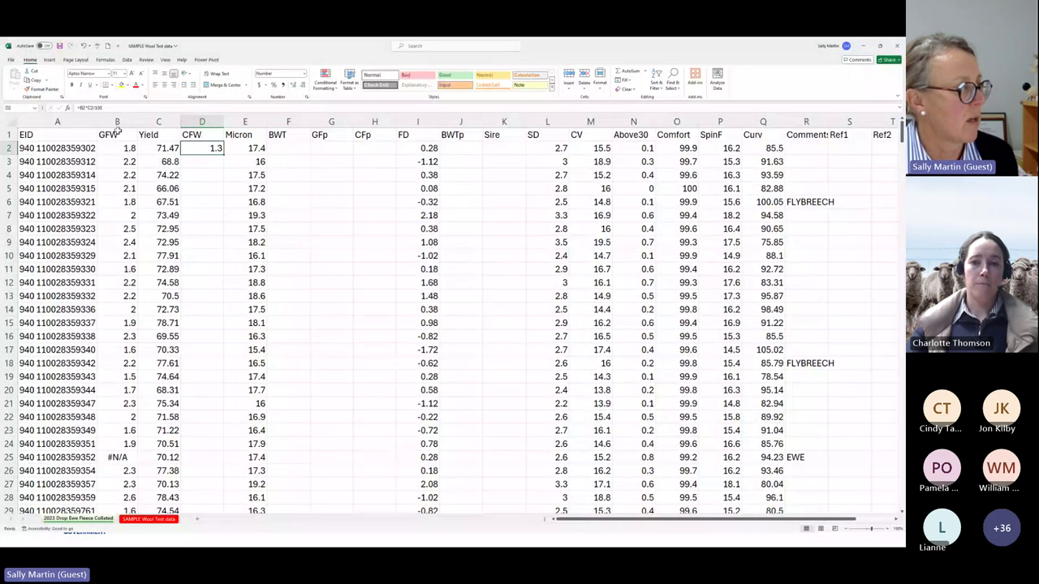
{"action": "double_click", "coordinate": [224, 154]}
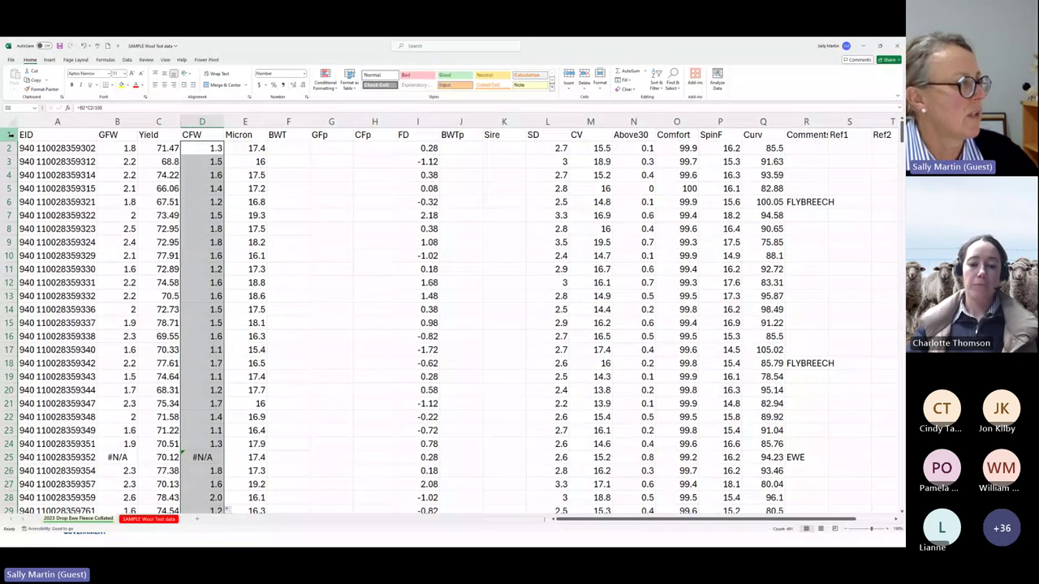
- Add filters to the header row of the collated sheet
{"action": "left_click", "coordinate": [10, 135]}
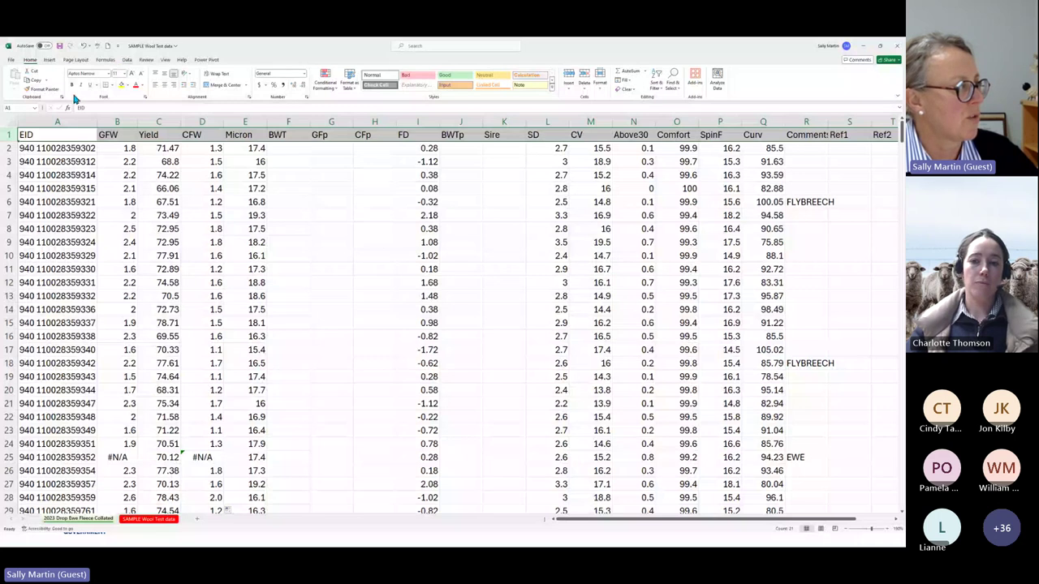
{"action": "left_click", "coordinate": [127, 60]}
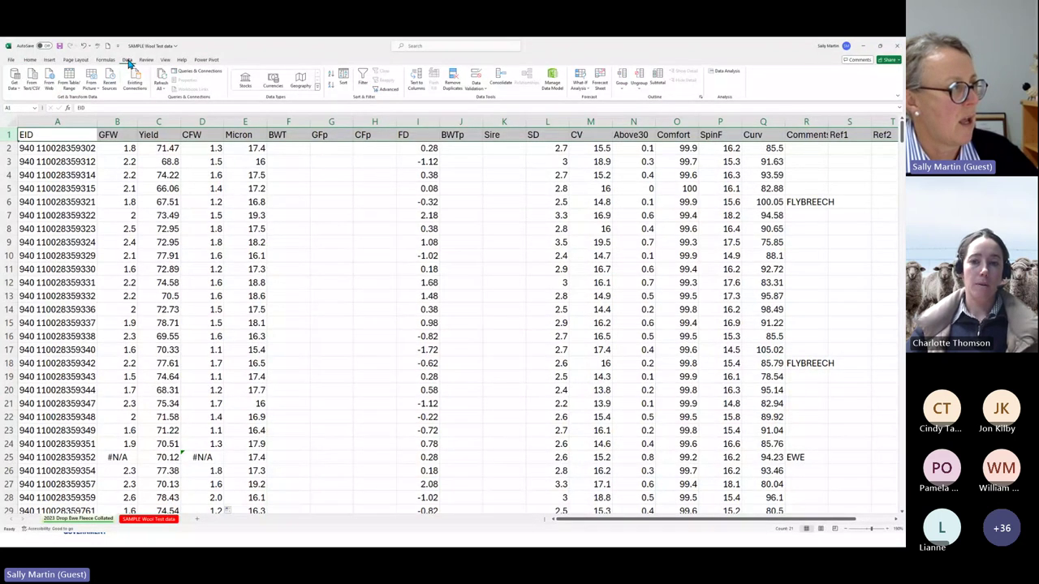
{"action": "left_click", "coordinate": [362, 79]}
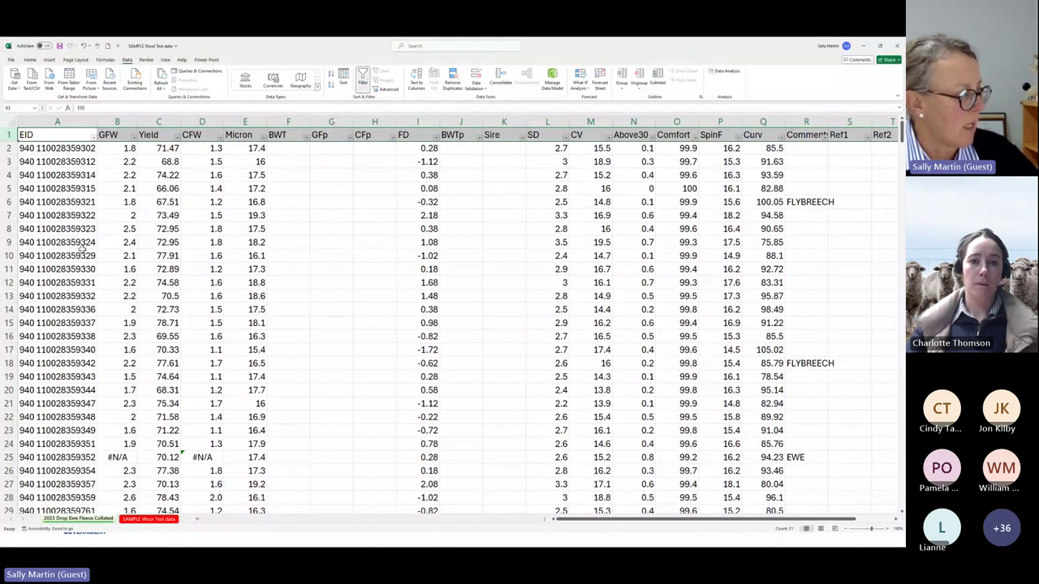
- Check the row 25 record with the #N/A fleece weight and sort all records by GFW from largest to smallest
{"action": "left_click", "coordinate": [122, 458]}
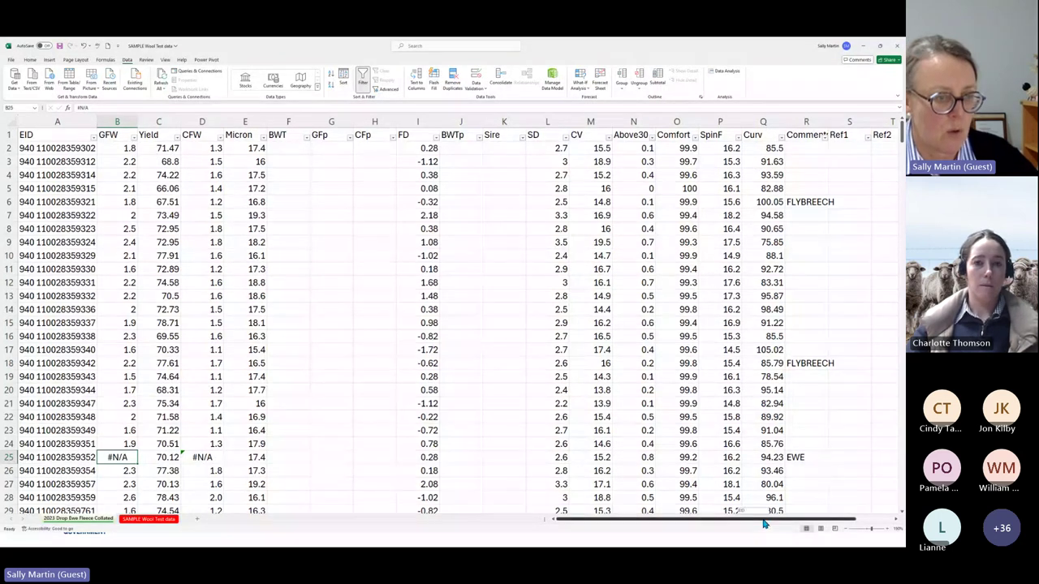
{"action": "left_click_drag", "start_coordinate": [763, 524], "coordinate": [802, 526]}
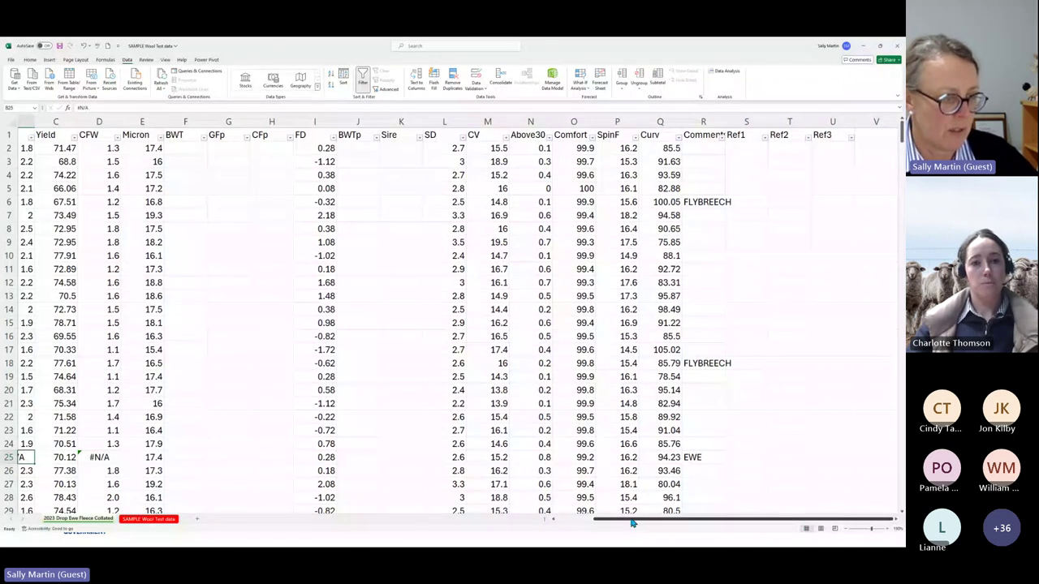
{"action": "left_click_drag", "start_coordinate": [633, 524], "coordinate": [557, 530]}
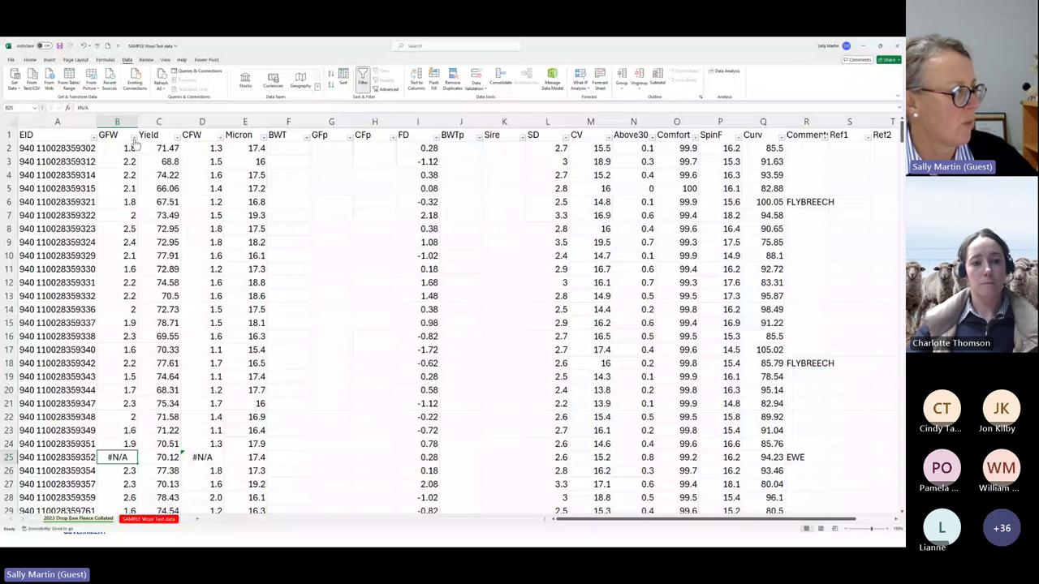
{"action": "left_click", "coordinate": [134, 136]}
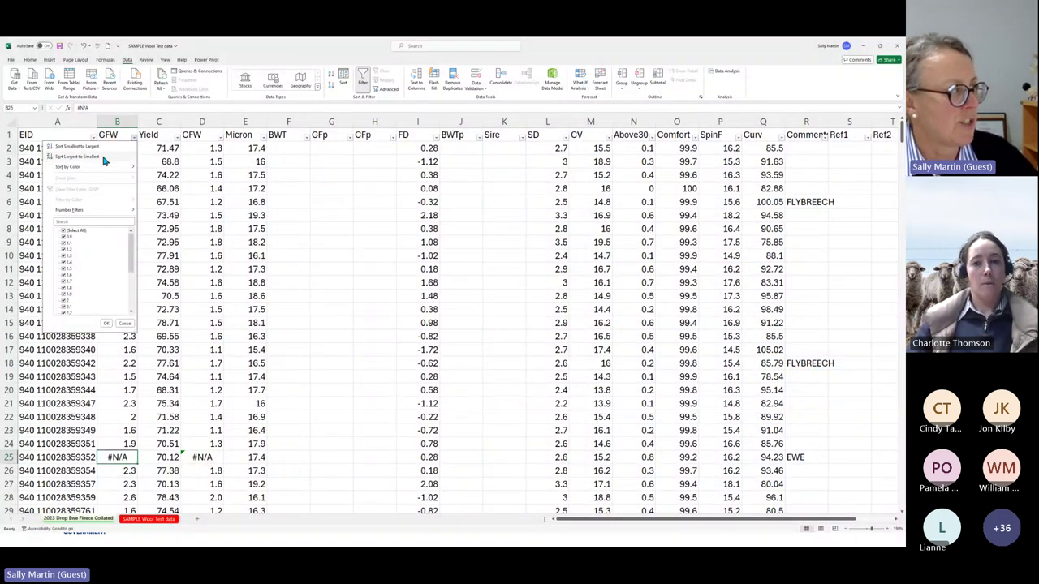
{"action": "key", "text": "Escape"}
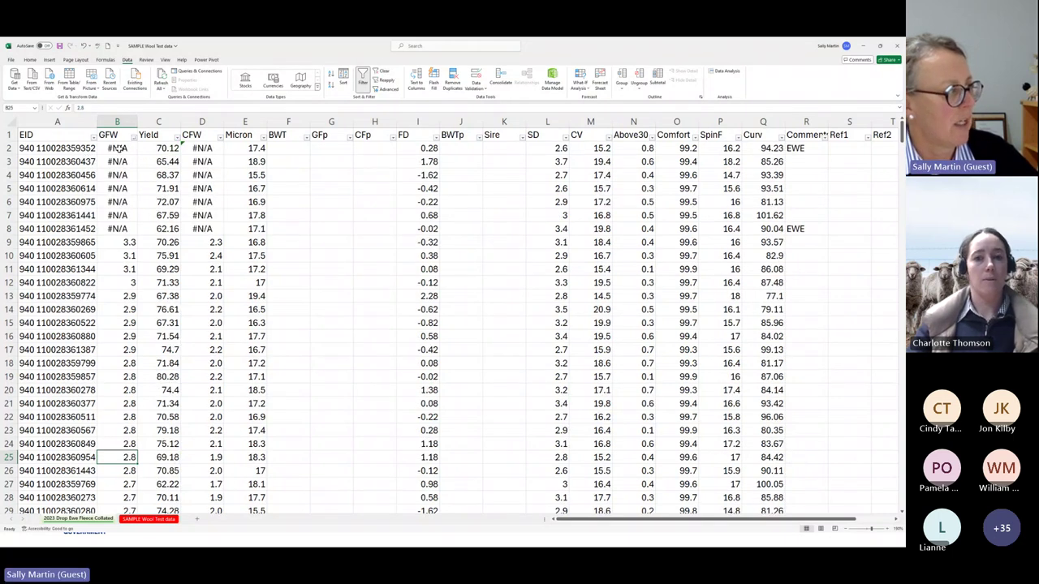
- Review the #N/A fleece weights in B2:B8 and the largest valid GFW value directly below them
{"action": "left_click_drag", "start_coordinate": [119, 148], "coordinate": [126, 229]}
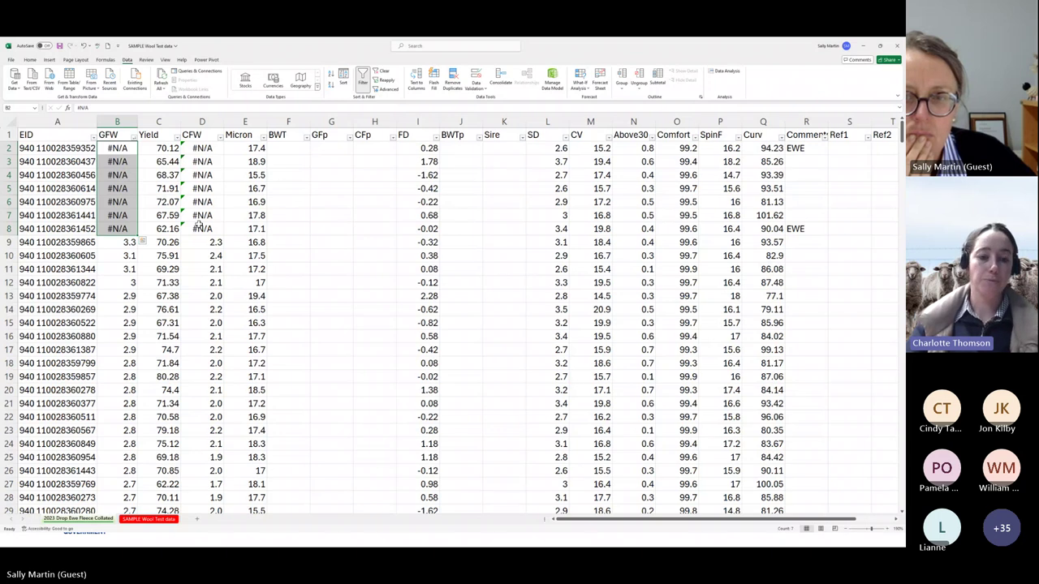
{"action": "left_click", "coordinate": [125, 242]}
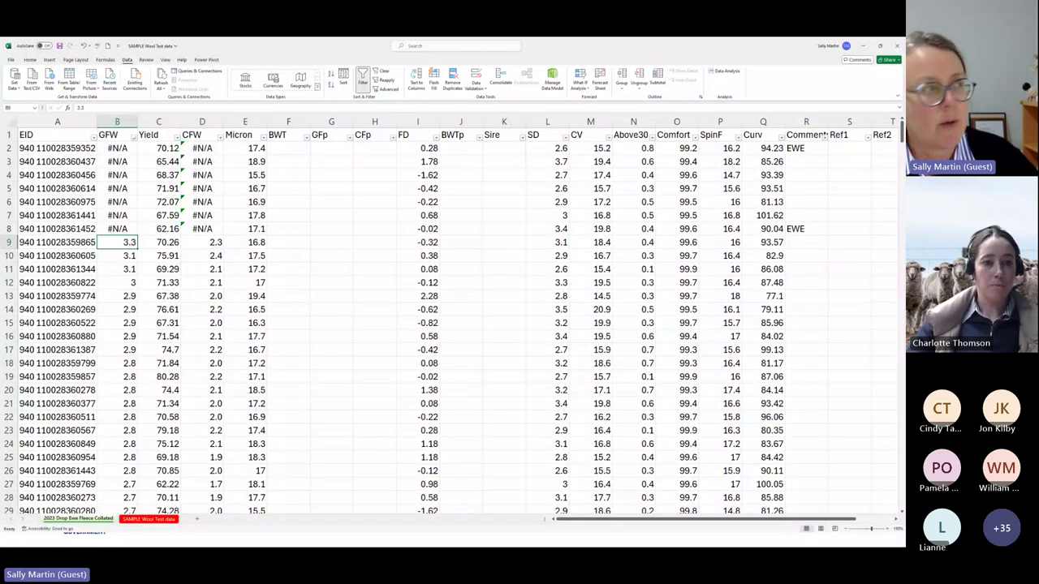
{"action": "key", "text": "alt+Tab"}
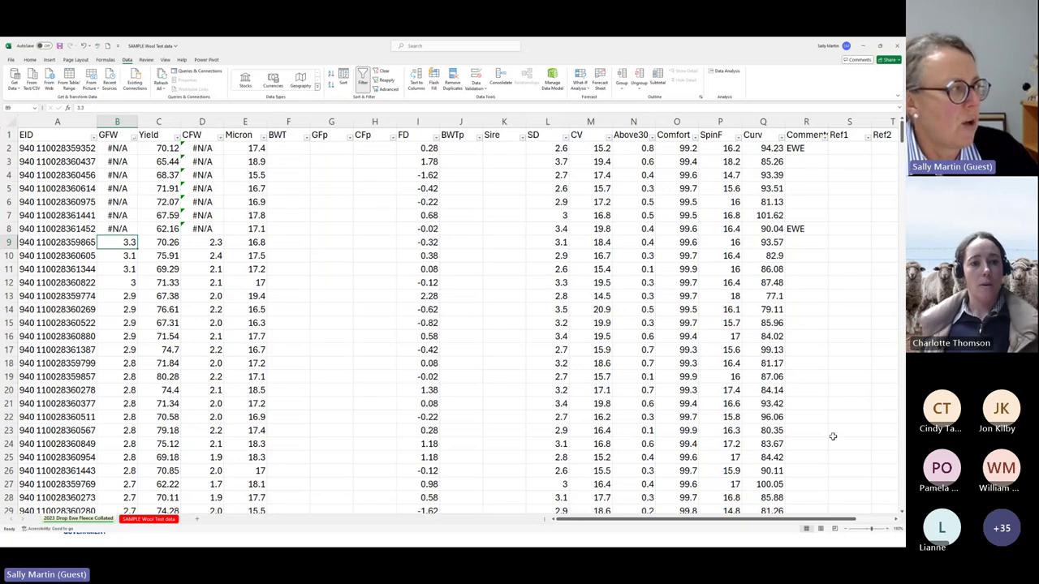
- Copy the EID in row 9 and search for it in column B of the SAMPLE GFW 23 drop ewes workbook
{"action": "left_click", "coordinate": [59, 245]}
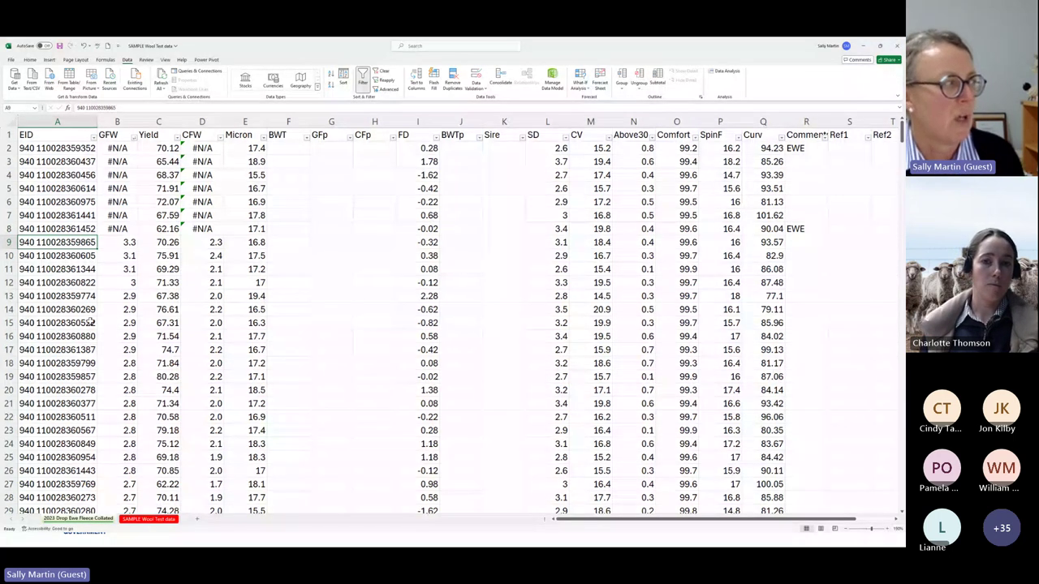
{"action": "left_click", "coordinate": [130, 243]}
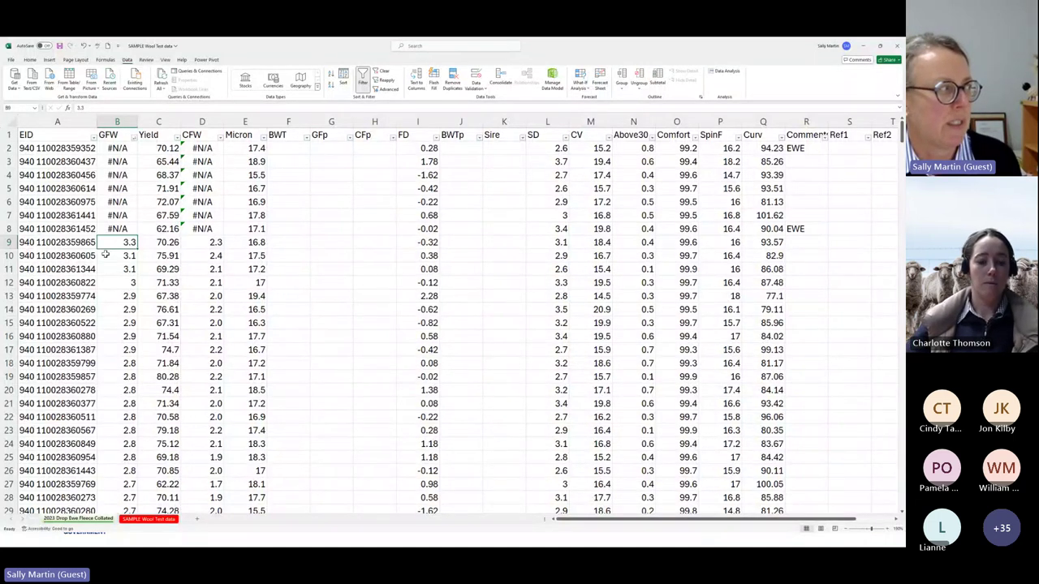
{"action": "left_click", "coordinate": [80, 242]}
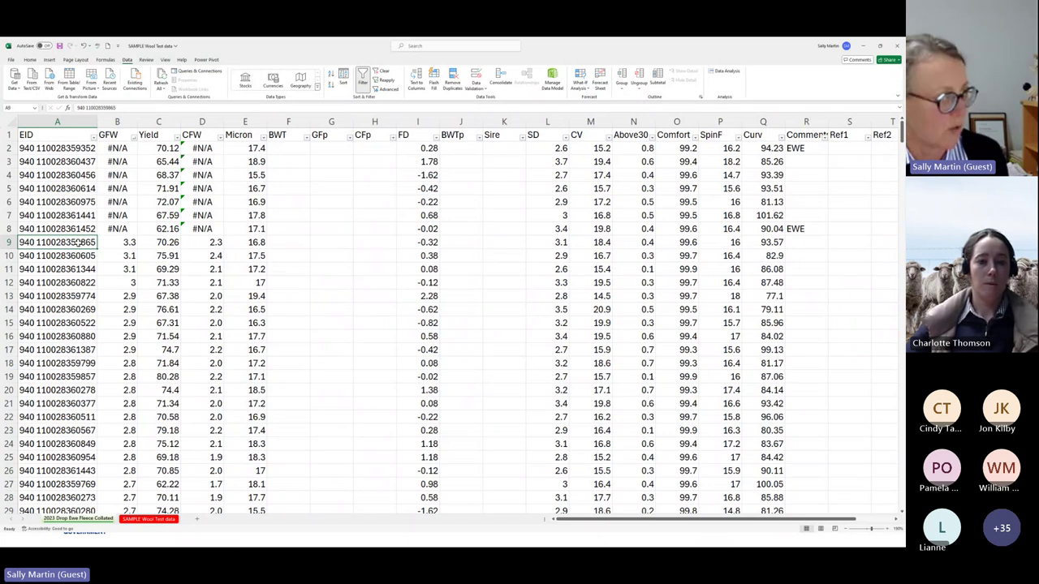
{"action": "key", "text": "ctrl+c"}
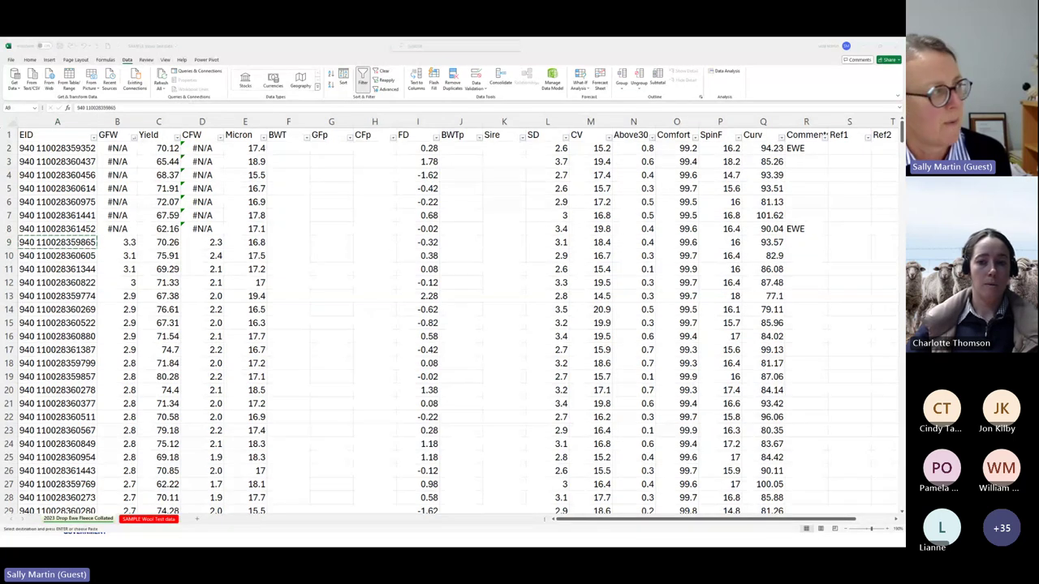
{"action": "key", "text": "alt+Tab"}
{"action": "left_click", "coordinate": [93, 116]}
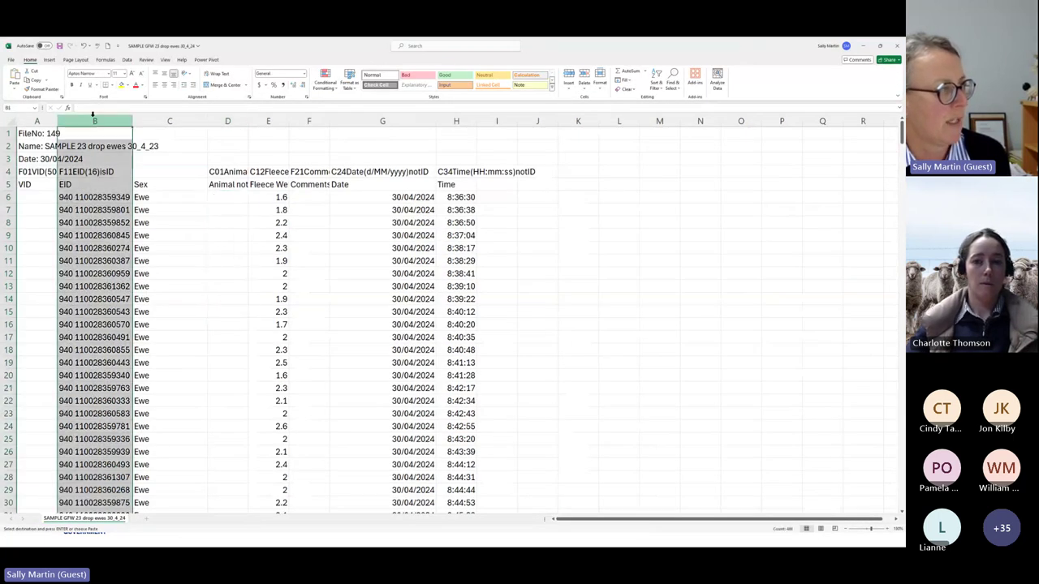
{"action": "left_click", "coordinate": [673, 79]}
{"action": "left_click", "coordinate": [682, 100]}
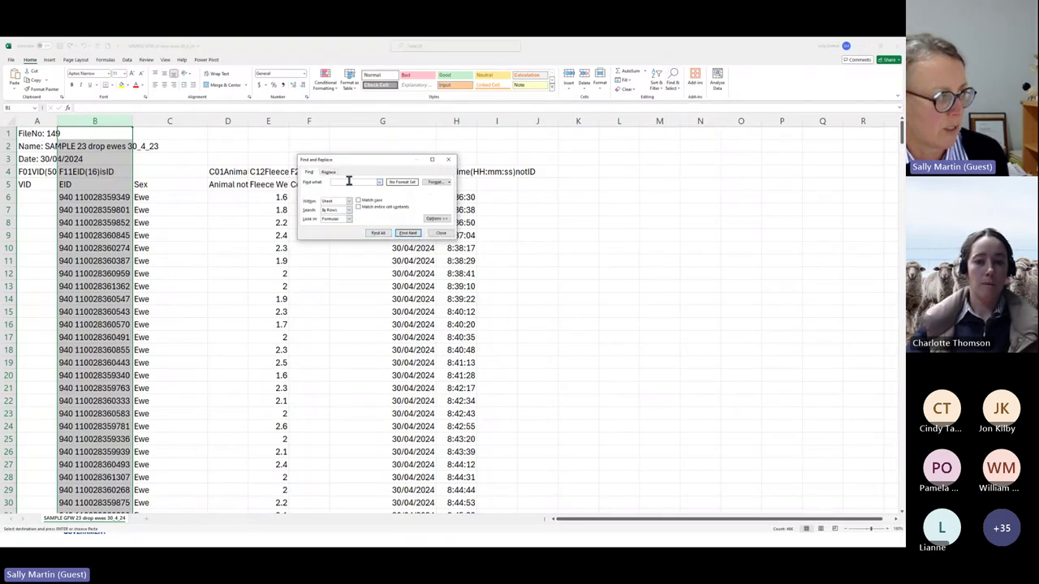
{"action": "key", "text": "ctrl+v"}
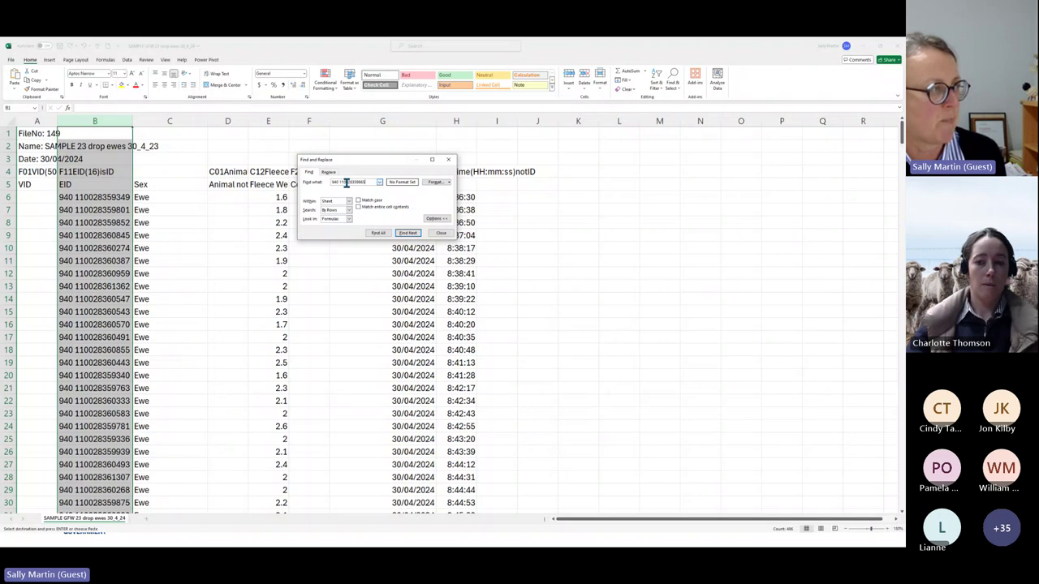
{"action": "left_click", "coordinate": [377, 233]}
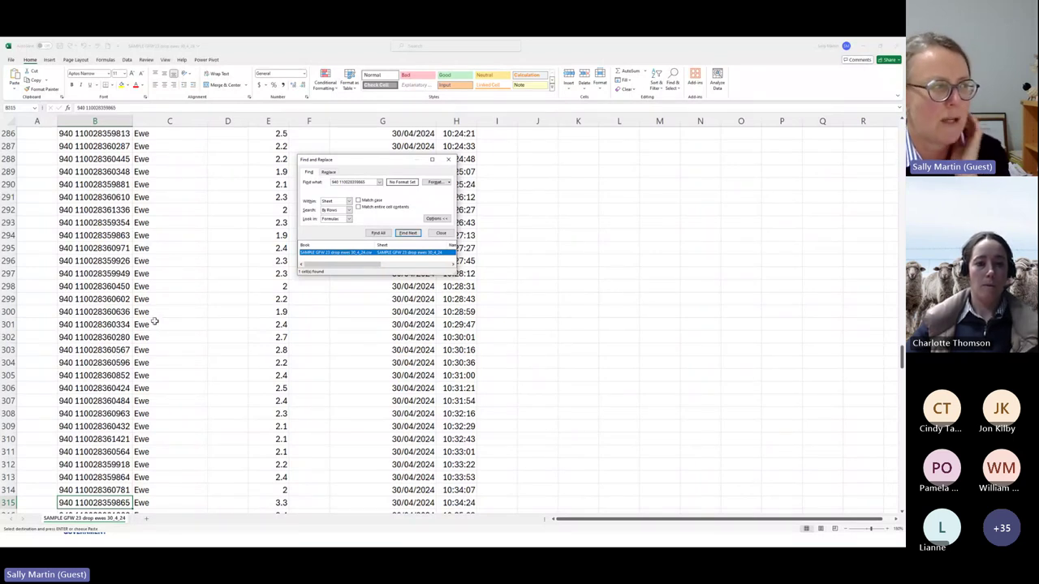
{"action": "left_click", "coordinate": [440, 234]}
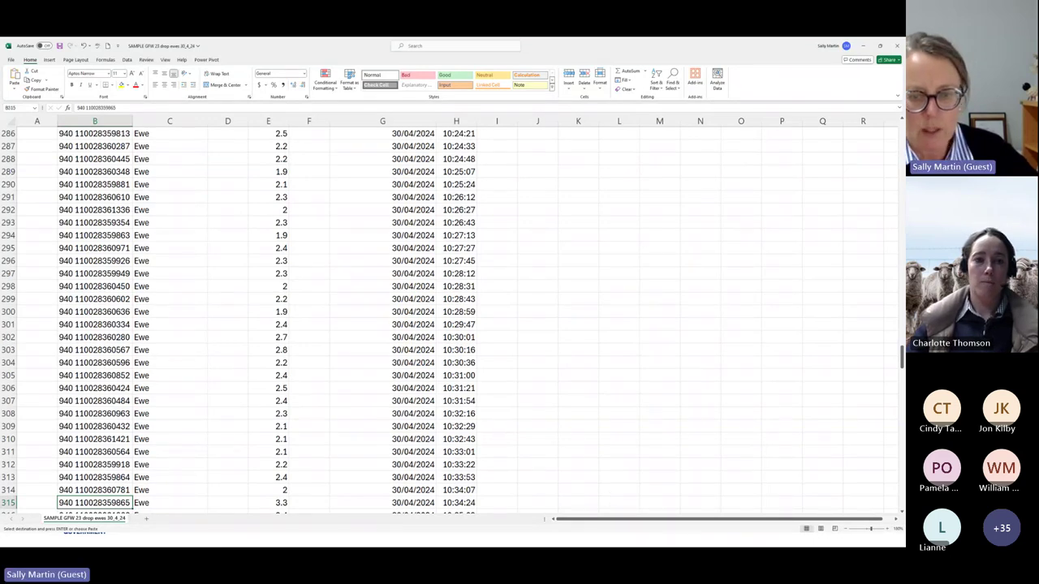
- Return to the SAMPLE Wool Test data workbook and clear the #N/A entries from B2:B8 and D2:D8
{"action": "key", "text": "alt+Tab"}
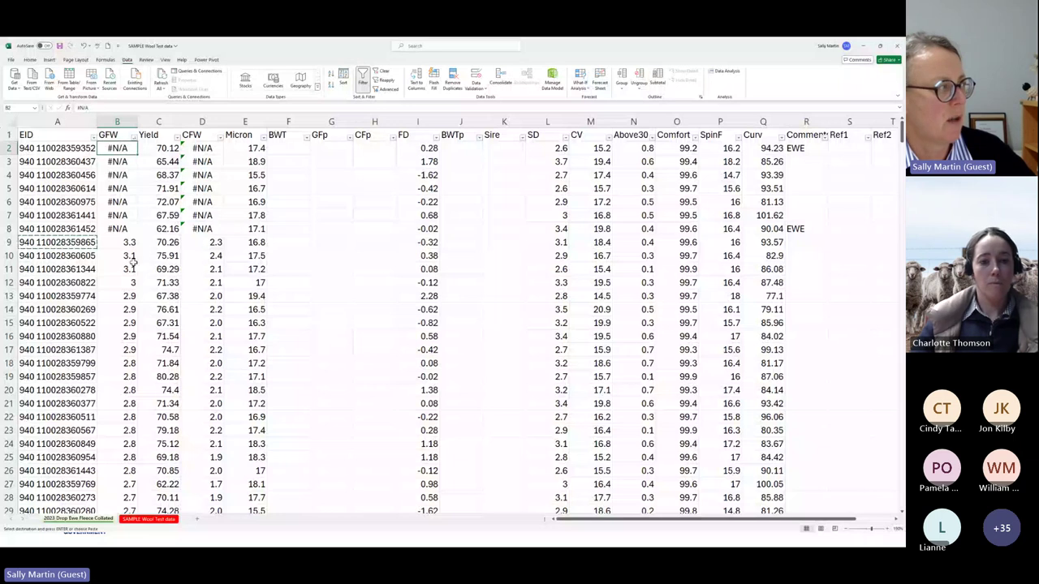
{"action": "left_click_drag", "start_coordinate": [121, 149], "coordinate": [126, 228]}
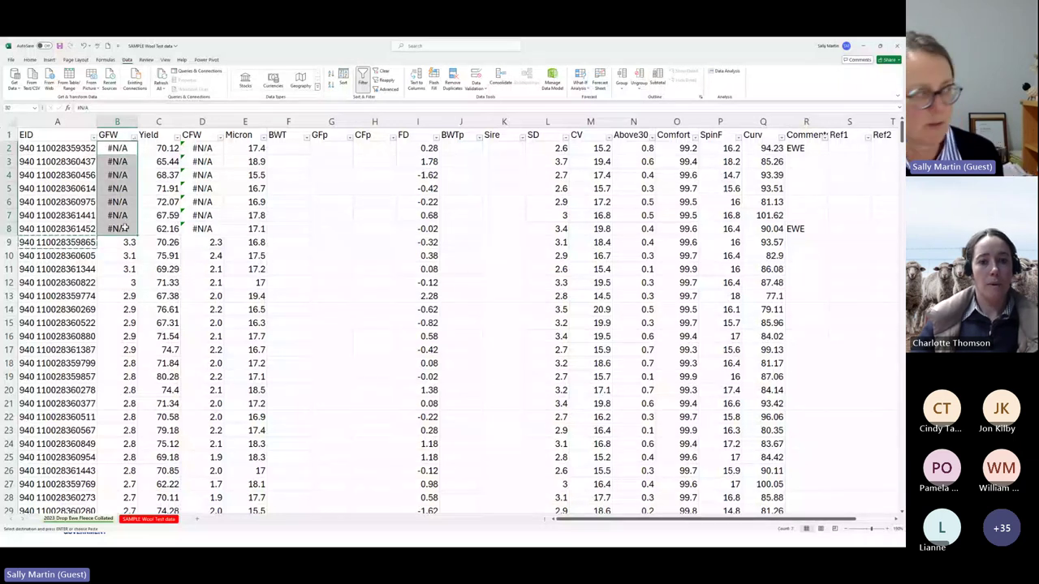
{"action": "key", "text": "Delete"}
{"action": "left_click_drag", "start_coordinate": [213, 148], "coordinate": [207, 230]}
{"action": "key", "text": "Delete"}
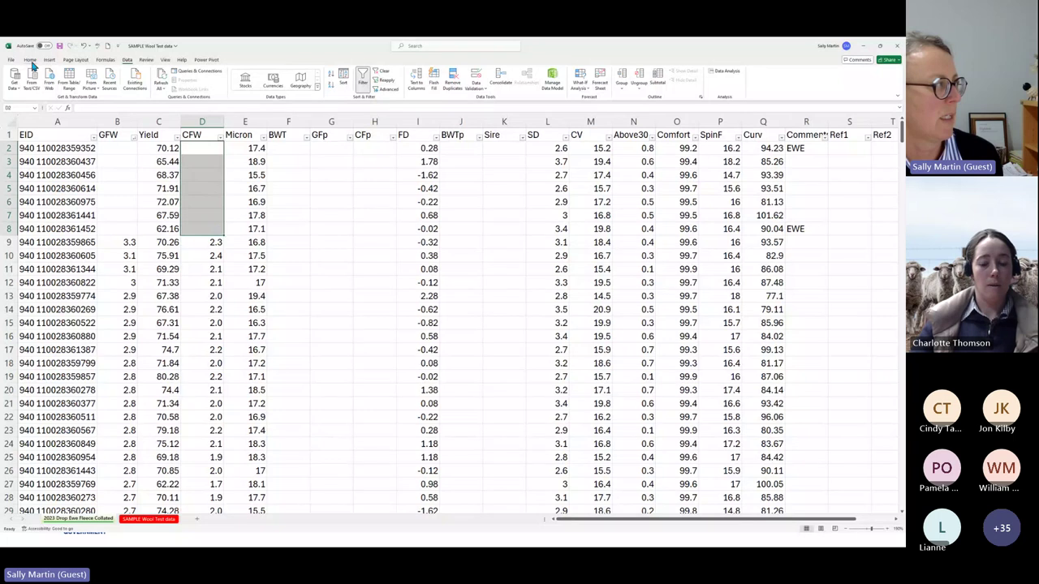
- Fill the emptied GFW and CFW cells in rows 2 to 8 with yellow
{"action": "left_click", "coordinate": [31, 62]}
{"action": "left_click", "coordinate": [122, 85]}
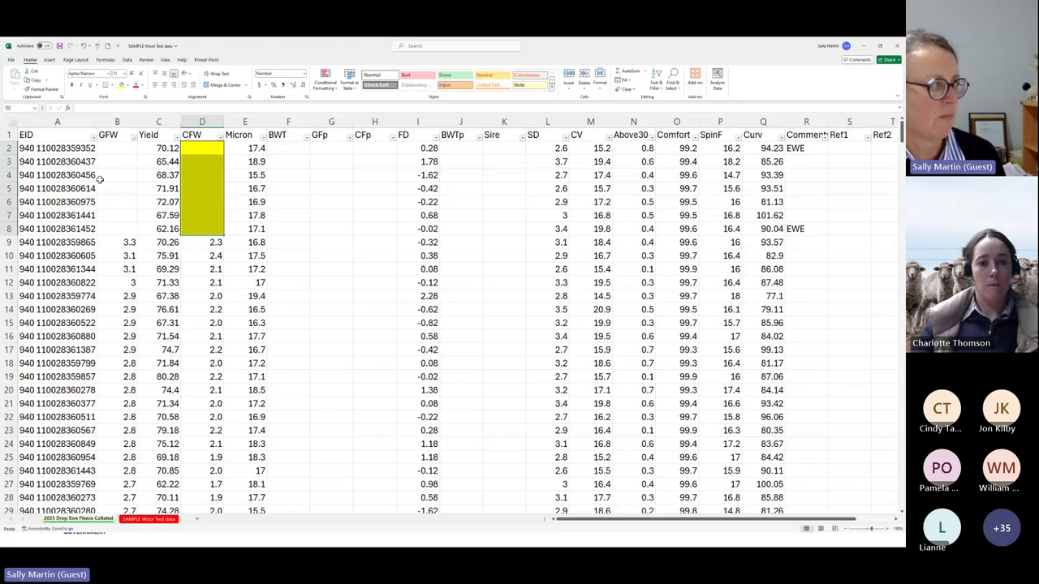
{"action": "left_click_drag", "start_coordinate": [113, 148], "coordinate": [114, 229]}
{"action": "left_click", "coordinate": [122, 85]}
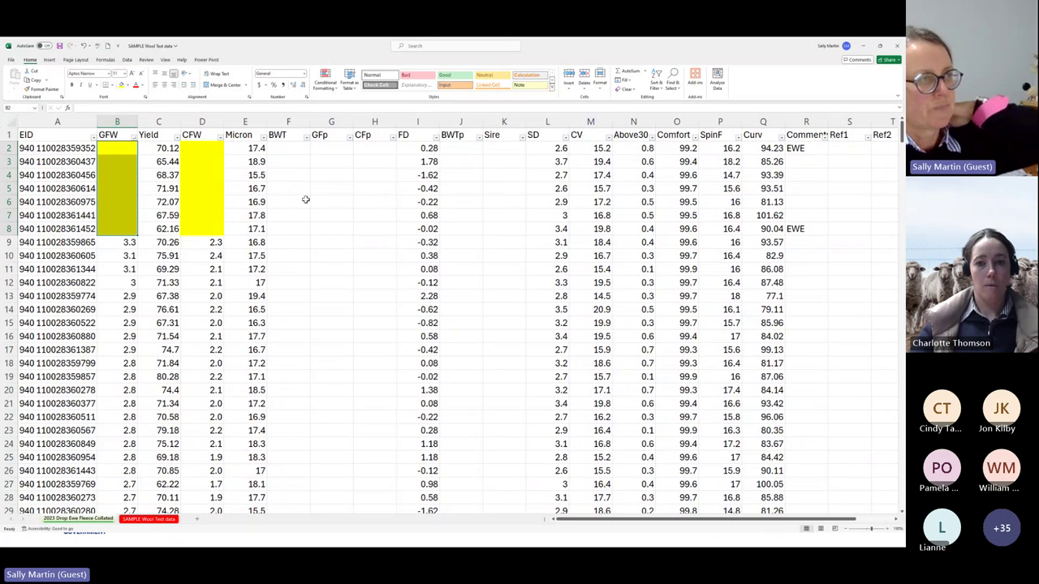
{"action": "left_click", "coordinate": [295, 120]}
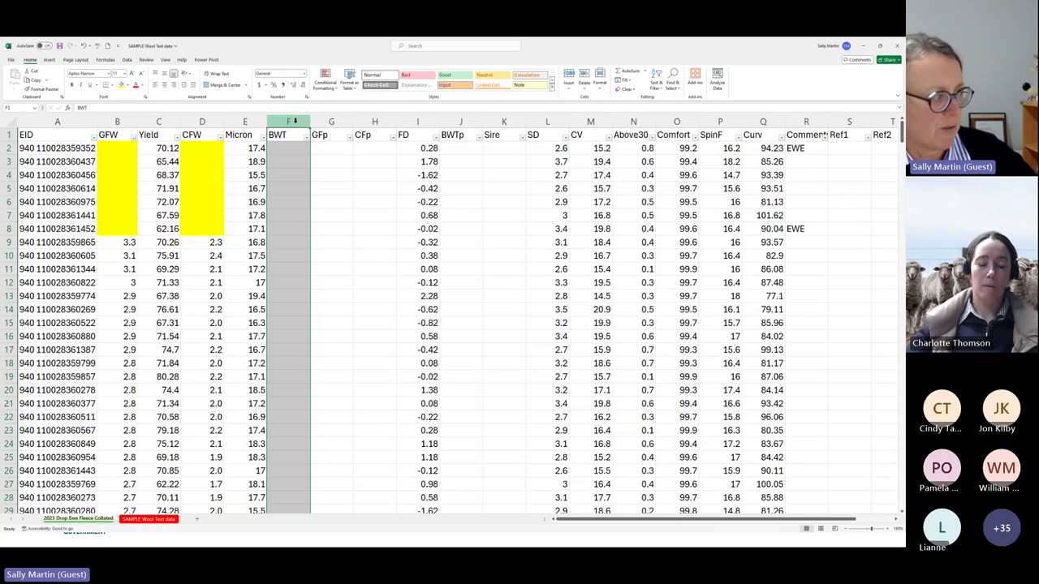
{"action": "left_click", "coordinate": [126, 268]}
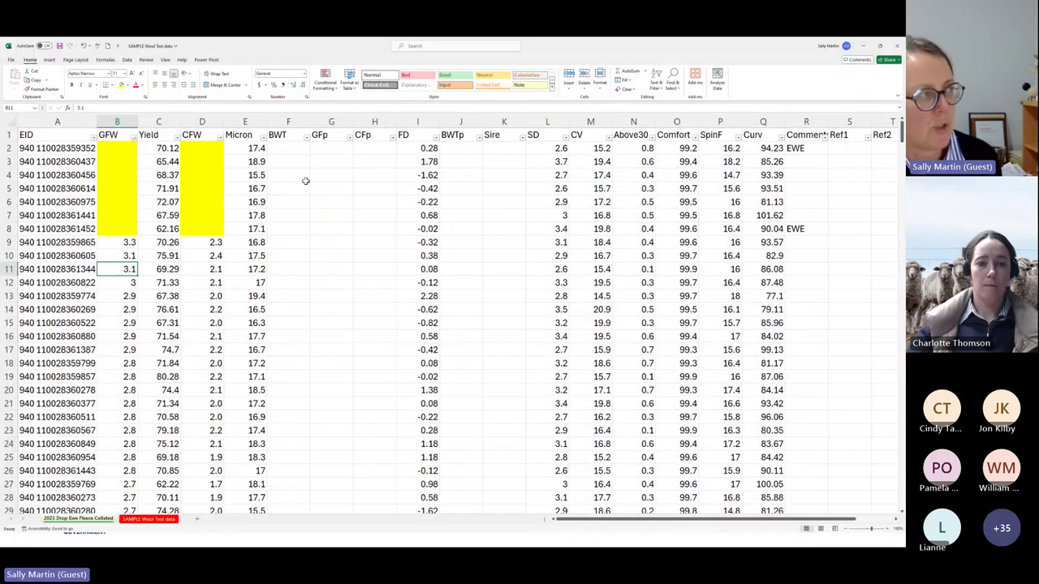
{"action": "left_click", "coordinate": [333, 148]}
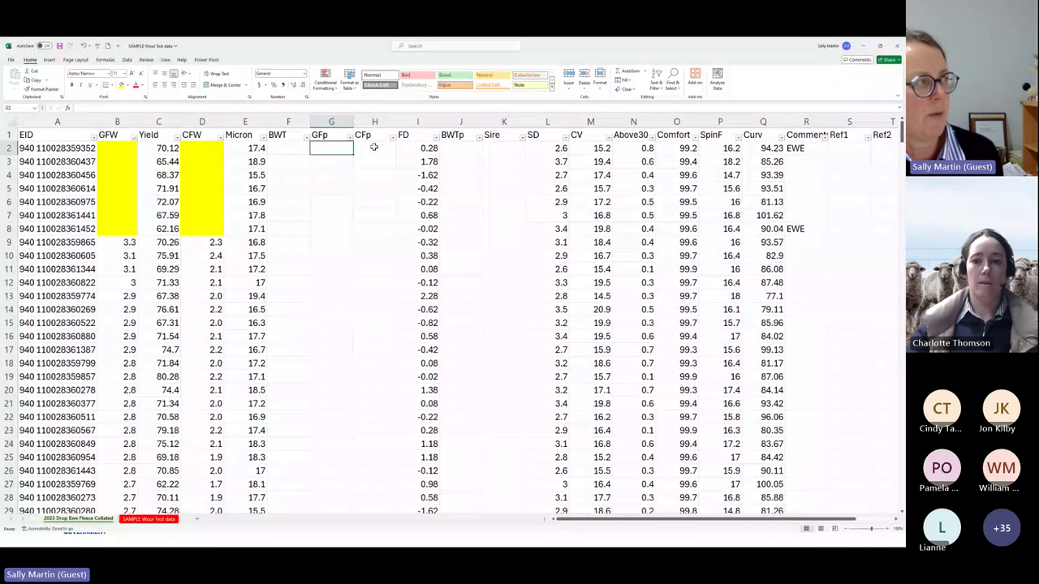
- Sort the fleece table by CFW from smallest to largest
{"action": "left_click", "coordinate": [220, 136]}
{"action": "key", "text": "Escape"}
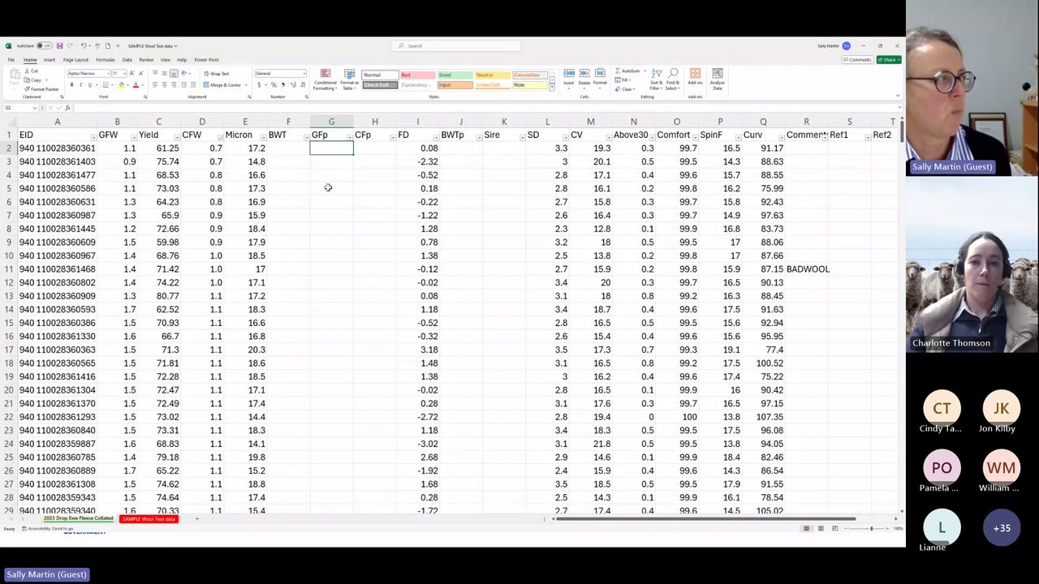
{"action": "left_click", "coordinate": [130, 148]}
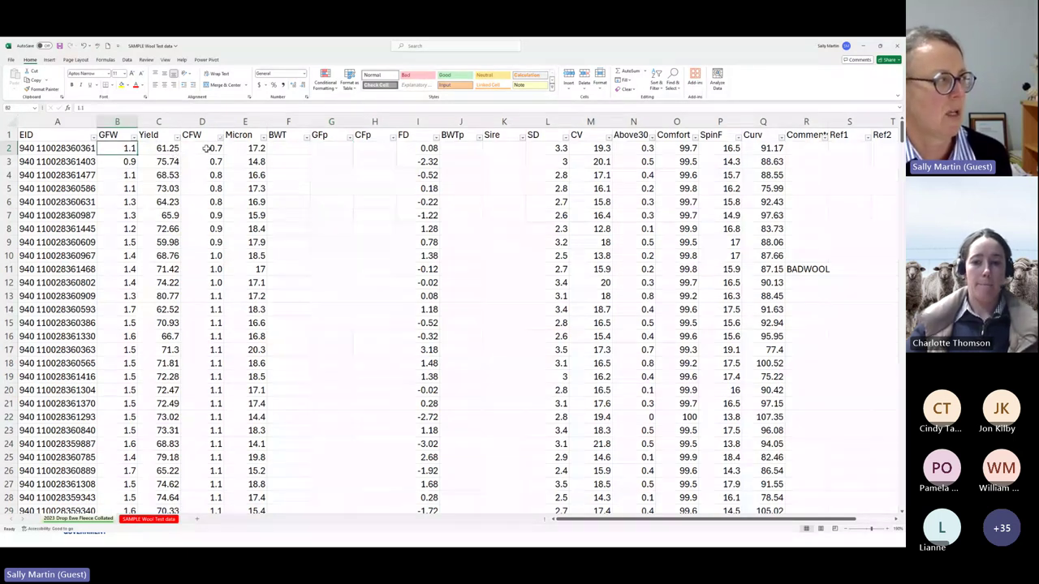
{"action": "left_click", "coordinate": [333, 148]}
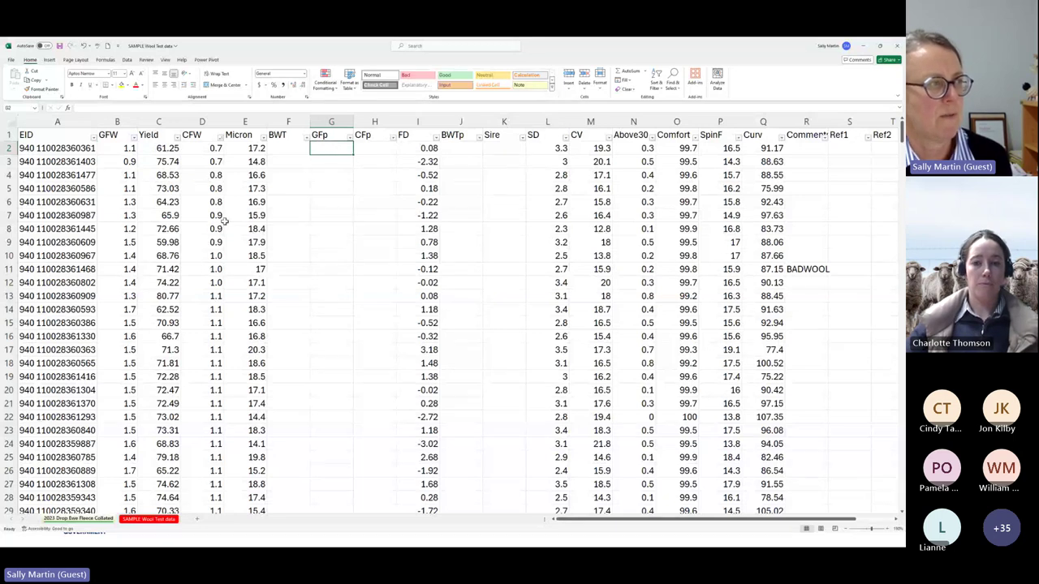
{"action": "left_click", "coordinate": [430, 161]}
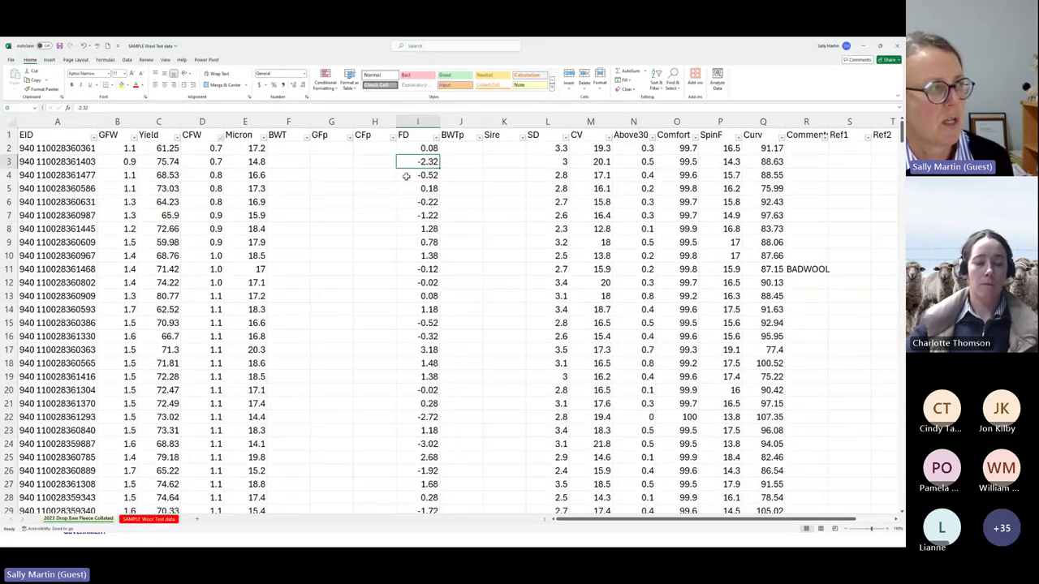
{"action": "left_click", "coordinate": [243, 165]}
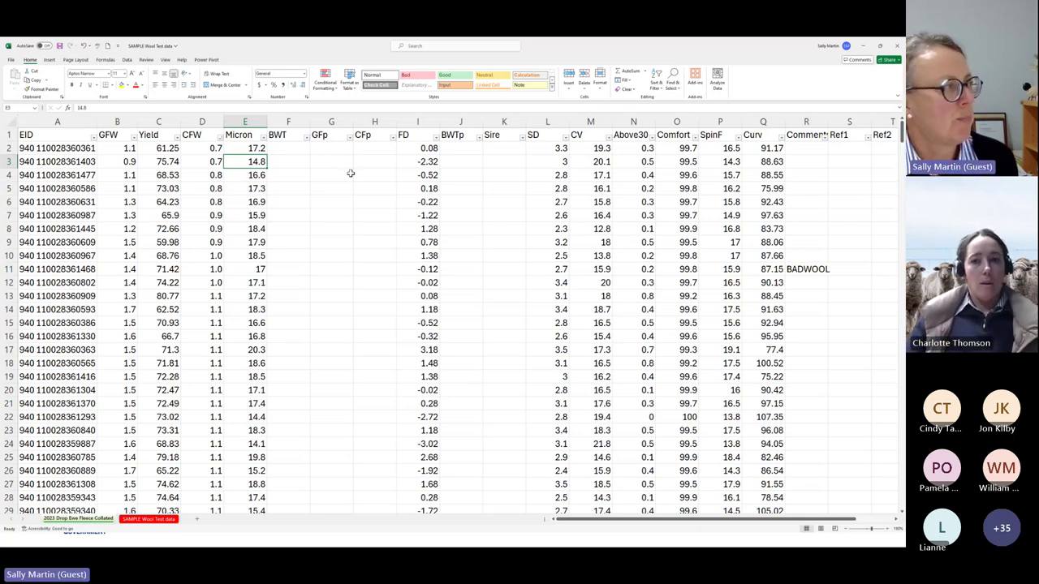
{"action": "left_click", "coordinate": [134, 149]}
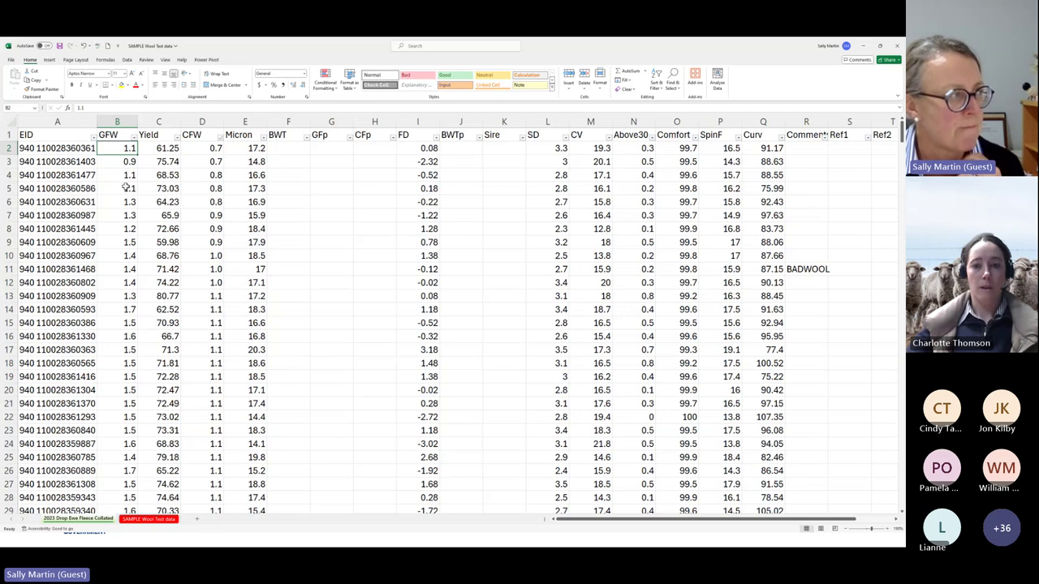
- Enter =B2/(AVERAGE(B2:B485)) in G2 to express the first animal's GFW relative to the group's average
{"action": "left_click", "coordinate": [321, 147]}
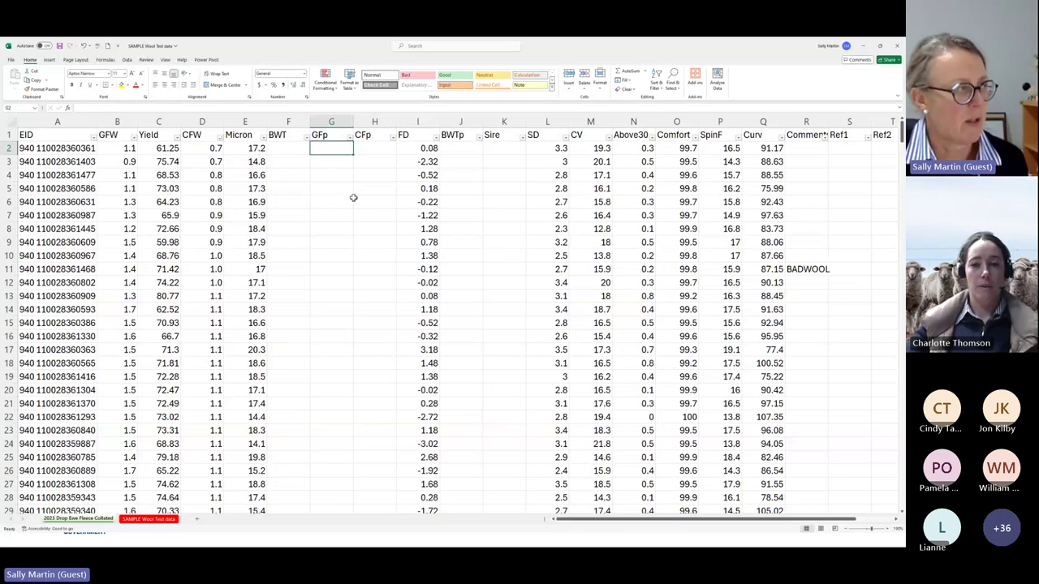
{"action": "type", "text": "="}
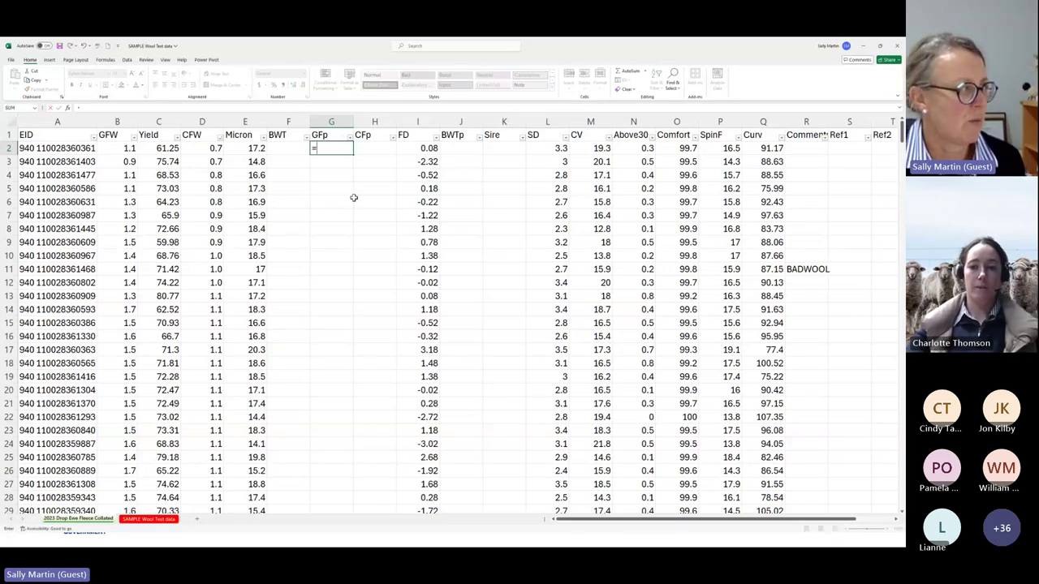
{"action": "left_click", "coordinate": [118, 149]}
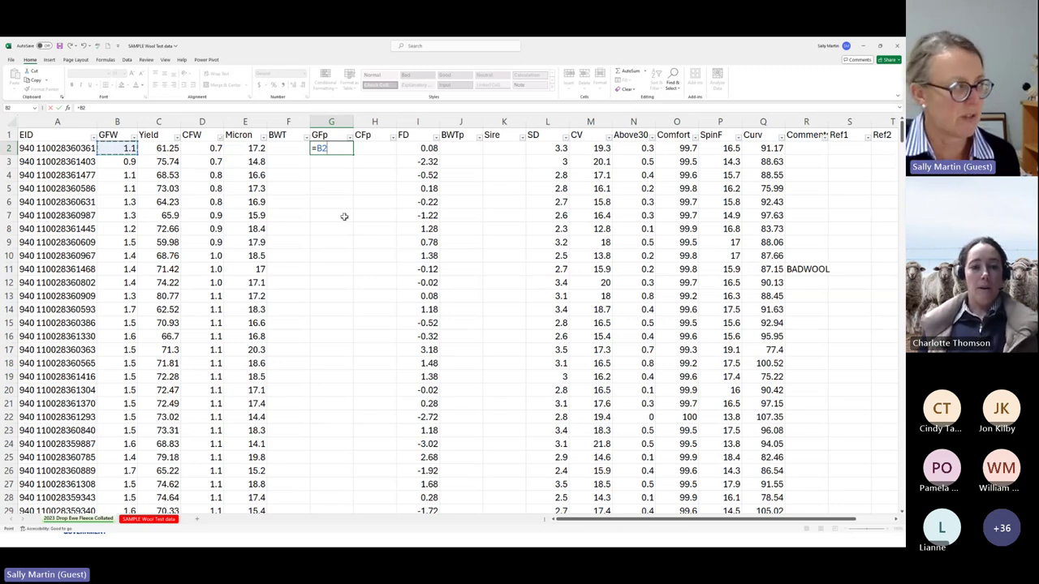
{"action": "type", "text": "/"}
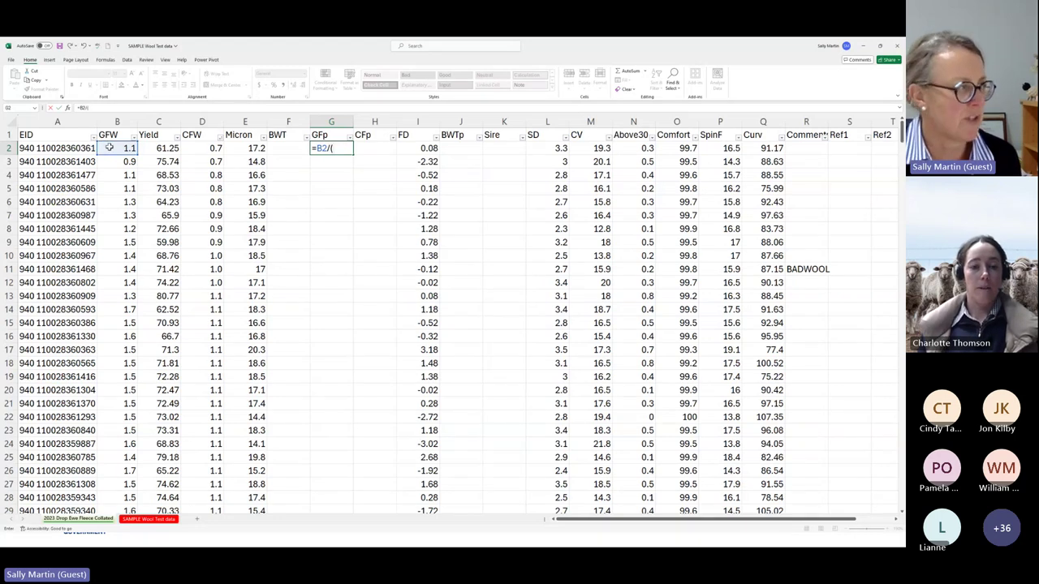
{"action": "type", "text": "(average("}
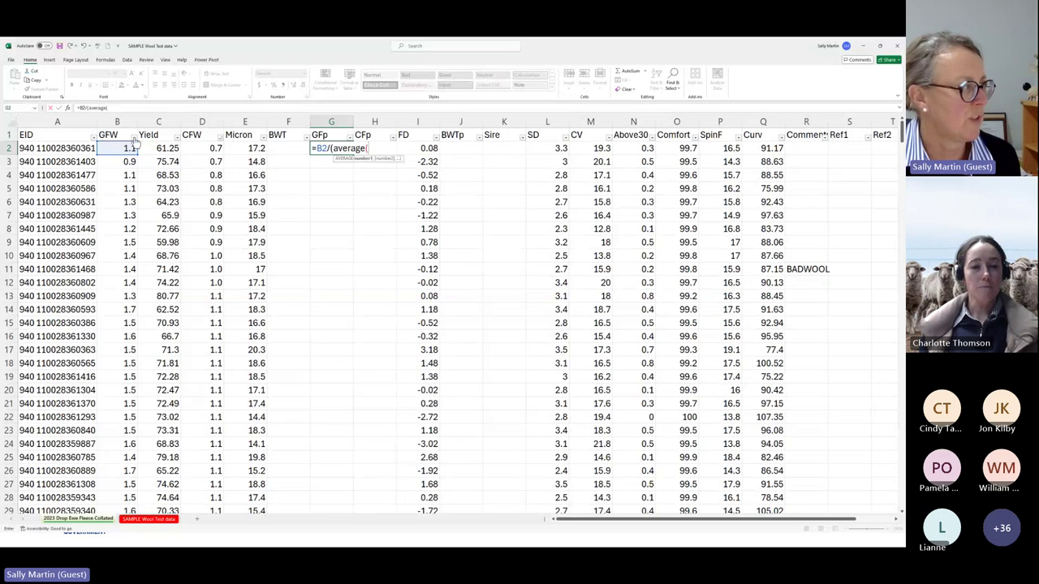
{"action": "left_click", "coordinate": [121, 147]}
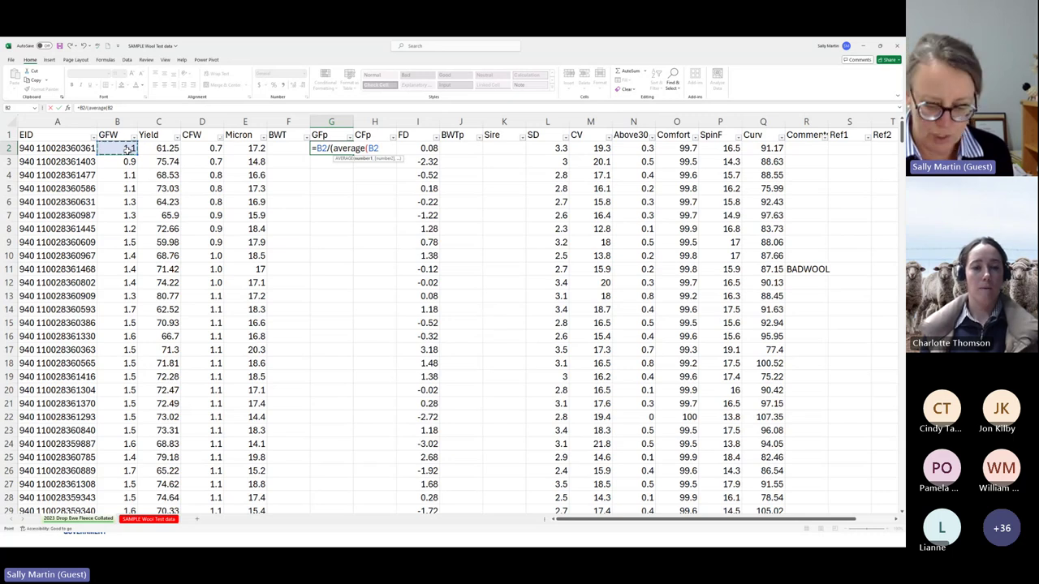
{"action": "key", "text": "ctrl+shift+Down"}
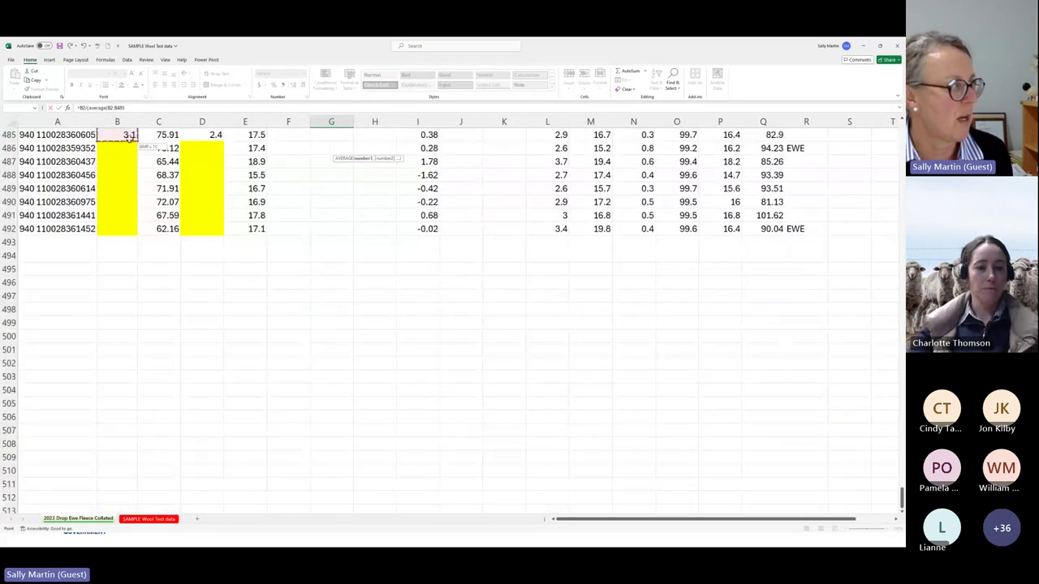
{"action": "scroll", "coordinate": [128, 151], "scroll_direction": "up", "scroll_amount": 1}
{"action": "scroll", "coordinate": [128, 151], "scroll_direction": "up", "scroll_amount": 2}
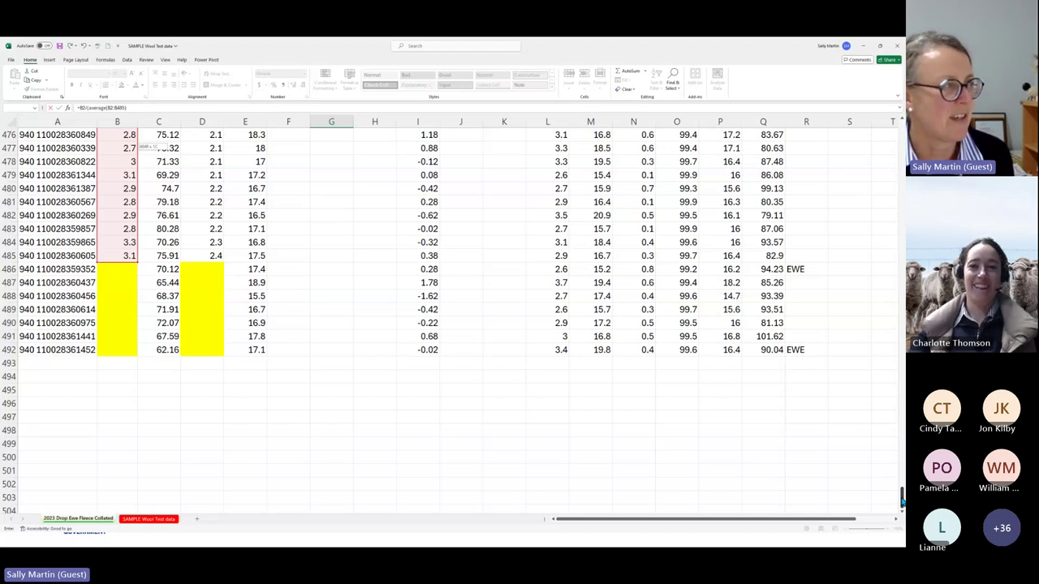
{"action": "left_click_drag", "start_coordinate": [902, 497], "coordinate": [902, 138]}
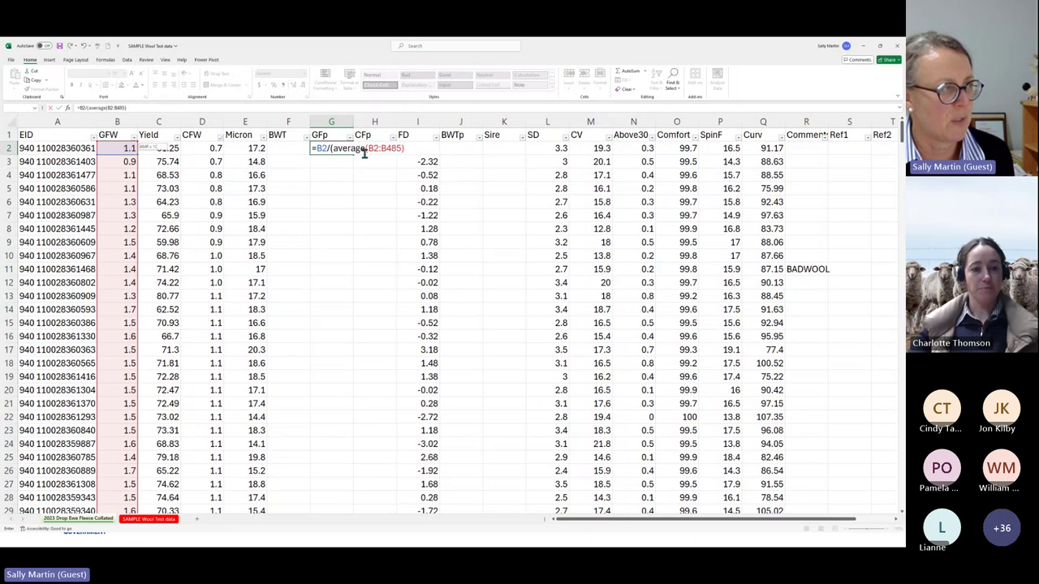
{"action": "type", "text": ")"}
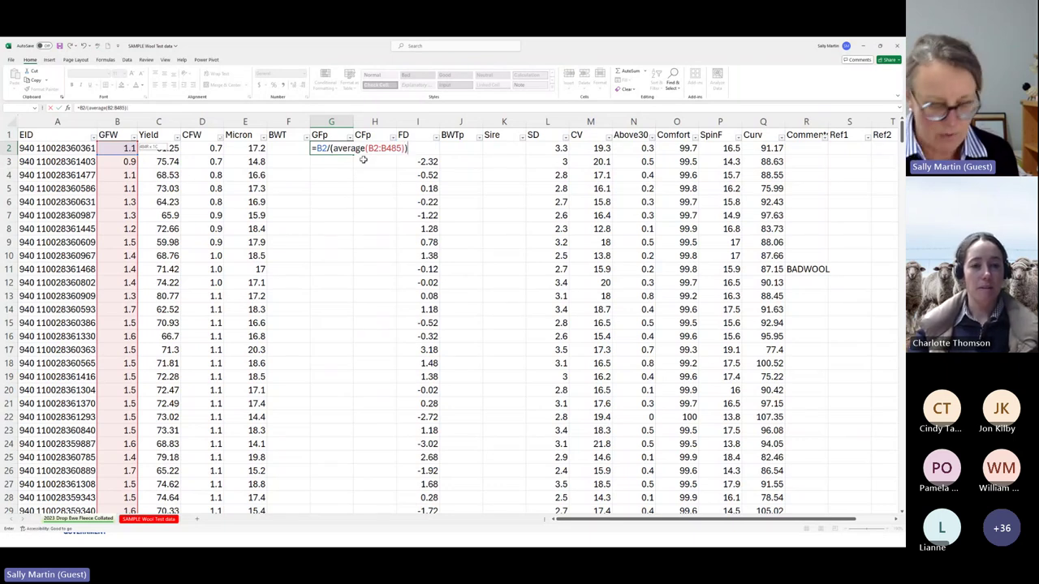
{"action": "key", "text": "Return"}
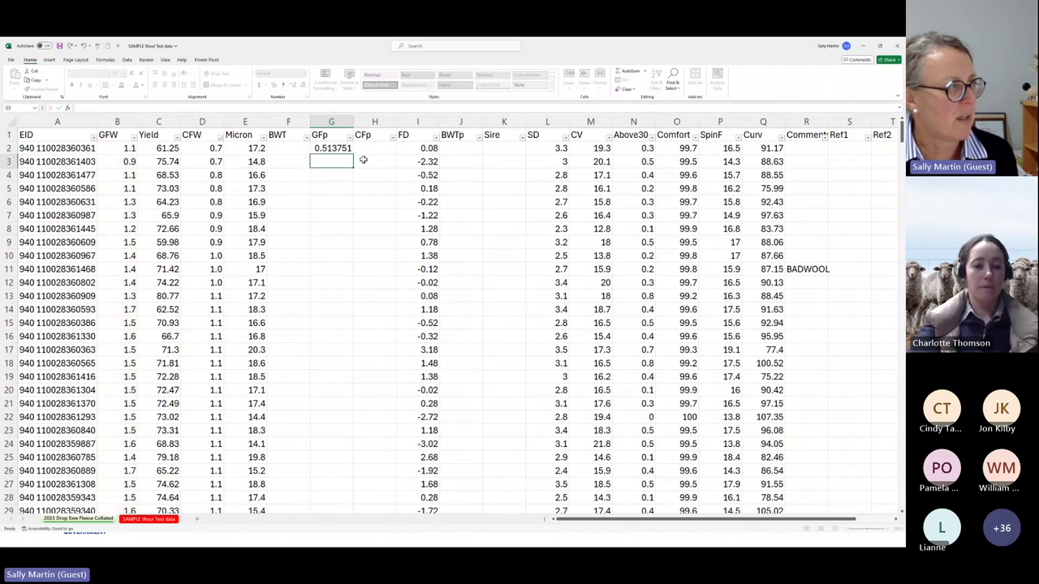
{"action": "key", "text": "Up"}
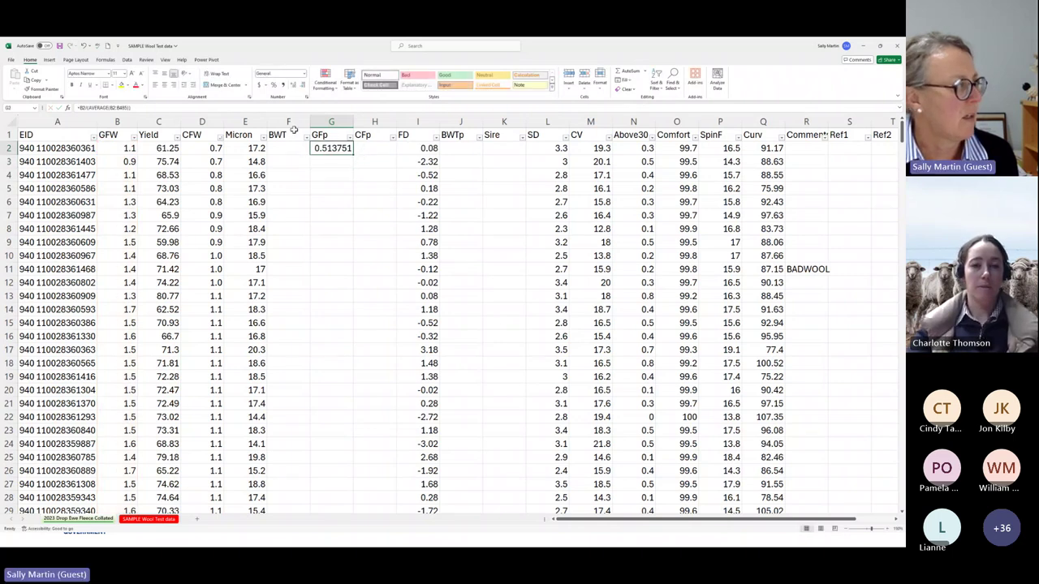
- Extend the relative GFW formula in G2 by multiplying it by 100
{"action": "left_click", "coordinate": [154, 108]}
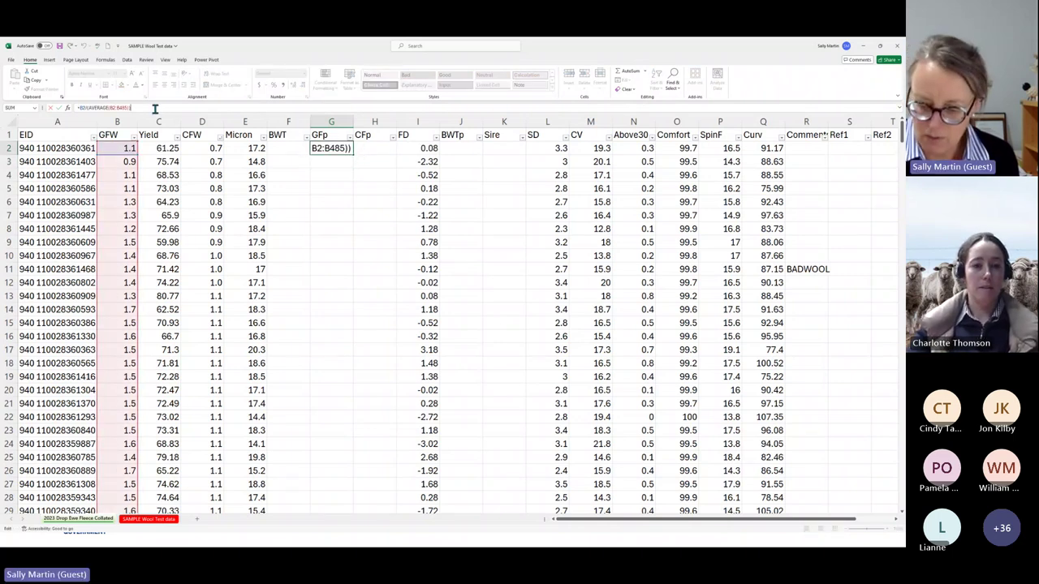
{"action": "type", "text": "*100"}
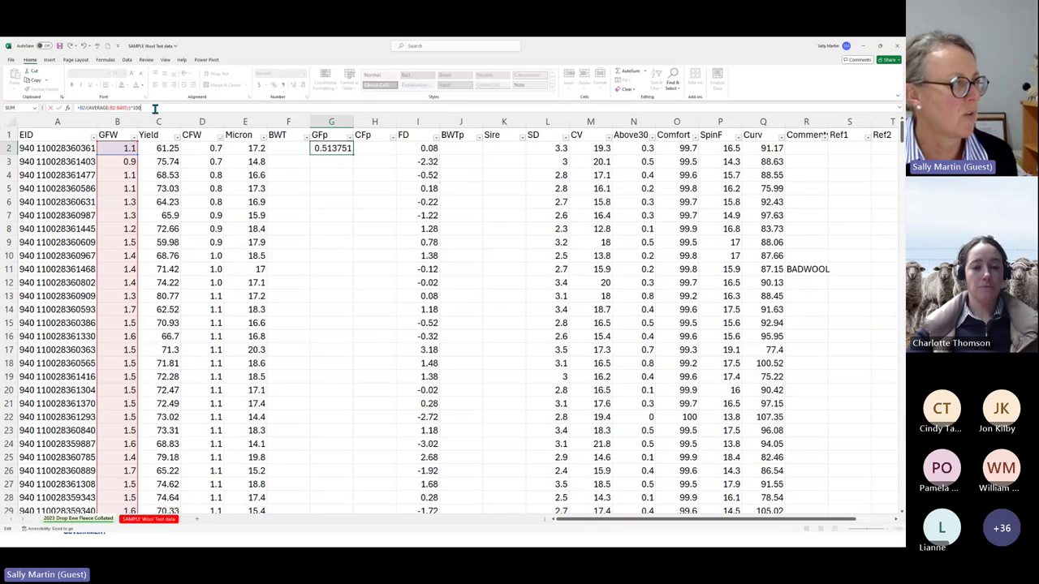
{"action": "key", "text": "Return"}
{"action": "left_click", "coordinate": [331, 149]}
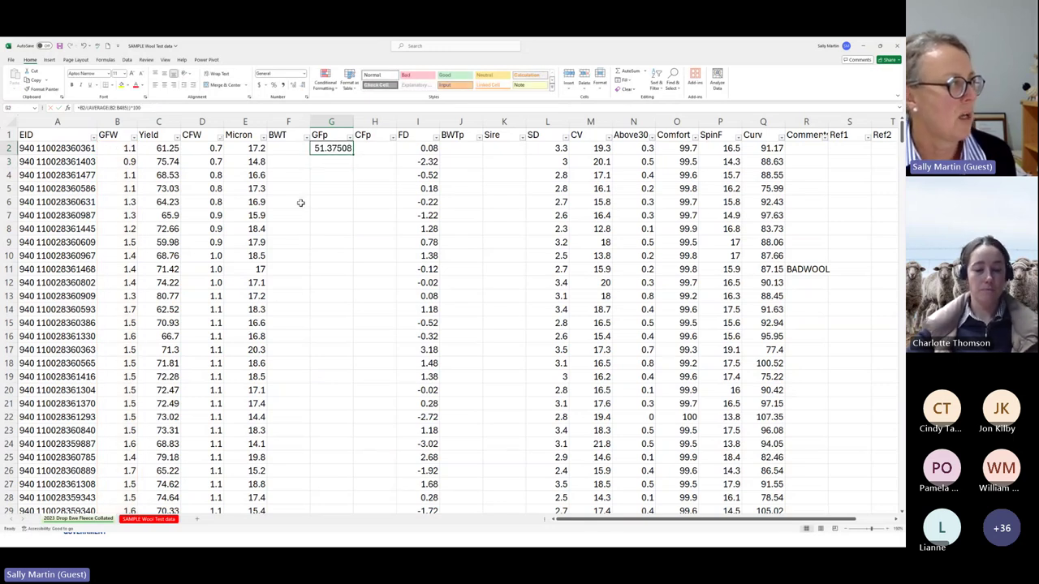
- Remove the *100 factor from the G2 formula
{"action": "left_click", "coordinate": [152, 105]}
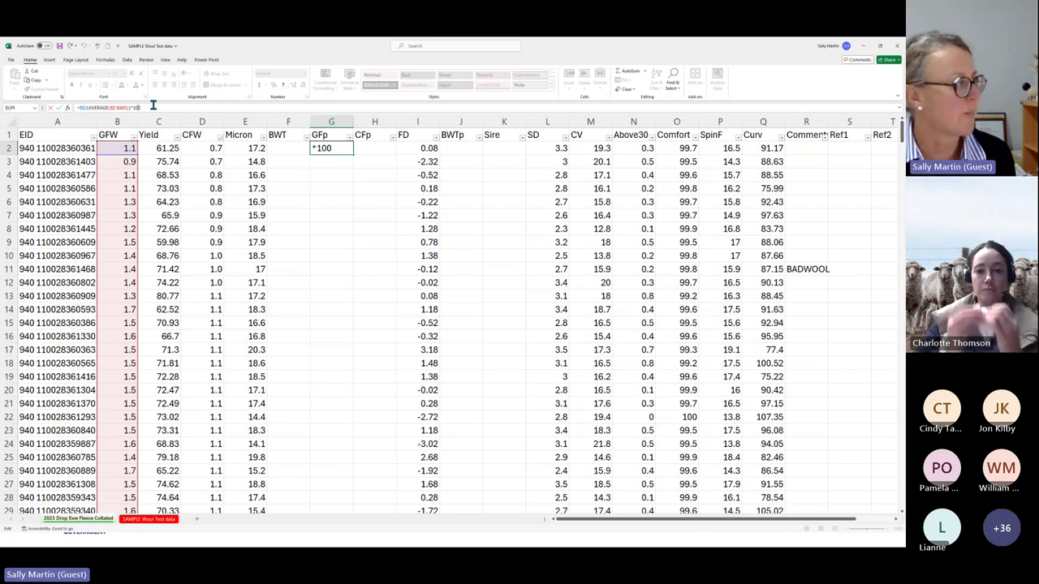
{"action": "key", "text": "BackSpace"}
{"action": "key", "text": "BackSpace"}
{"action": "key", "text": "BackSpace"}
{"action": "key", "text": "BackSpace"}
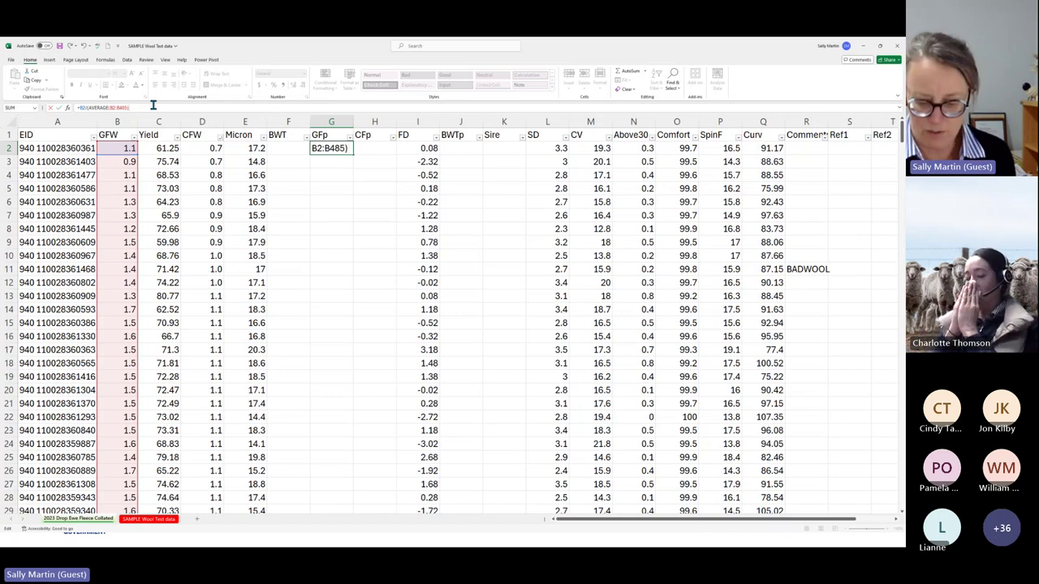
{"action": "key", "text": "Return"}
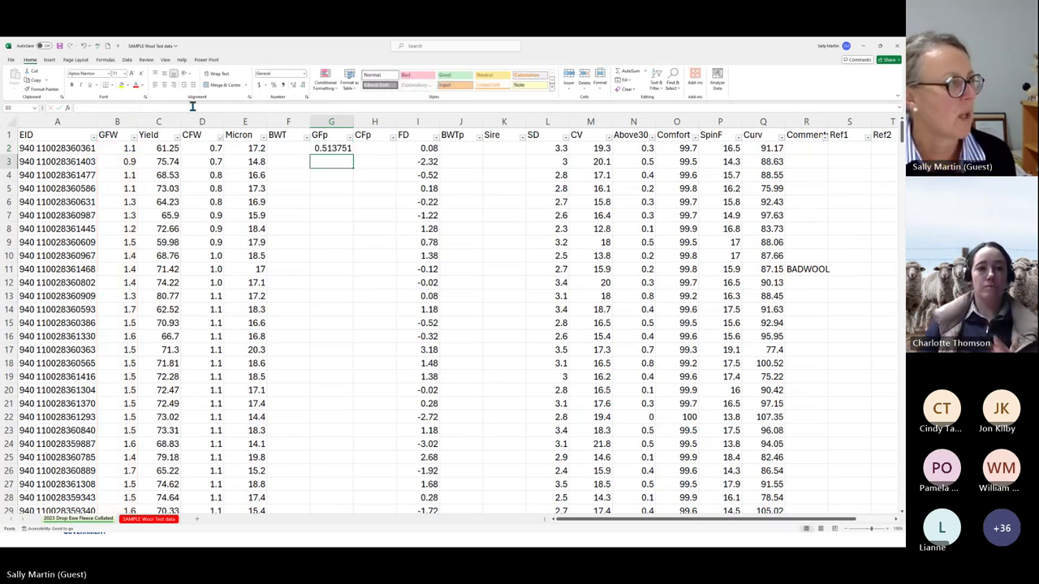
- Try displaying G2 in percentage format and undo the formatting
{"action": "left_click", "coordinate": [325, 148]}
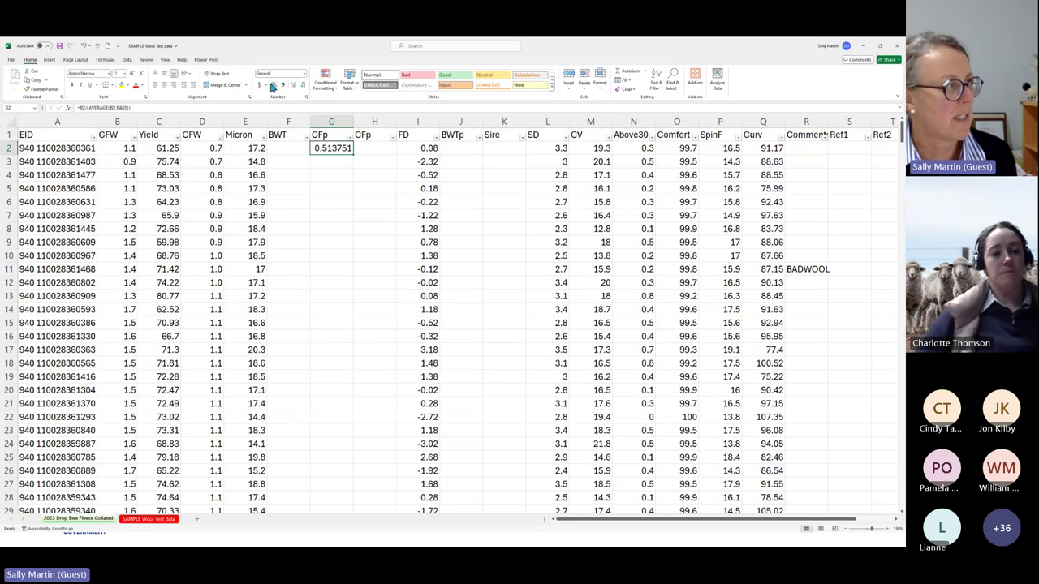
{"action": "left_click", "coordinate": [275, 87]}
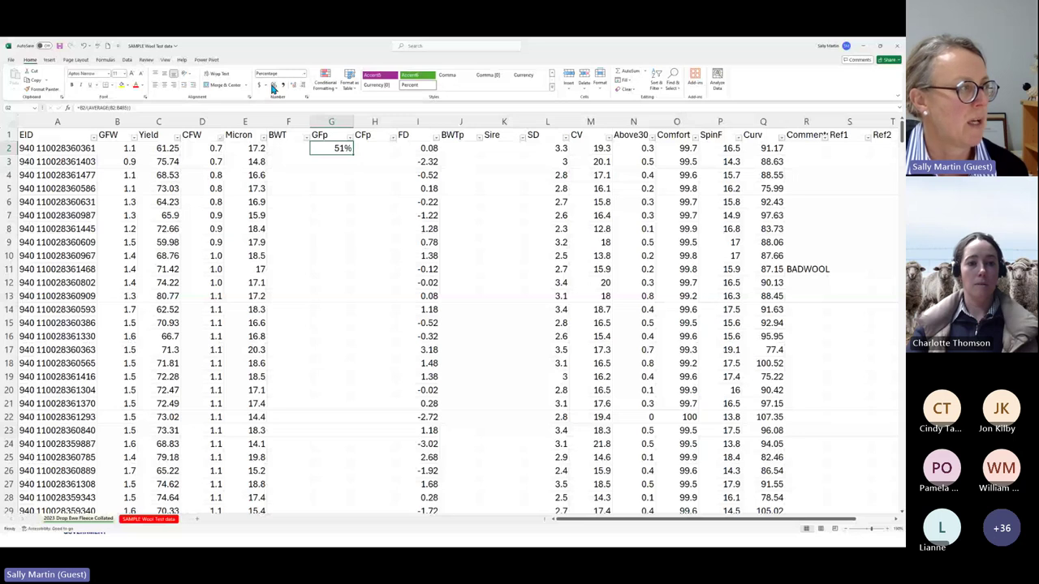
{"action": "left_click", "coordinate": [84, 47]}
- Append *100 to the G2 formula so the relative GFW is expressed on a base of 100
{"action": "left_click", "coordinate": [153, 106]}
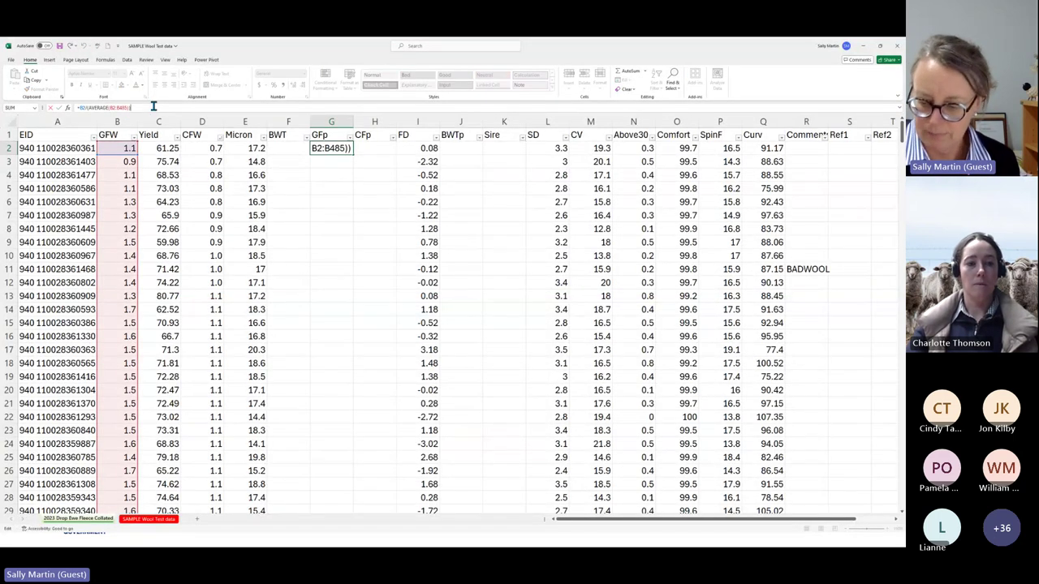
{"action": "type", "text": "*"}
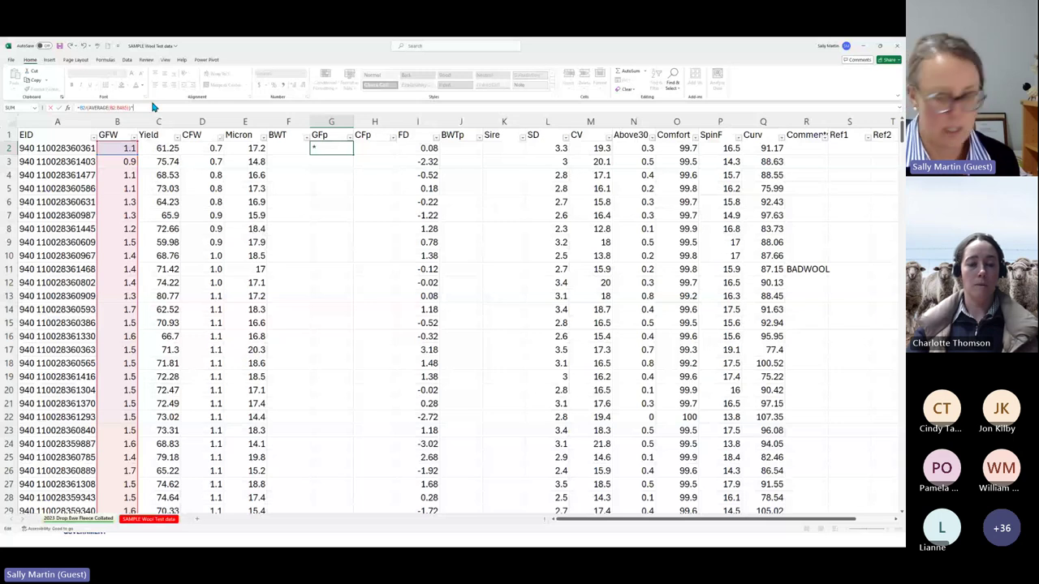
{"action": "type", "text": "100"}
{"action": "key", "text": "Return"}
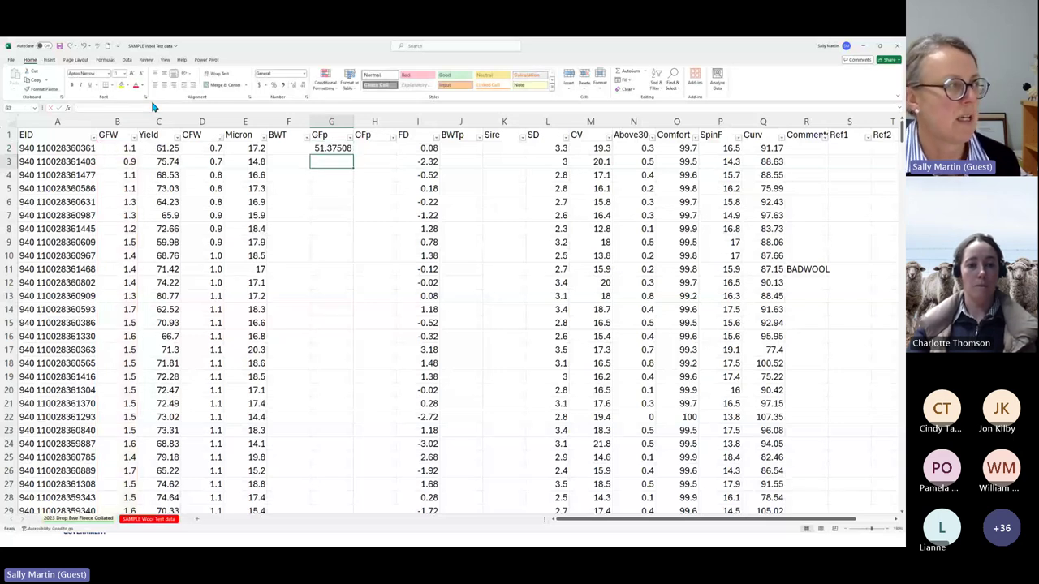
- Reduce the number format of G2 to one decimal place
{"action": "left_click", "coordinate": [331, 148]}
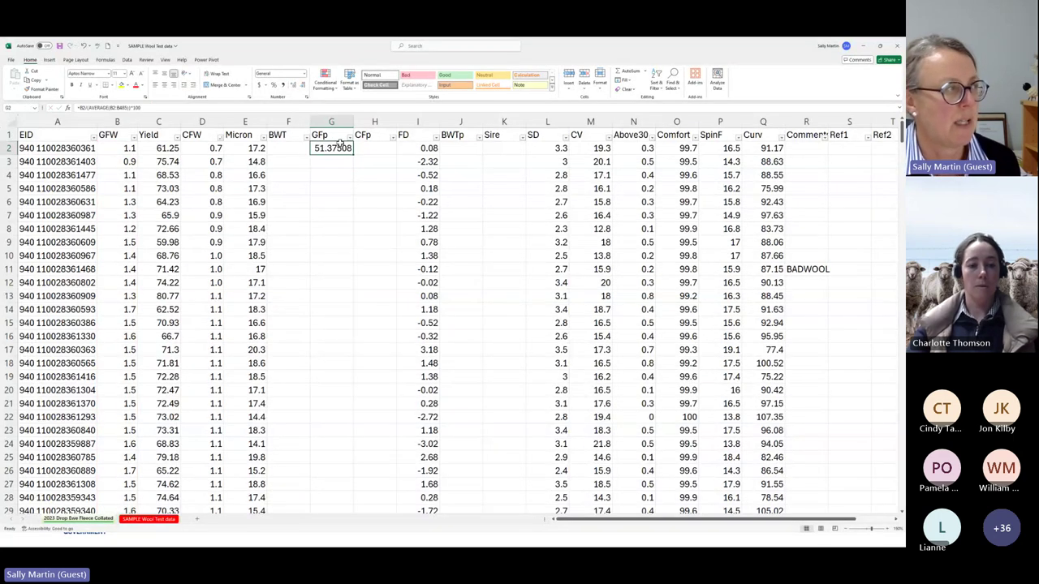
{"action": "left_click", "coordinate": [304, 87]}
{"action": "left_click", "coordinate": [305, 87]}
{"action": "left_click", "coordinate": [305, 87]}
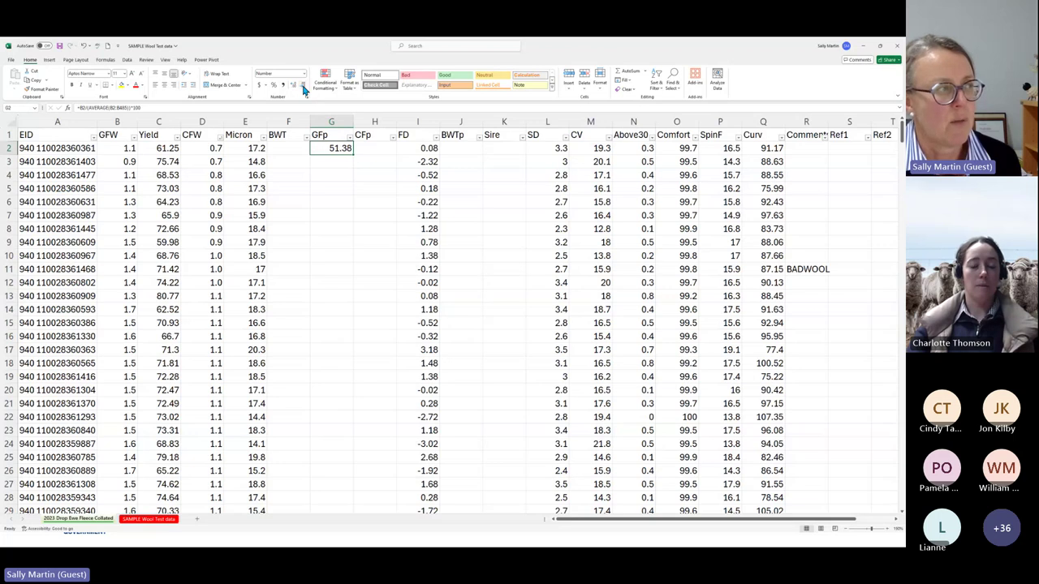
{"action": "left_click", "coordinate": [304, 87]}
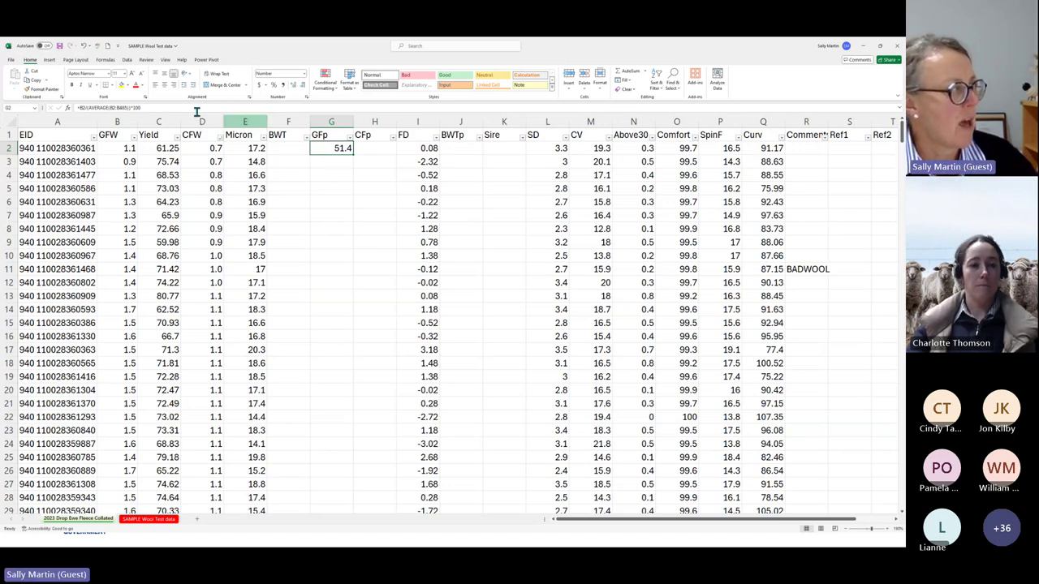
{"action": "left_click", "coordinate": [319, 220]}
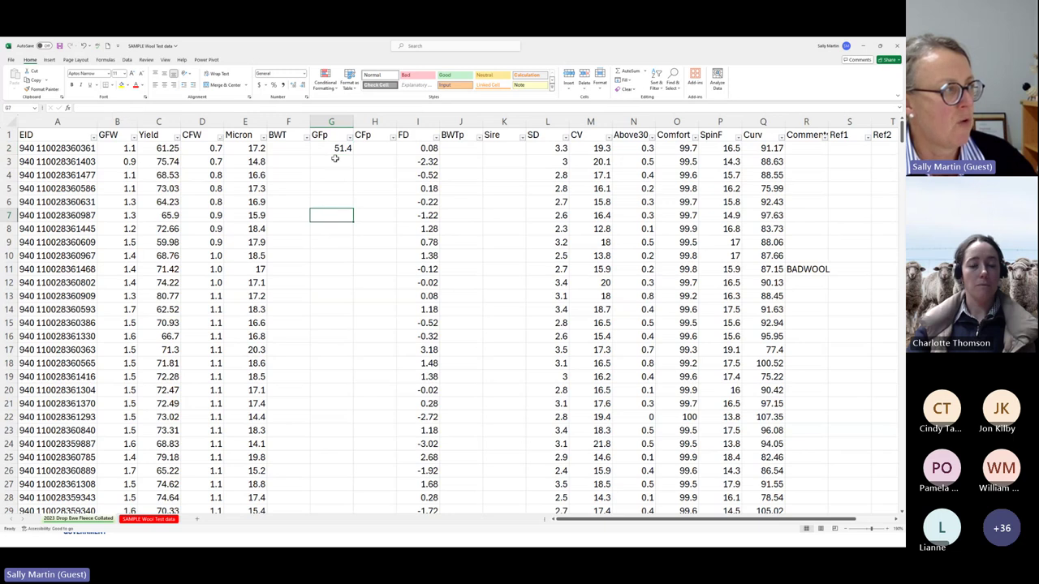
- Make the AVERAGE range in the G2 formula absolute as $B$2:$B$485
{"action": "left_click", "coordinate": [338, 149]}
{"action": "left_click", "coordinate": [114, 105]}
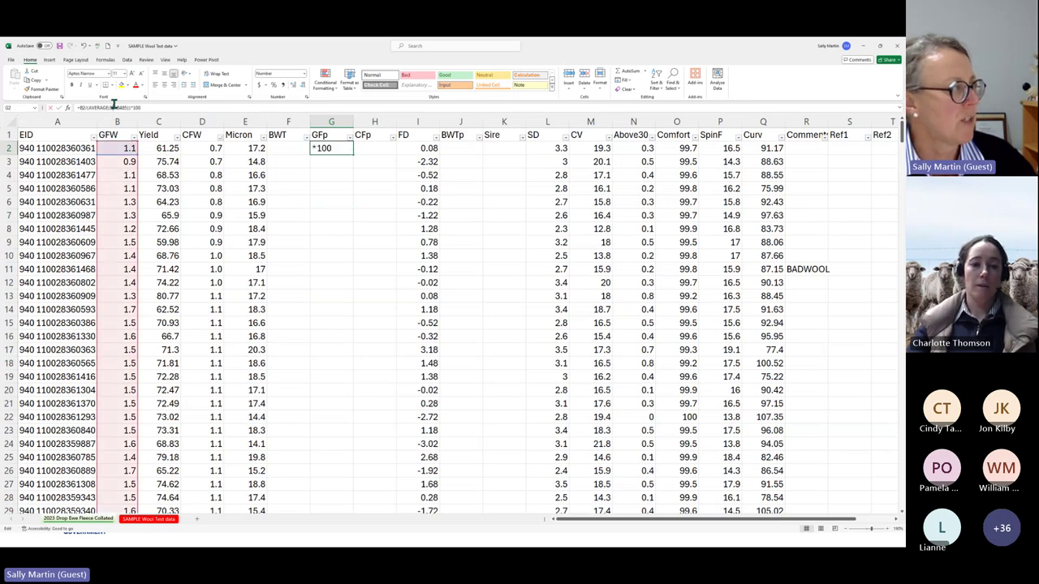
{"action": "left_click", "coordinate": [114, 106]}
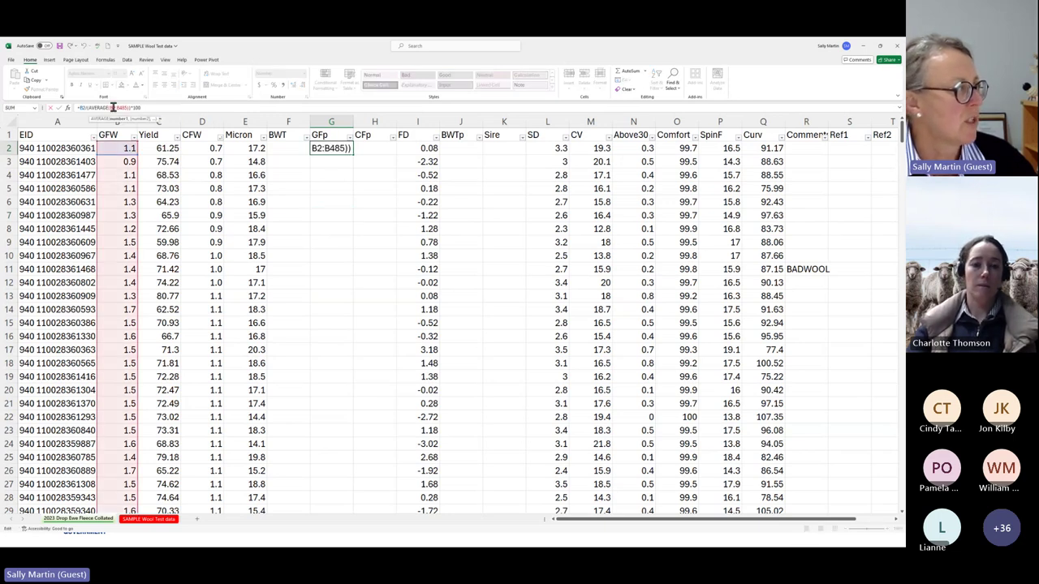
{"action": "left_click_drag", "start_coordinate": [111, 108], "coordinate": [128, 110]}
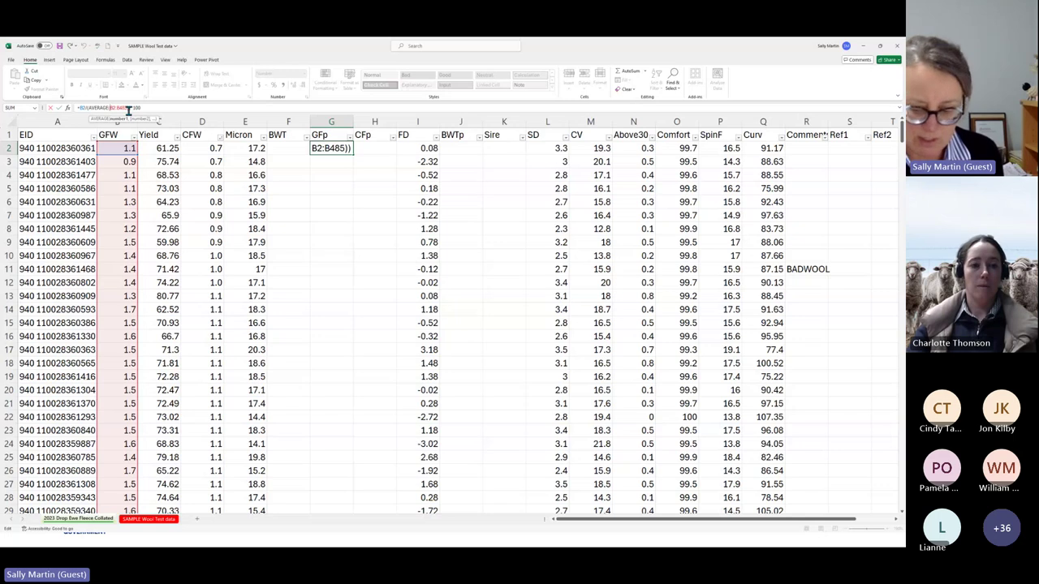
{"action": "key", "text": "F4"}
{"action": "key", "text": "F4"}
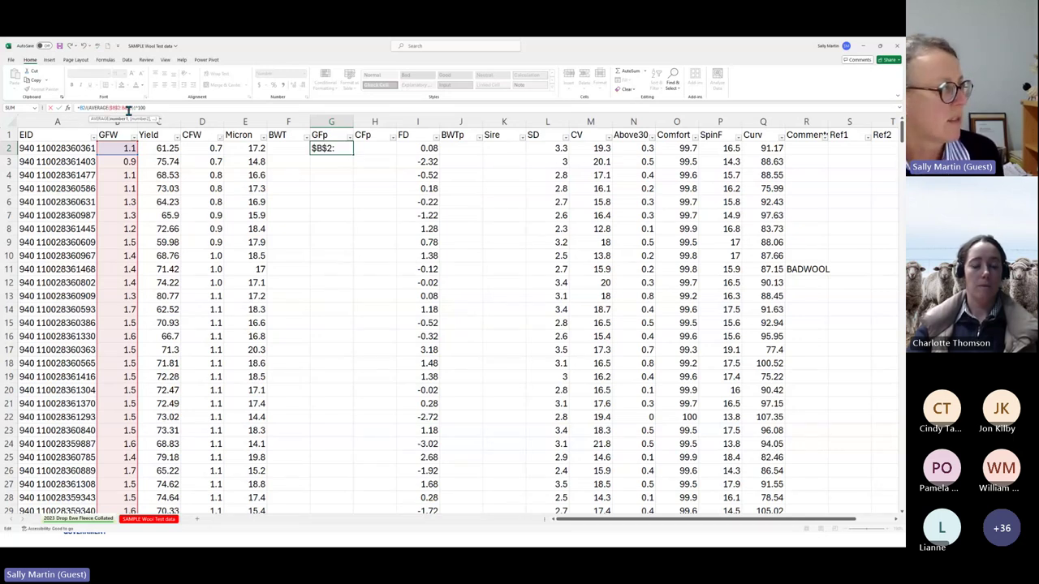
{"action": "key", "text": "F4"}
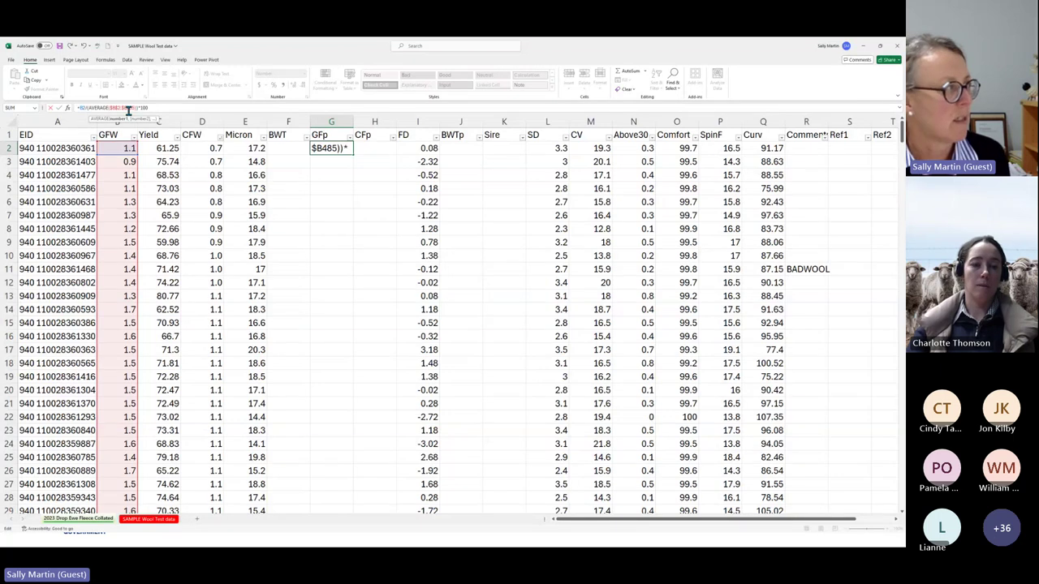
{"action": "key", "text": "Return"}
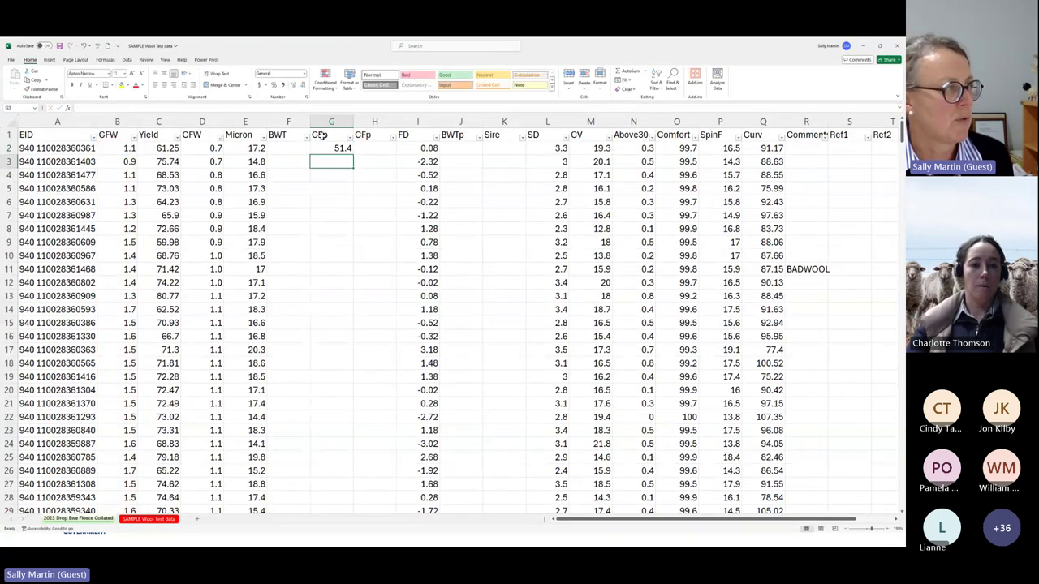
{"action": "left_click", "coordinate": [327, 148]}
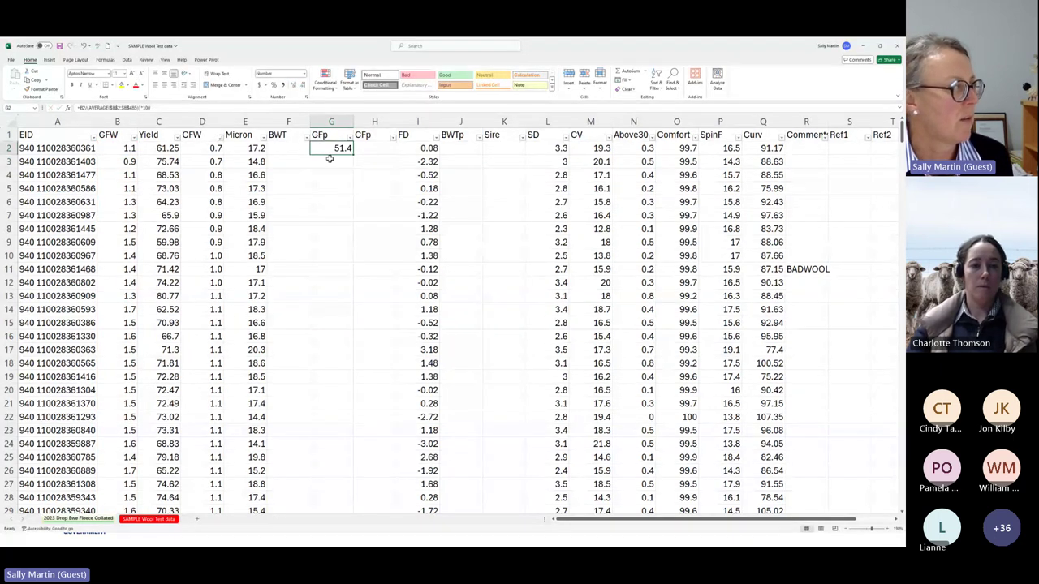
{"action": "key", "text": "F2"}
{"action": "key", "text": "Left"}
{"action": "key", "text": "Left"}
{"action": "key", "text": "Left"}
{"action": "key", "text": "Left"}
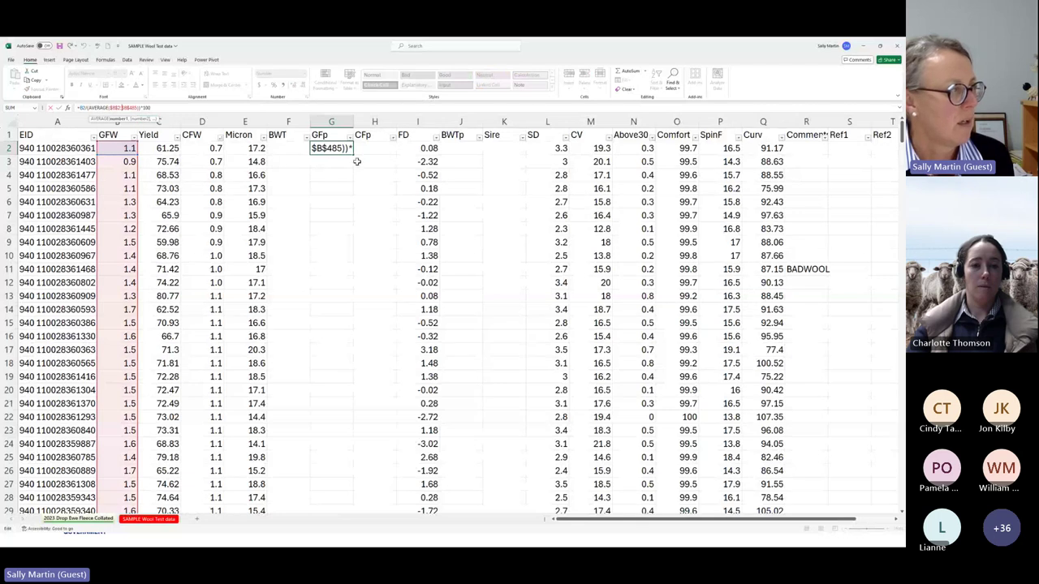
{"action": "type", "text": "G"}
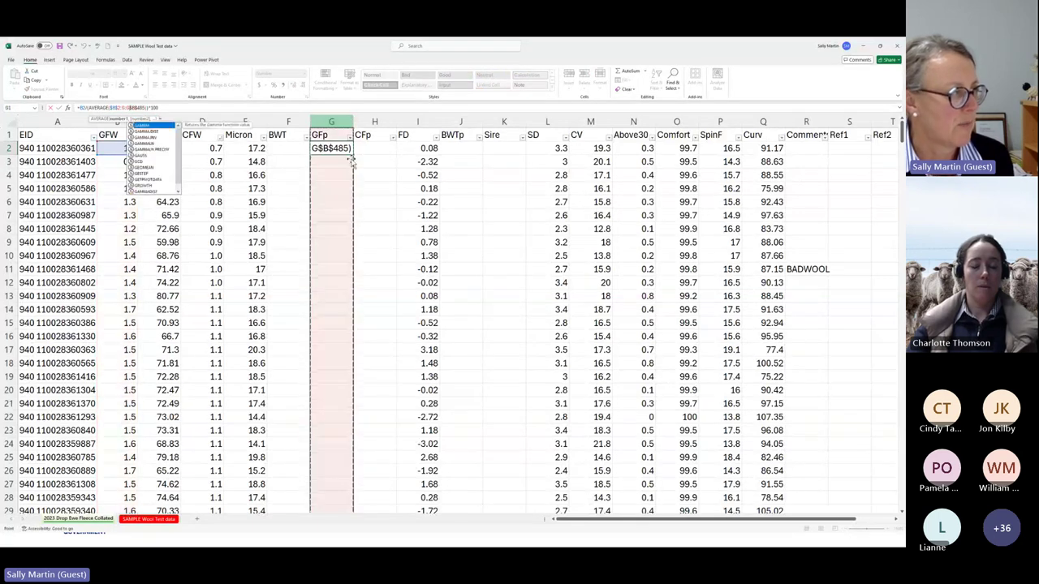
{"action": "left_click", "coordinate": [85, 48]}
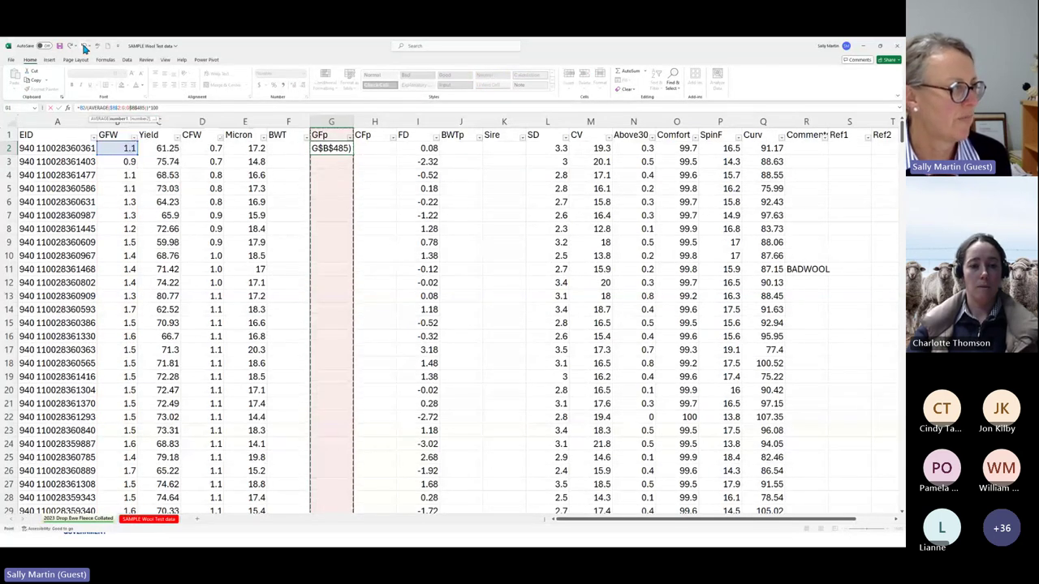
{"action": "key", "text": "BackSpace"}
{"action": "key", "text": "Return"}
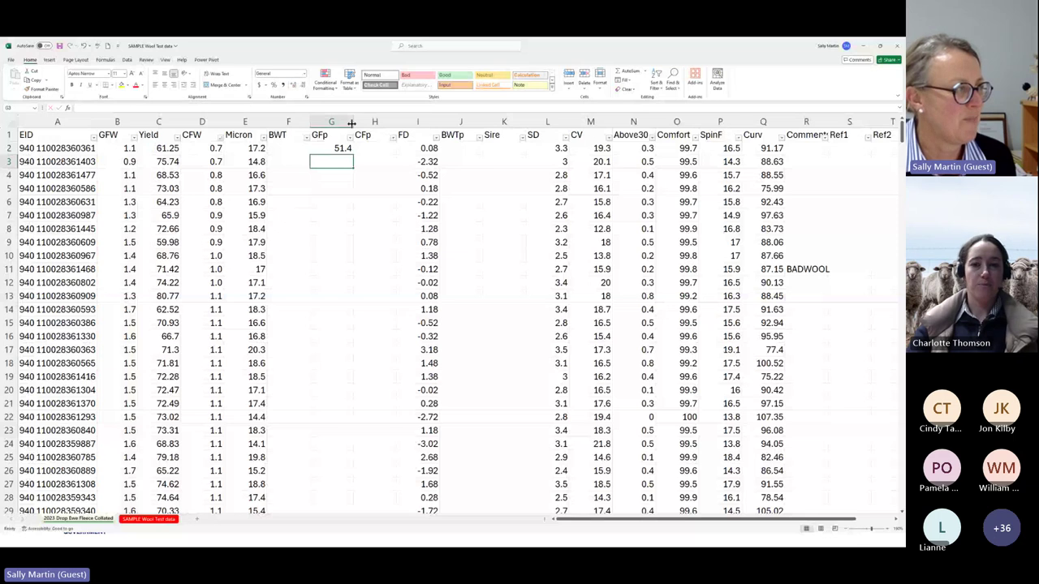
- Widen the GFp column G and check the absolute average range in G2's formula
{"action": "left_click_drag", "start_coordinate": [352, 122], "coordinate": [418, 126]}
{"action": "left_click", "coordinate": [391, 150]}
{"action": "left_click", "coordinate": [134, 108]}
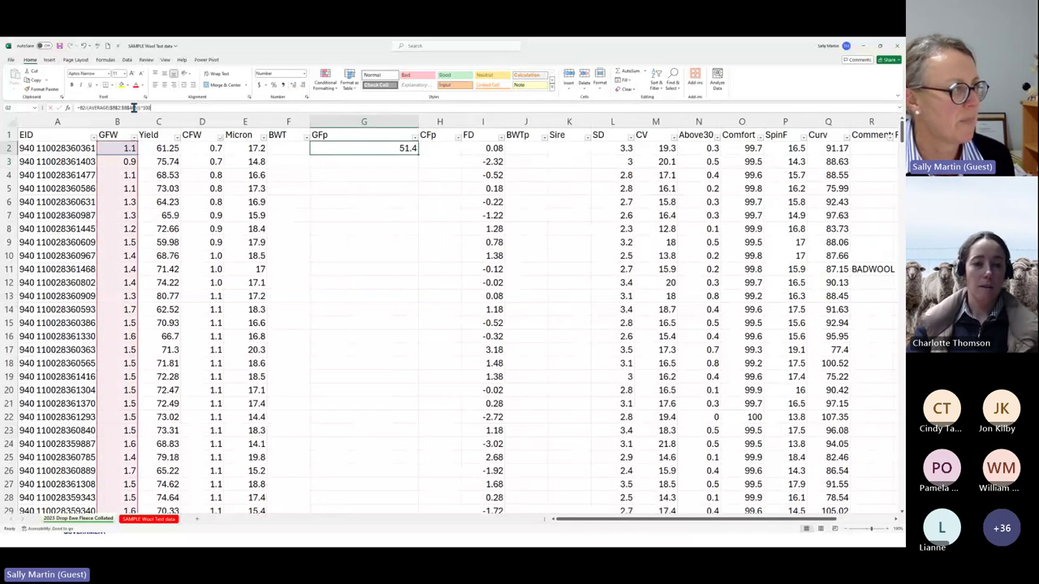
{"action": "left_click", "coordinate": [332, 148]}
{"action": "key", "text": "BackSpace"}
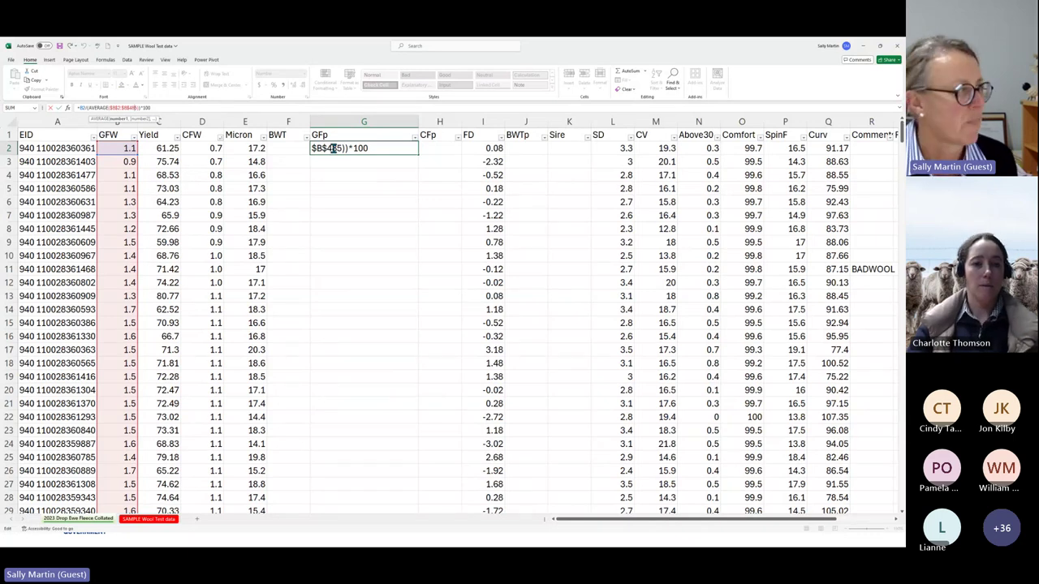
{"action": "key", "text": "Return"}
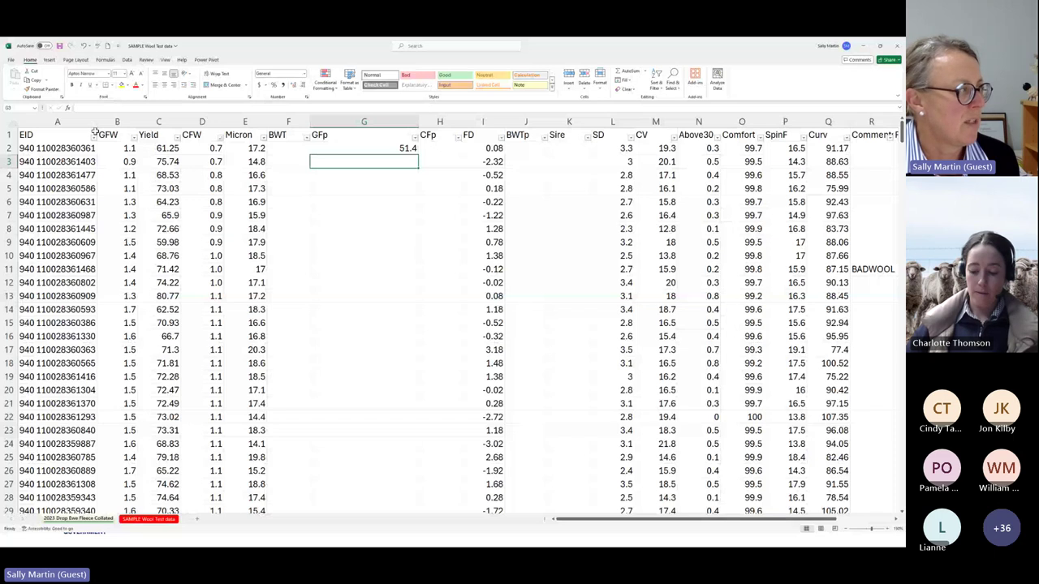
- Insert a blank row above the header row and enter the average of the GFW values in B1 as =AVERAGE(B3:B486)
{"action": "left_click", "coordinate": [12, 134]}
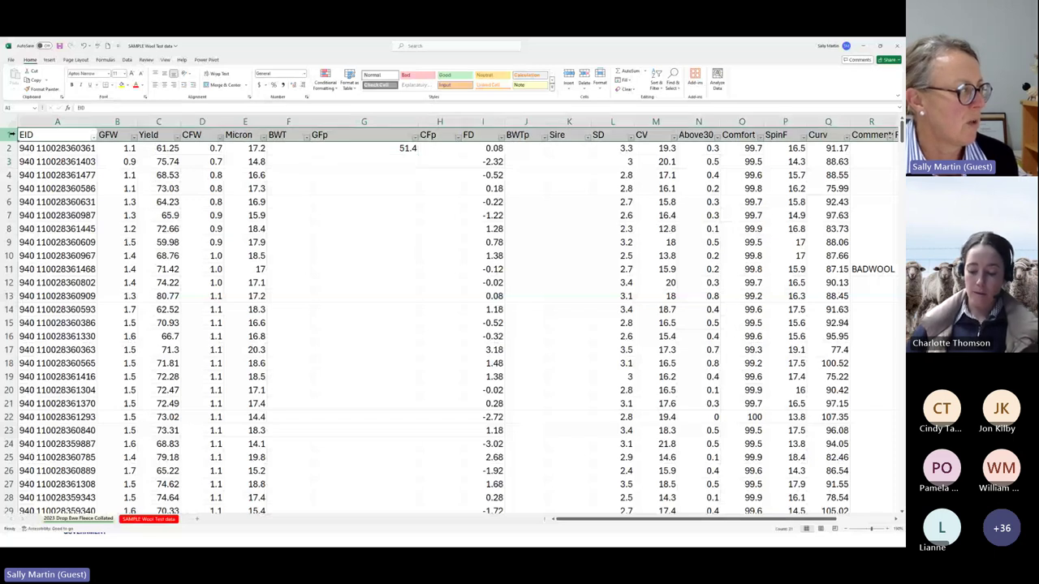
{"action": "key", "text": "ctrl+shift+plus"}
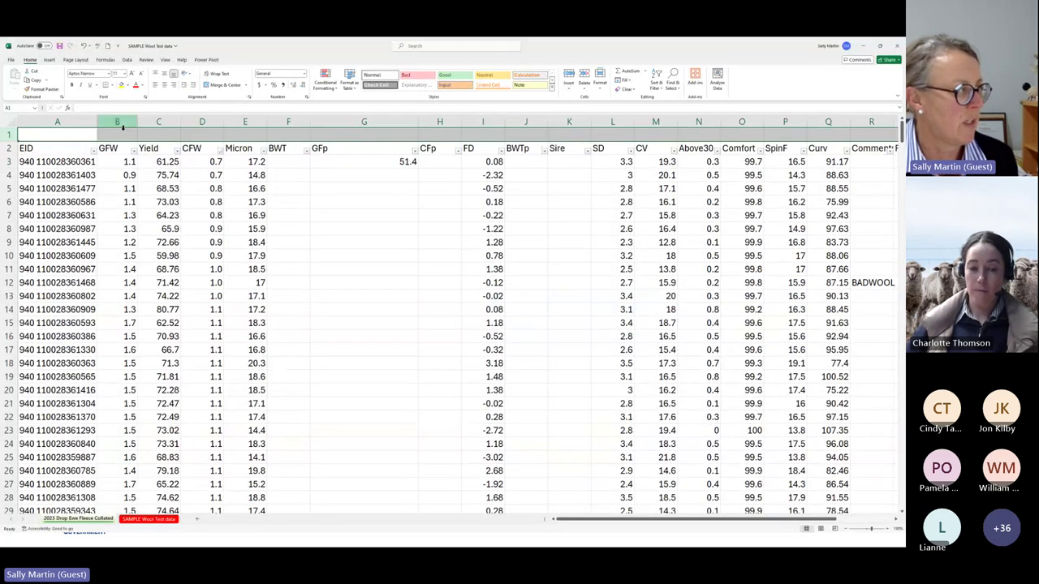
{"action": "left_click", "coordinate": [122, 136]}
{"action": "type", "text": "="}
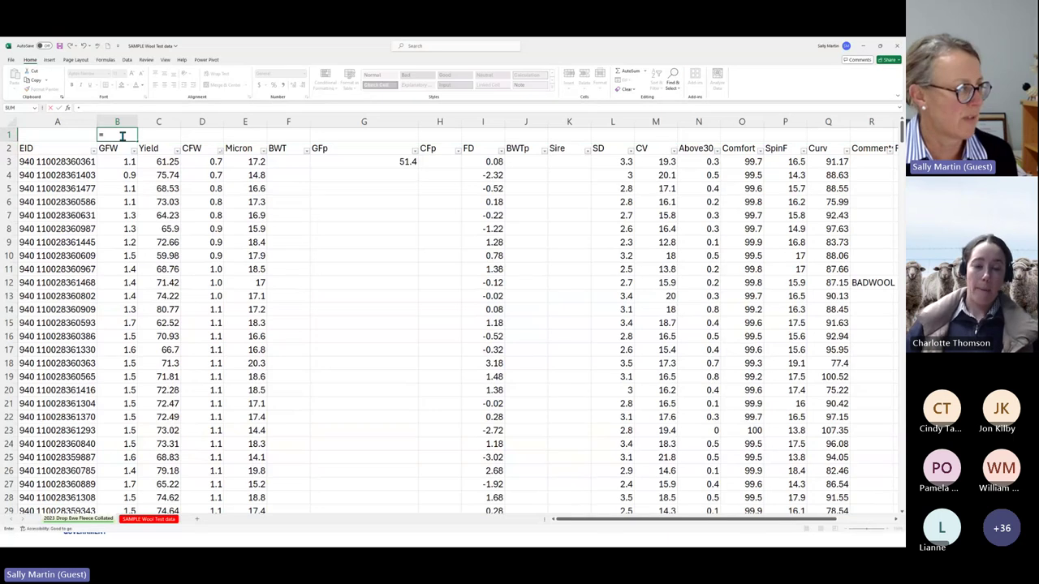
{"action": "type", "text": "average("}
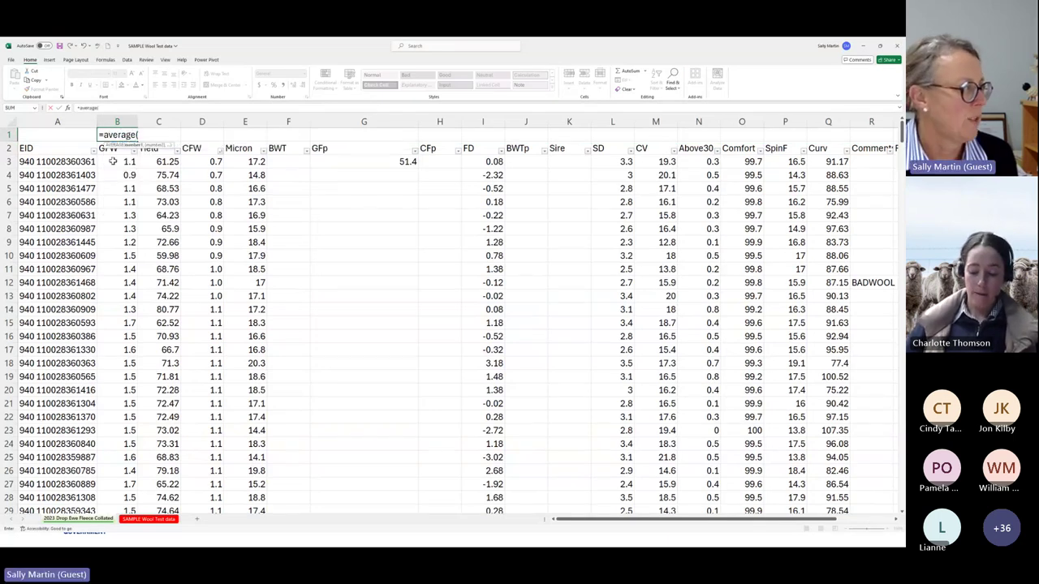
{"action": "left_click", "coordinate": [114, 162]}
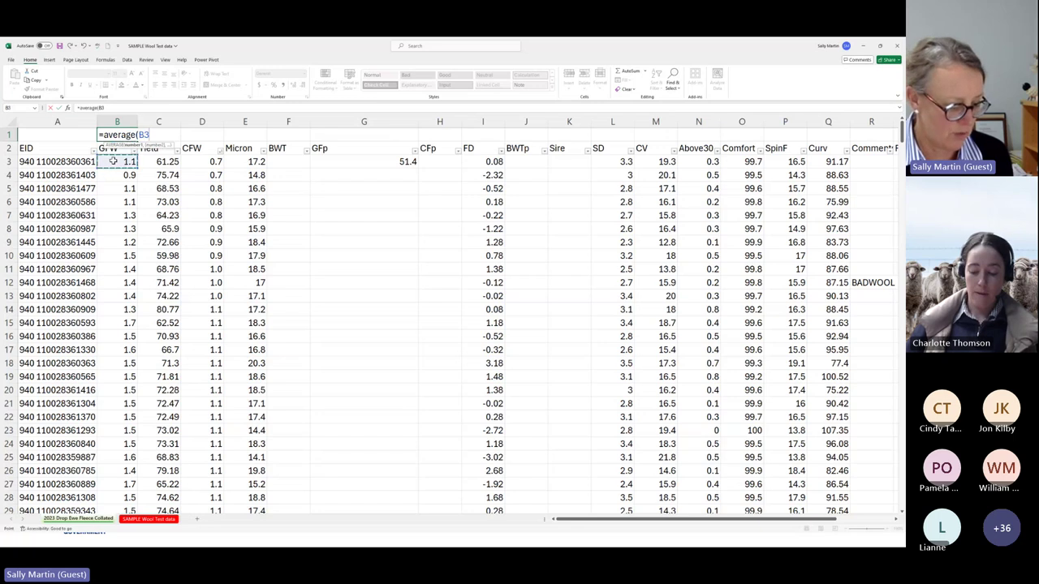
{"action": "key", "text": "ctrl+shift+Down"}
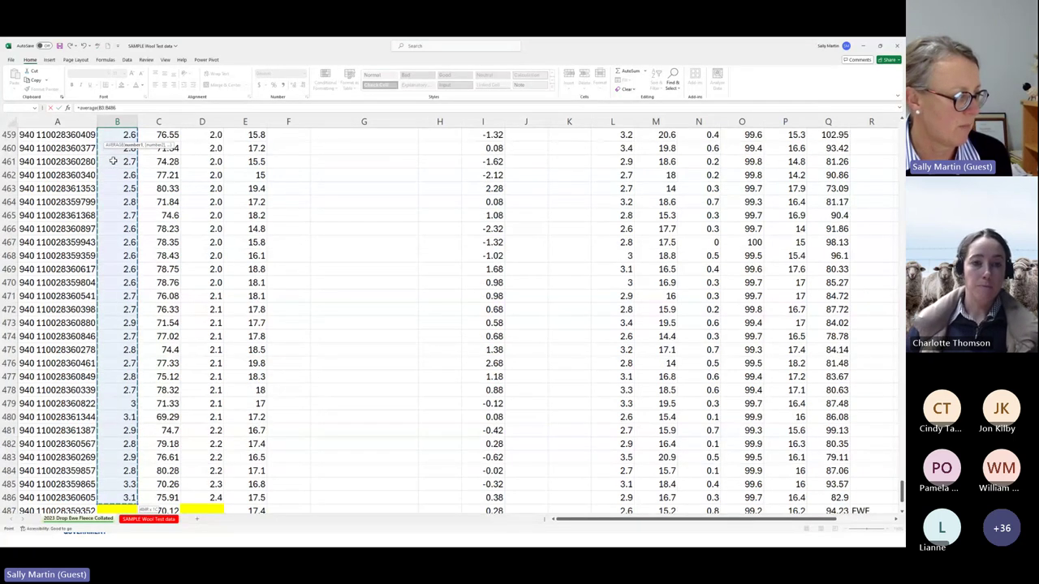
{"action": "key", "text": "Return"}
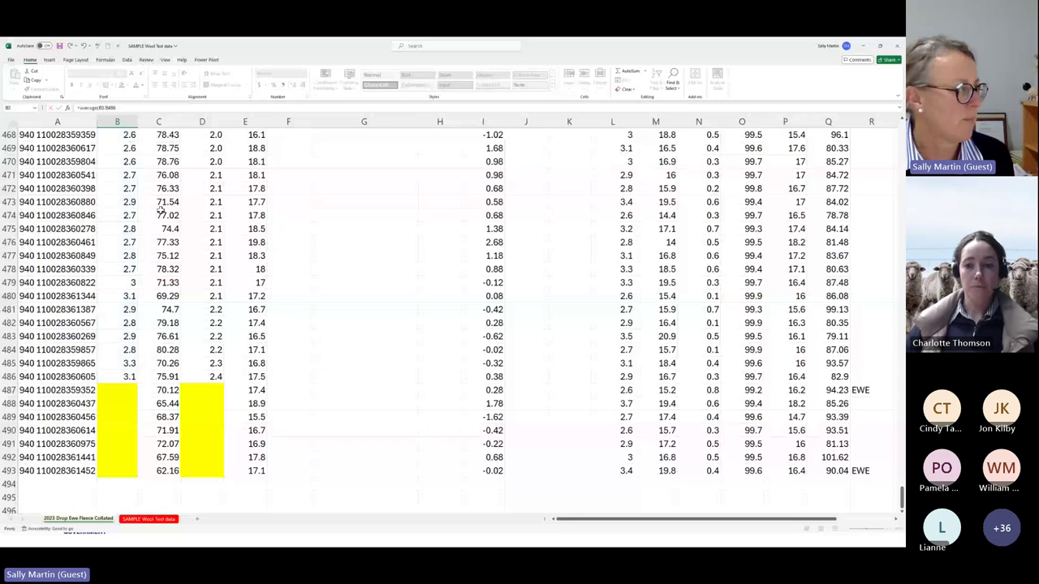
- Format the B1 average to one decimal place and copy it across to the Yield, CFW and Micron columns through E1
{"action": "key", "text": "Up"}
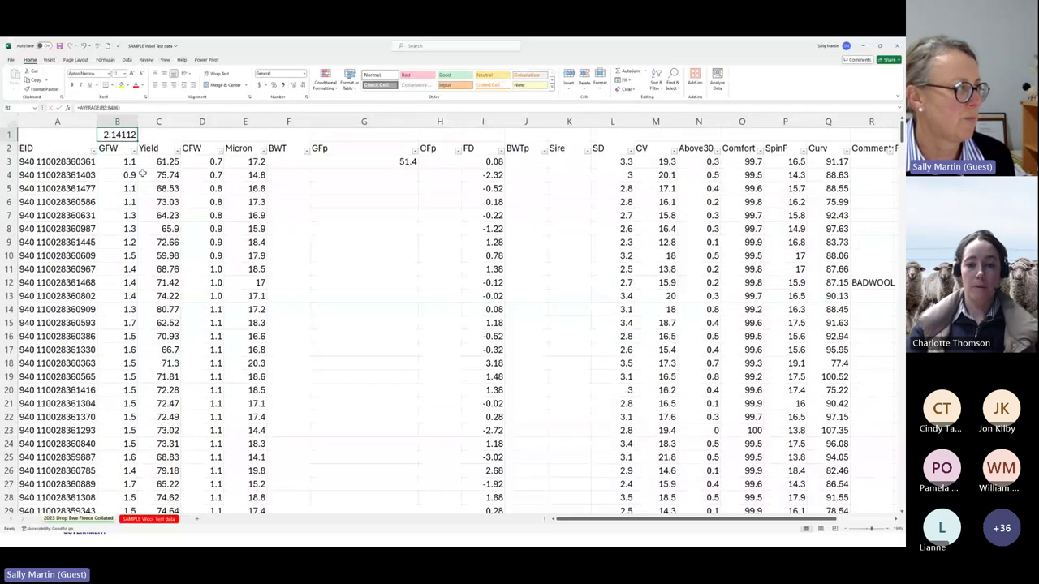
{"action": "left_click", "coordinate": [300, 85]}
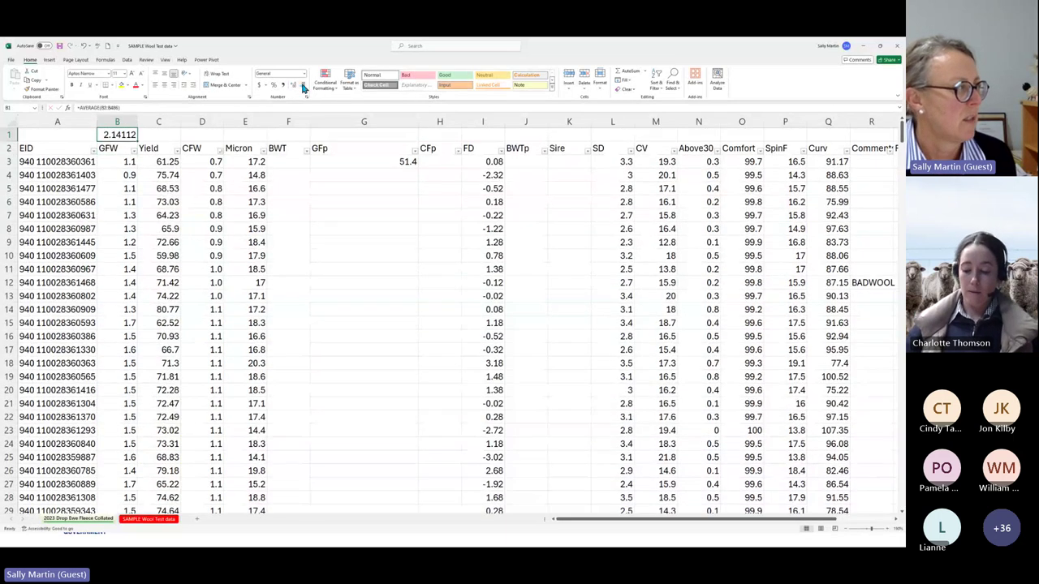
{"action": "left_click", "coordinate": [301, 85]}
{"action": "left_click", "coordinate": [301, 86]}
{"action": "left_click", "coordinate": [303, 87]}
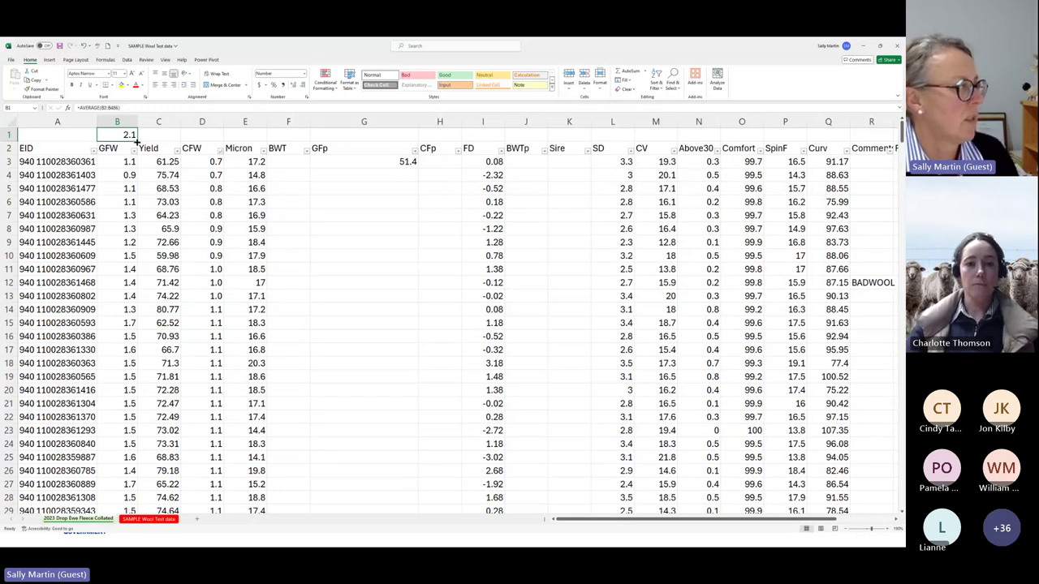
{"action": "left_click_drag", "start_coordinate": [138, 142], "coordinate": [281, 146]}
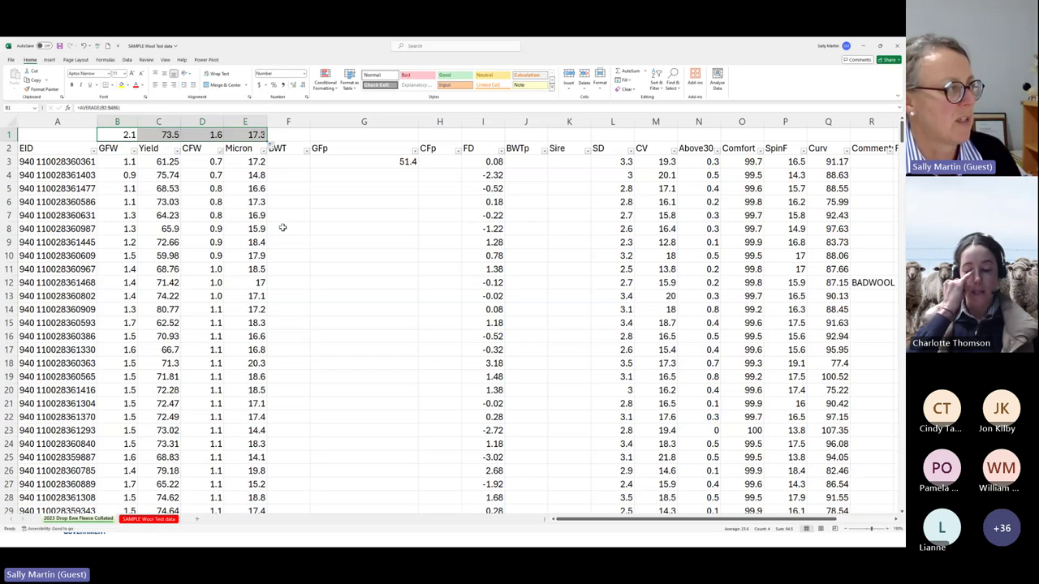
- Fit the GFp column G to its contents and enter =D3/D1 in the first CFp cell, H3
{"action": "left_click", "coordinate": [443, 162]}
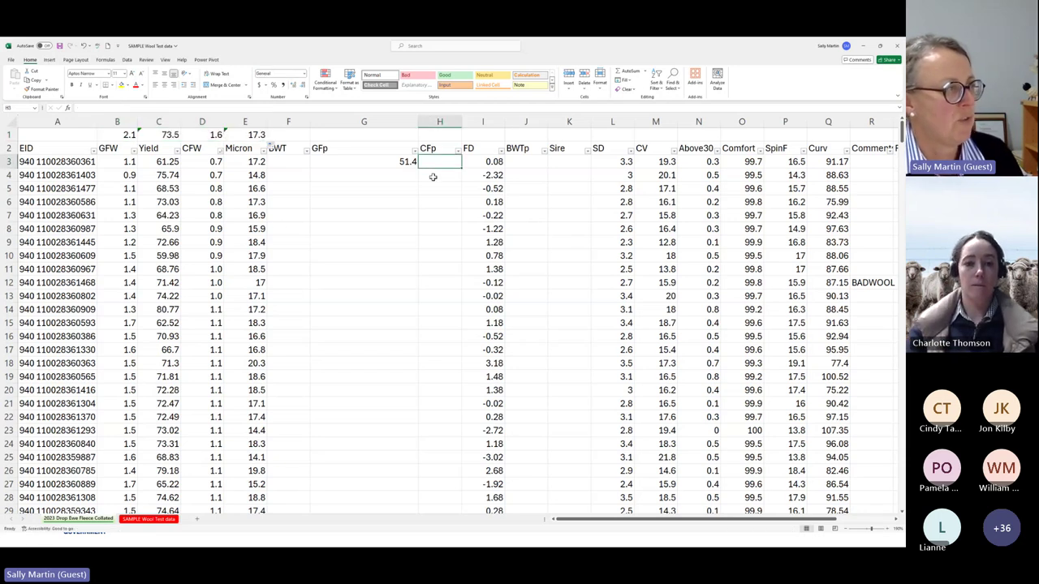
{"action": "double_click", "coordinate": [419, 122]}
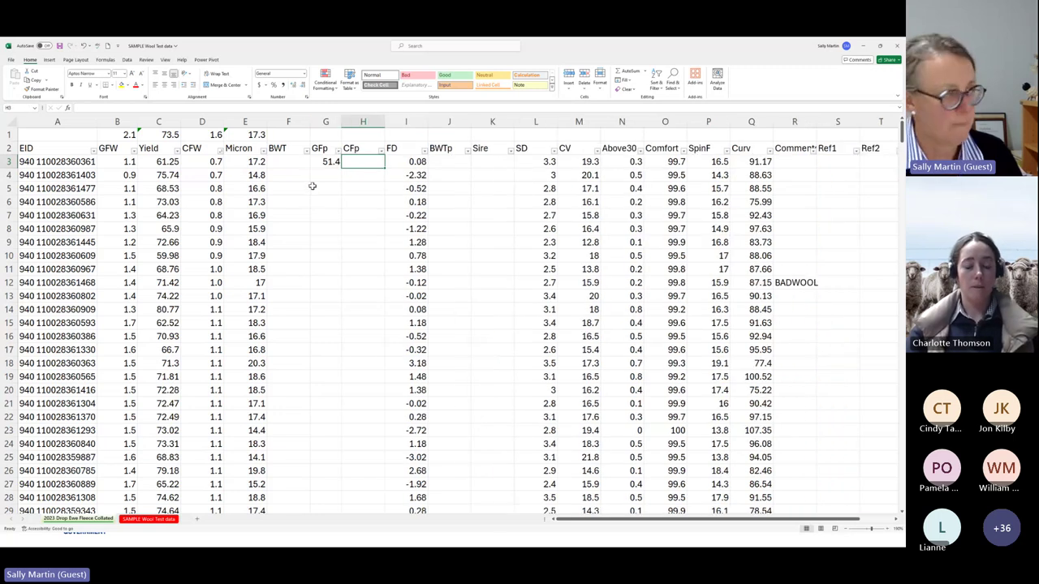
{"action": "type", "text": "="}
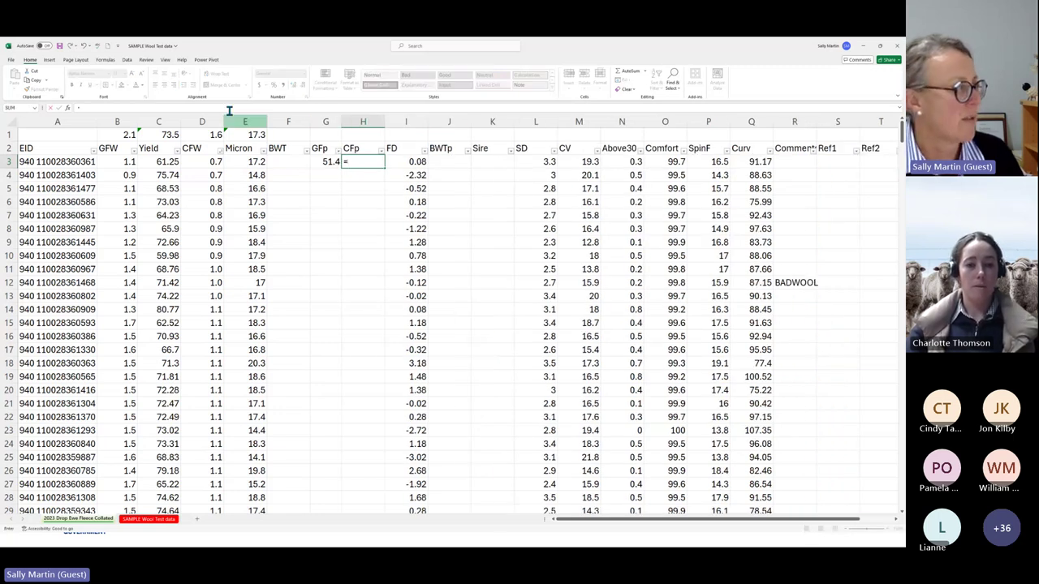
{"action": "left_click", "coordinate": [212, 164]}
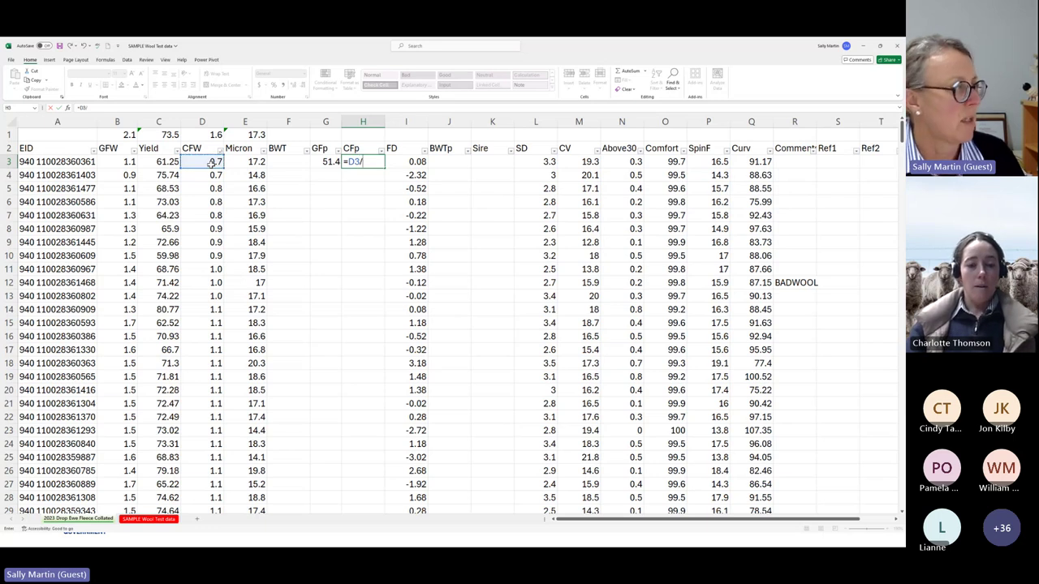
{"action": "left_click", "coordinate": [215, 135]}
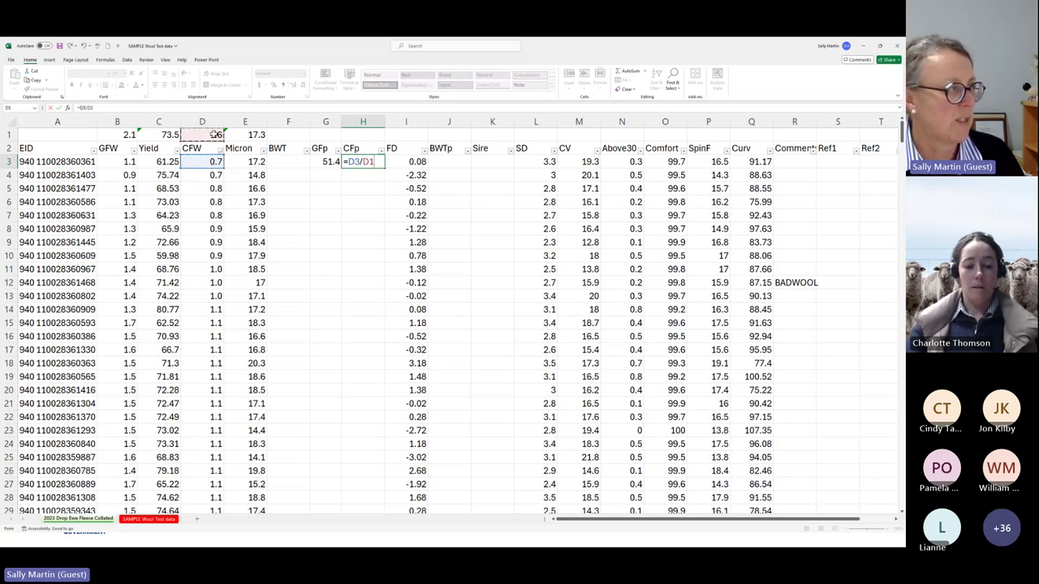
{"action": "key", "text": "Return"}
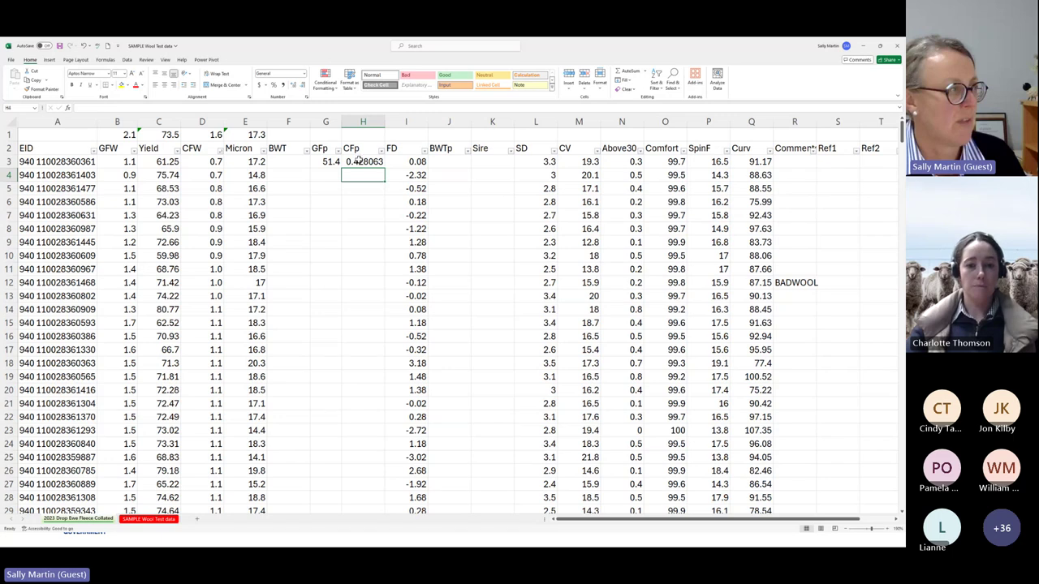
- Change the H3 formula to =(D3/D1)*100 so the relative CFW is expressed on a base of 100
{"action": "key", "text": "Up"}
{"action": "left_click", "coordinate": [114, 108]}
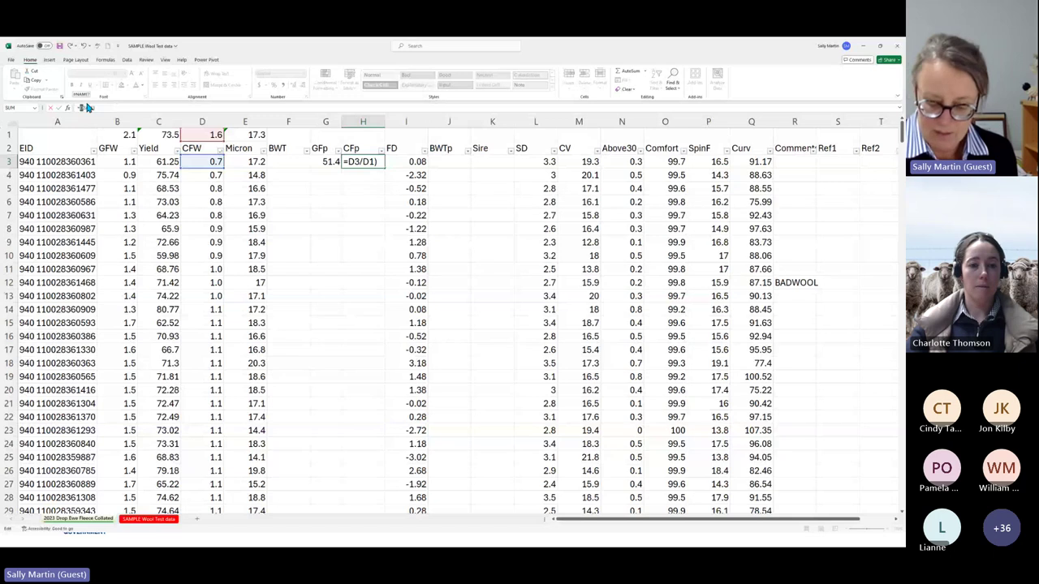
{"action": "left_click", "coordinate": [82, 108]}
{"action": "type", "text": "("}
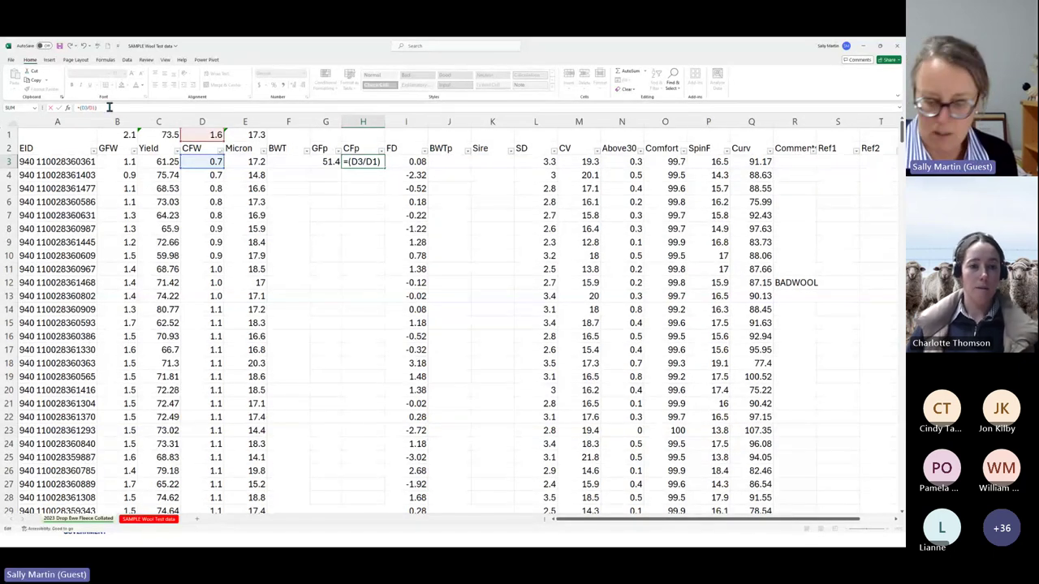
{"action": "type", "text": "*100"}
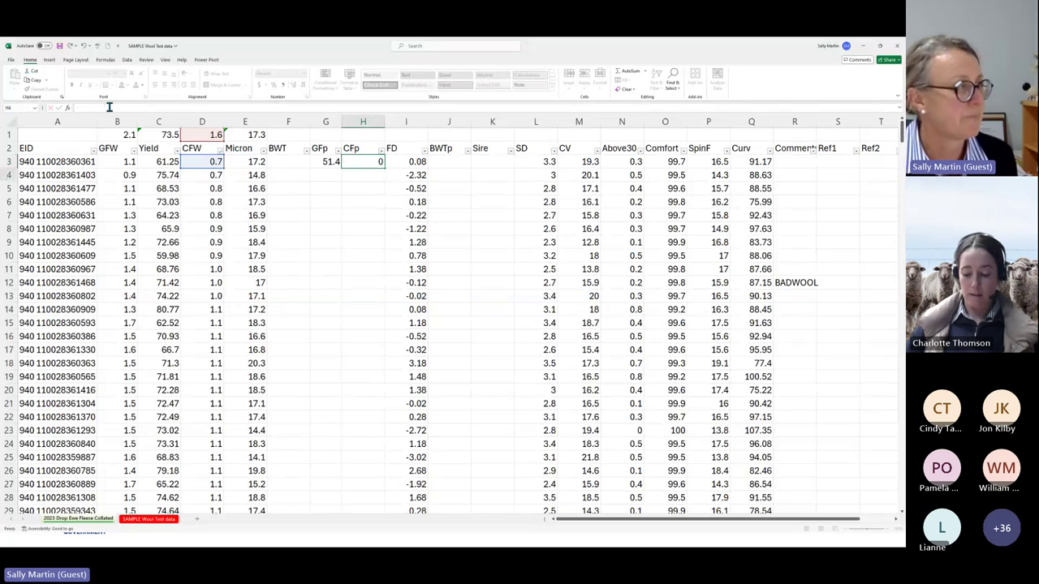
{"action": "key", "text": "Return"}
- Reduce the number format of the CFp value in H3 to one decimal place
{"action": "left_click", "coordinate": [359, 160]}
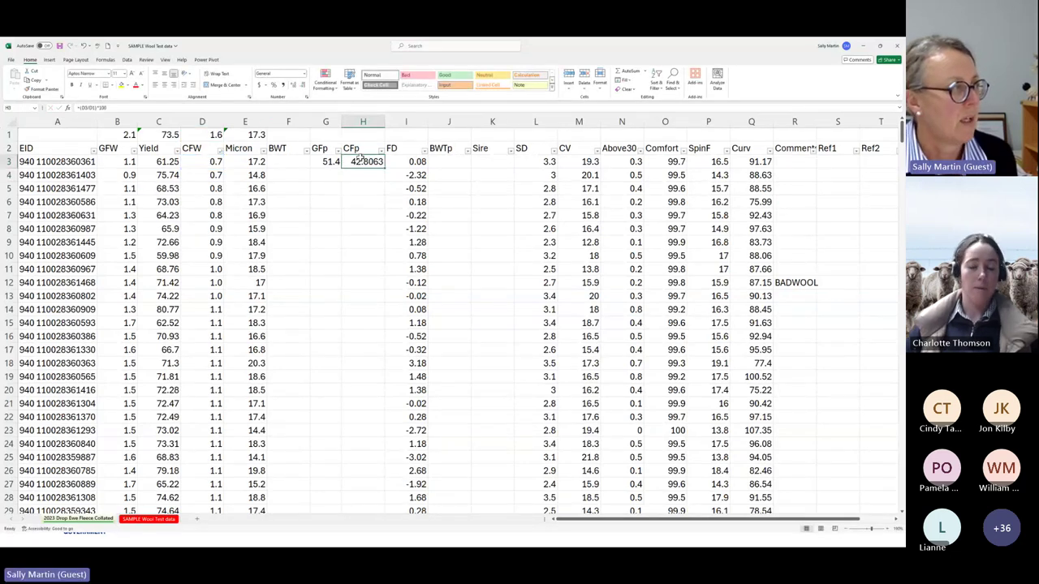
{"action": "left_click", "coordinate": [304, 86]}
{"action": "left_click", "coordinate": [304, 86]}
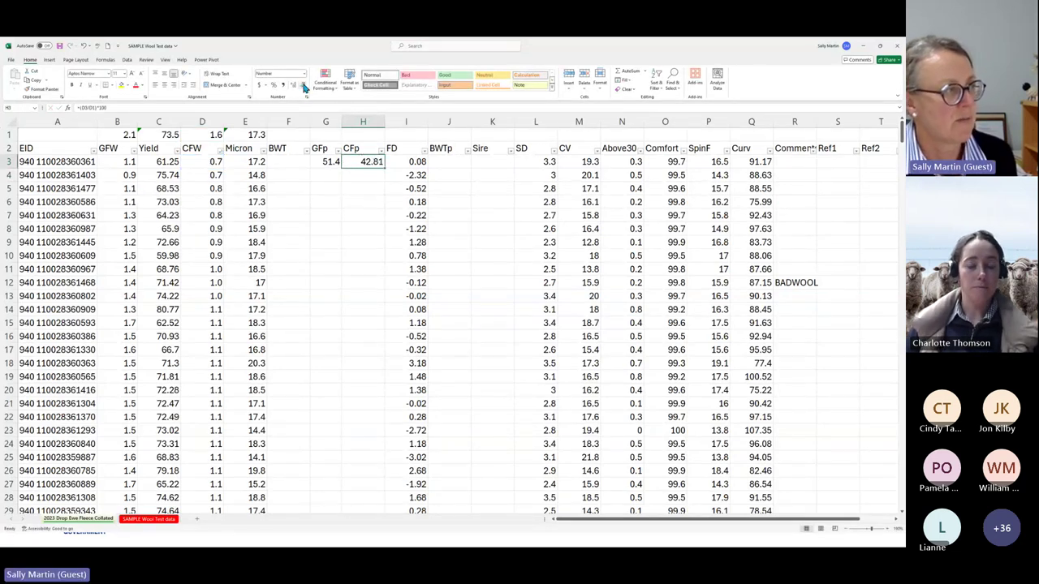
{"action": "left_click", "coordinate": [304, 86]}
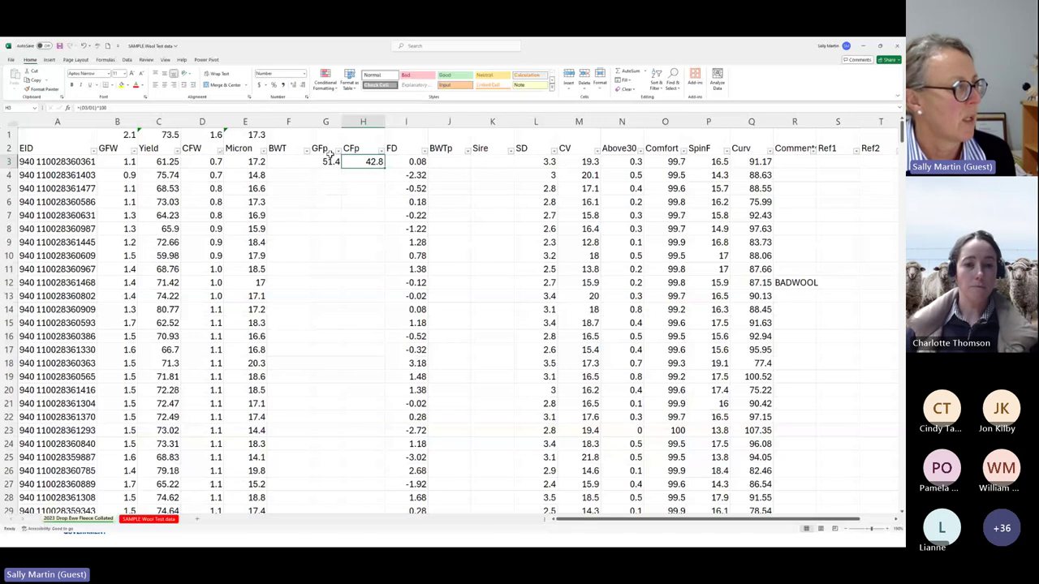
{"action": "left_click", "coordinate": [91, 107]}
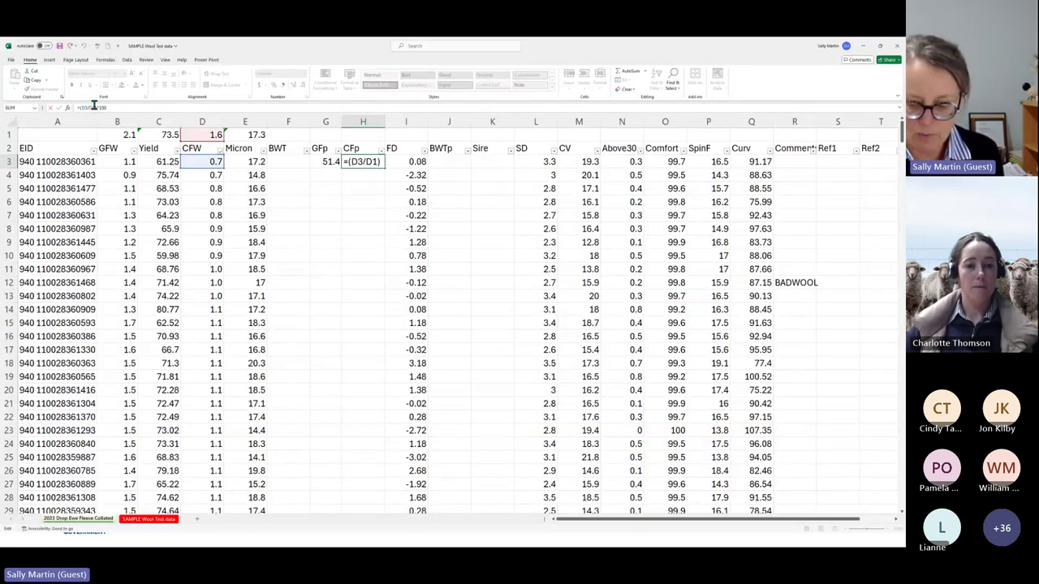
{"action": "key", "text": "F4"}
{"action": "key", "text": "F4"}
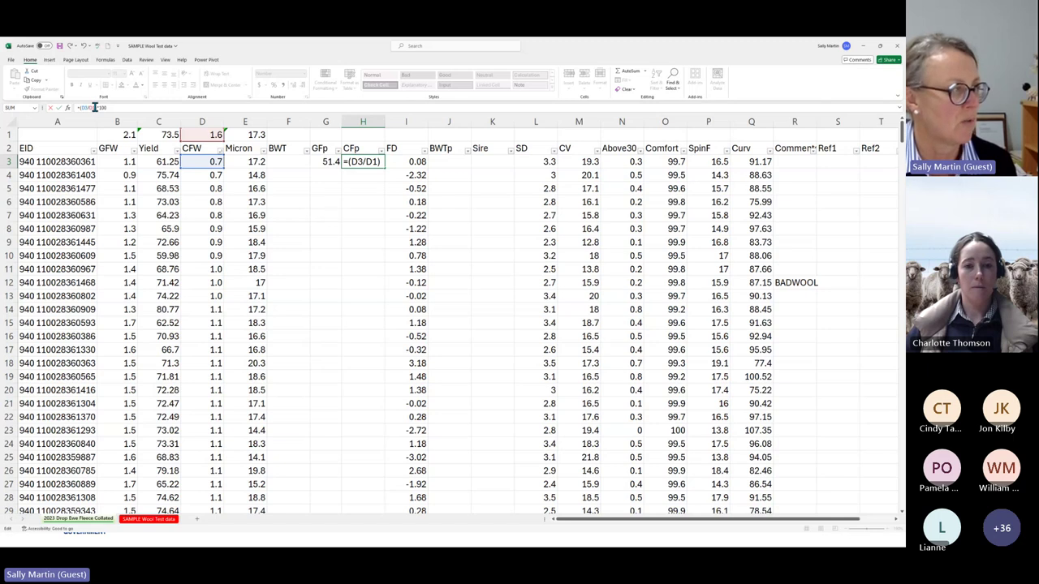
{"action": "left_click", "coordinate": [358, 185]}
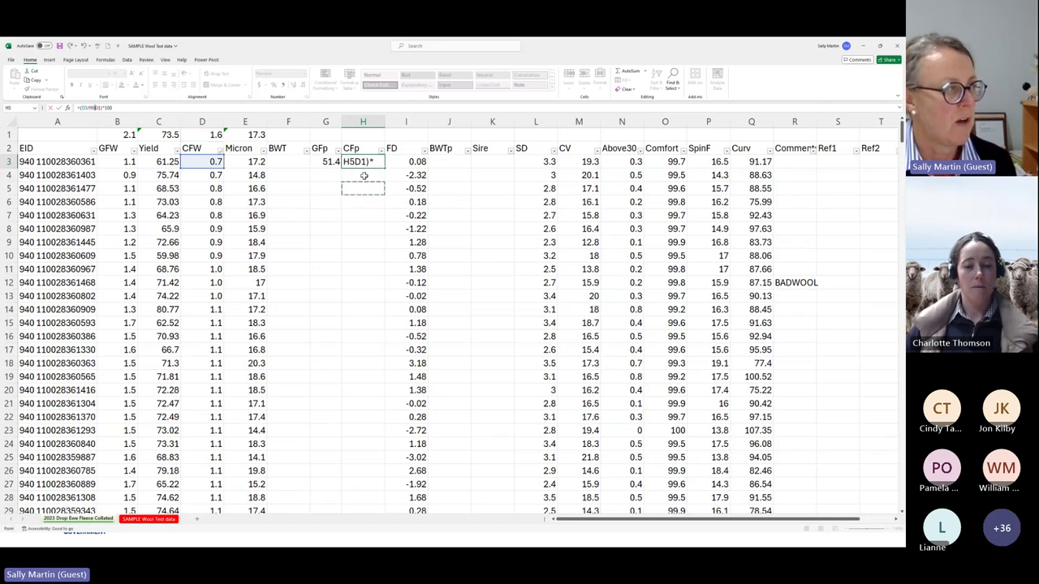
{"action": "key", "text": "Escape"}
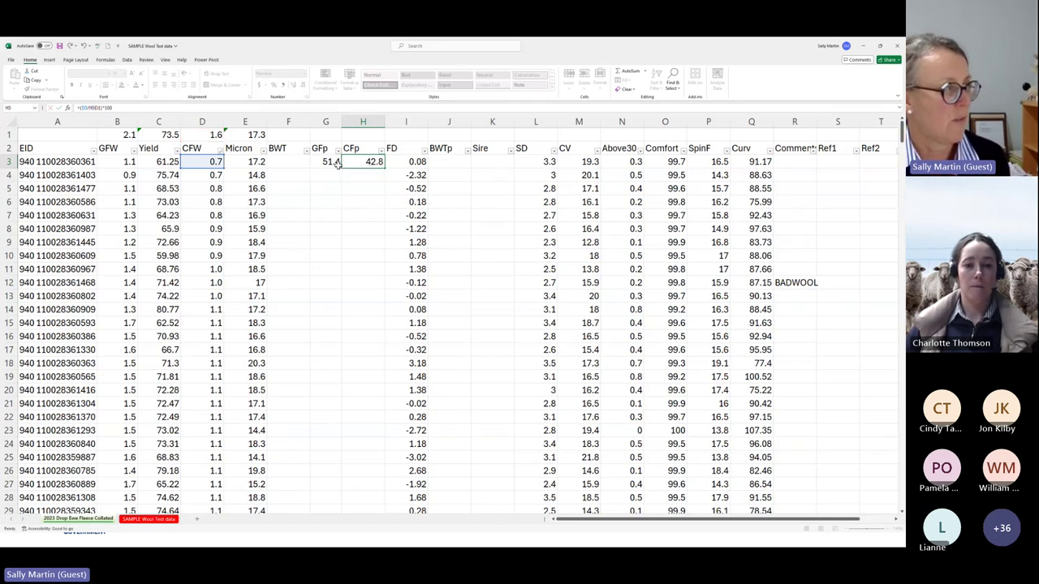
- Copy the H3 formula down to H5 and check the cell references in H4's formula
{"action": "left_click_drag", "start_coordinate": [386, 167], "coordinate": [380, 196]}
{"action": "left_click", "coordinate": [363, 175]}
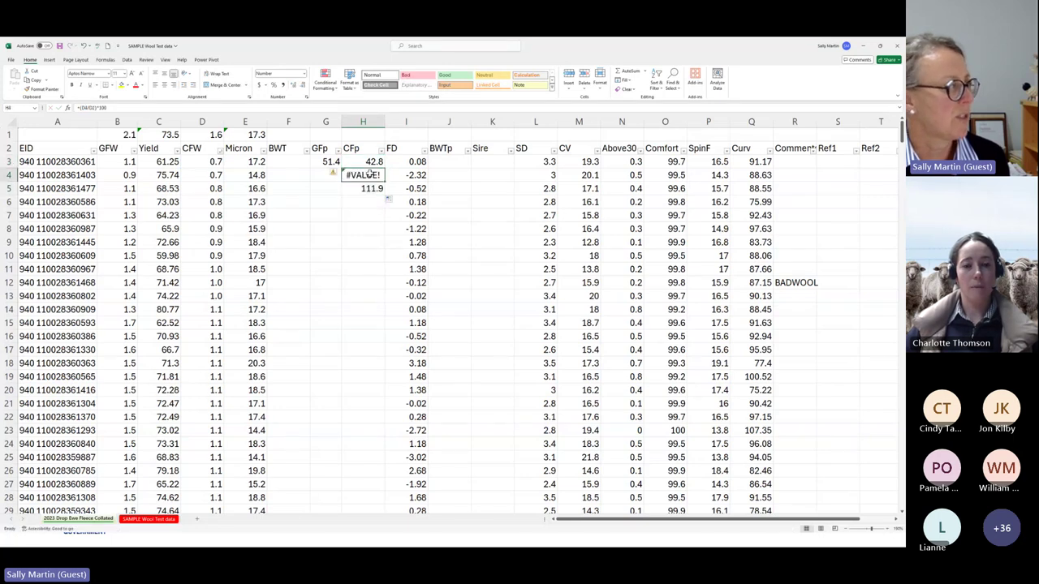
{"action": "left_click", "coordinate": [102, 108]}
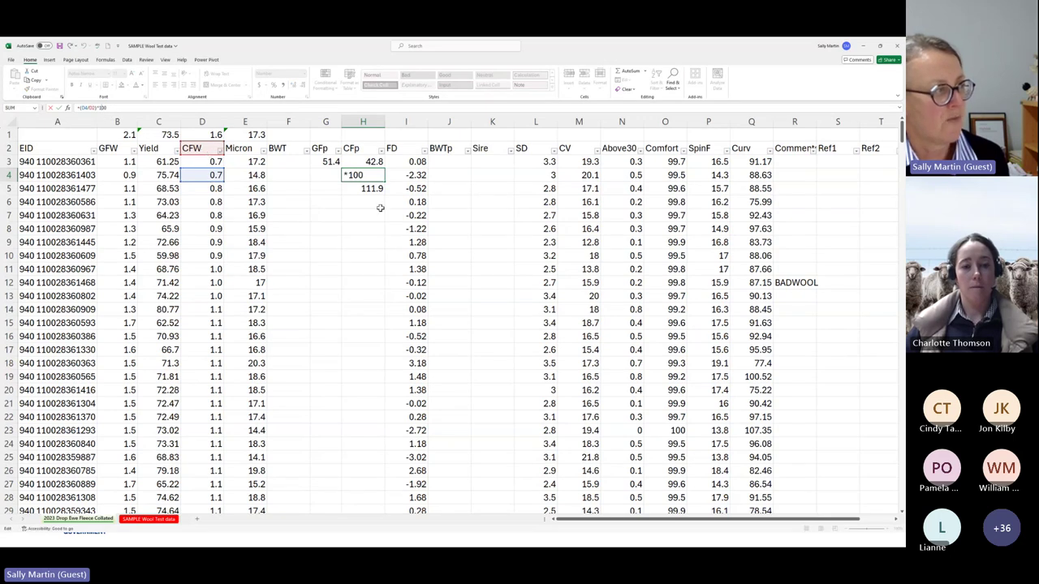
{"action": "key", "text": "Return"}
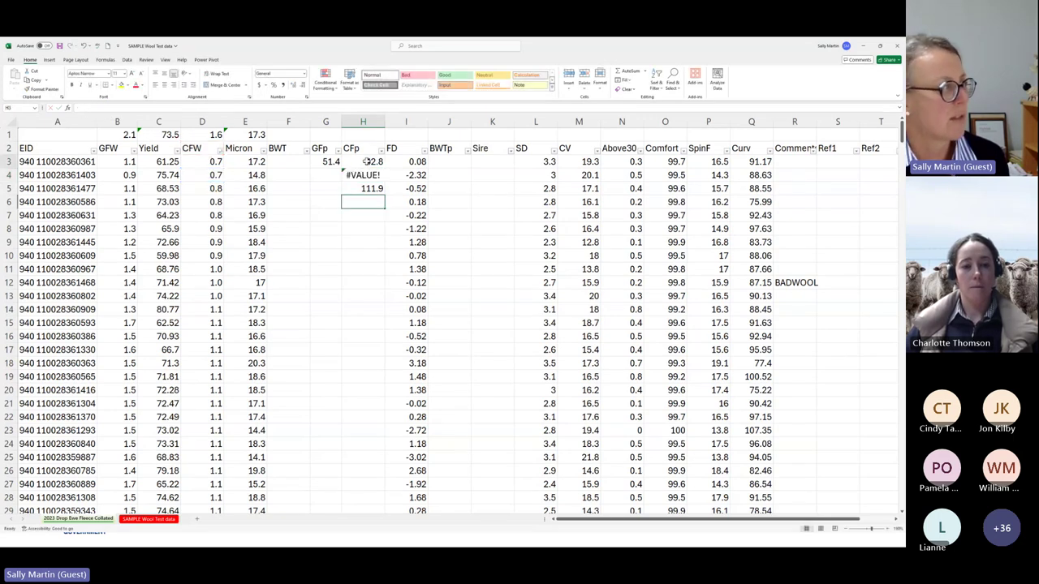
- Make the CFW average reference in H3 absolute as =(D3/$D$1)*100 and review the edited formula
{"action": "left_click", "coordinate": [363, 162]}
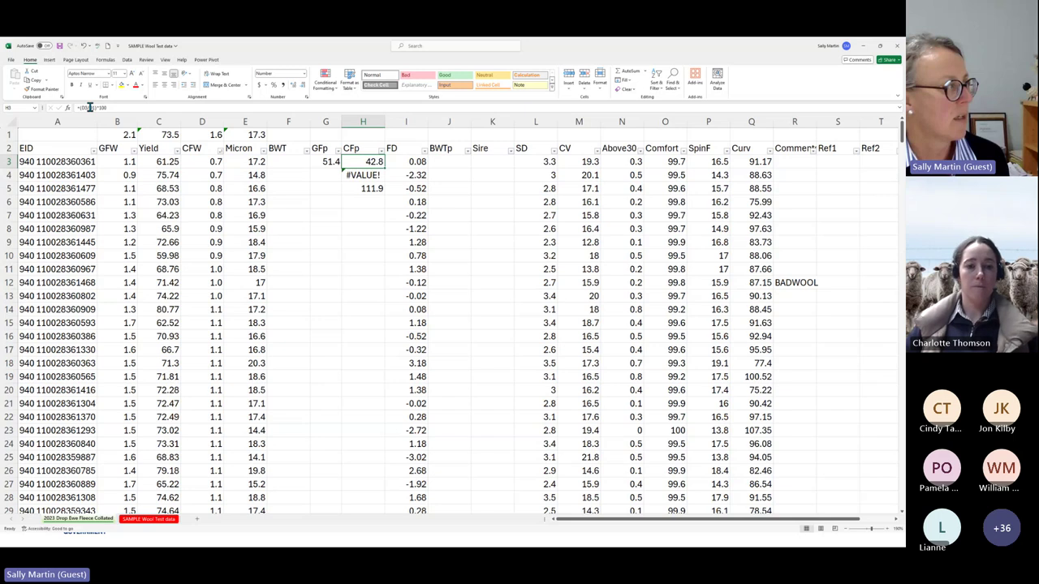
{"action": "left_click", "coordinate": [90, 108]}
{"action": "type", "text": "$D$"}
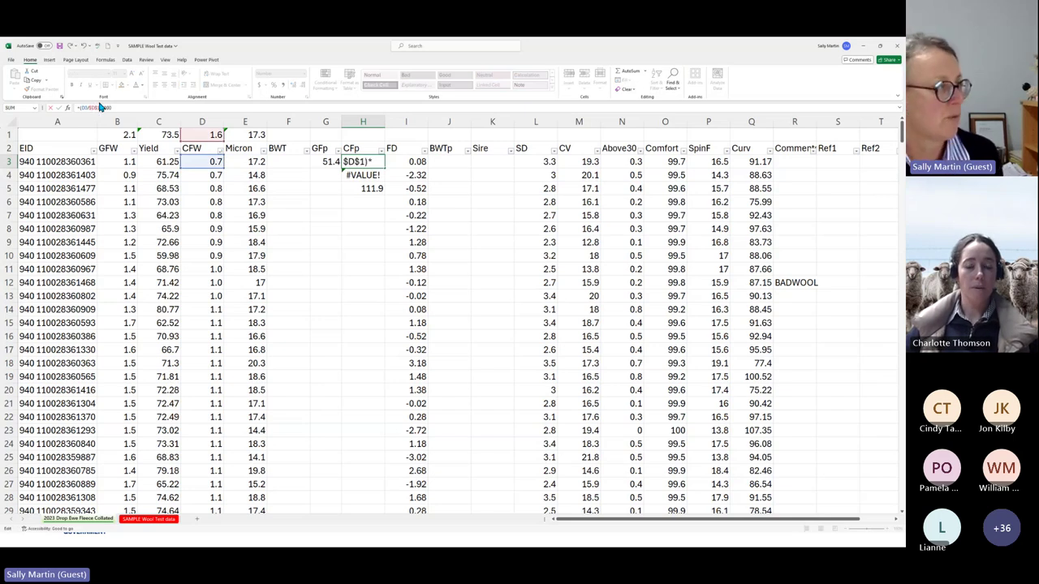
{"action": "key", "text": "Return"}
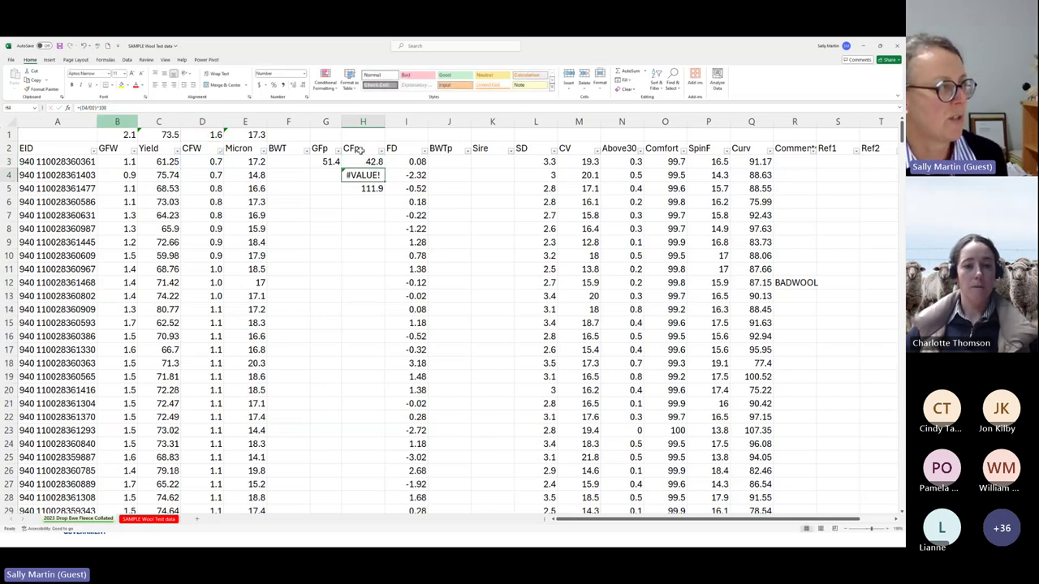
{"action": "left_click", "coordinate": [371, 162]}
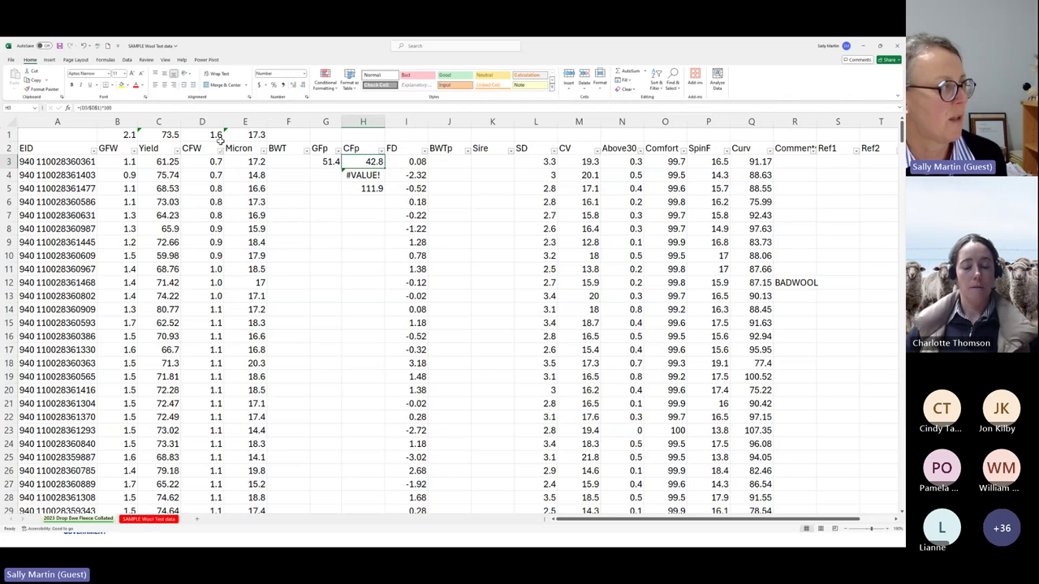
{"action": "left_click", "coordinate": [96, 108]}
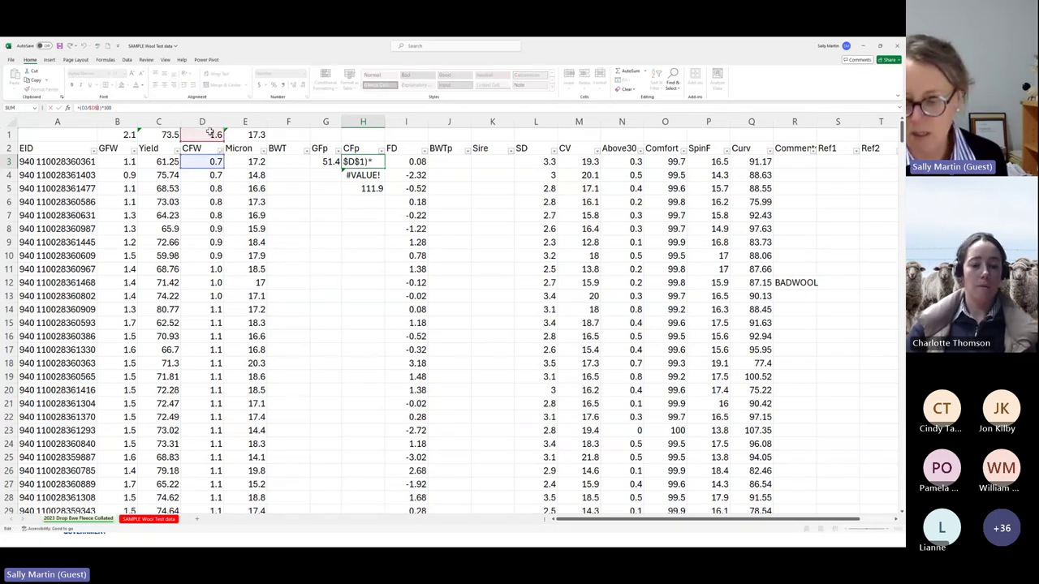
- Confirm the absolute-reference formula in H3, copy it down to H8, and check the references in H4's formula
{"action": "key", "text": "Return"}
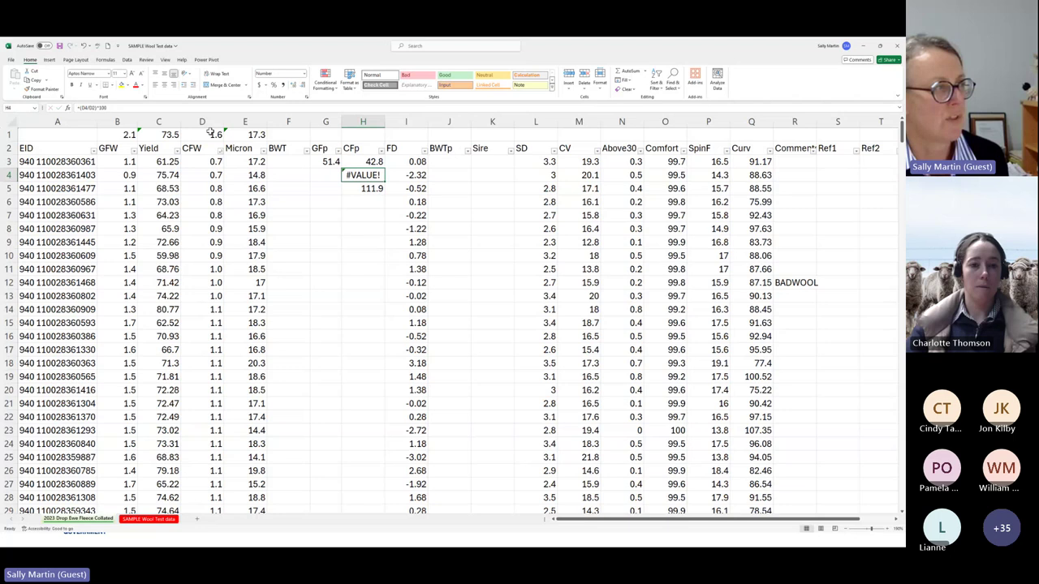
{"action": "left_click", "coordinate": [385, 165]}
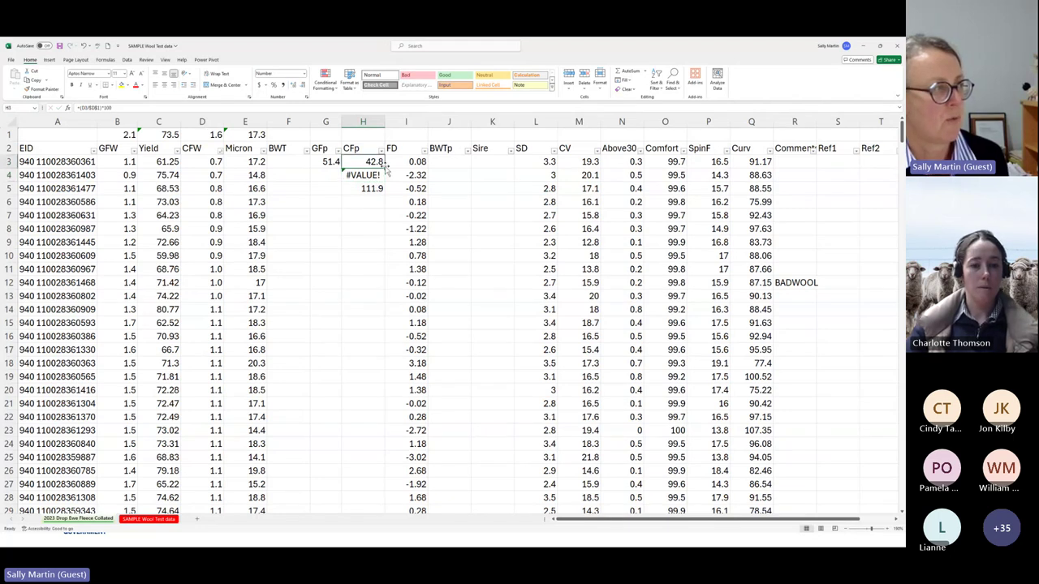
{"action": "left_click_drag", "start_coordinate": [385, 167], "coordinate": [382, 236]}
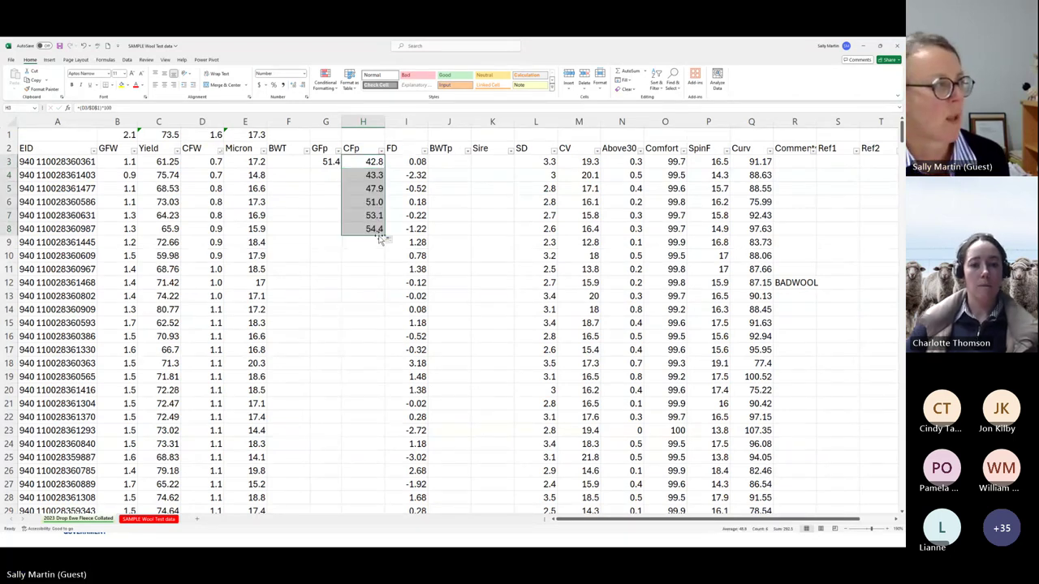
{"action": "left_click", "coordinate": [378, 174]}
{"action": "left_click", "coordinate": [90, 108]}
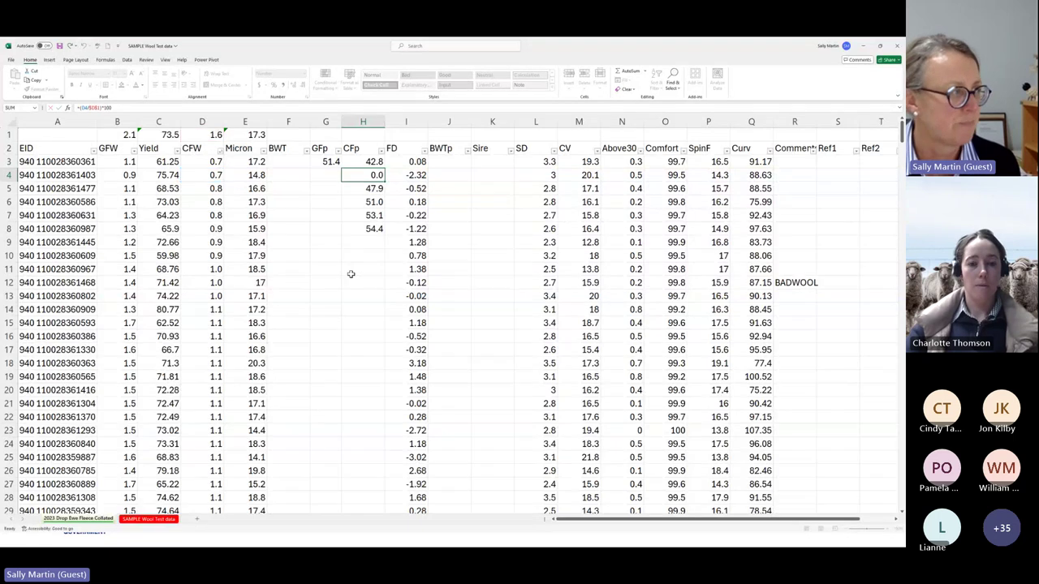
{"action": "key", "text": "Return"}
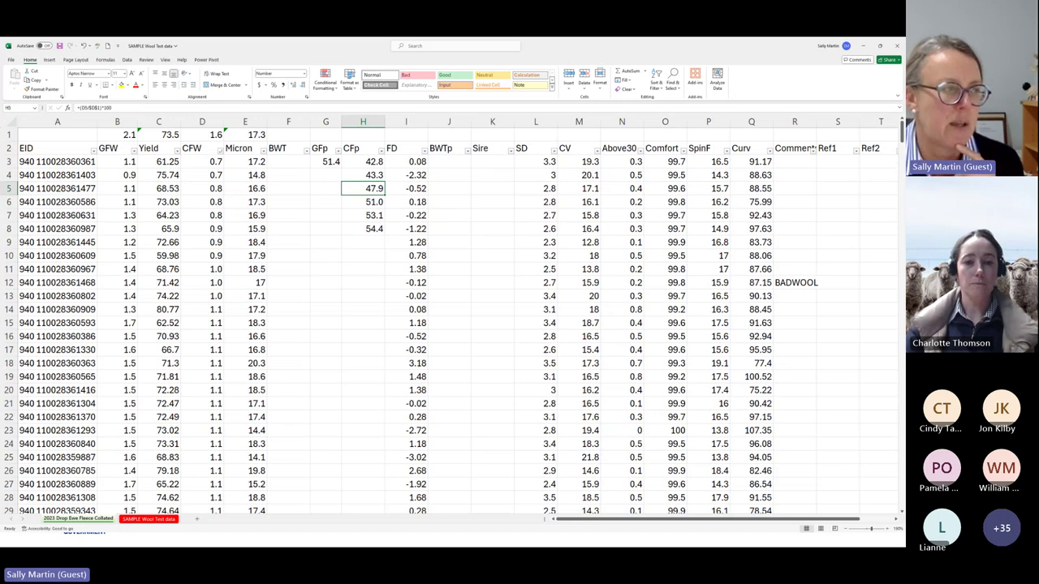
- Switch to the slide presentation and go through the formatting and sorting slides to Pivot Tables & Graphs
{"action": "key", "text": "alt+Tab"}
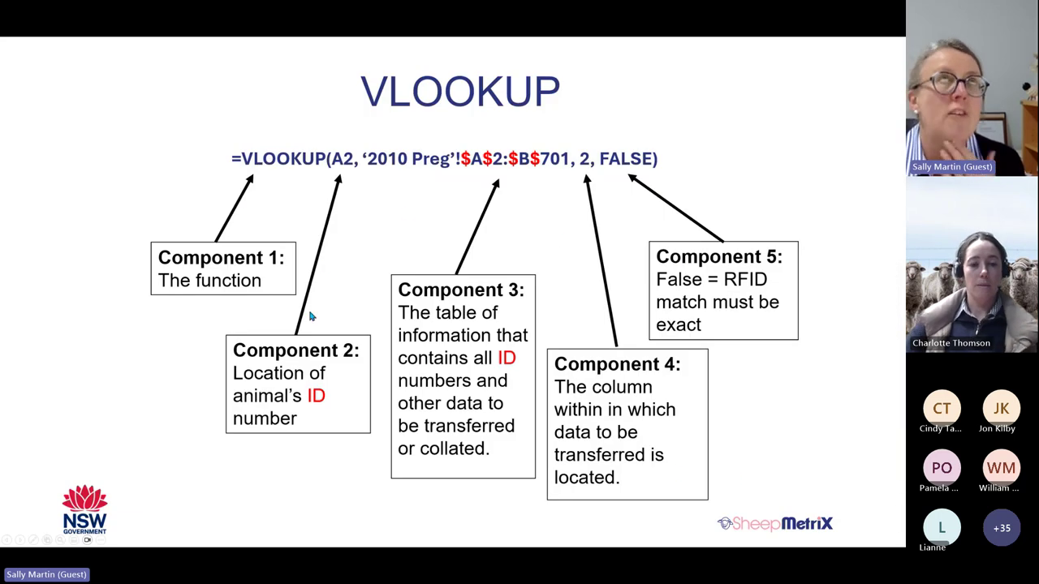
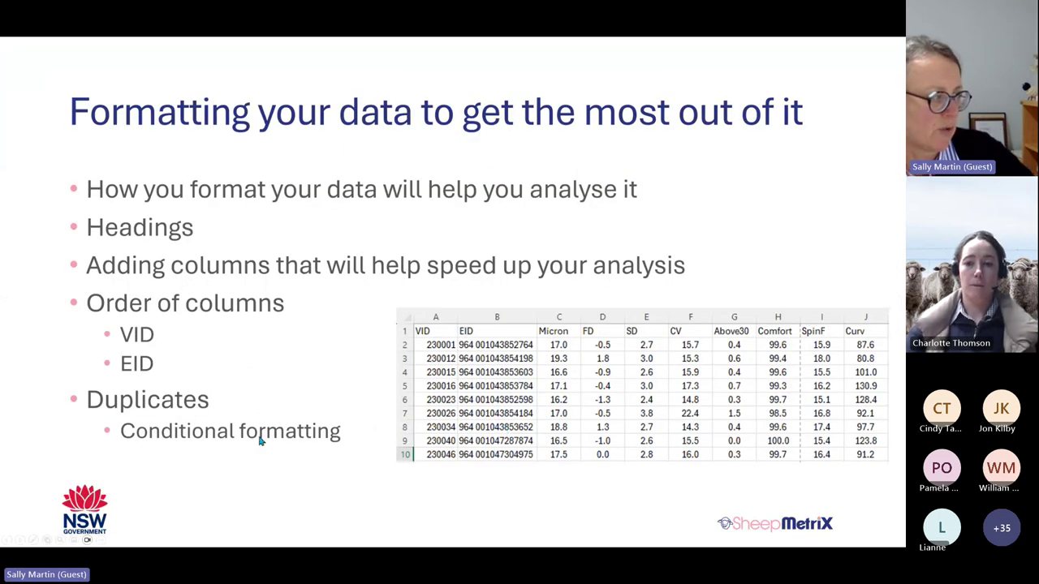
{"action": "left_click", "coordinate": [209, 423]}
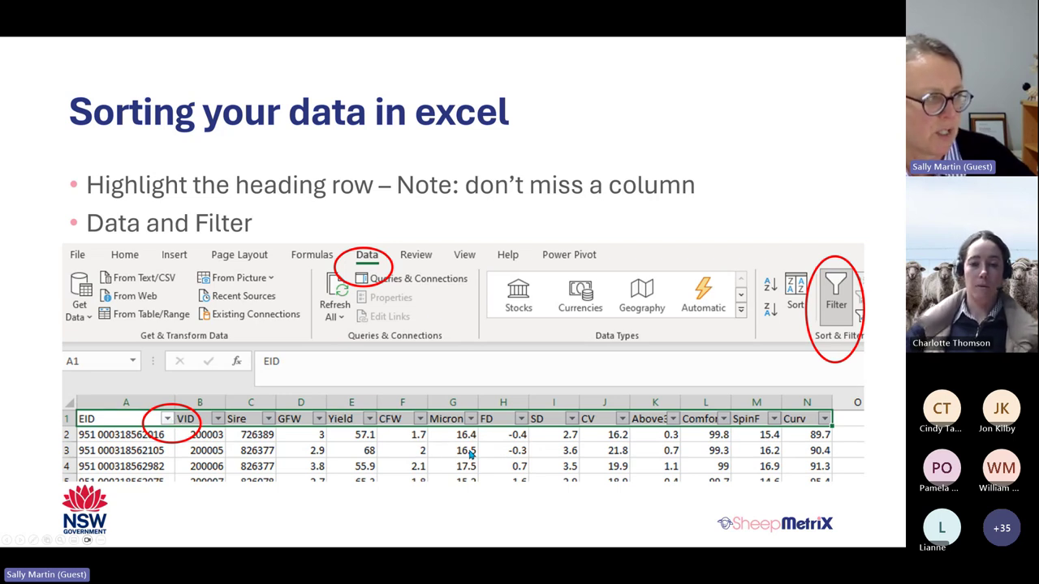
{"action": "key", "text": "Right"}
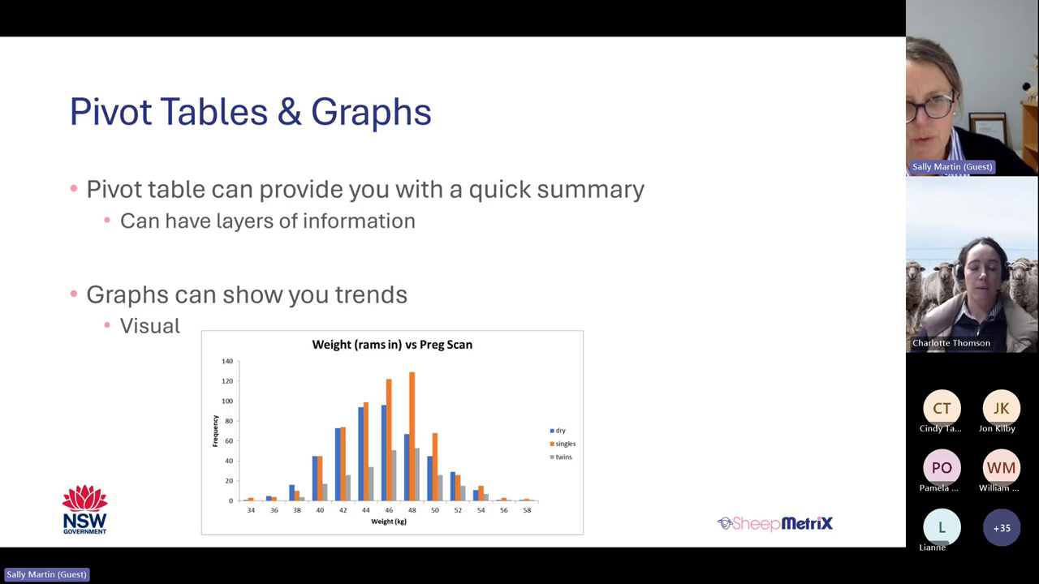
- Switch to the Body Weight example workbook in Excel and enlarge the worksheet view
{"action": "key", "text": "alt+Tab"}
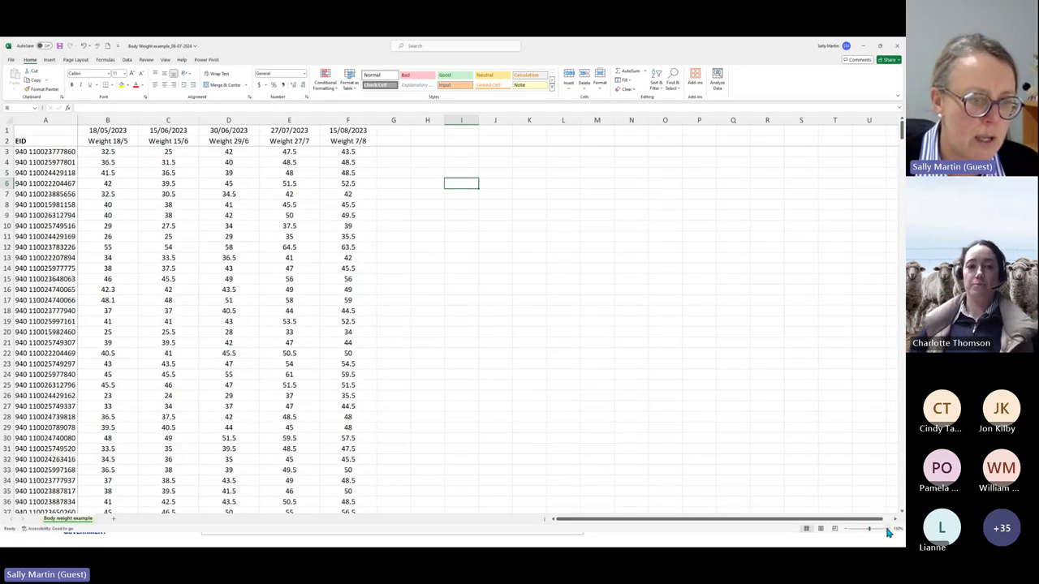
{"action": "left_click", "coordinate": [889, 529]}
{"action": "left_click", "coordinate": [889, 530]}
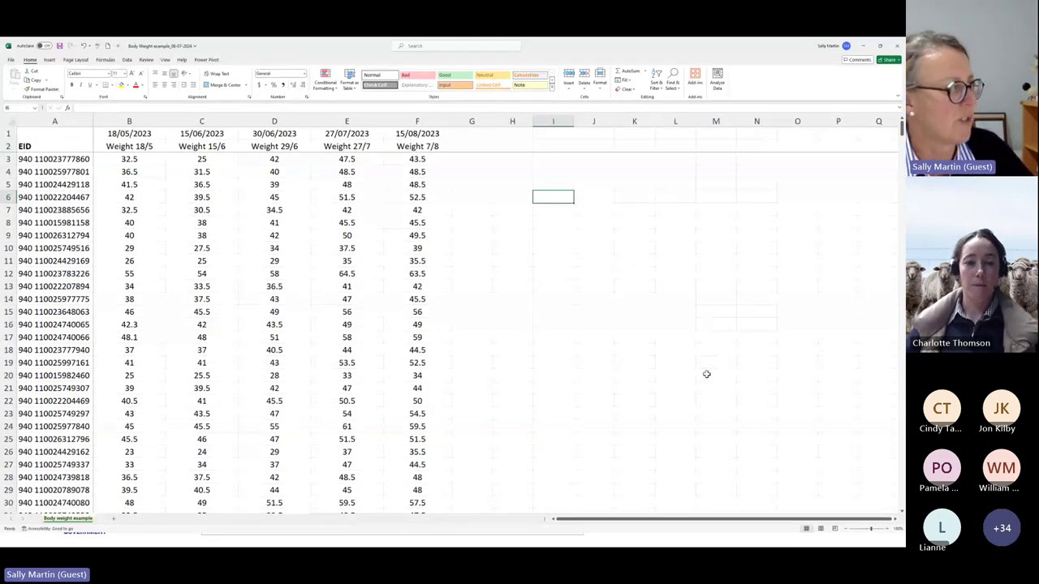
{"action": "left_click", "coordinate": [888, 531]}
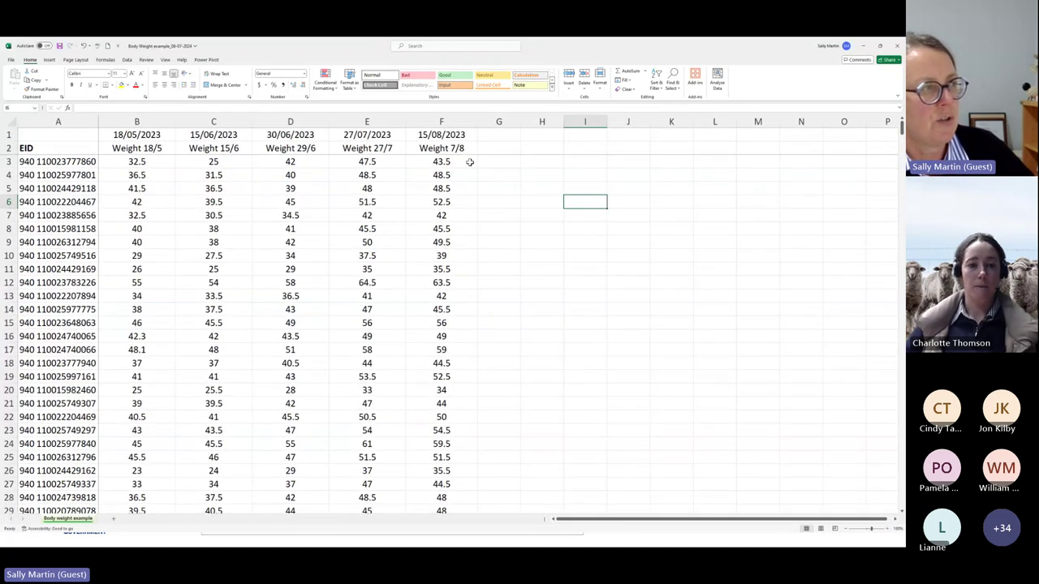
- Add a Growth Rate heading in G2 and widen column G to fit it
{"action": "left_click", "coordinate": [495, 147]}
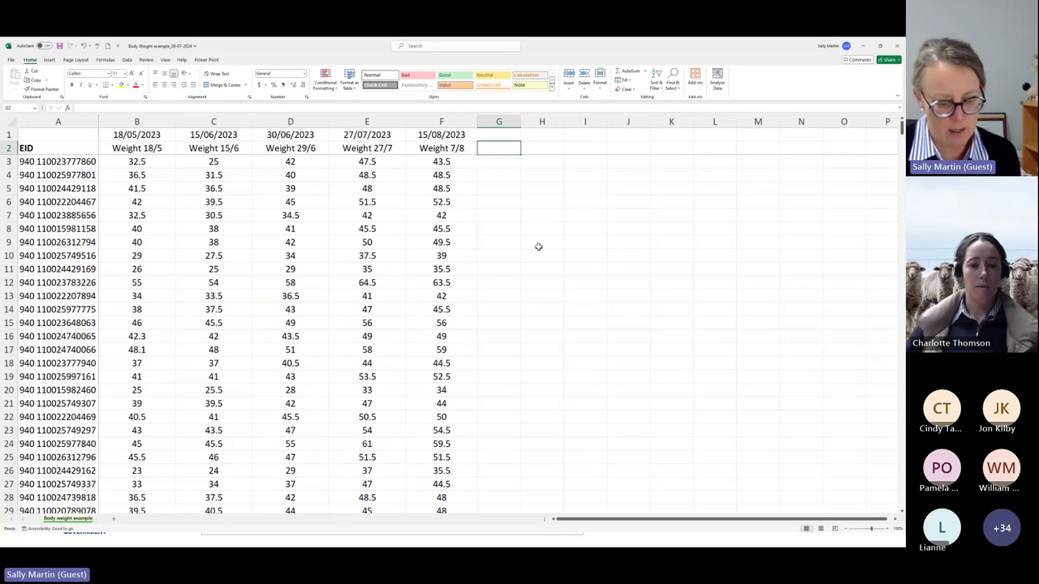
{"action": "type", "text": "Gr"}
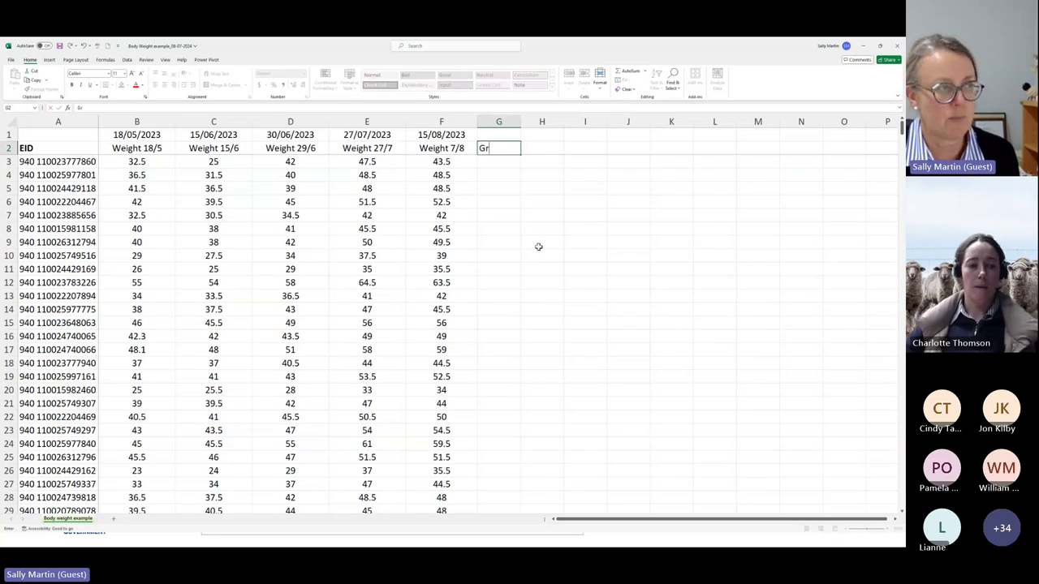
{"action": "type", "text": "w"}
{"action": "key", "text": "BackSpace"}
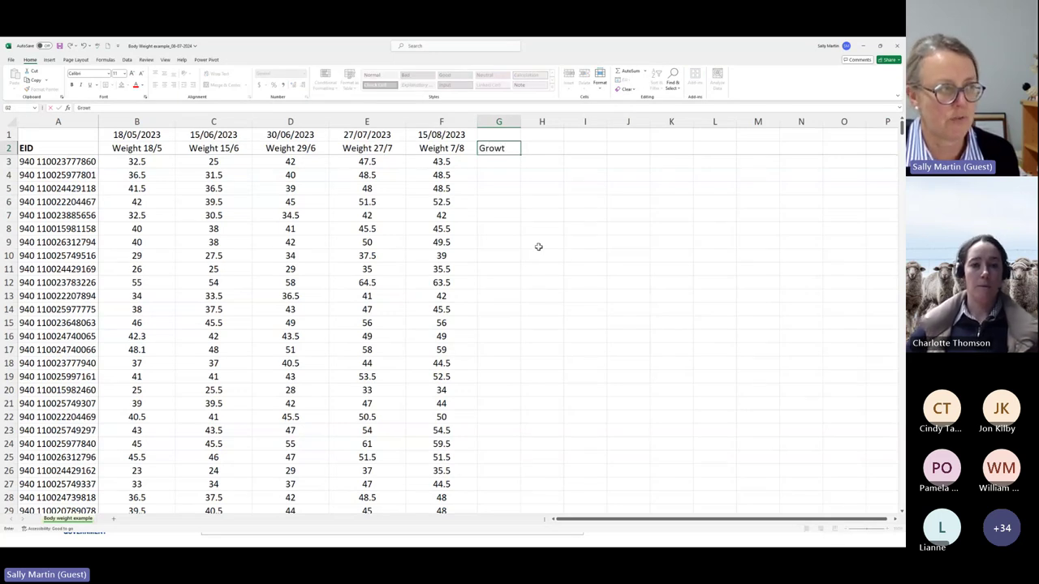
{"action": "type", "text": "owth"}
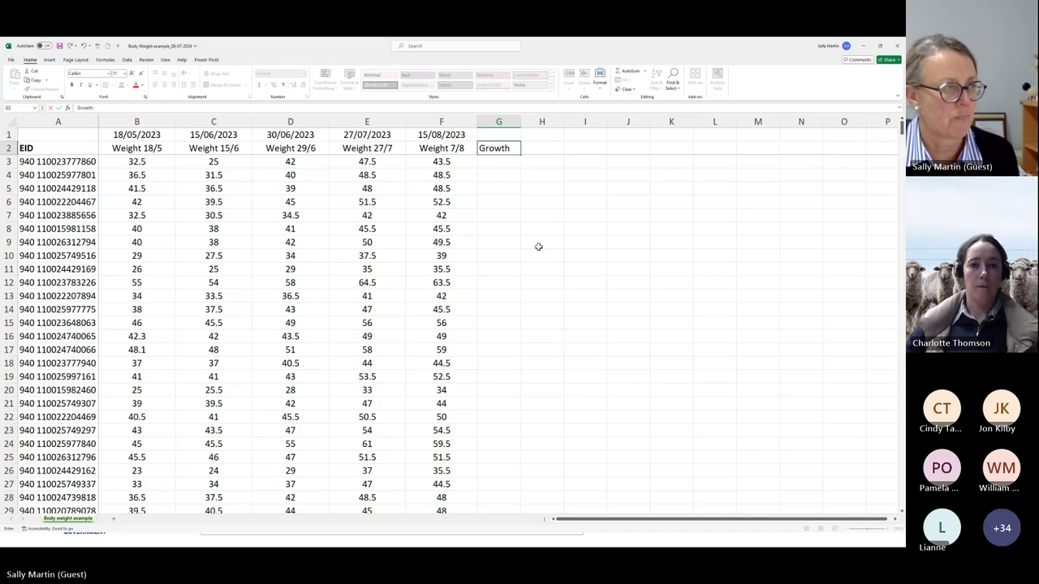
{"action": "type", "text": " Rate"}
{"action": "key", "text": "Return"}
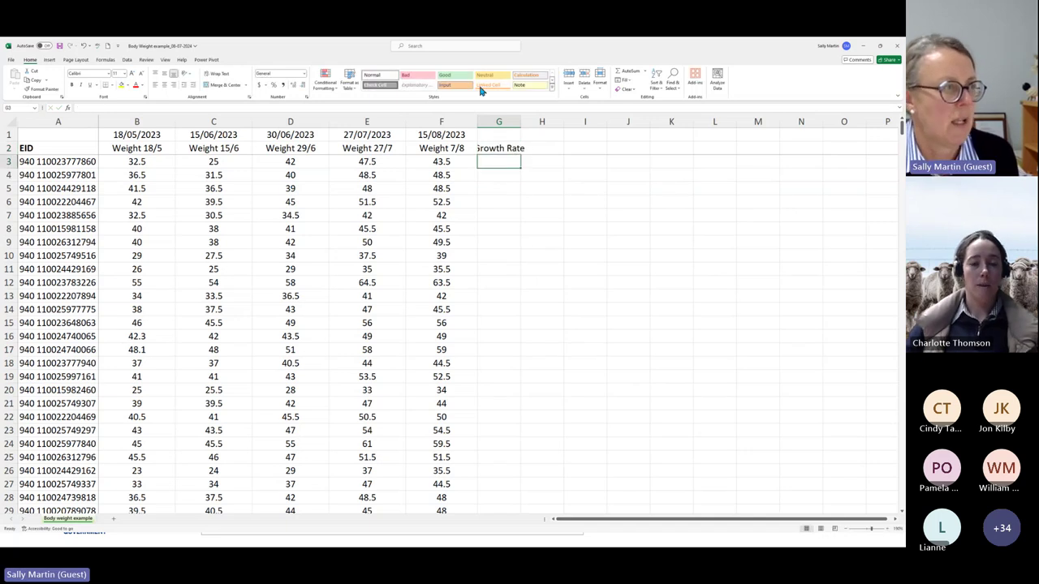
{"action": "left_click_drag", "start_coordinate": [521, 121], "coordinate": [534, 121]}
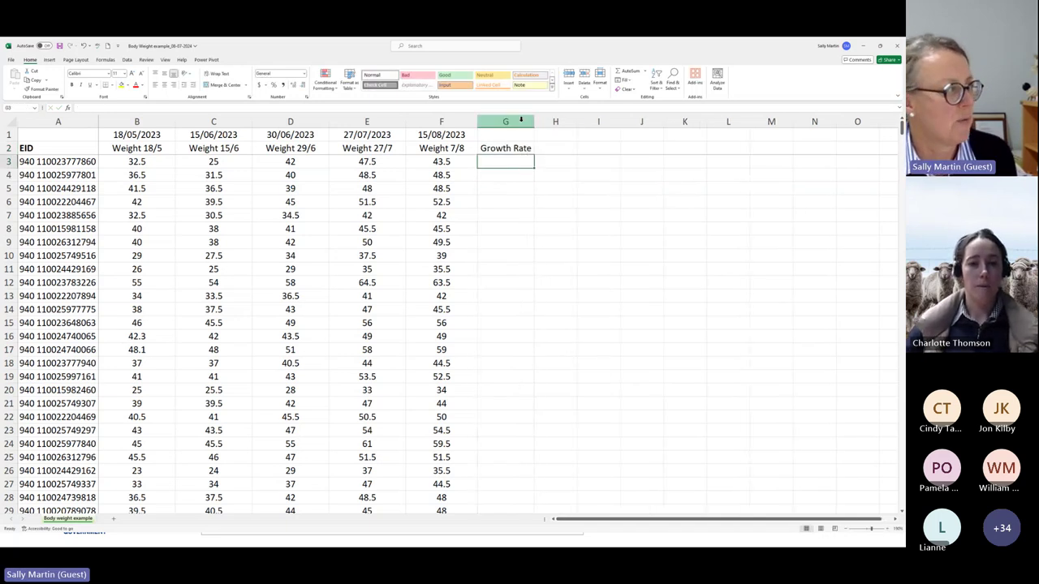
- Remove the Growth Rate heading from G2
{"action": "left_click", "coordinate": [150, 162]}
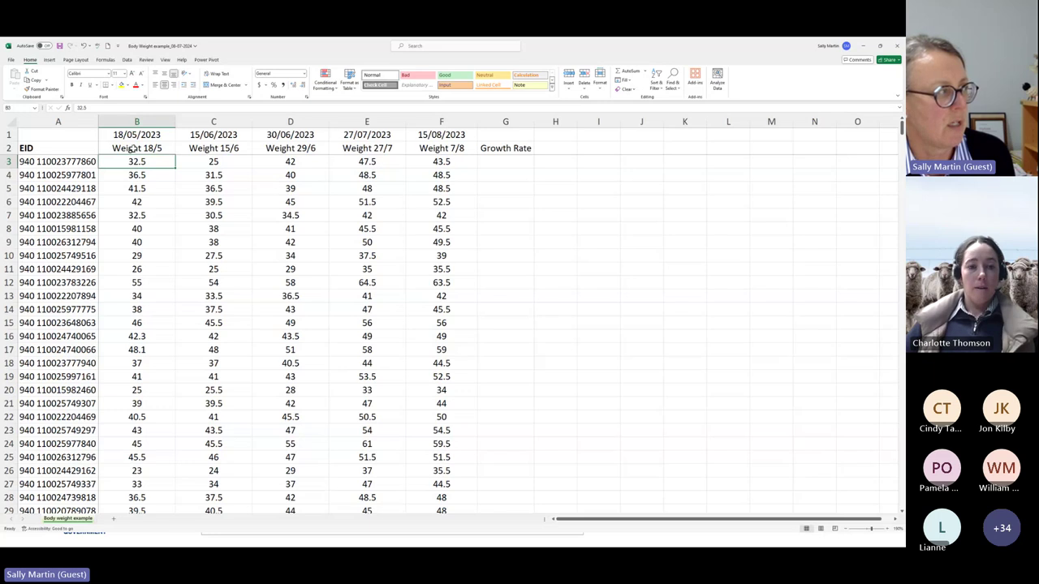
{"action": "left_click", "coordinate": [134, 151]}
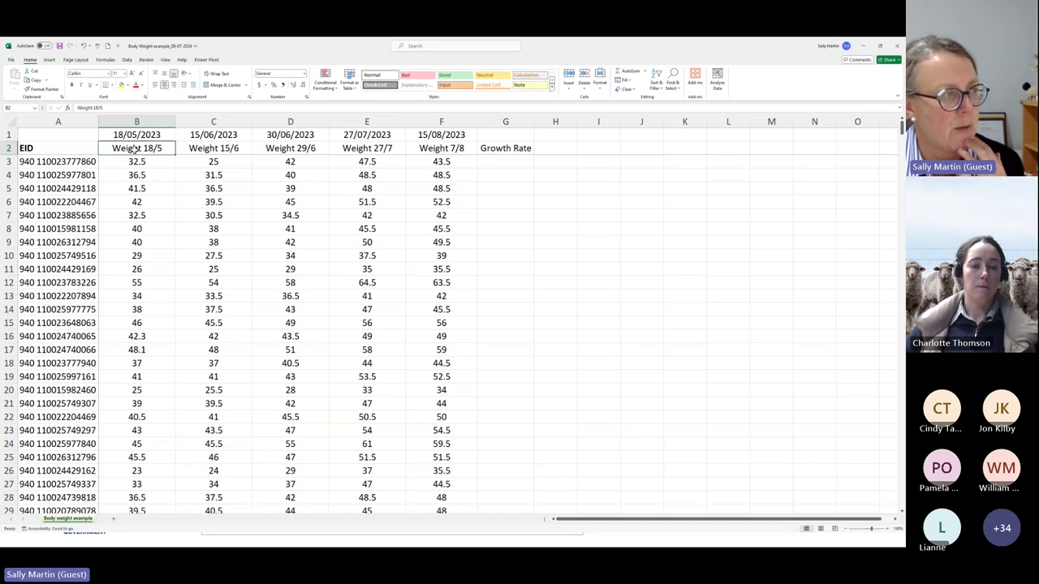
{"action": "left_click", "coordinate": [513, 147]}
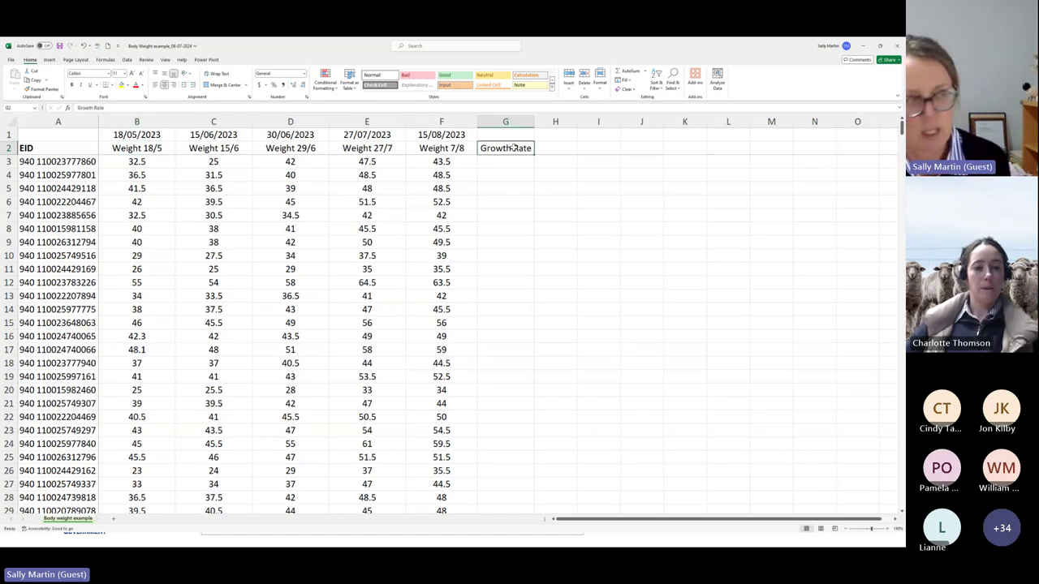
- Insert a PivotTable on a new worksheet using the body weight data in A2:F709, headings included, as its source
{"action": "left_click", "coordinate": [65, 147]}
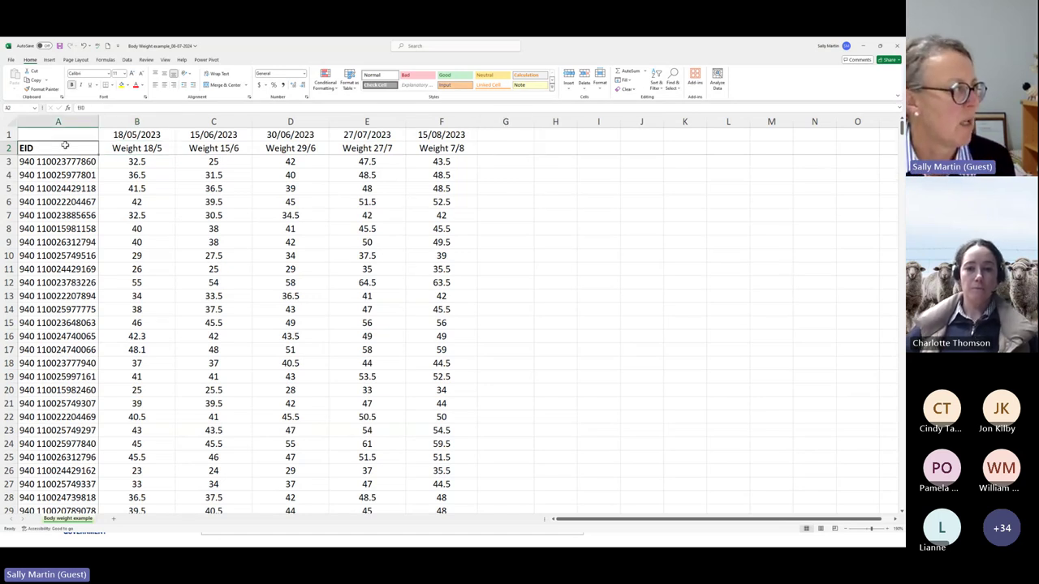
{"action": "left_click", "coordinate": [49, 60]}
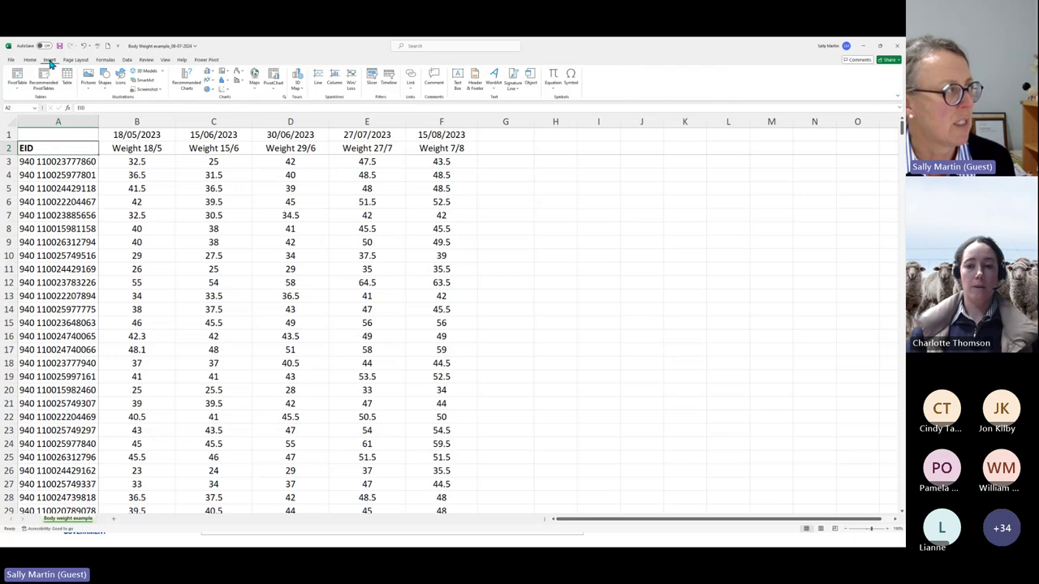
{"action": "left_click", "coordinate": [19, 89]}
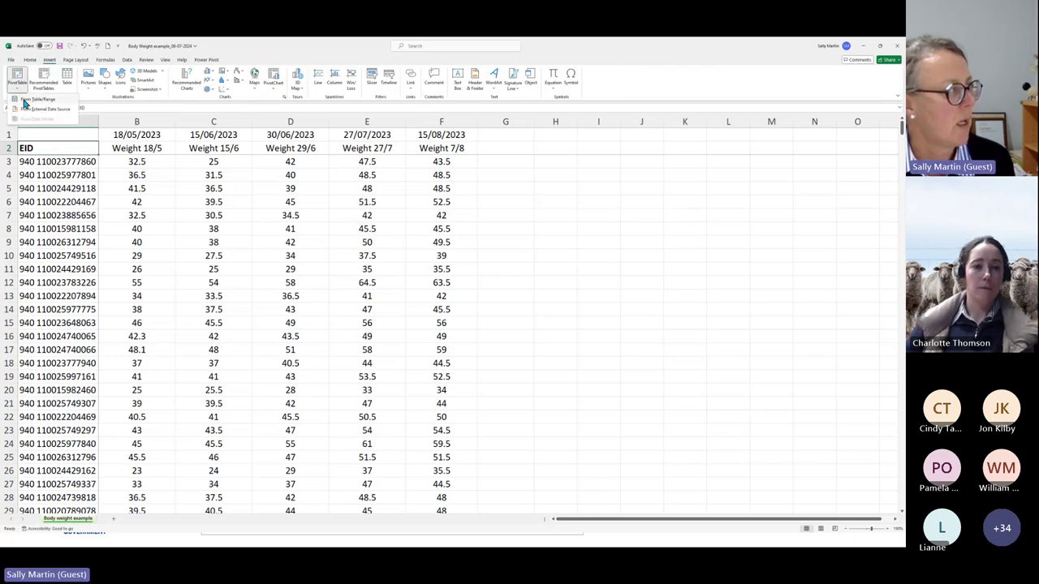
{"action": "left_click", "coordinate": [25, 100]}
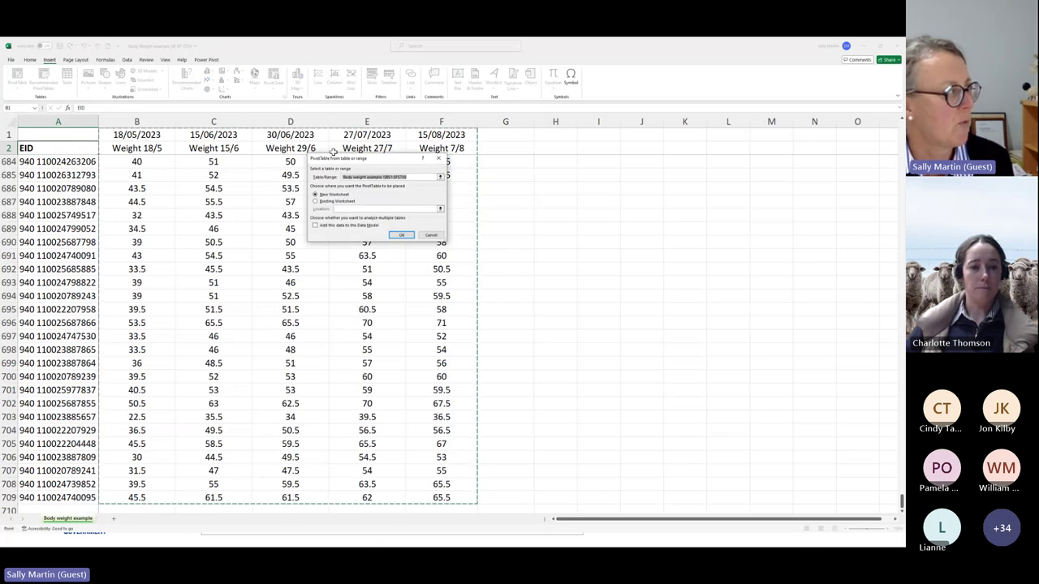
{"action": "left_click", "coordinate": [45, 147]}
{"action": "left_click_drag", "start_coordinate": [46, 147], "coordinate": [73, 144]}
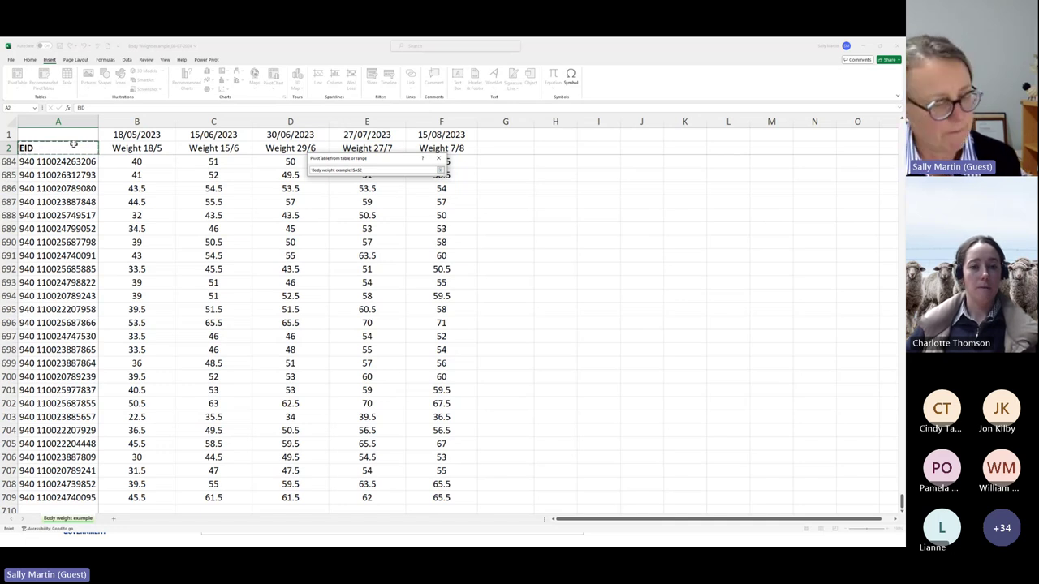
{"action": "left_click_drag", "start_coordinate": [73, 143], "coordinate": [447, 172]}
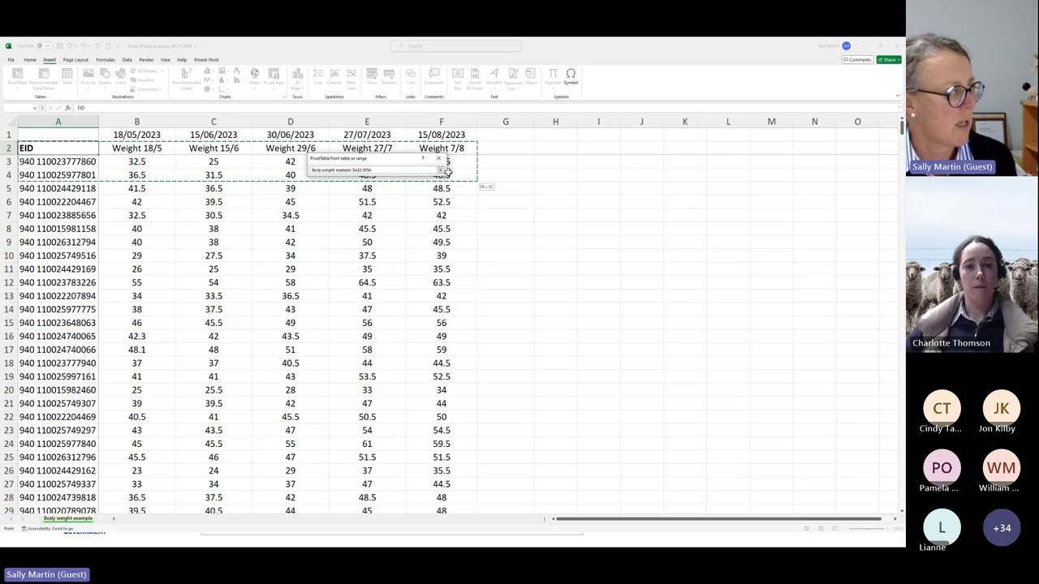
{"action": "left_click", "coordinate": [441, 171]}
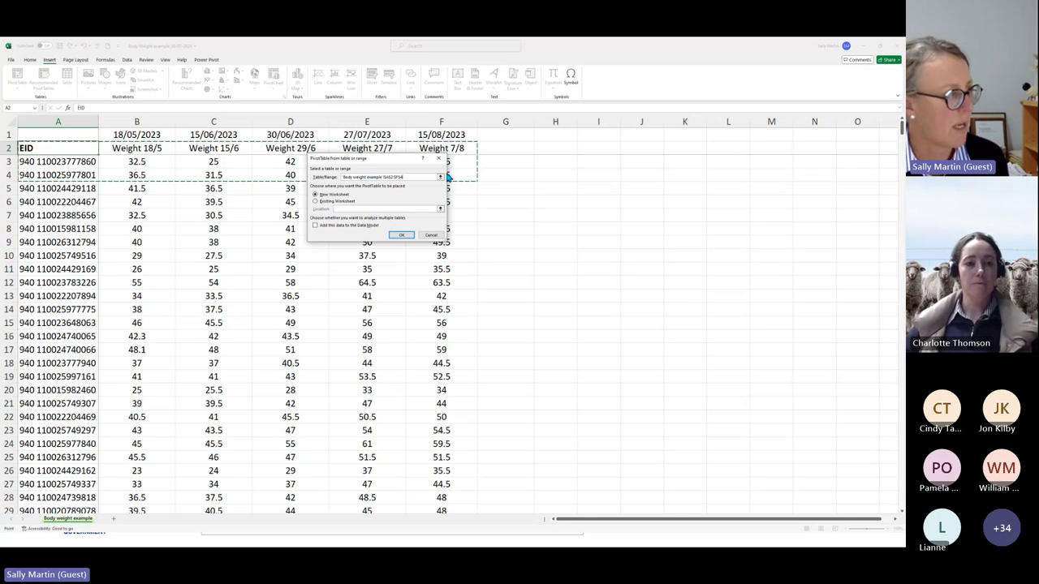
{"action": "key", "text": "ctrl+shift+Down"}
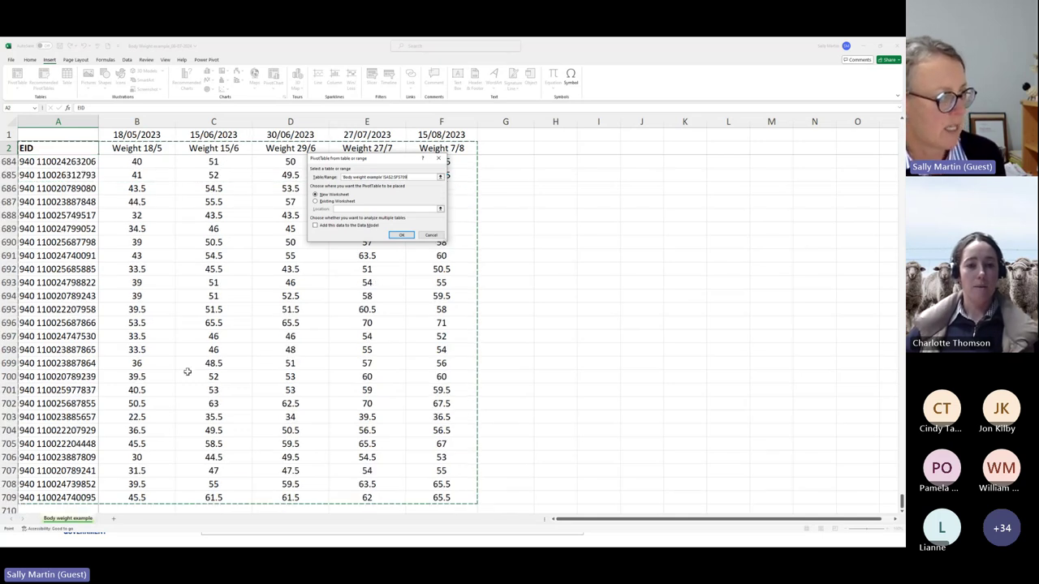
{"action": "scroll", "coordinate": [113, 452], "scroll_direction": "down", "scroll_amount": 3}
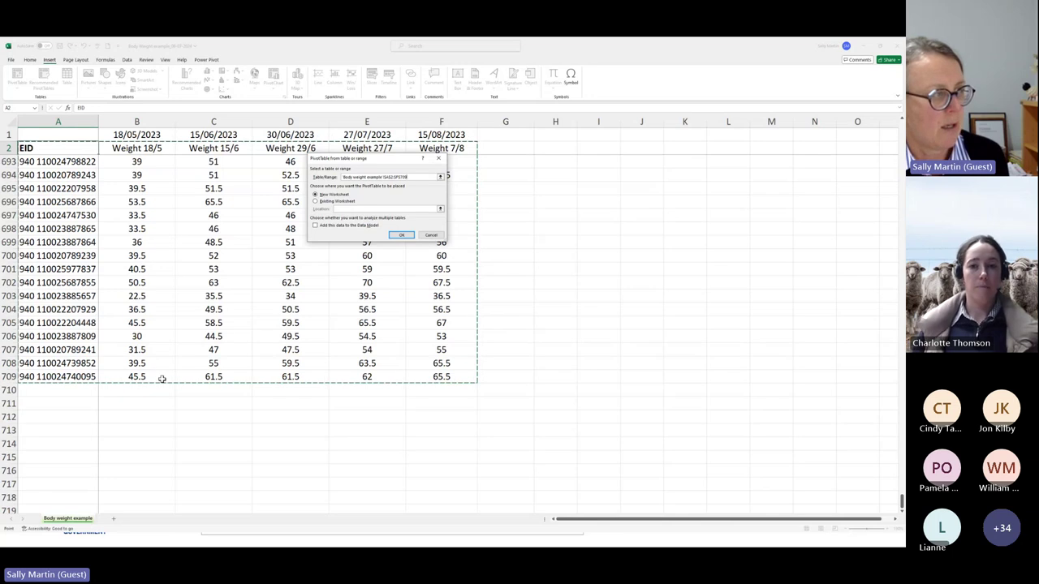
{"action": "left_click", "coordinate": [401, 234]}
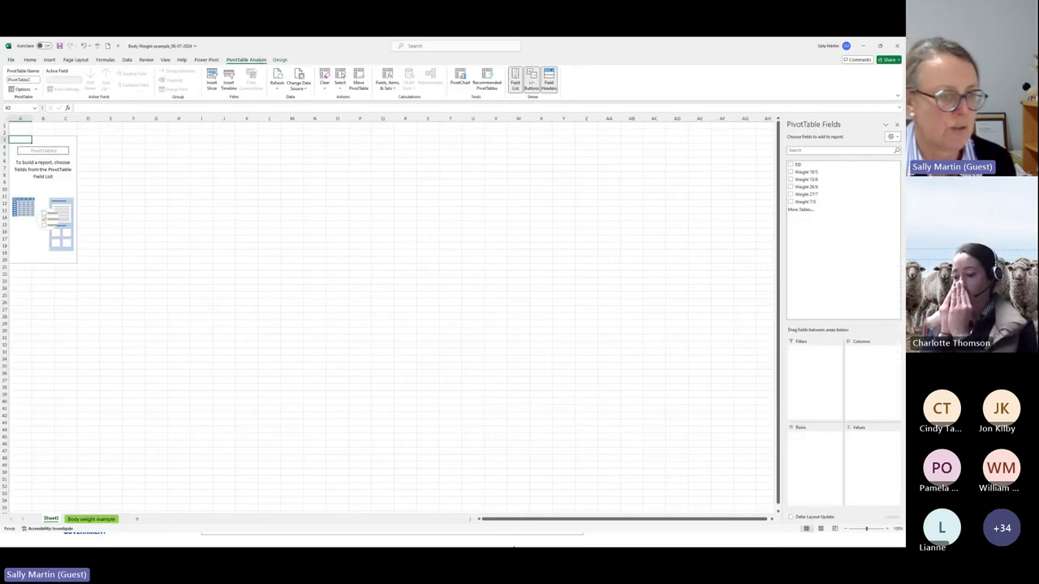
- Add the Weight 18/5, 15/6, 29/6, 27/7 and 7/8 fields to the PivotTable's values
{"action": "left_click", "coordinate": [887, 529]}
{"action": "left_click", "coordinate": [886, 529]}
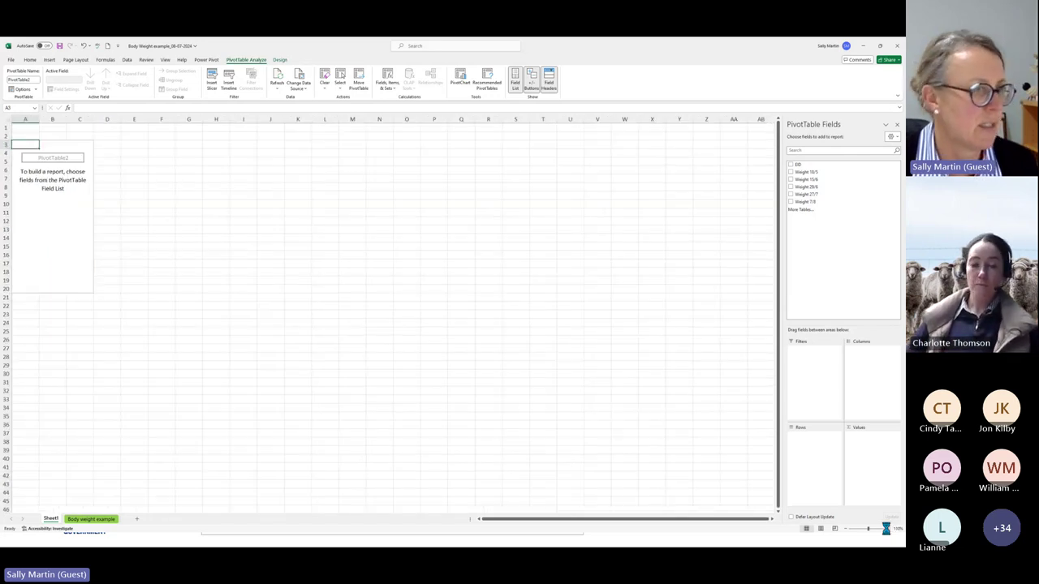
{"action": "left_click", "coordinate": [887, 529]}
{"action": "left_click", "coordinate": [886, 528]}
{"action": "left_click", "coordinate": [887, 529]}
{"action": "left_click", "coordinate": [887, 530]}
{"action": "left_click", "coordinate": [887, 529]}
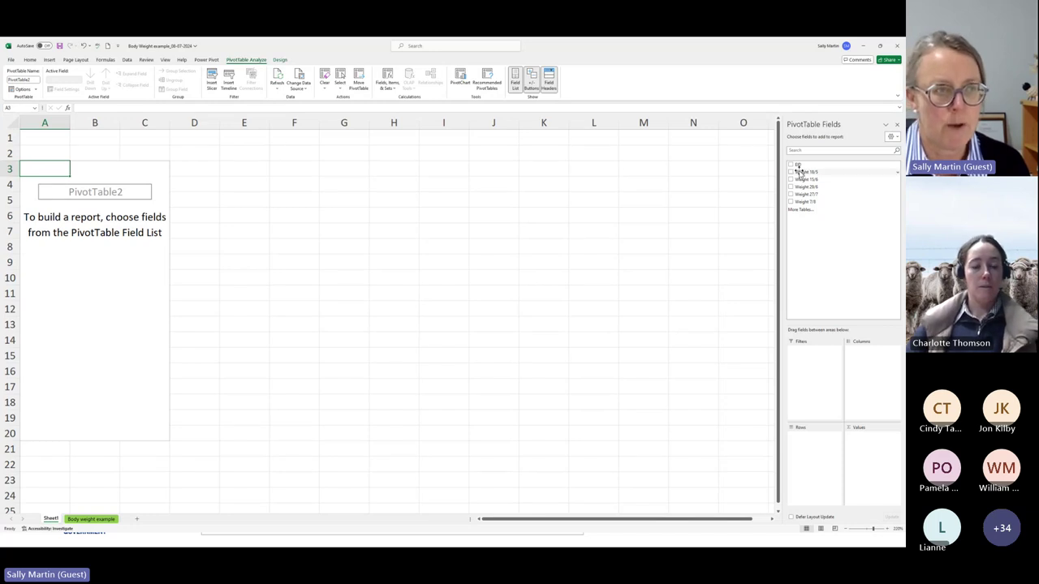
{"action": "left_click_drag", "start_coordinate": [800, 173], "coordinate": [870, 448]}
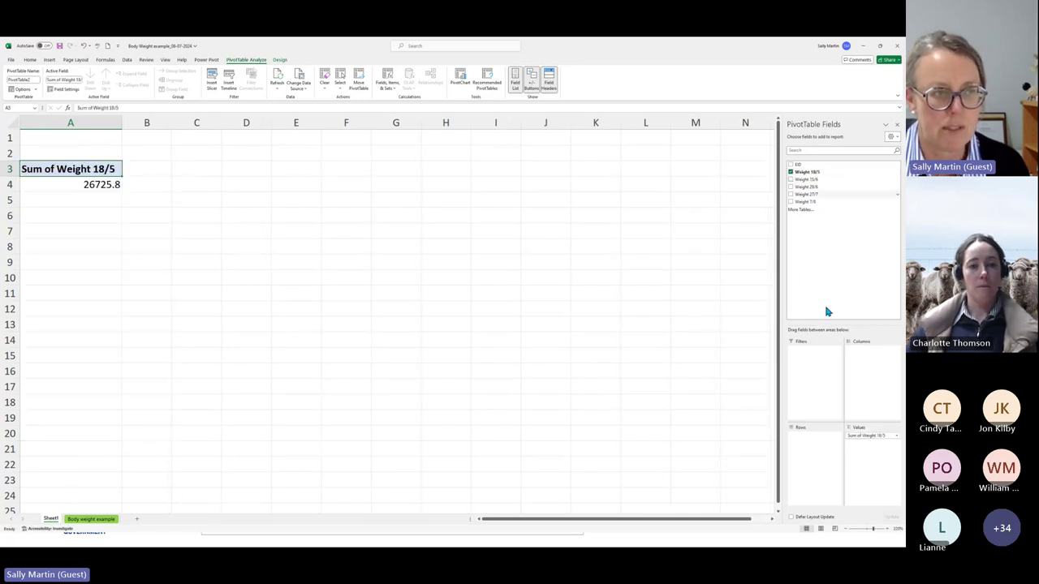
{"action": "left_click", "coordinate": [791, 179]}
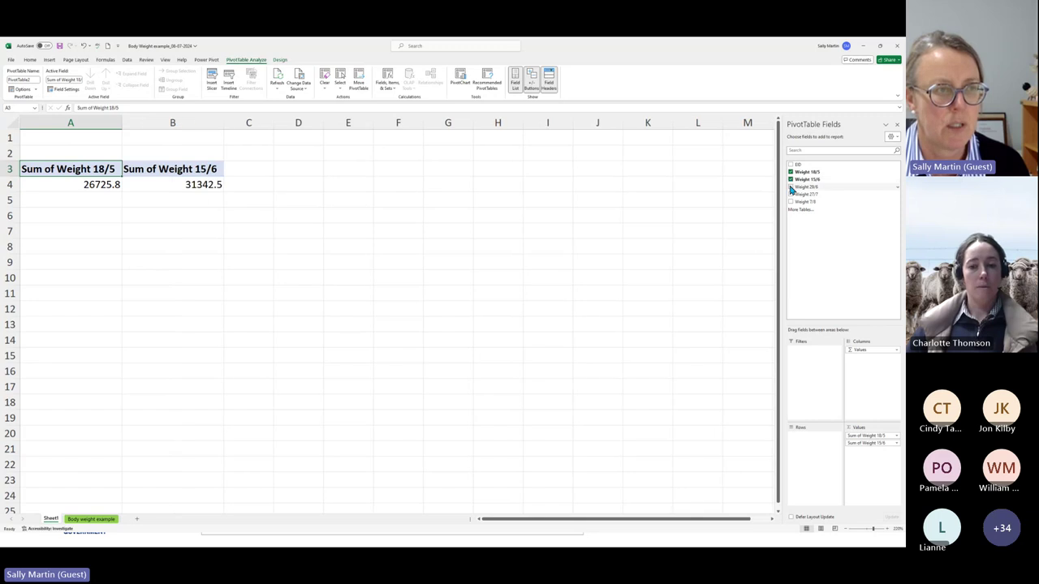
{"action": "left_click", "coordinate": [790, 186]}
{"action": "left_click", "coordinate": [791, 194]}
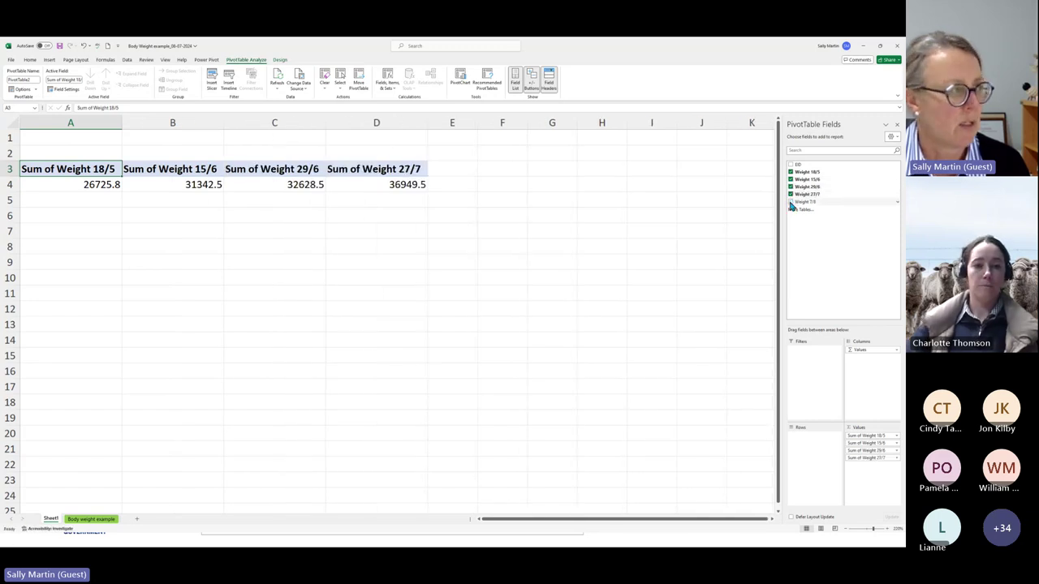
{"action": "left_click", "coordinate": [790, 202]}
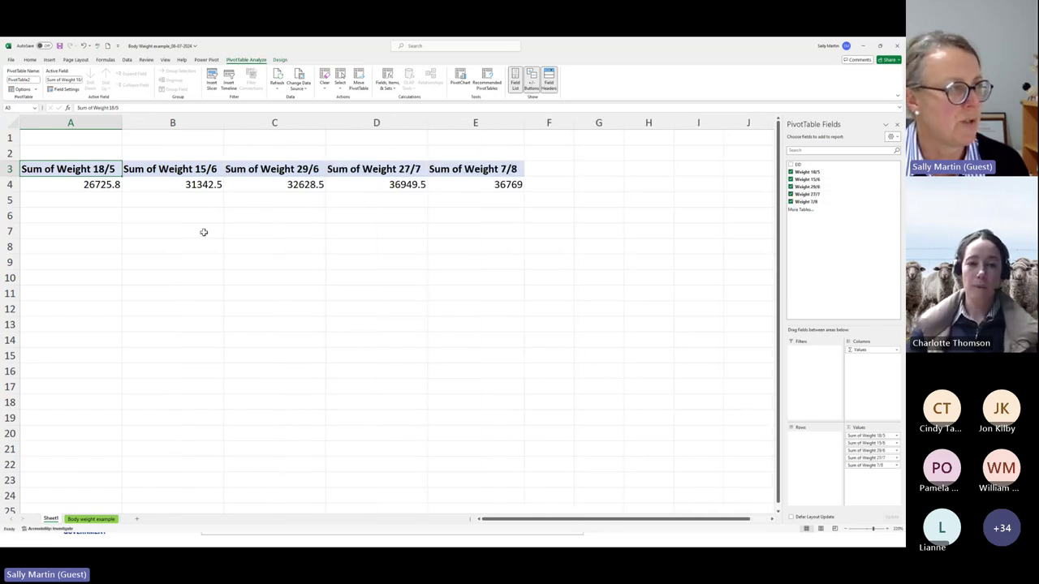
- Summarise the Weight 18/5 and Weight 15/6 values in the PivotTable by average
{"action": "mouse_move", "coordinate": [98, 184]}
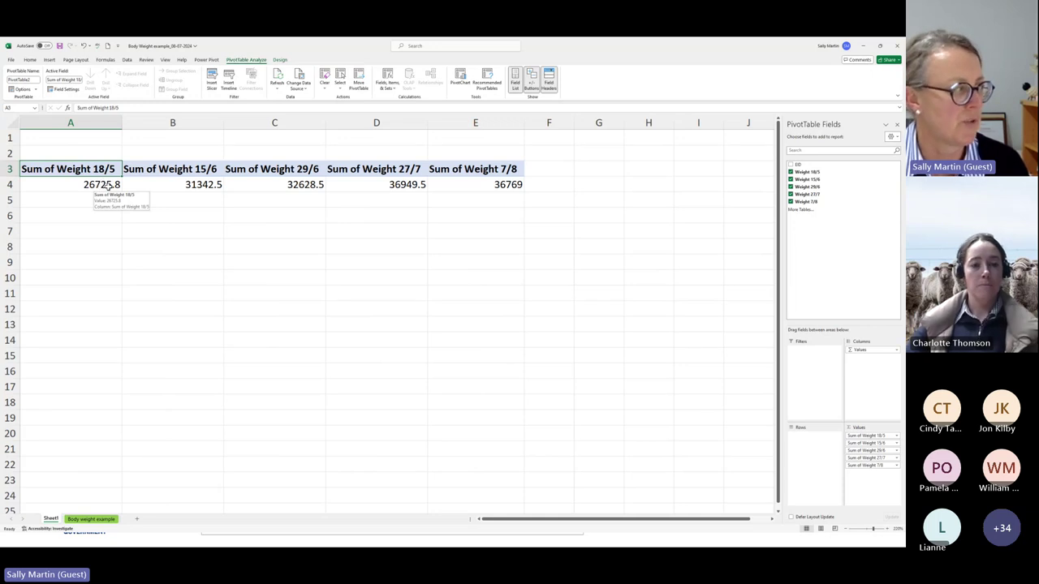
{"action": "right_click", "coordinate": [105, 185]}
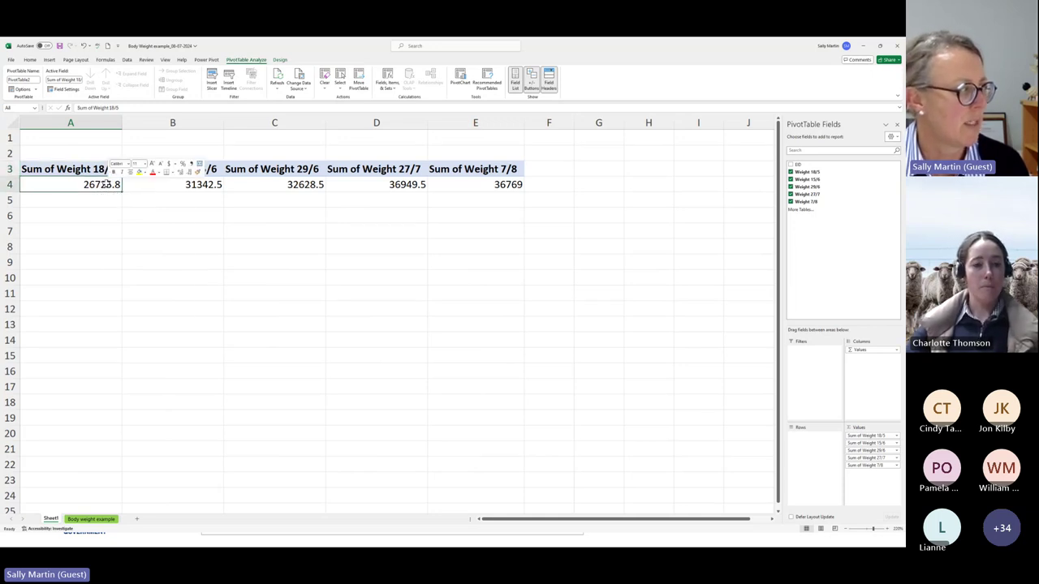
{"action": "mouse_move", "coordinate": [130, 266]}
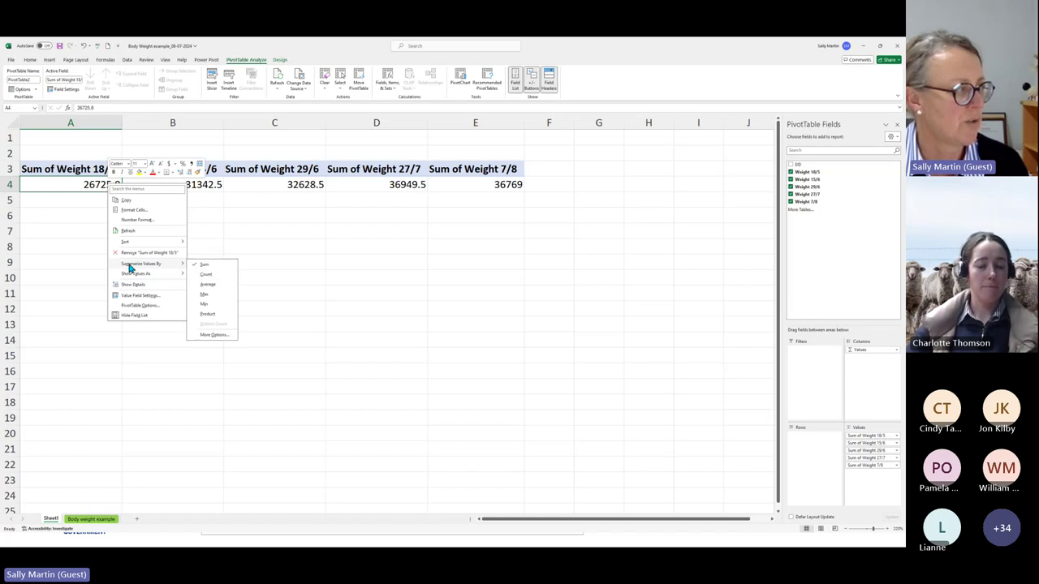
{"action": "left_click", "coordinate": [209, 284]}
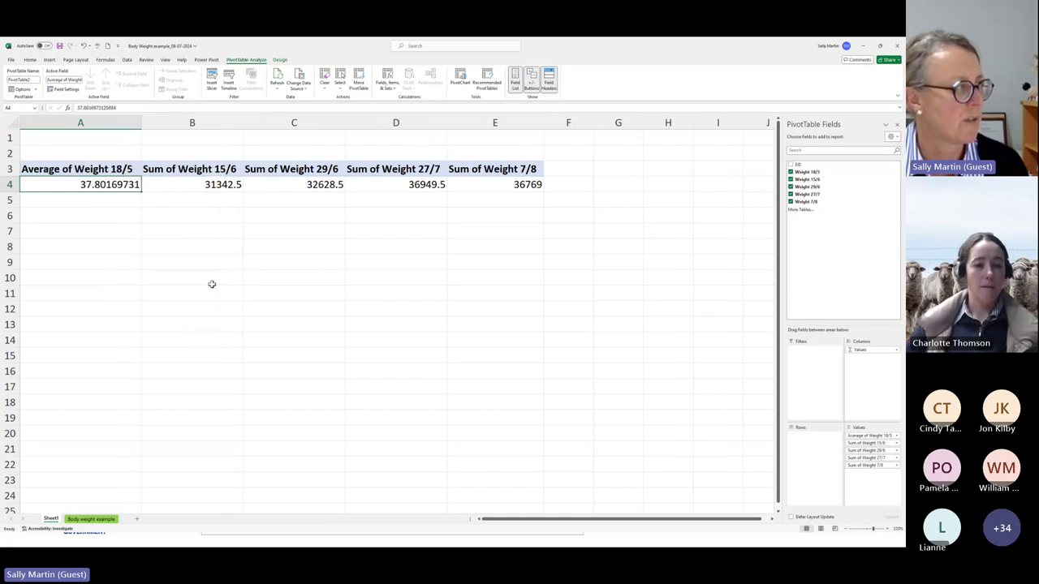
{"action": "right_click", "coordinate": [214, 185]}
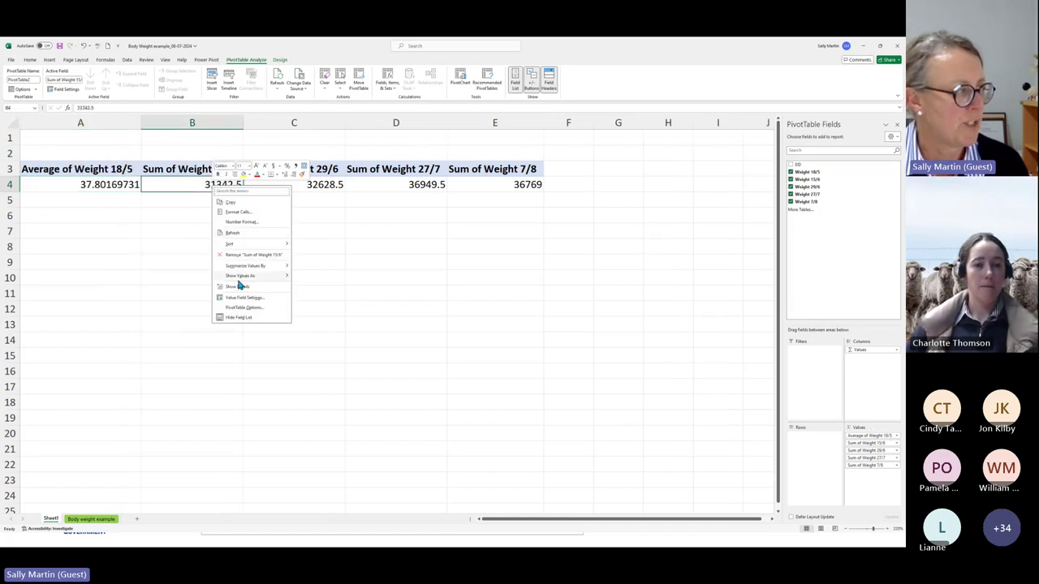
{"action": "mouse_move", "coordinate": [246, 267]}
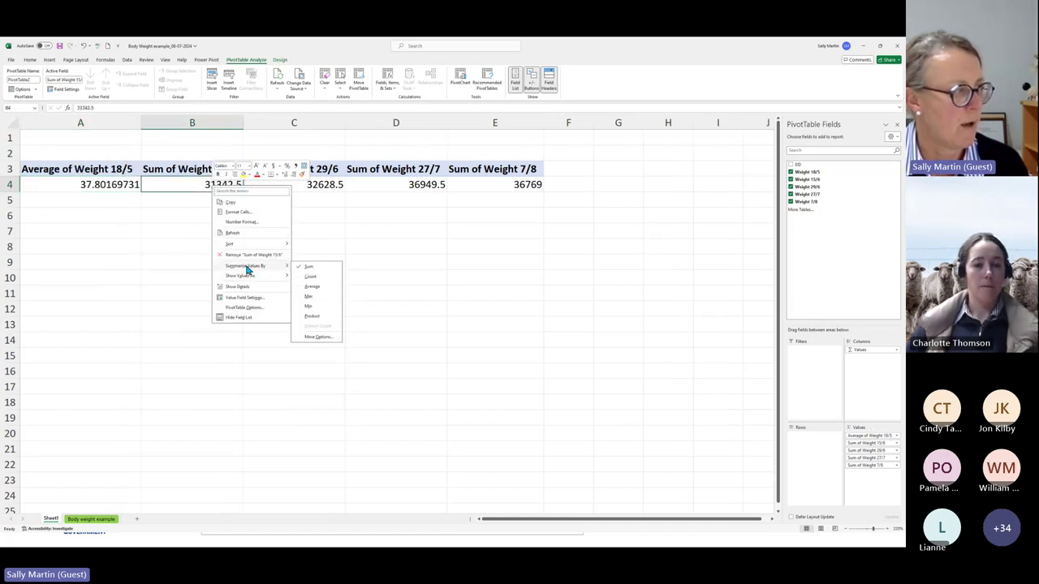
{"action": "left_click", "coordinate": [314, 286]}
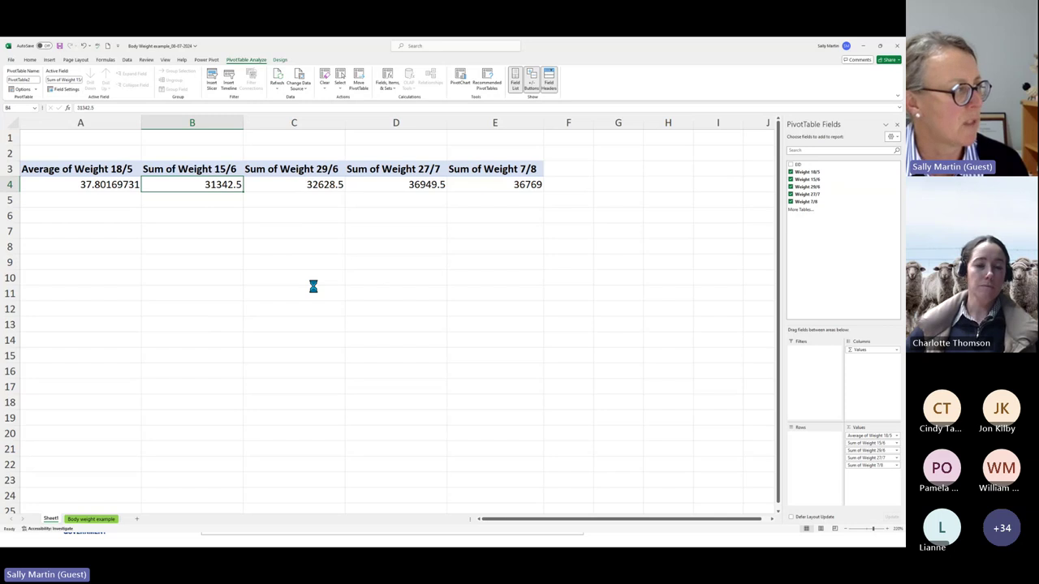
- Summarise the Weight 29/6, Weight 27/7 and Weight 7/8 values in the PivotTable by average
{"action": "right_click", "coordinate": [333, 183]}
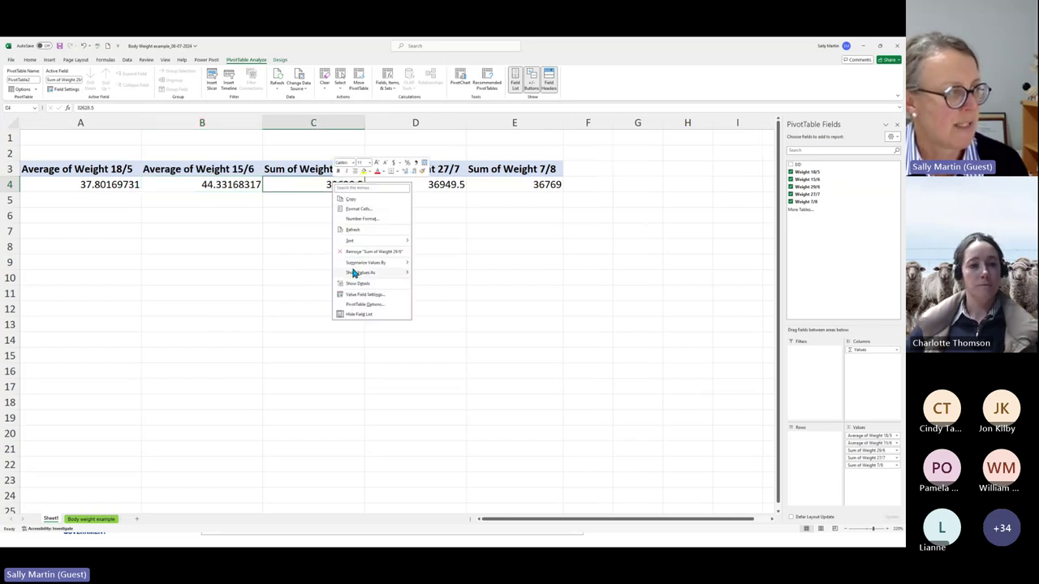
{"action": "mouse_move", "coordinate": [362, 264]}
{"action": "left_click", "coordinate": [428, 280]}
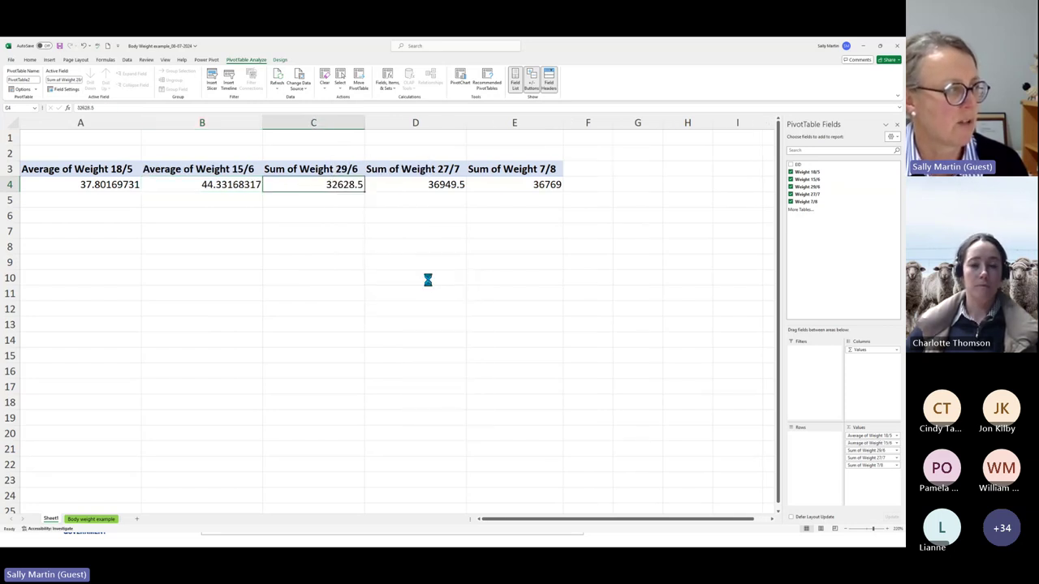
{"action": "right_click", "coordinate": [431, 185]}
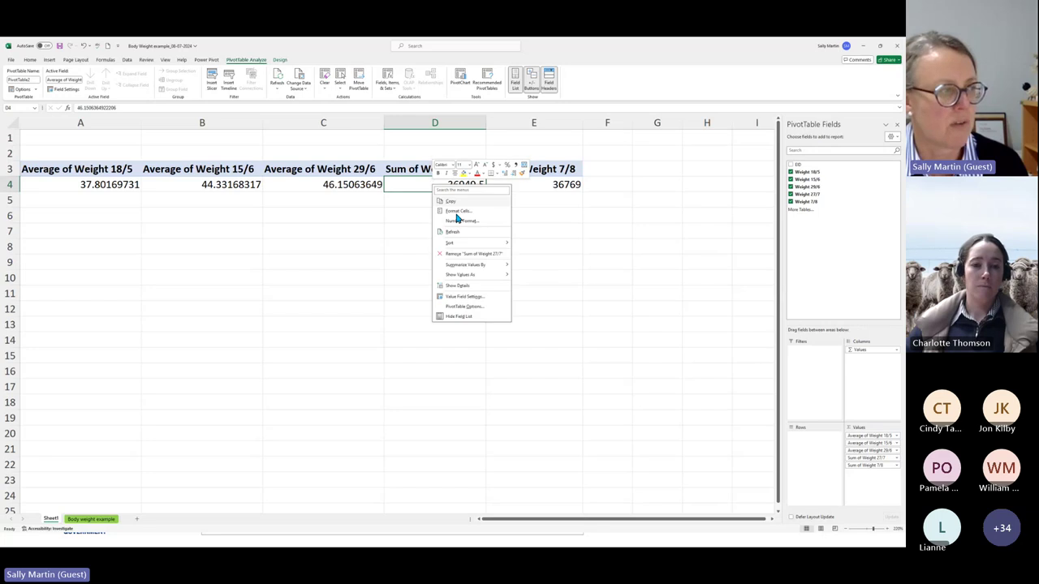
{"action": "mouse_move", "coordinate": [475, 263]}
{"action": "left_click", "coordinate": [524, 286]}
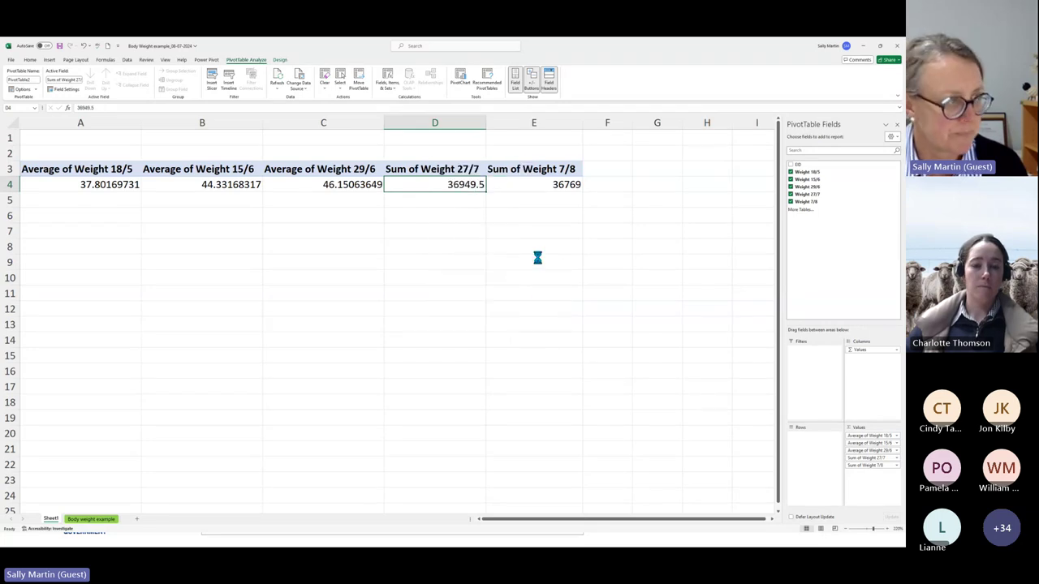
{"action": "right_click", "coordinate": [533, 185]}
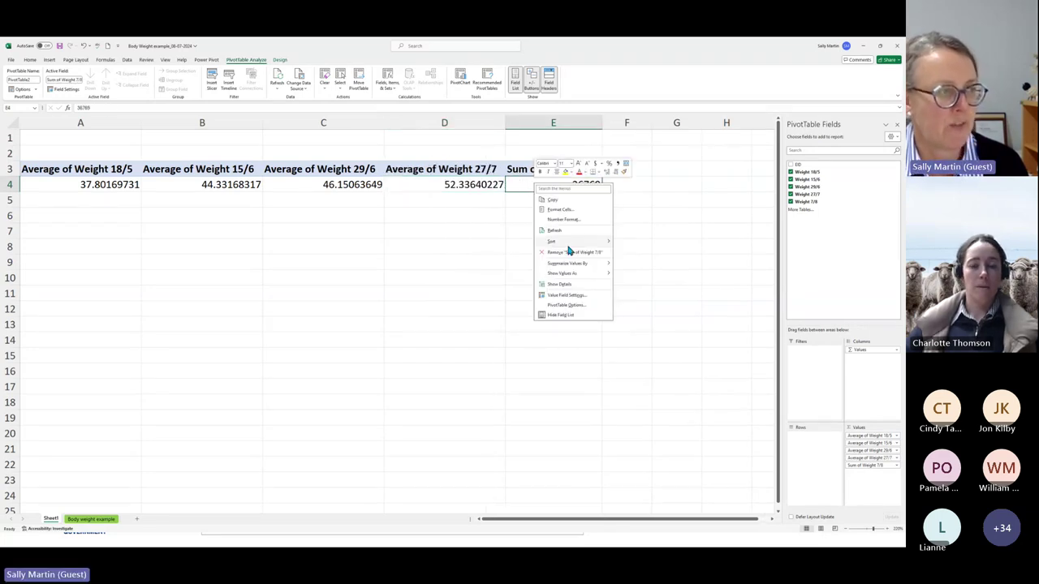
{"action": "mouse_move", "coordinate": [569, 264]}
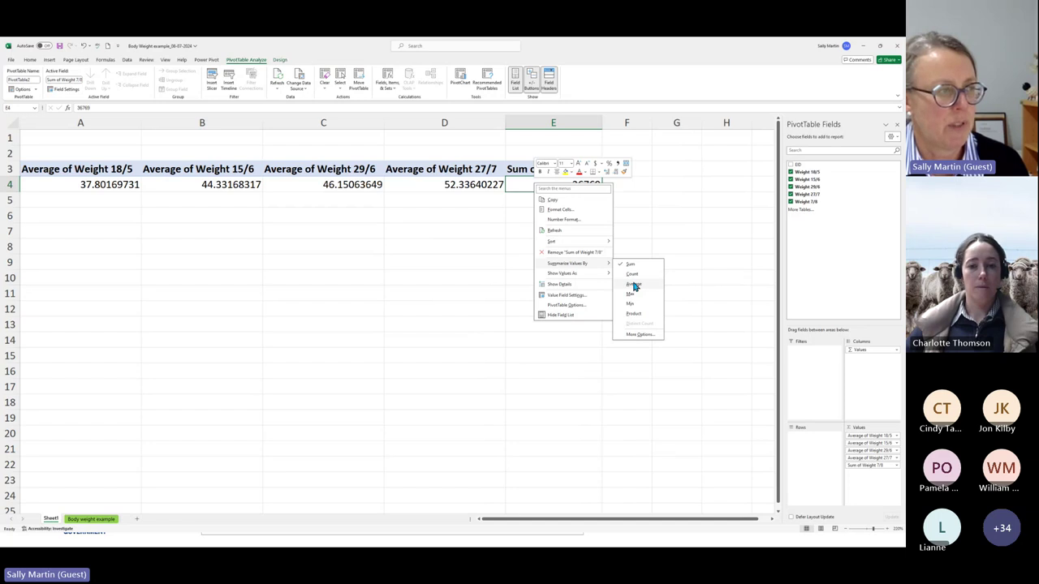
{"action": "left_click", "coordinate": [634, 286]}
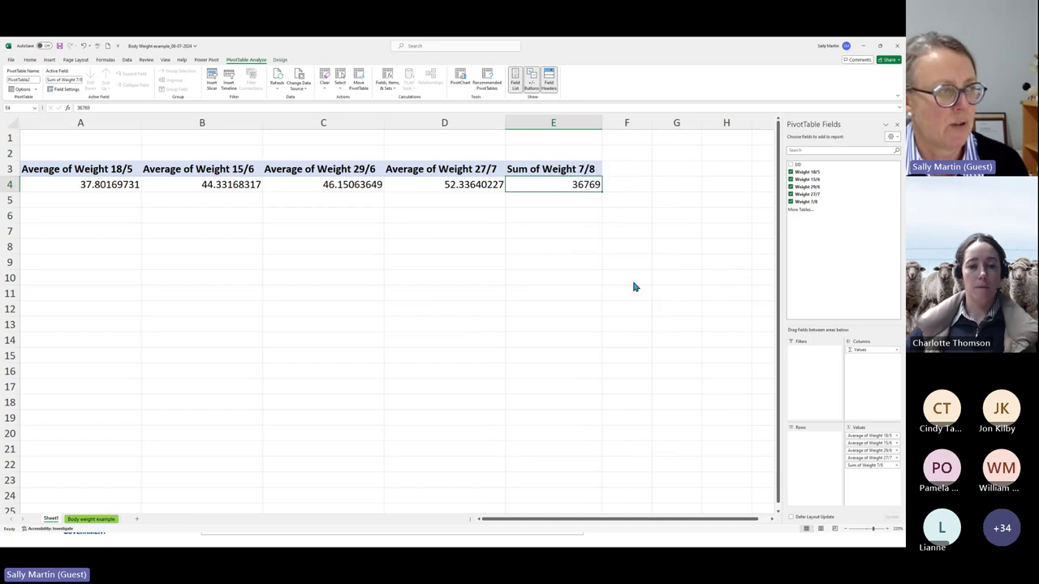
- Format the PivotTable averages in A4:E4 to show one decimal place
{"action": "left_click", "coordinate": [86, 520]}
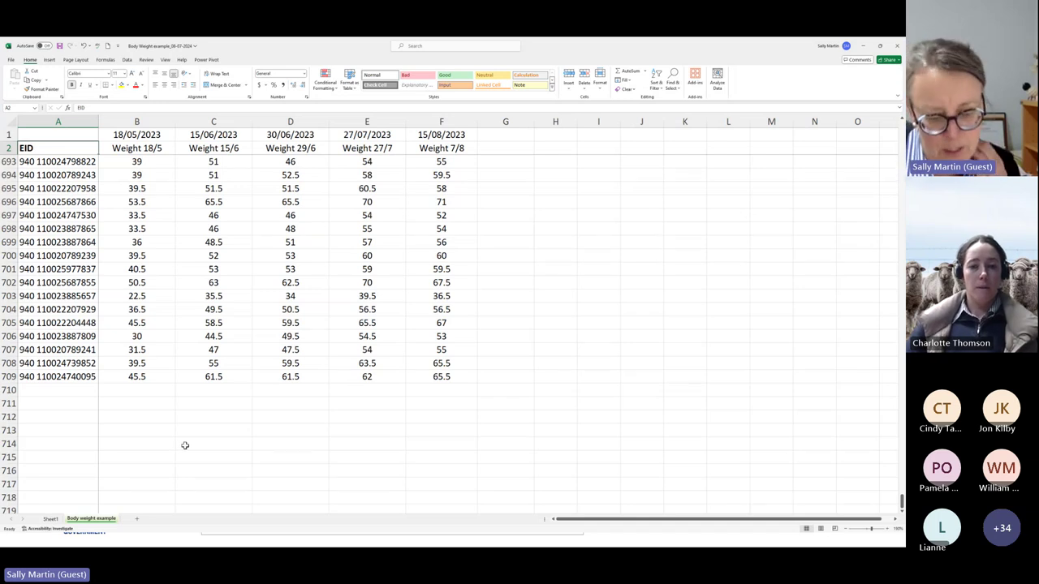
{"action": "left_click", "coordinate": [51, 520]}
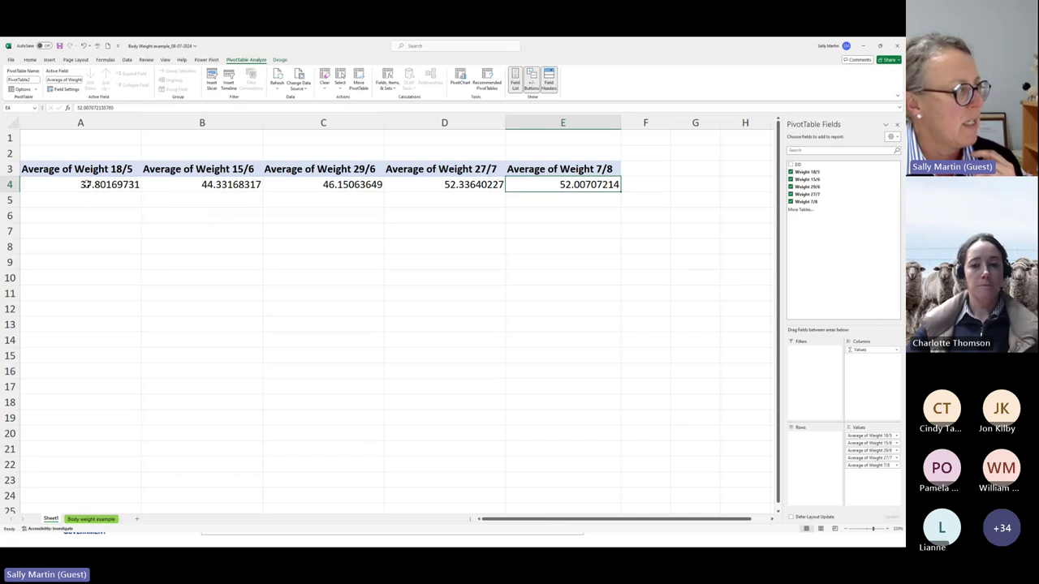
{"action": "left_click", "coordinate": [91, 185]}
{"action": "left_click_drag", "start_coordinate": [91, 185], "coordinate": [576, 188]}
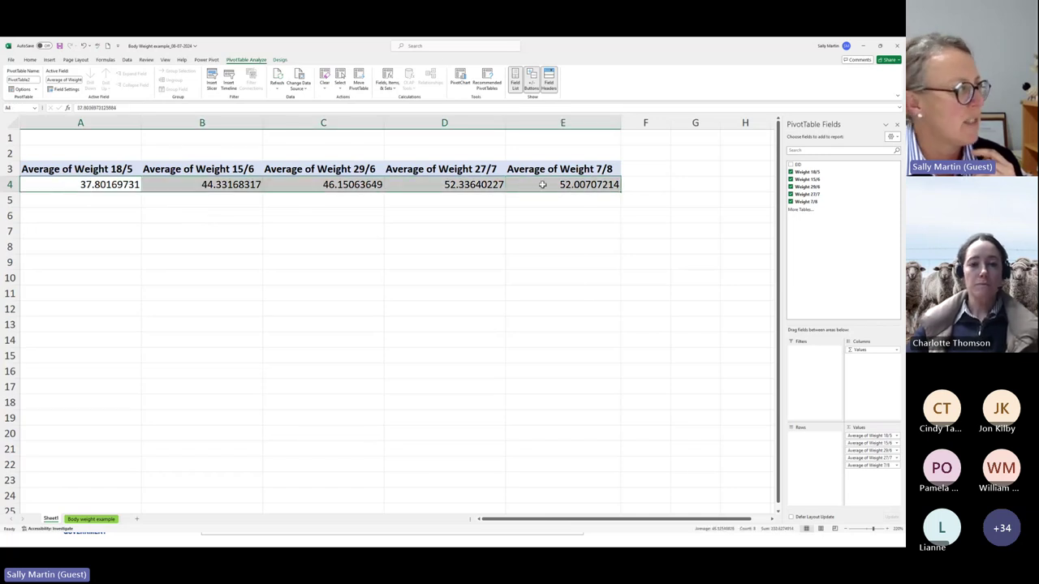
{"action": "left_click", "coordinate": [29, 60]}
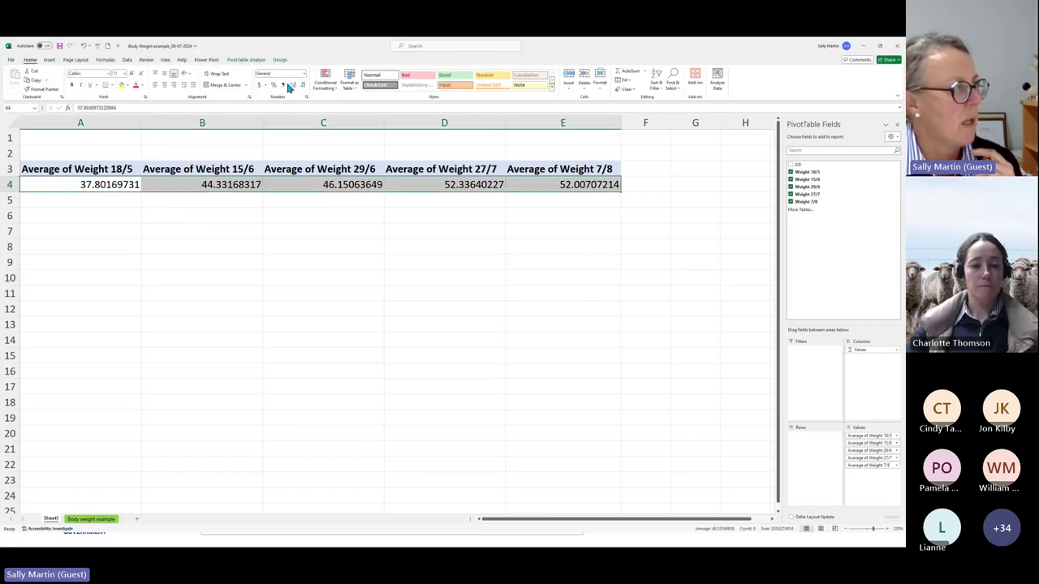
{"action": "left_click", "coordinate": [302, 85]}
{"action": "left_click", "coordinate": [302, 85]}
{"action": "left_click", "coordinate": [302, 85]}
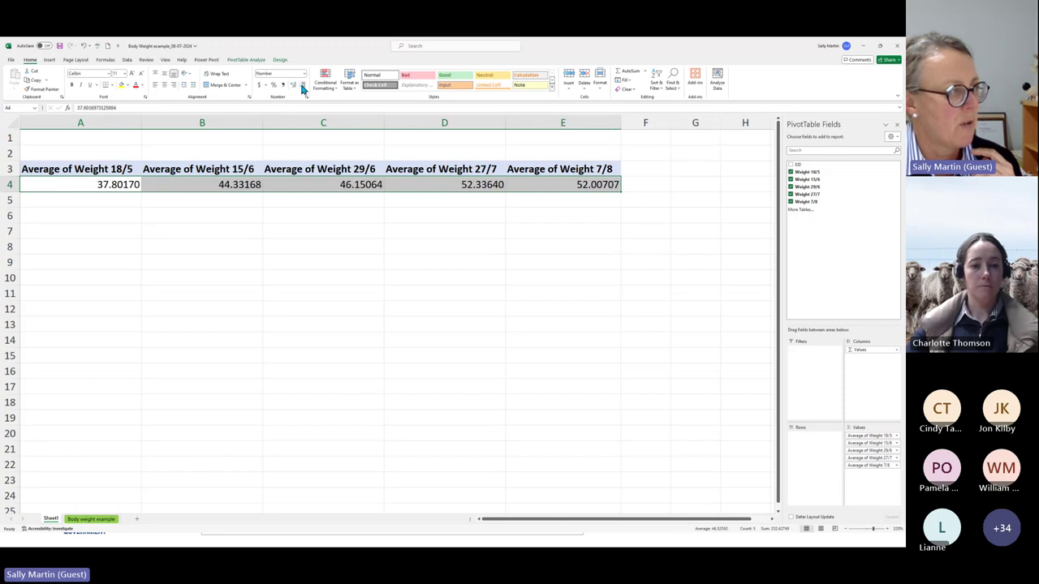
{"action": "left_click", "coordinate": [302, 85]}
{"action": "left_click", "coordinate": [302, 85]}
{"action": "left_click", "coordinate": [302, 86]}
{"action": "left_click", "coordinate": [302, 85]}
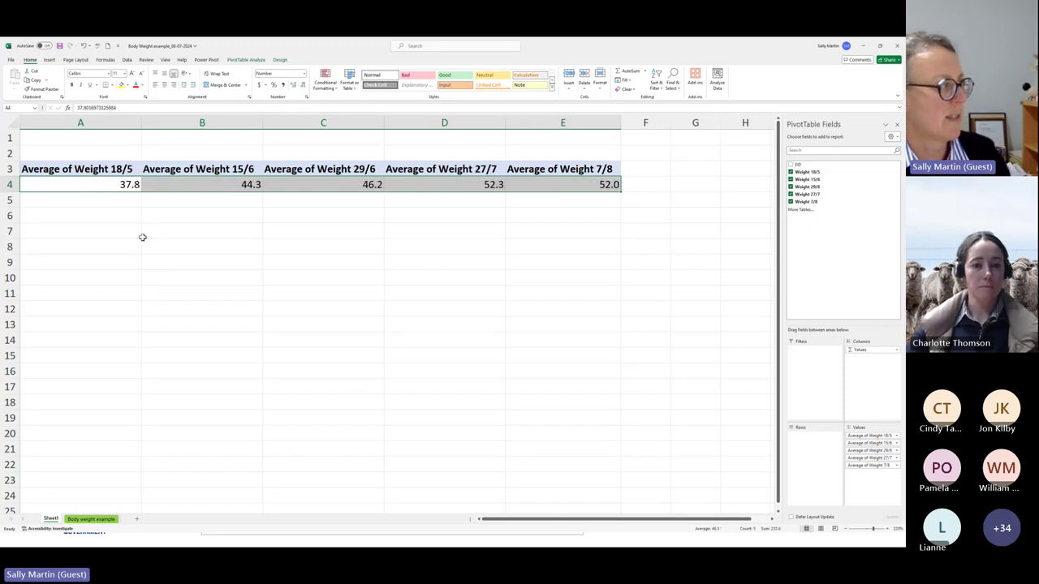
{"action": "left_click", "coordinate": [141, 236]}
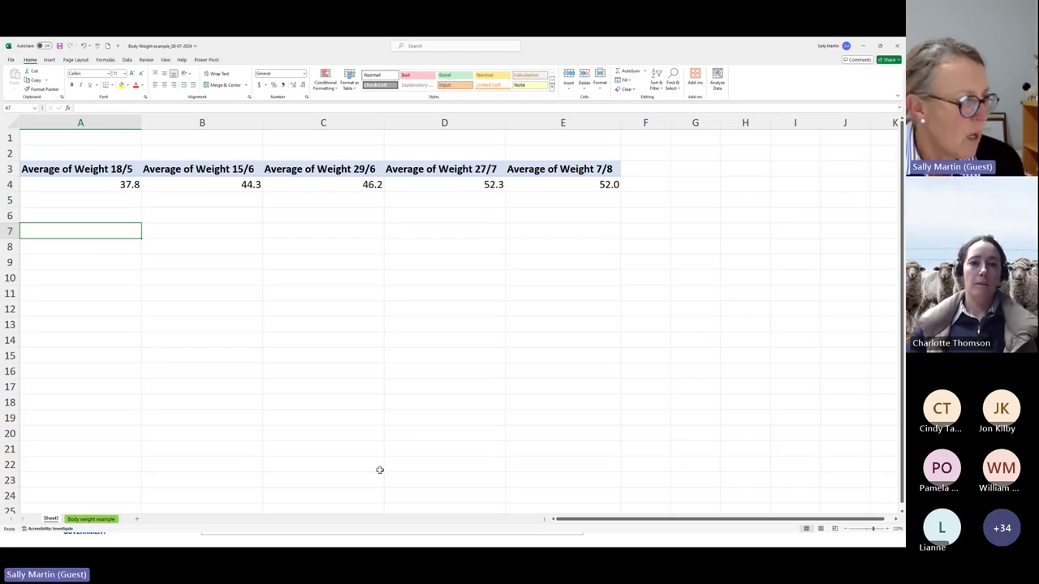
- Add a Growth Rate heading in G2 of the Body weight example sheet
{"action": "left_click", "coordinate": [99, 519]}
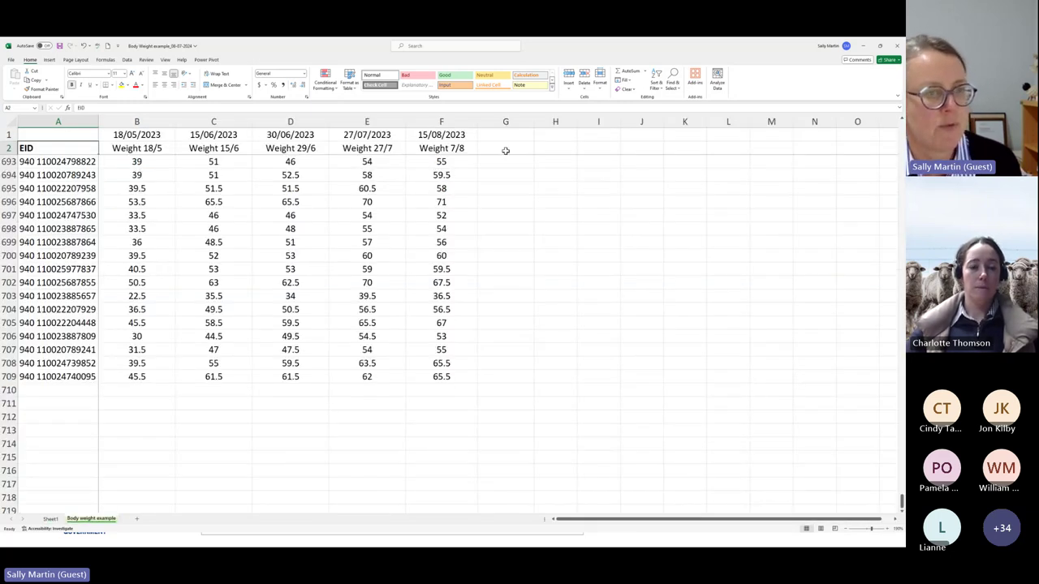
{"action": "left_click_drag", "start_coordinate": [901, 502], "coordinate": [877, 122]}
{"action": "left_click", "coordinate": [514, 147]}
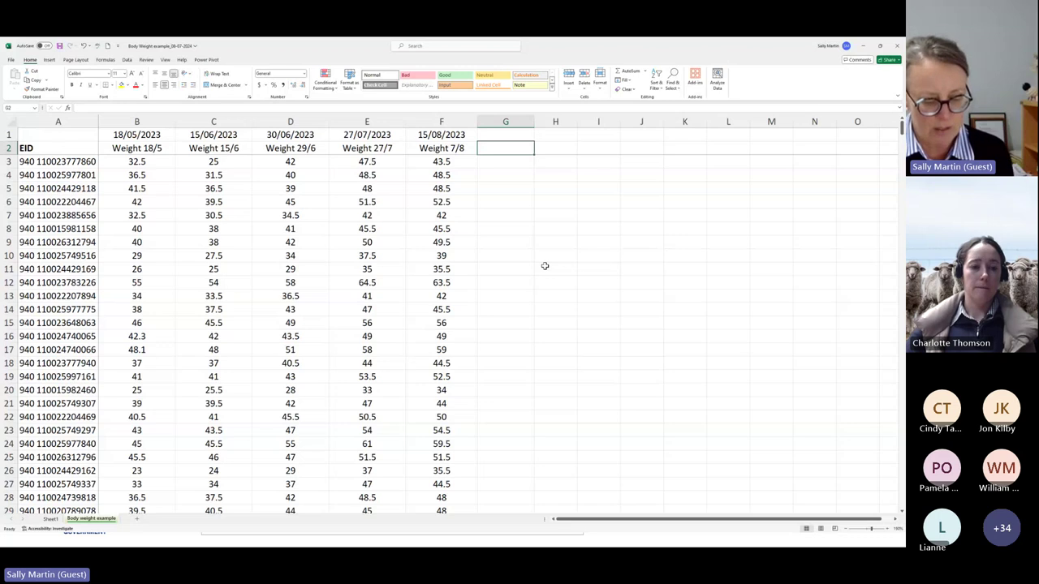
{"action": "type", "text": "Growthe"}
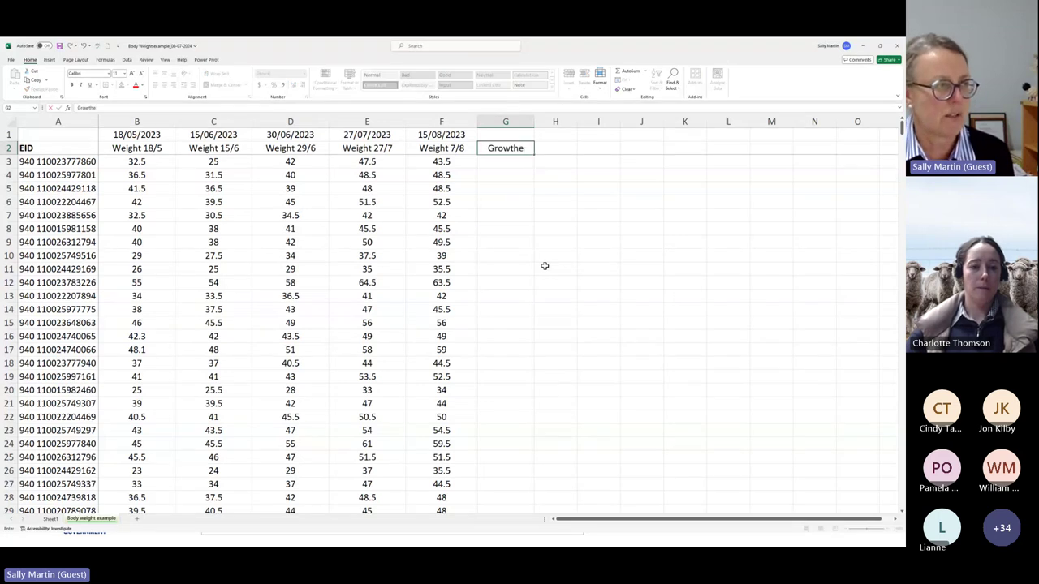
{"action": "key", "text": "BackSpace"}
{"action": "type", "text": "Rate"}
{"action": "key", "text": "Return"}
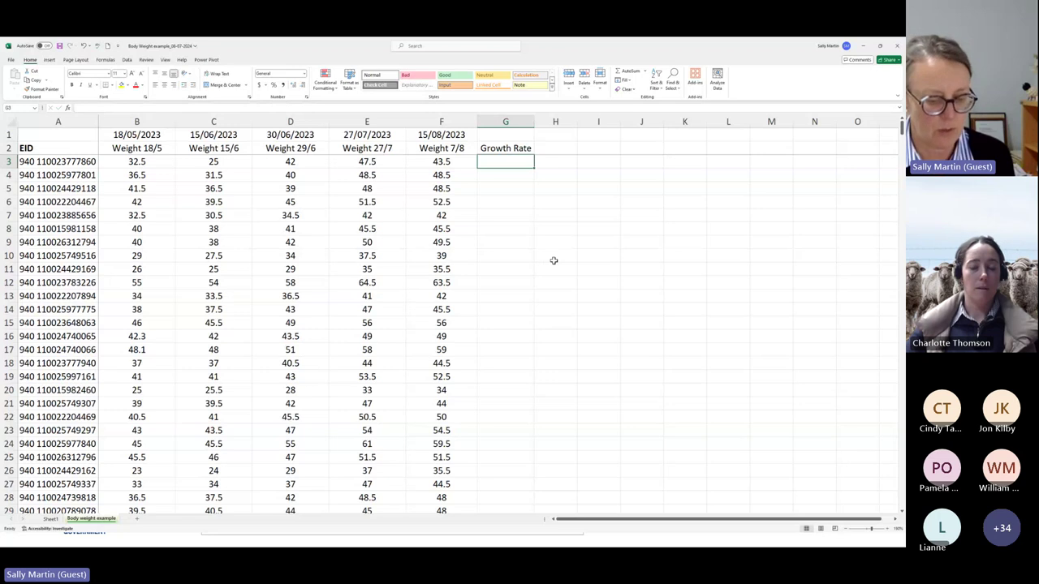
- Enter the growth rate formula =(C3-B3)/(C1-B1) in G3, dividing the weight change by the days between the weighing dates
{"action": "type", "text": "="}
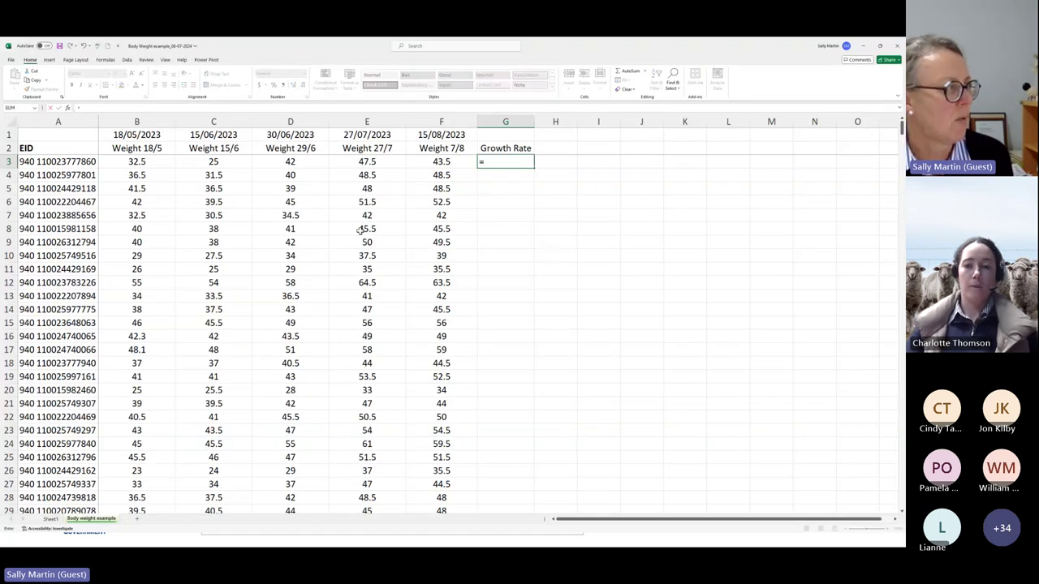
{"action": "left_click", "coordinate": [209, 162]}
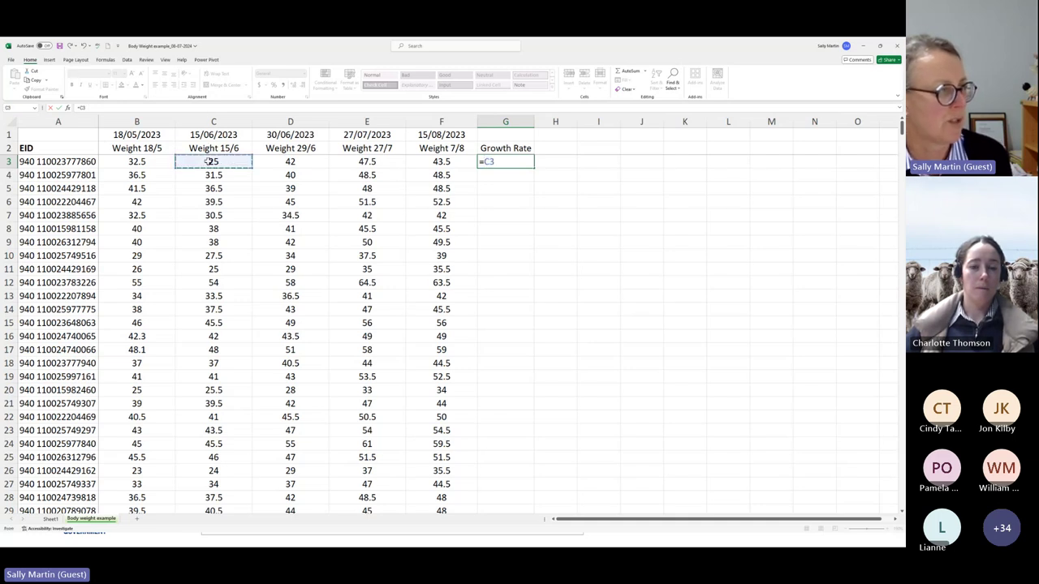
{"action": "type", "text": "-"}
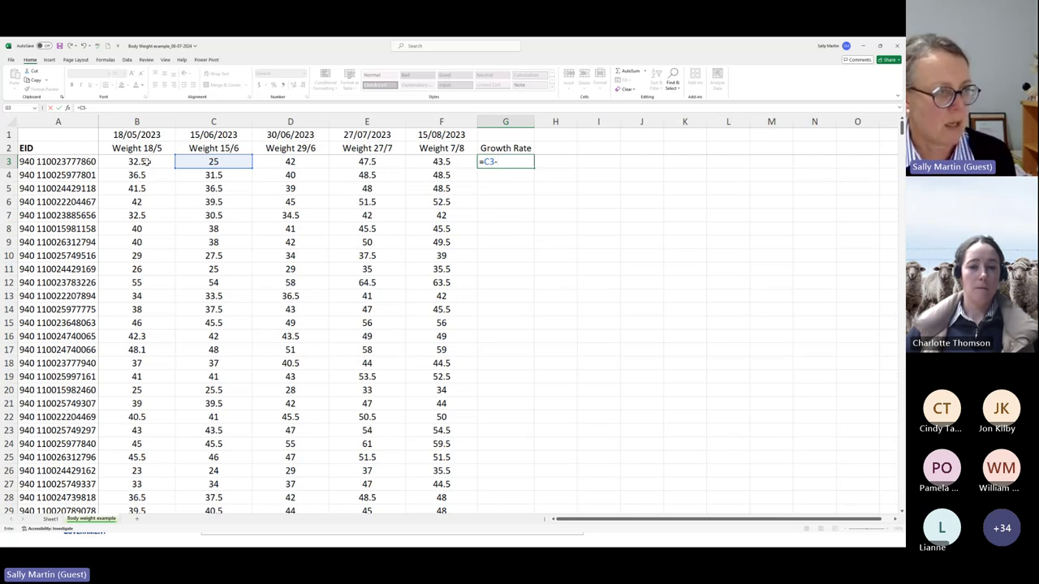
{"action": "left_click", "coordinate": [146, 163]}
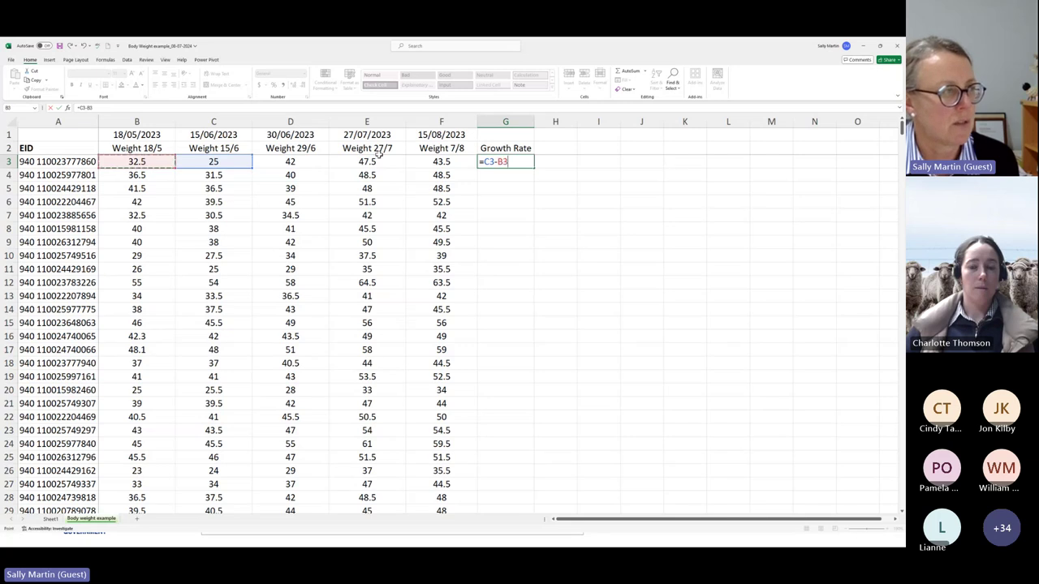
{"action": "left_click", "coordinate": [487, 161]}
{"action": "type", "text": "("}
{"action": "left_click", "coordinate": [515, 161]}
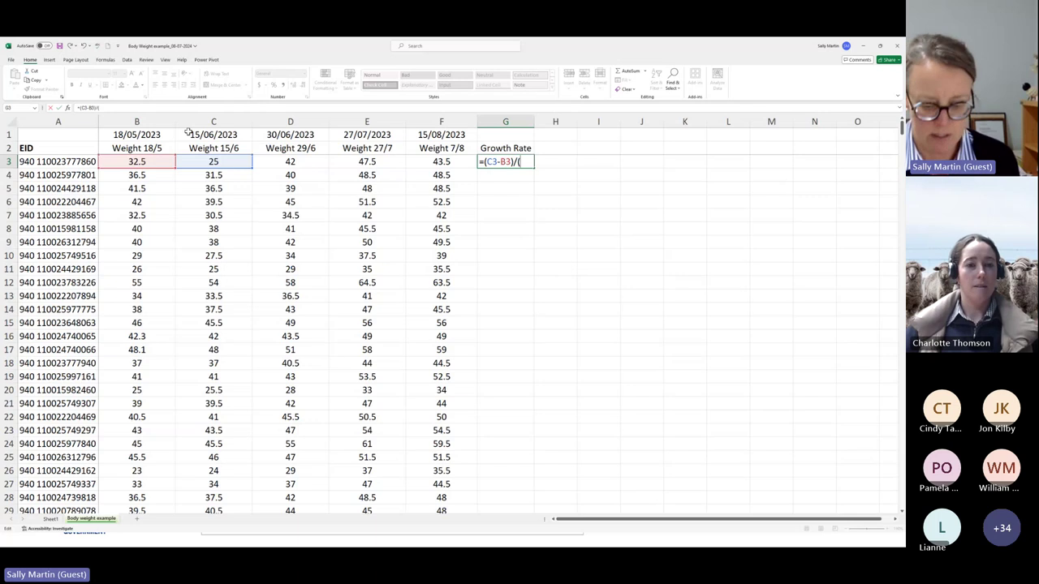
{"action": "left_click", "coordinate": [202, 134]}
{"action": "type", "text": "-"}
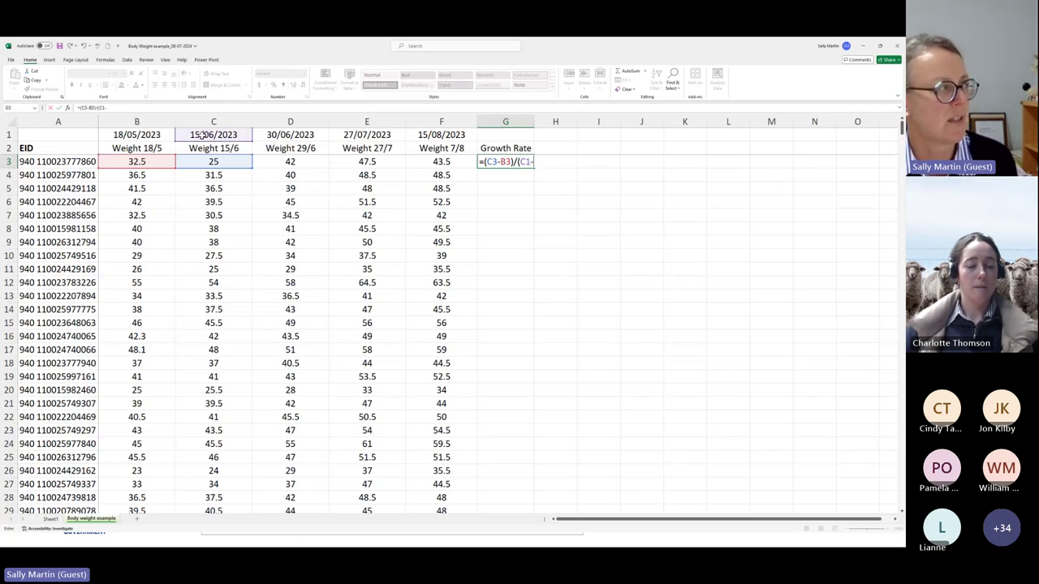
{"action": "left_click", "coordinate": [138, 134]}
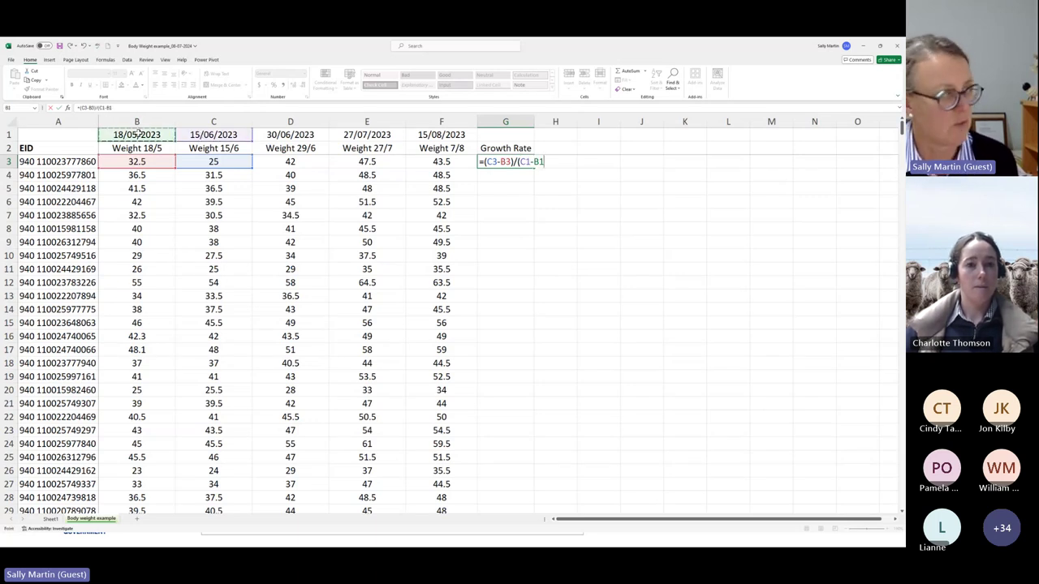
{"action": "type", "text": ")"}
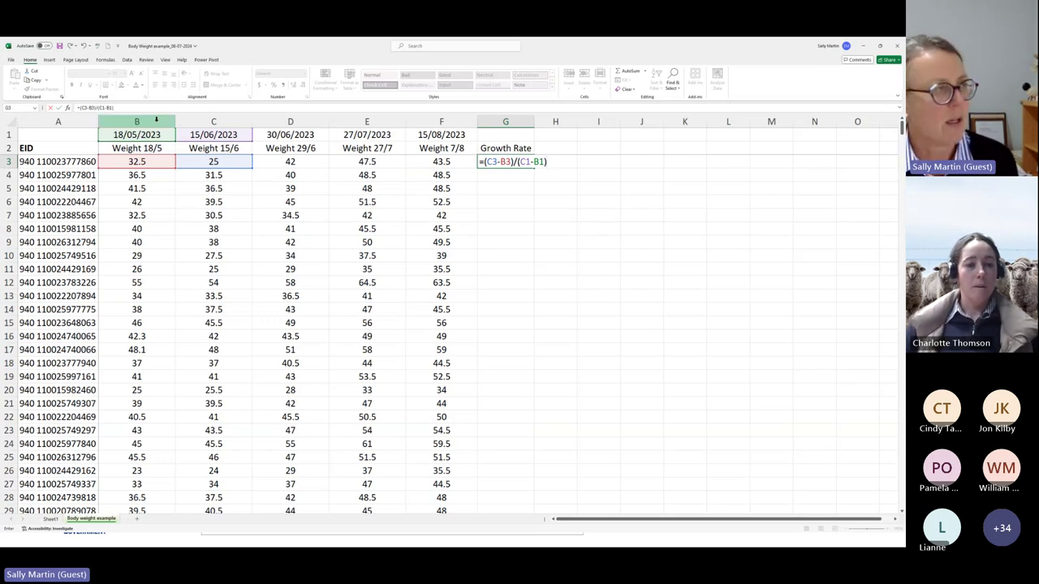
{"action": "key", "text": "Return"}
{"action": "left_click", "coordinate": [488, 161]}
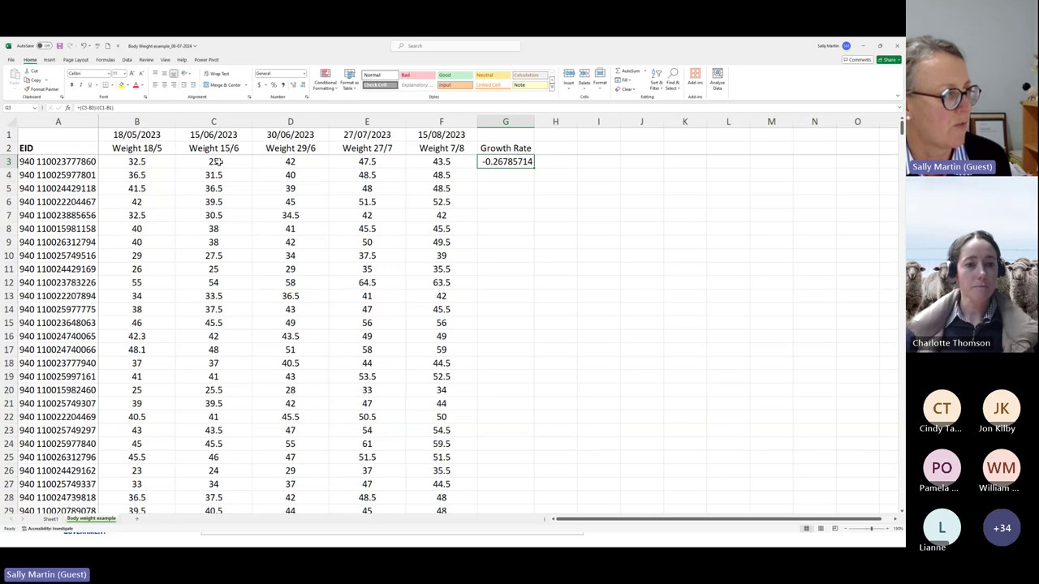
{"action": "left_click", "coordinate": [287, 162]}
{"action": "left_click", "coordinate": [218, 164]}
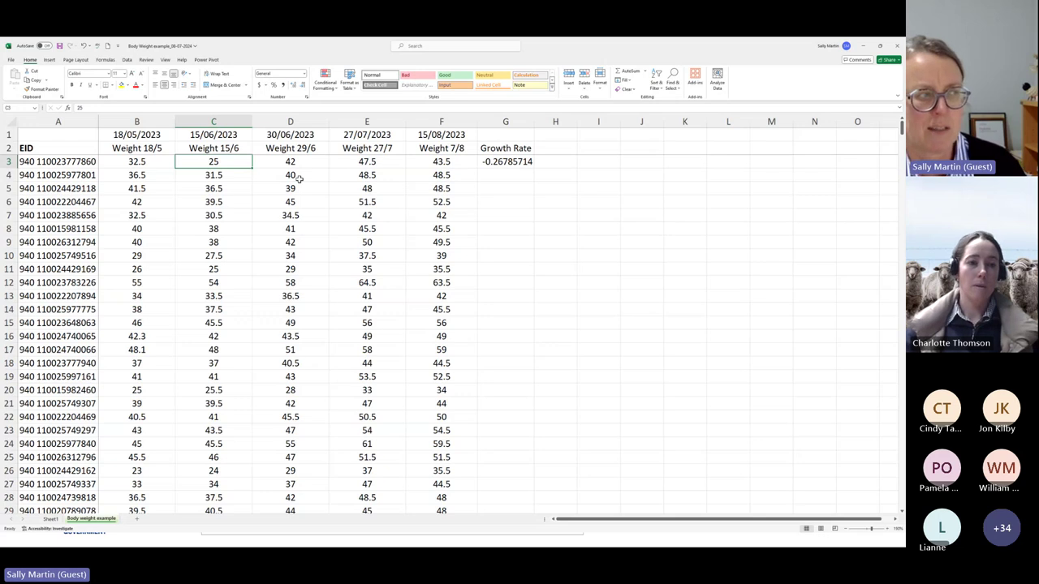
{"action": "left_click", "coordinate": [499, 164]}
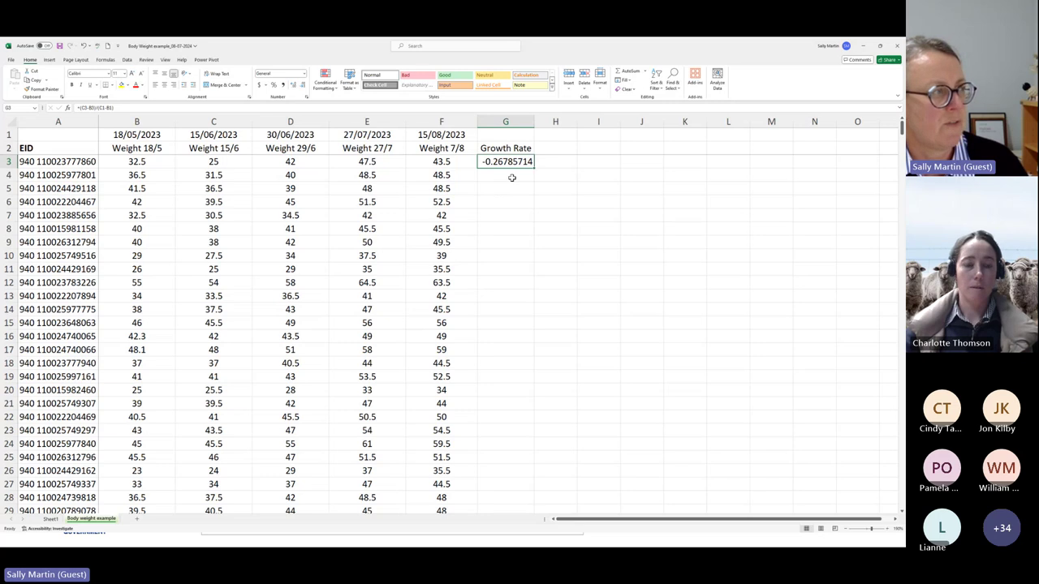
{"action": "left_click", "coordinate": [232, 165]}
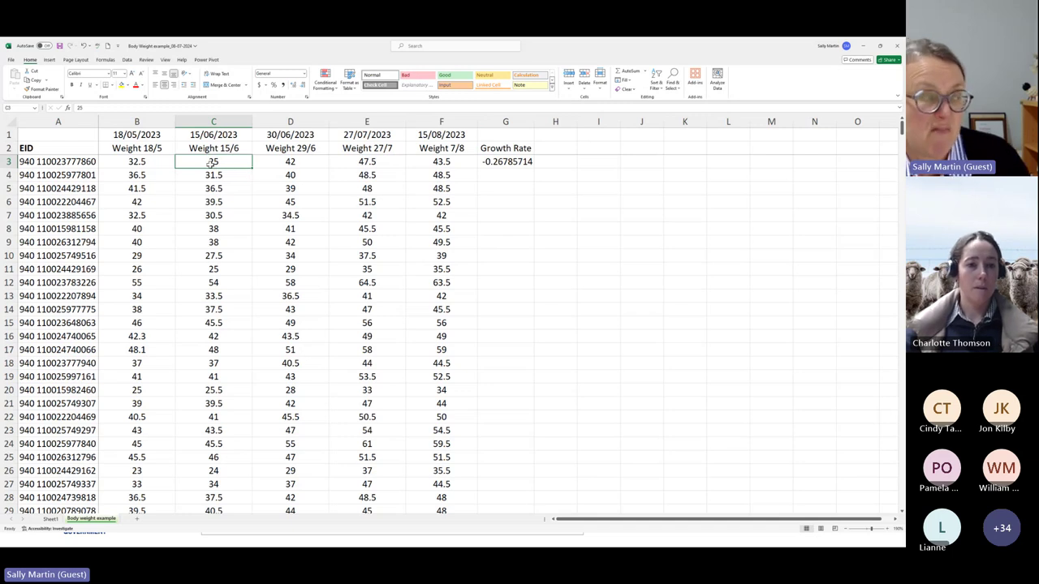
{"action": "left_click", "coordinate": [294, 162]}
{"action": "left_click", "coordinate": [512, 162]}
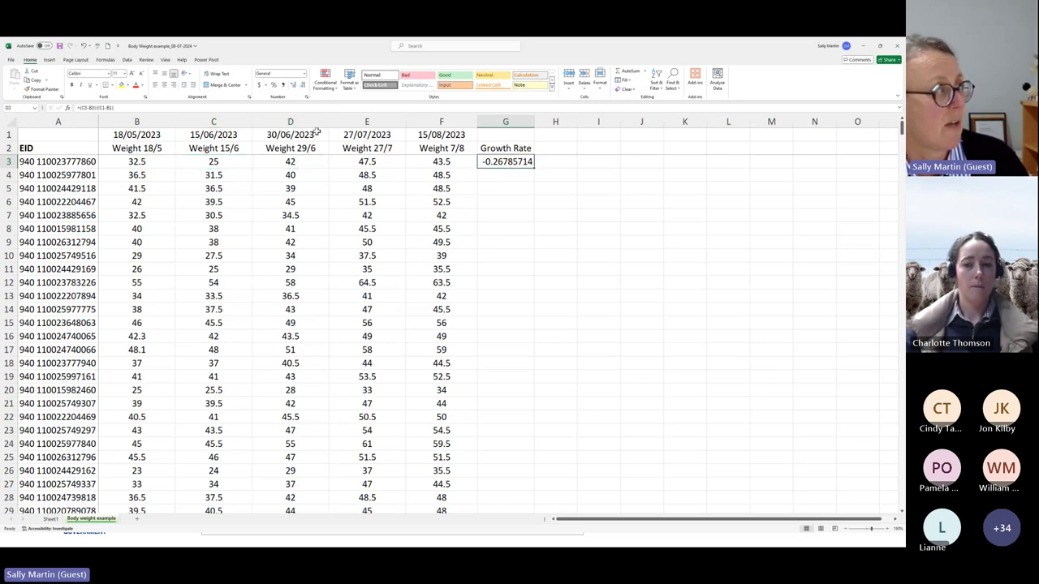
- Change the G3 formula to =(D3-B3)/(D1-B1) so it uses the third weighing and its date
{"action": "left_click", "coordinate": [107, 107]}
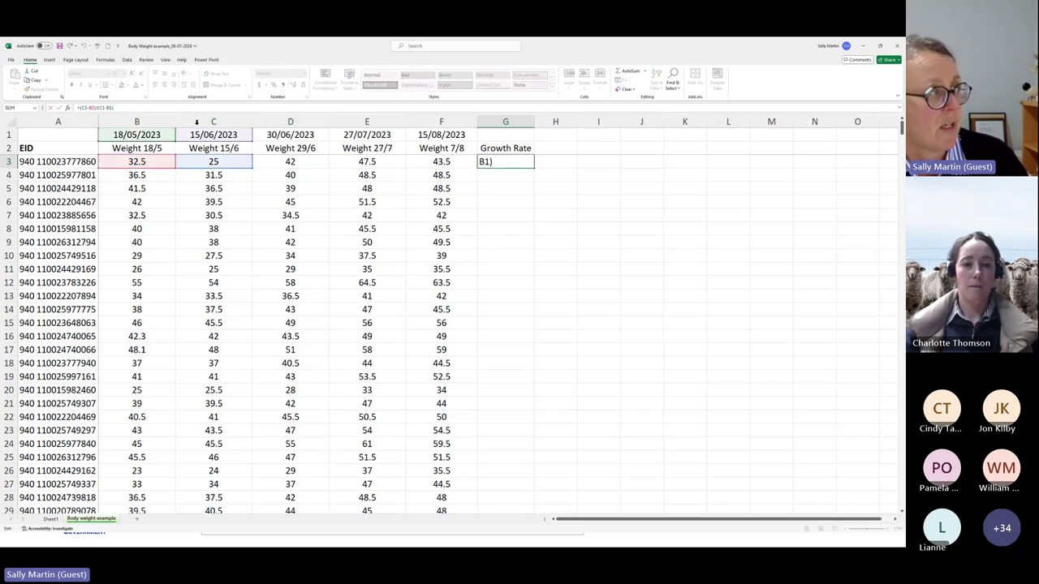
{"action": "left_click_drag", "start_coordinate": [225, 169], "coordinate": [280, 172]}
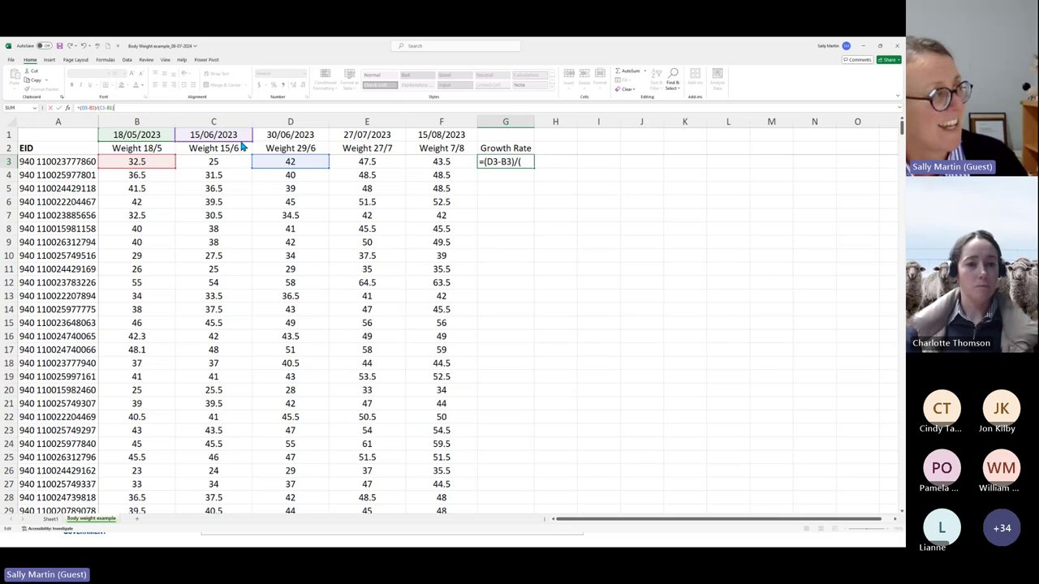
{"action": "left_click_drag", "start_coordinate": [241, 146], "coordinate": [268, 135]}
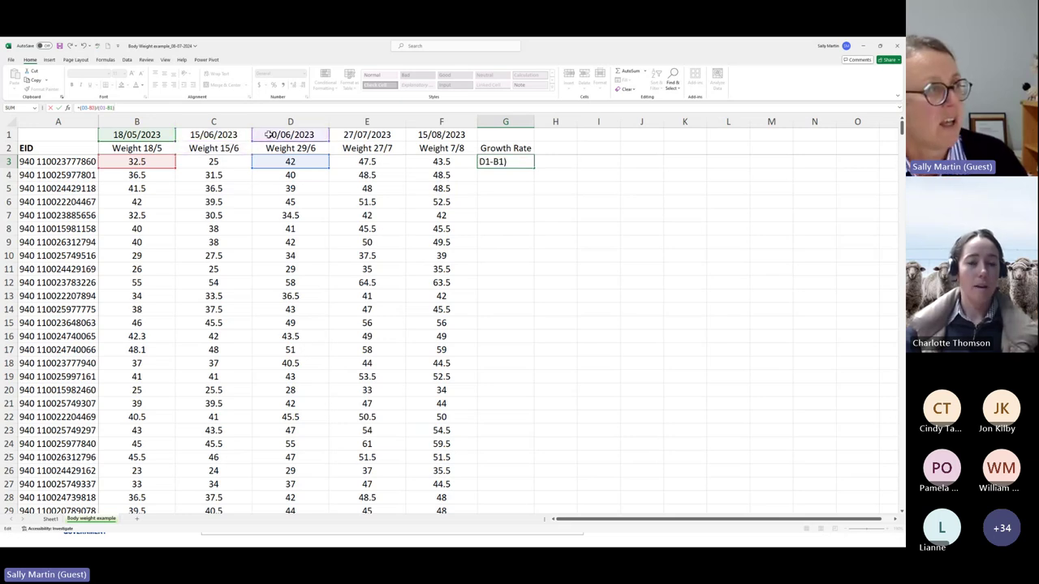
{"action": "key", "text": "Return"}
{"action": "left_click", "coordinate": [518, 165]}
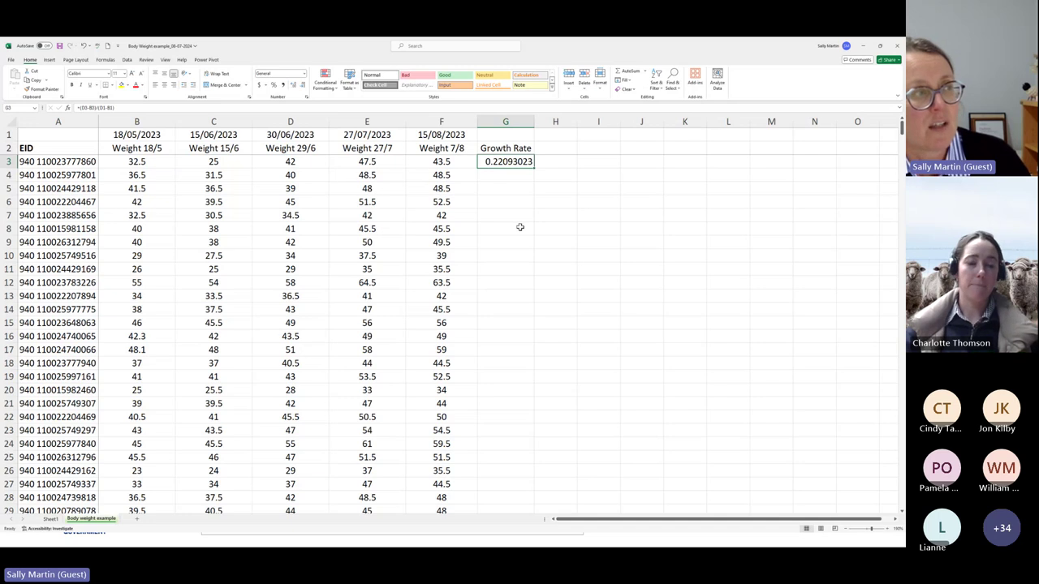
- Format the growth rate in G3 to show three decimal places
{"action": "left_click", "coordinate": [302, 86]}
{"action": "left_click", "coordinate": [302, 86]}
{"action": "left_click", "coordinate": [302, 86]}
{"action": "left_click", "coordinate": [302, 86]}
{"action": "left_click", "coordinate": [302, 86]}
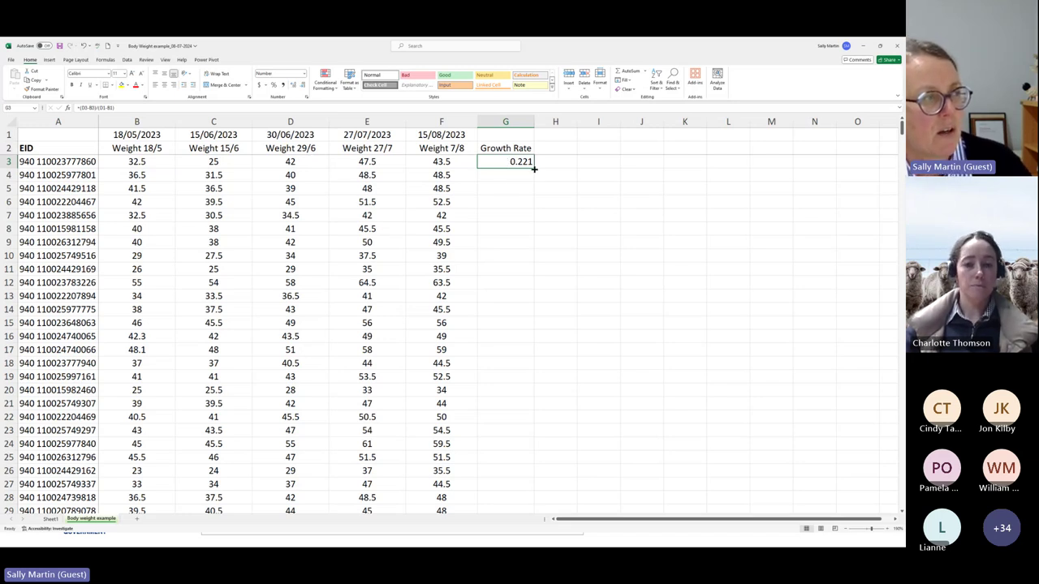
- Try to fill the G3 growth rate formula down to G5 and inspect the cell references in G4
{"action": "left_click_drag", "start_coordinate": [534, 169], "coordinate": [534, 195]}
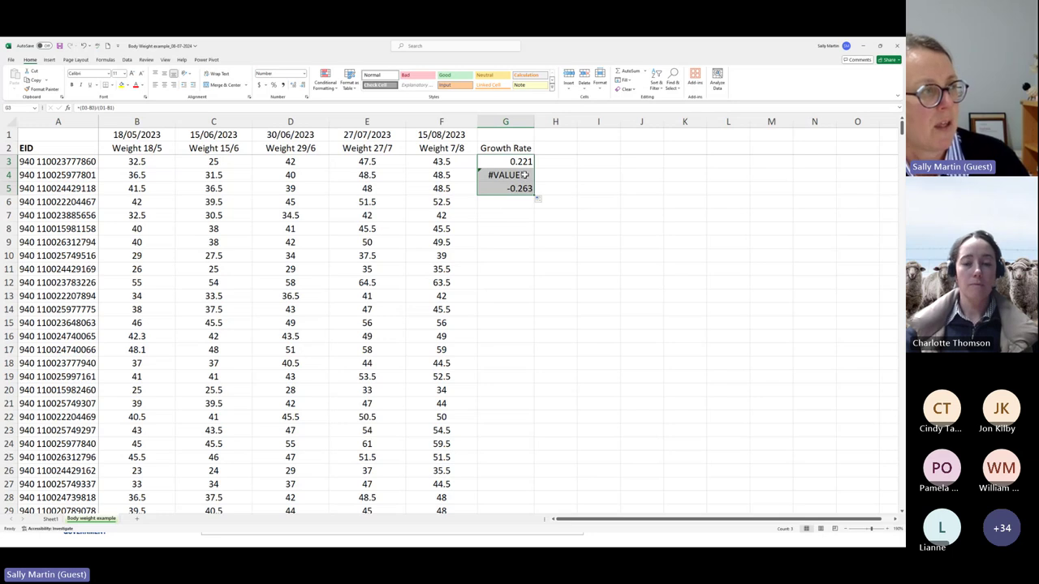
{"action": "left_click", "coordinate": [525, 174]}
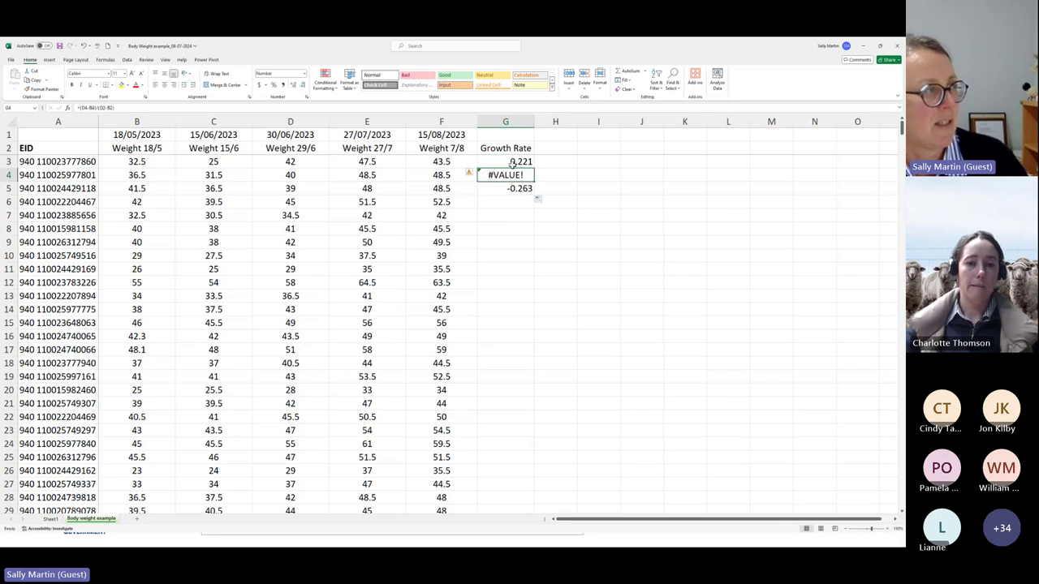
{"action": "left_click", "coordinate": [104, 108]}
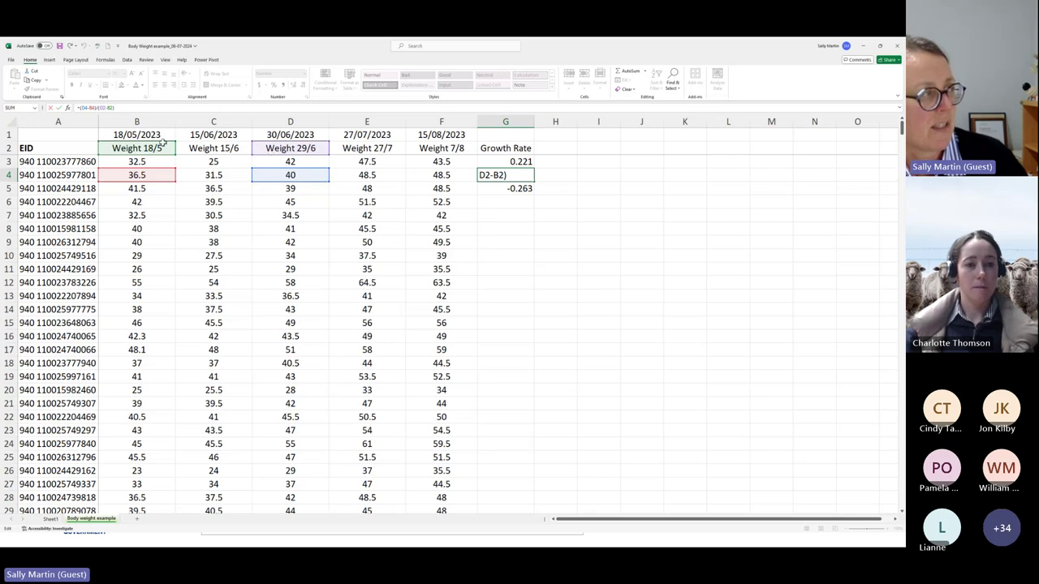
{"action": "key", "text": "Return"}
- Make the date references in the G3 formula absolute, giving =(D3-B3)/($D$1-$B$1)
{"action": "left_click", "coordinate": [519, 162]}
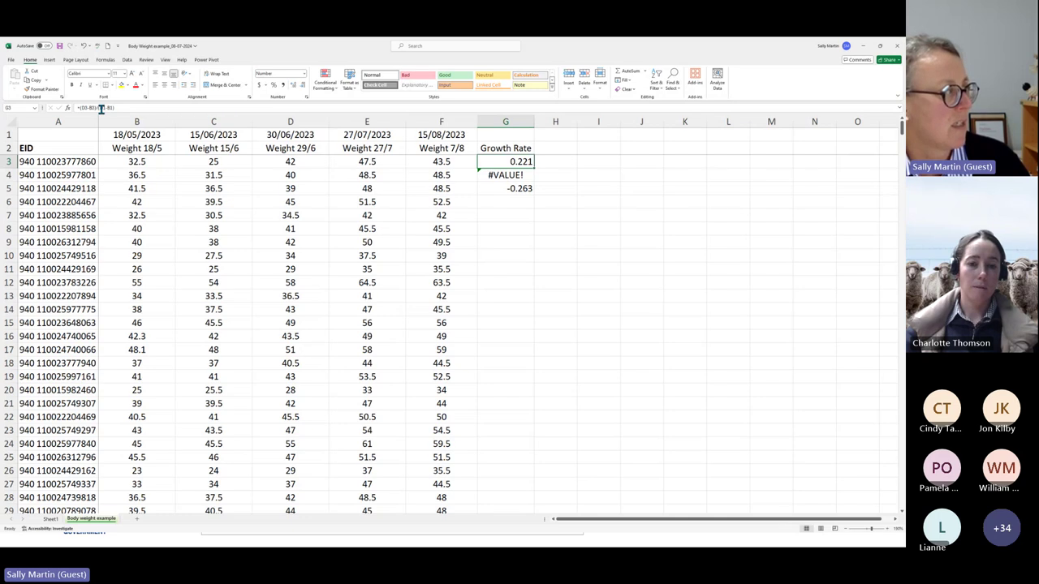
{"action": "left_click", "coordinate": [103, 108]}
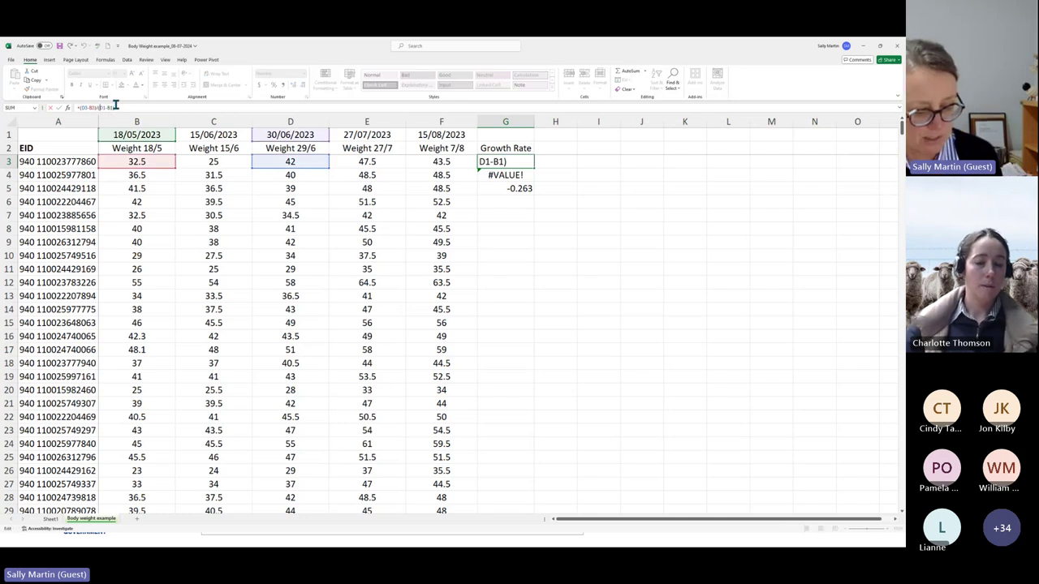
{"action": "type", "text": "$D"}
{"action": "type", "text": "$D"}
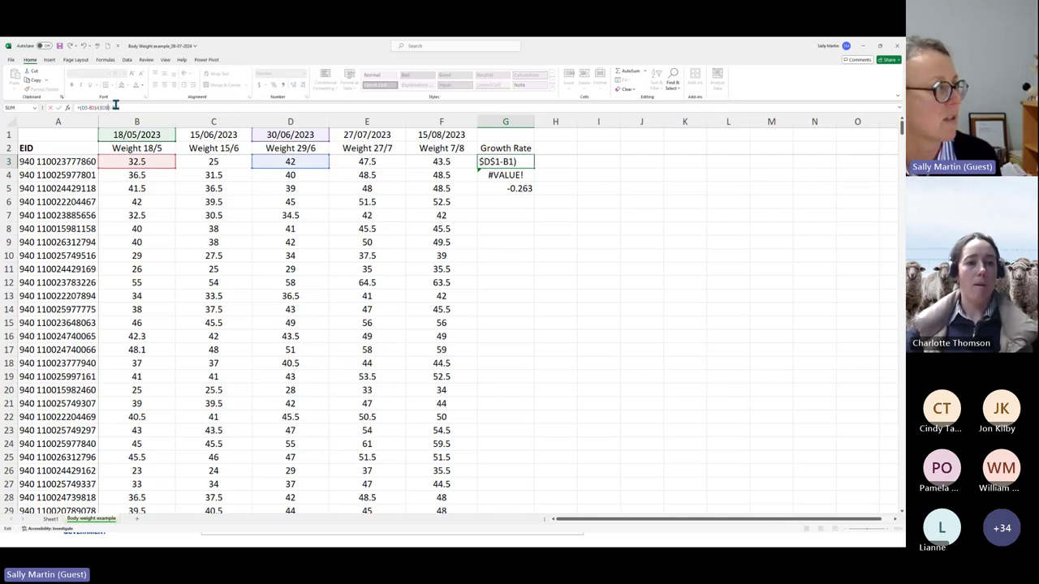
{"action": "type", "text": "$"}
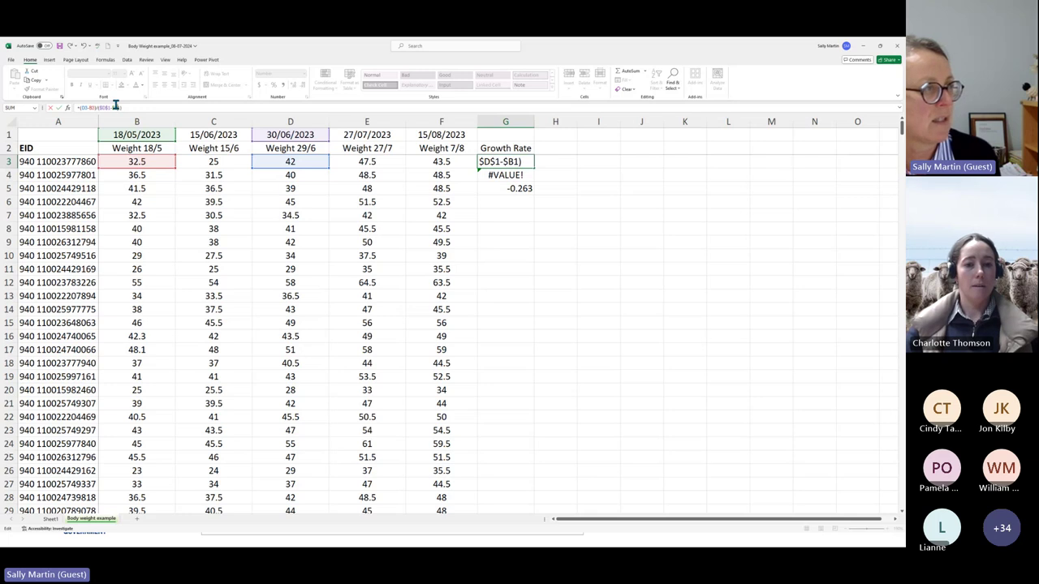
{"action": "key", "text": "Right"}
{"action": "type", "text": "$"}
{"action": "key", "text": "Return"}
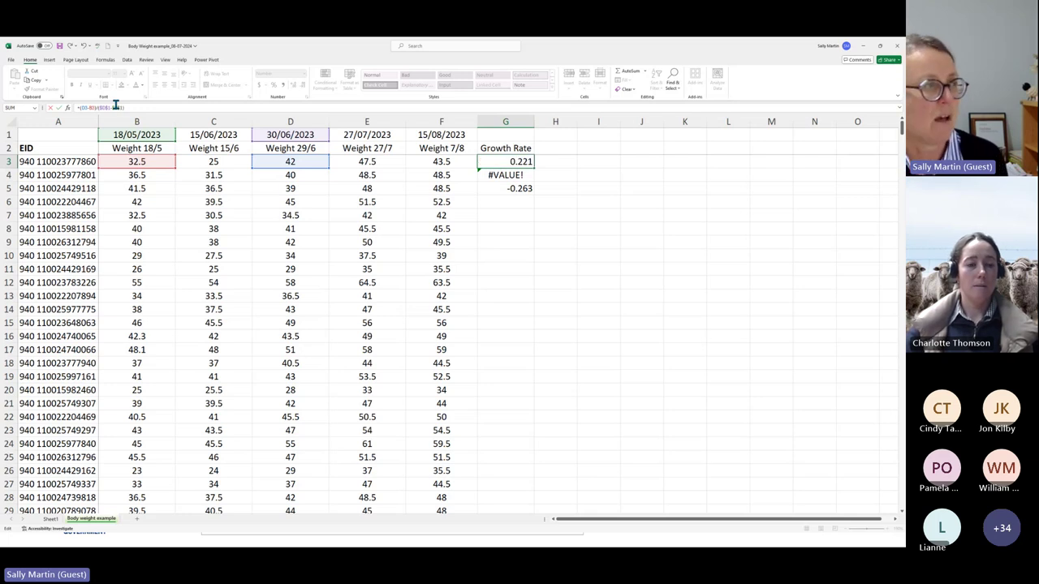
- Fill the corrected growth rate formula from G3 down to G6
{"action": "left_click", "coordinate": [528, 161]}
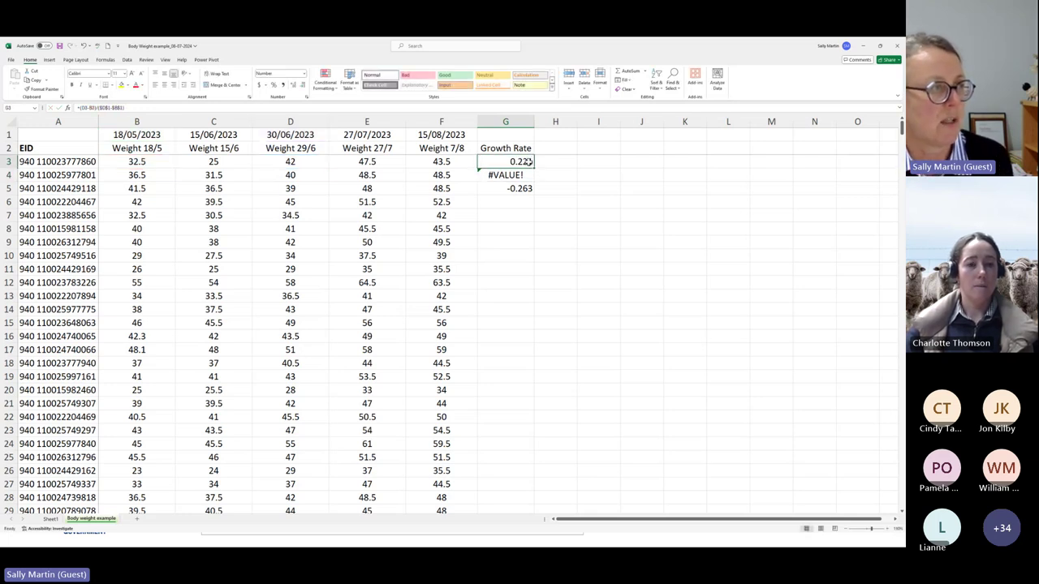
{"action": "left_click_drag", "start_coordinate": [528, 161], "coordinate": [526, 207]}
{"action": "key", "text": "ctrl+d"}
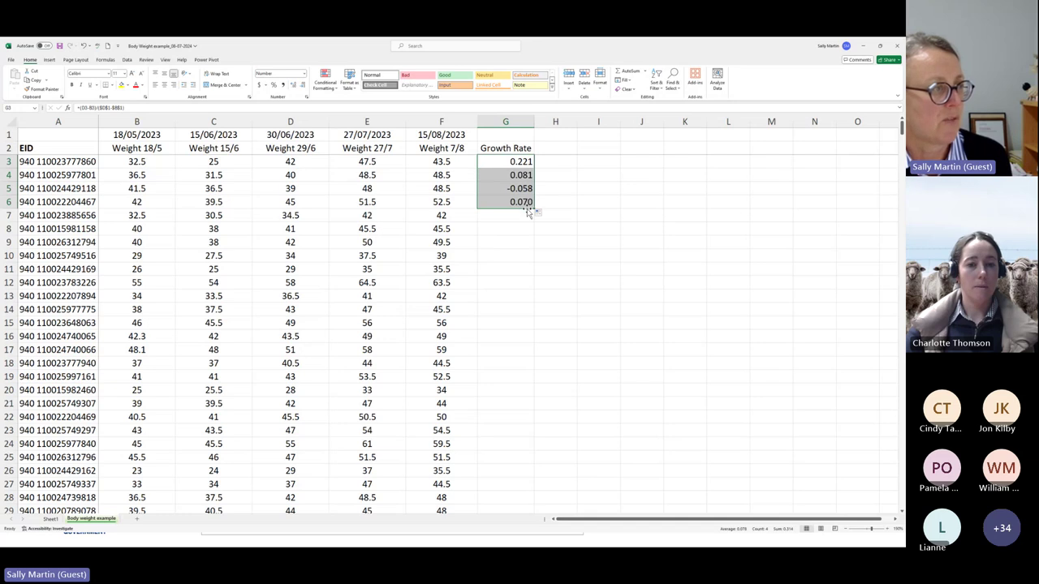
- Check the cell references in the G6 formula and fill it down the rest of the Growth Rate column
{"action": "left_click", "coordinate": [526, 203]}
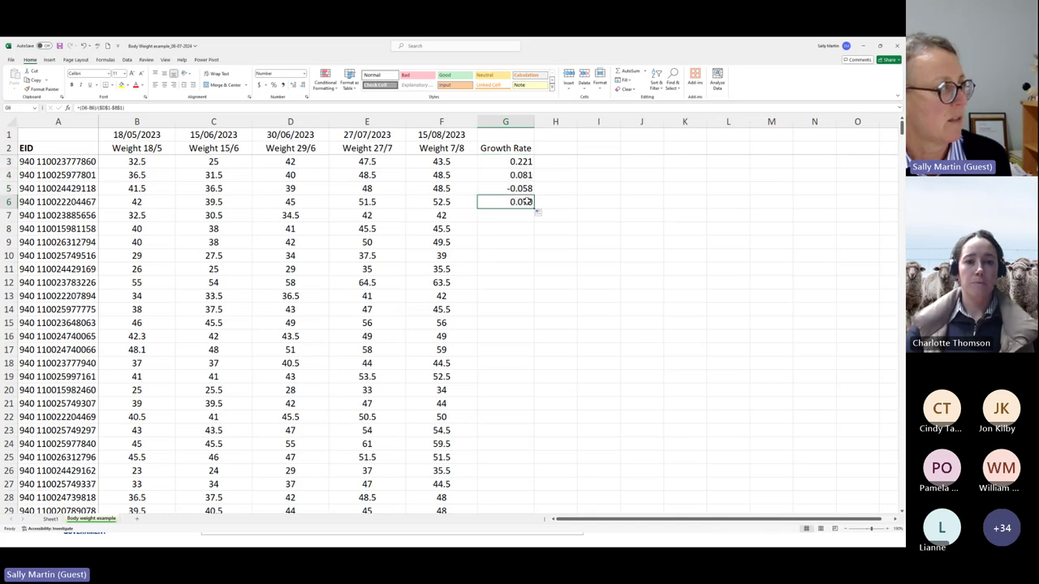
{"action": "left_click", "coordinate": [110, 107]}
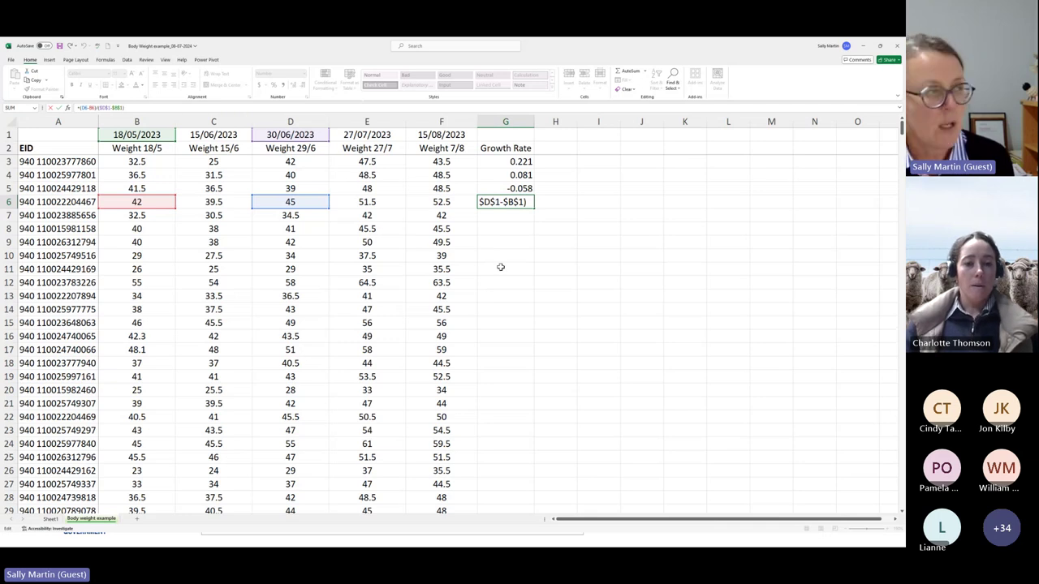
{"action": "key", "text": "Return"}
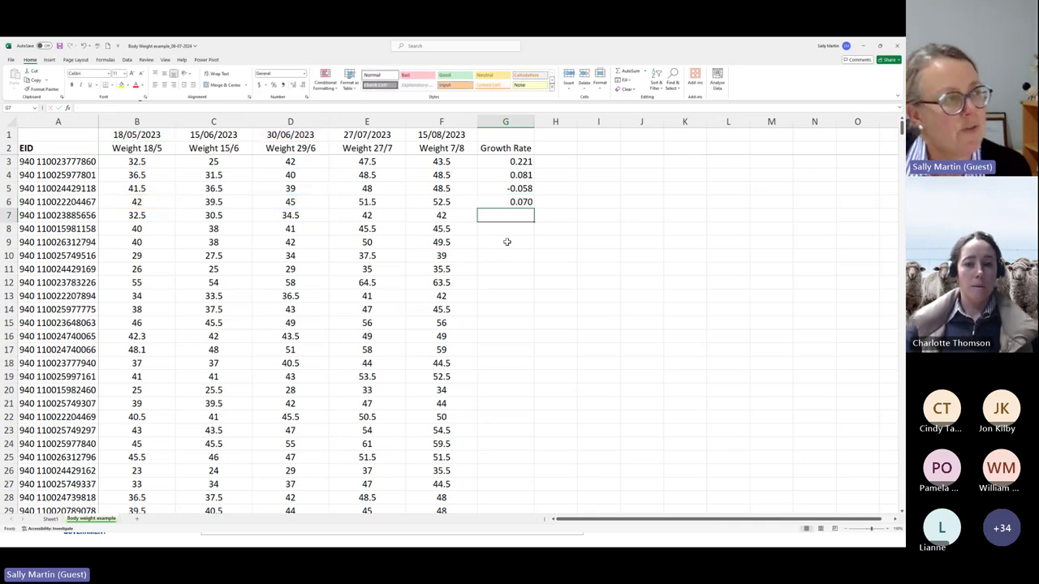
{"action": "left_click", "coordinate": [523, 202]}
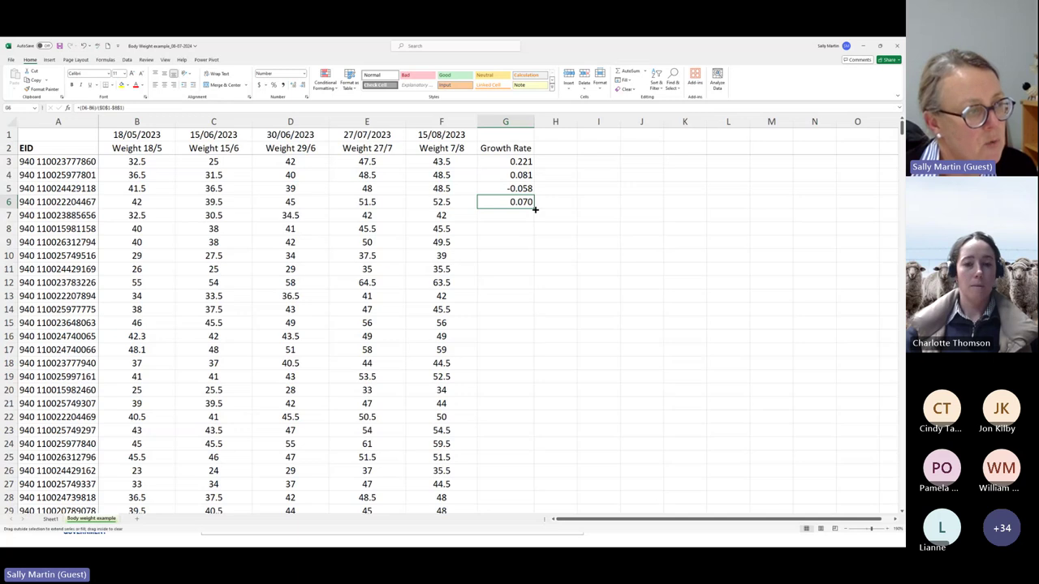
{"action": "double_click", "coordinate": [534, 208]}
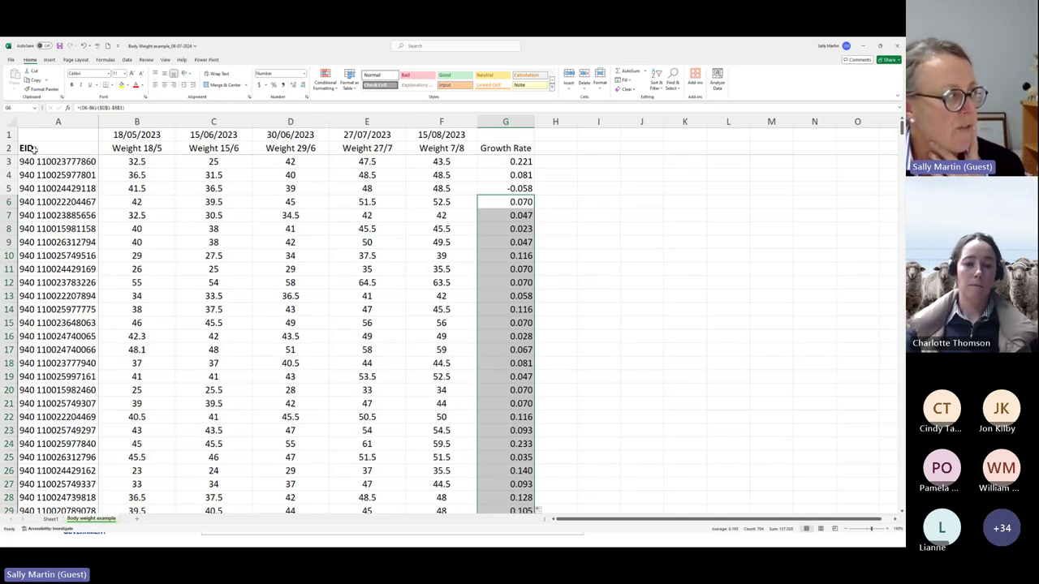
- Add filters to the header row 2 and sort the Growth Rate column from smallest to largest
{"action": "left_click", "coordinate": [7, 148]}
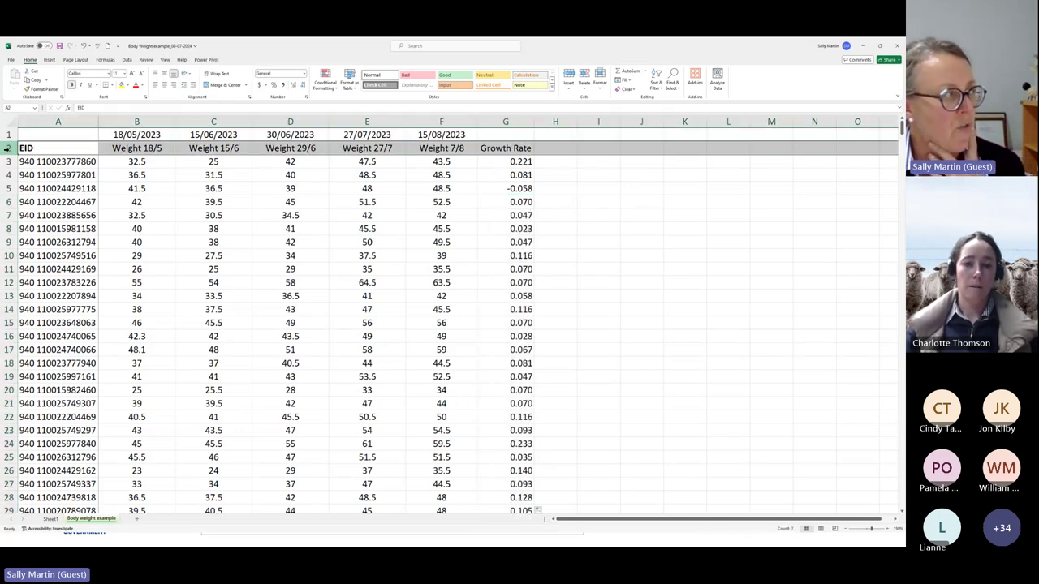
{"action": "left_click", "coordinate": [128, 61]}
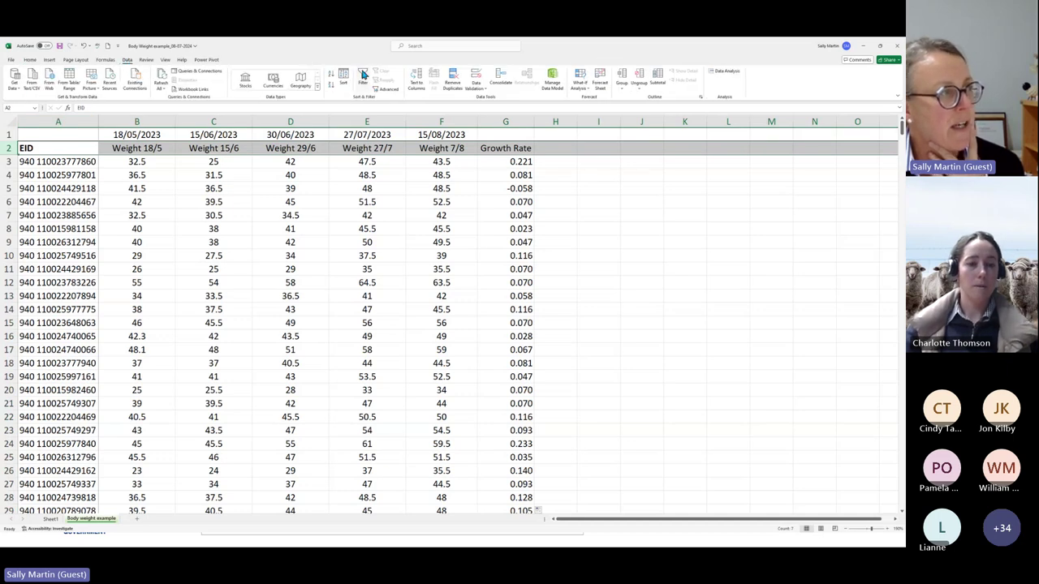
{"action": "left_click", "coordinate": [362, 77]}
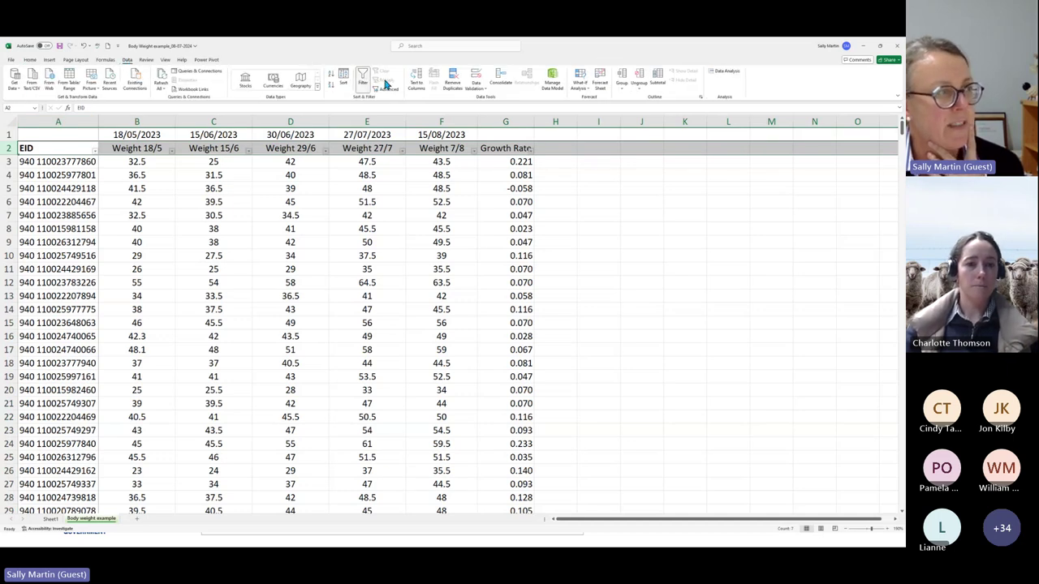
{"action": "left_click", "coordinate": [531, 150]}
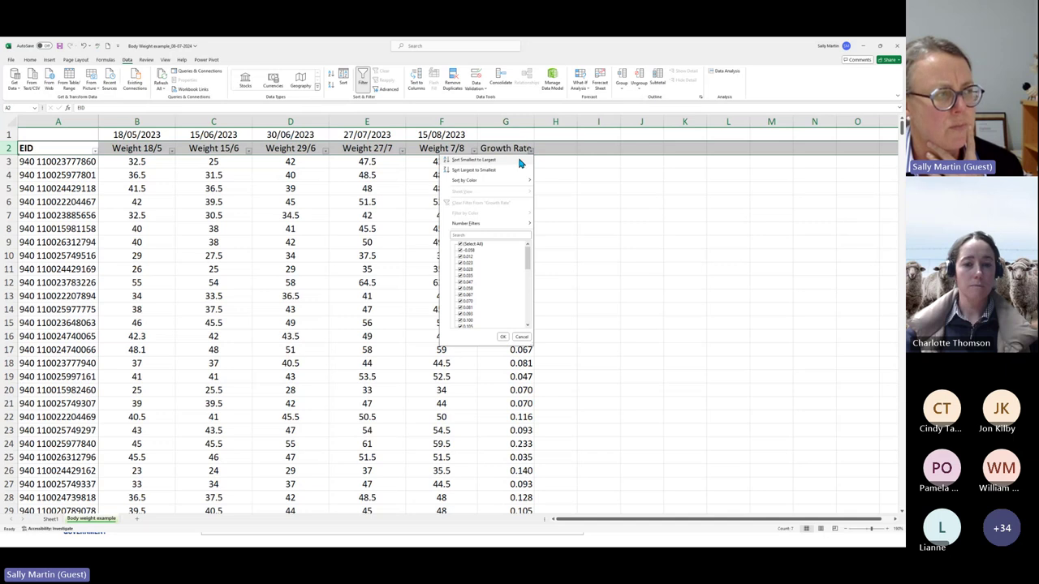
{"action": "left_click", "coordinate": [523, 151]}
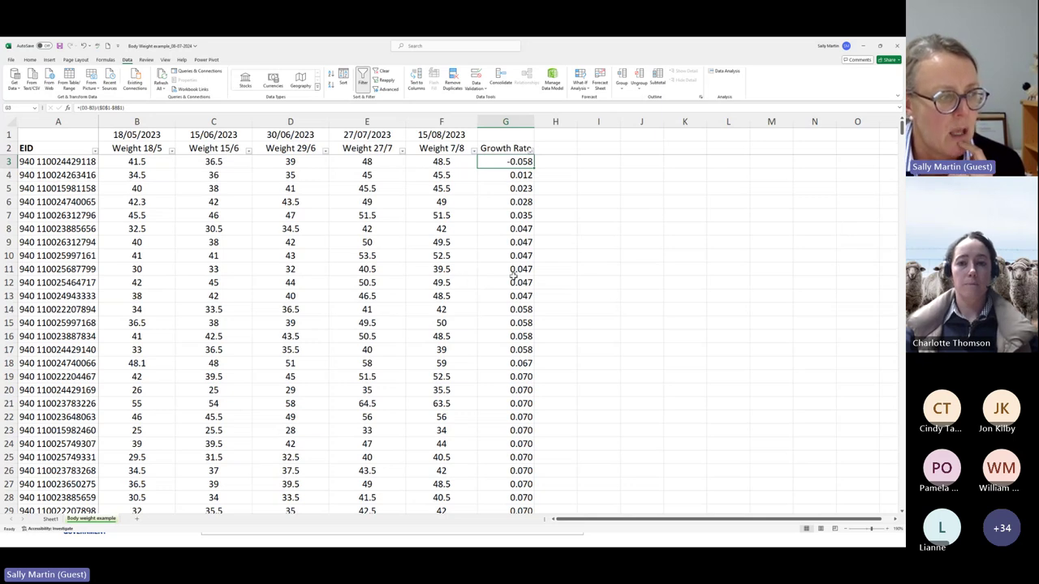
- Review the range of values in the Growth Rate filter list through to its highest entries
{"action": "left_click", "coordinate": [529, 150]}
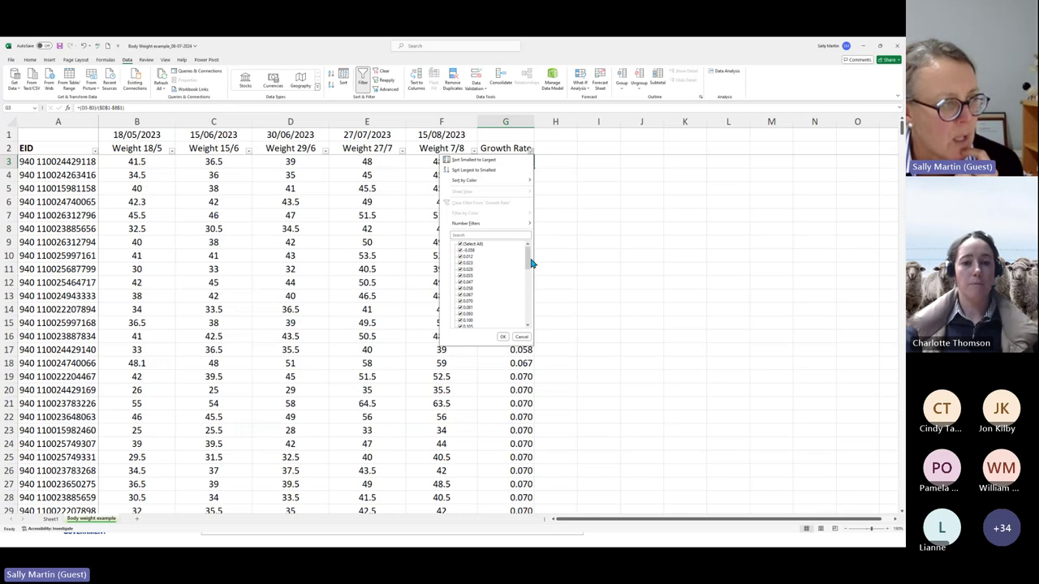
{"action": "left_click_drag", "start_coordinate": [527, 258], "coordinate": [536, 327]}
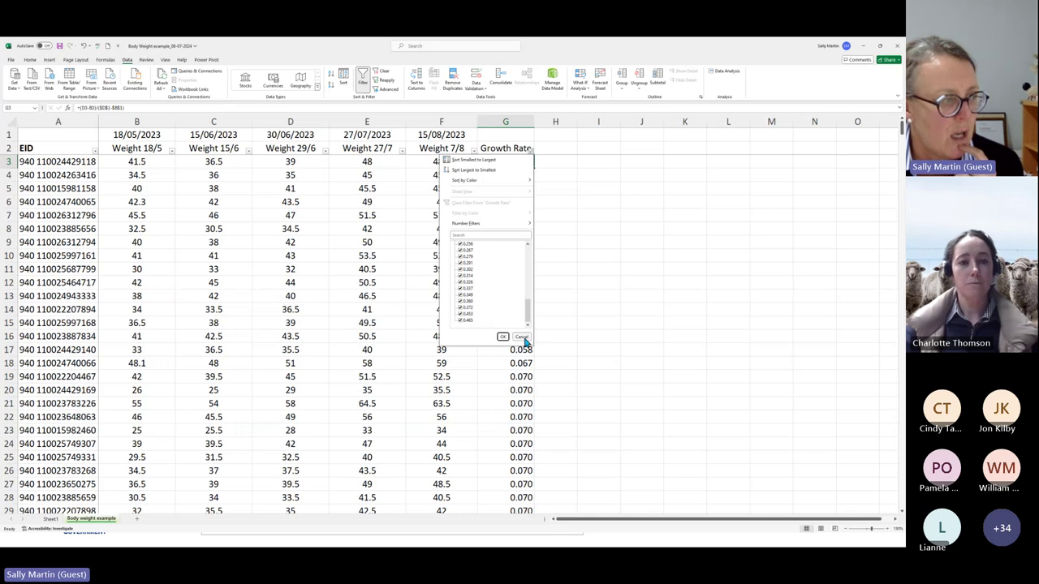
{"action": "left_click", "coordinate": [522, 337]}
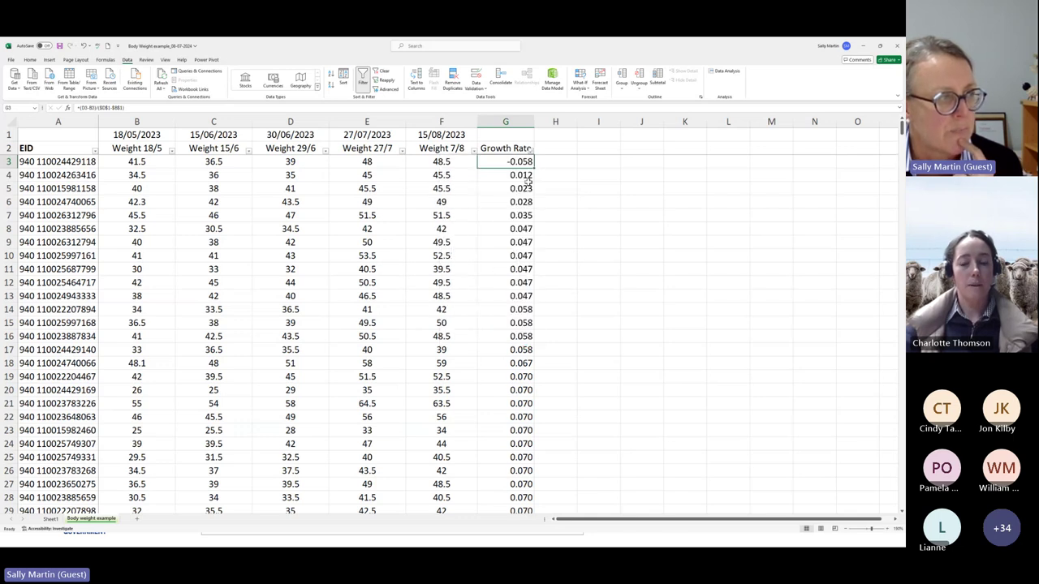
- Sort the Growth Rate column from largest to smallest and check the cell references in the G3 formula
{"action": "left_click", "coordinate": [529, 150]}
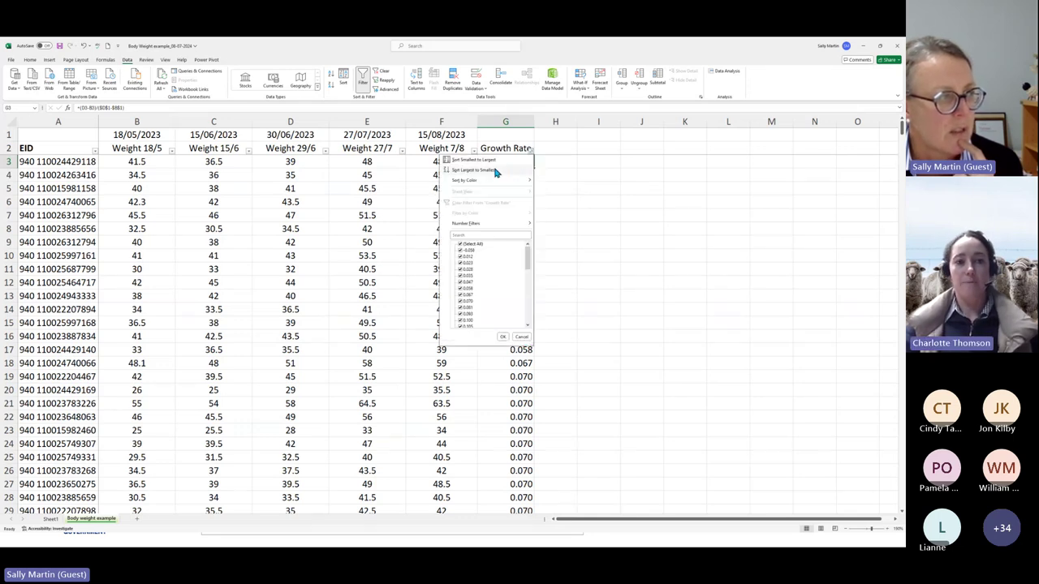
{"action": "left_click", "coordinate": [496, 169]}
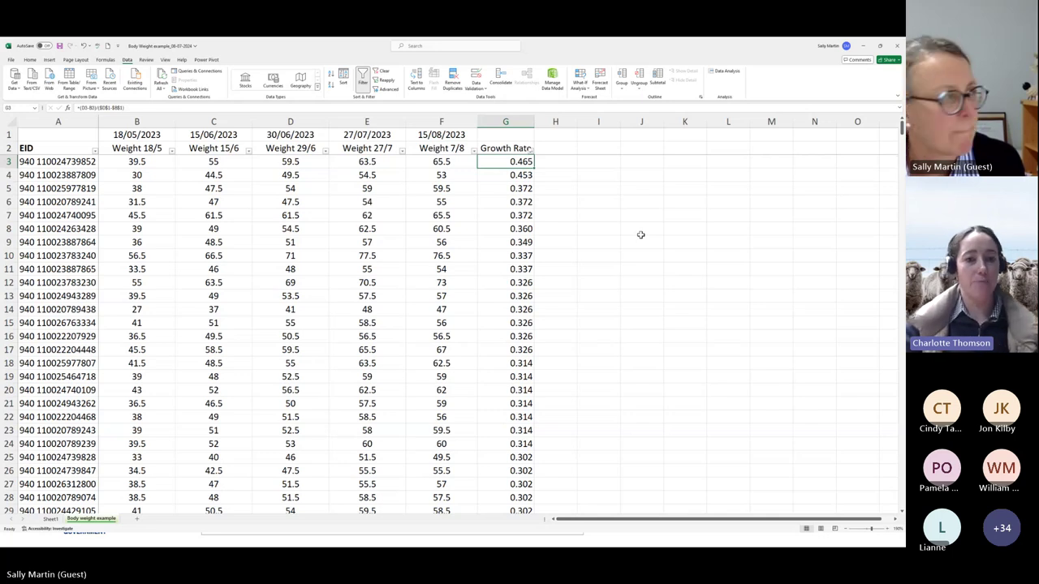
{"action": "left_click", "coordinate": [115, 107]}
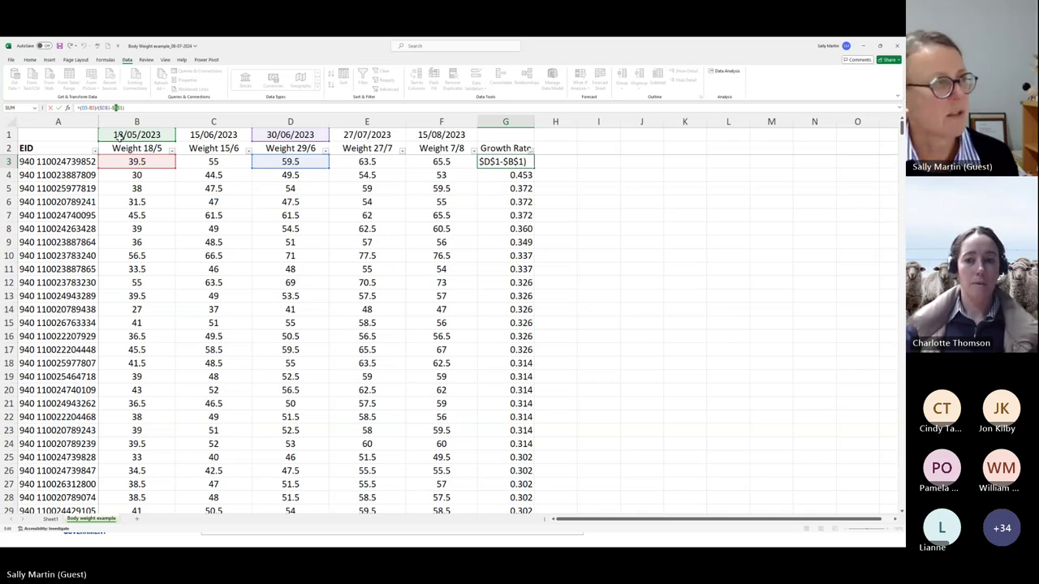
{"action": "key", "text": "Return"}
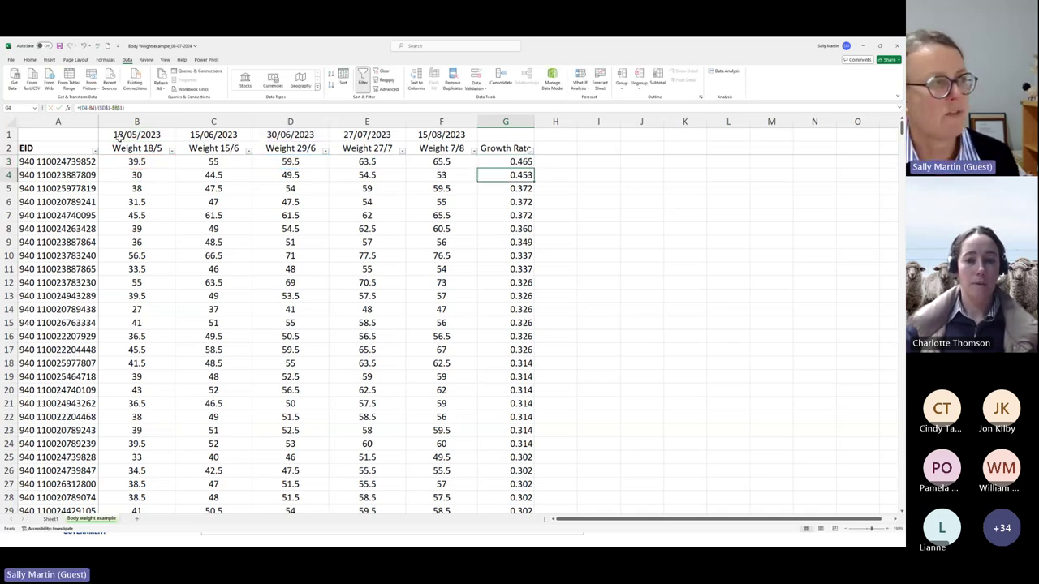
- Calculate the first animal's weight gain between 18/5 and 29/6 in J3 with =D3-B3
{"action": "left_click", "coordinate": [644, 162]}
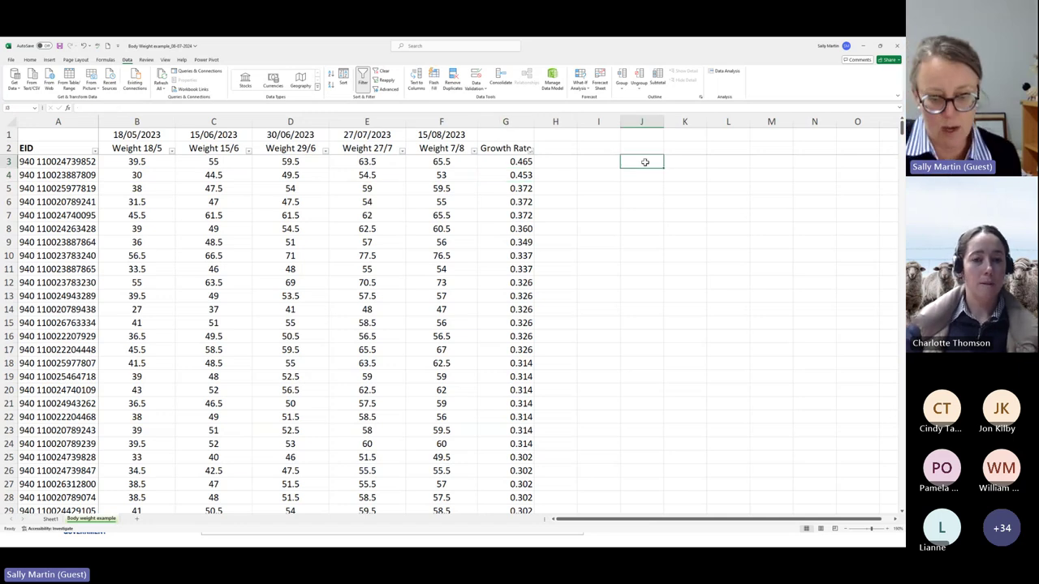
{"action": "double_click", "coordinate": [645, 163]}
{"action": "type", "text": "="}
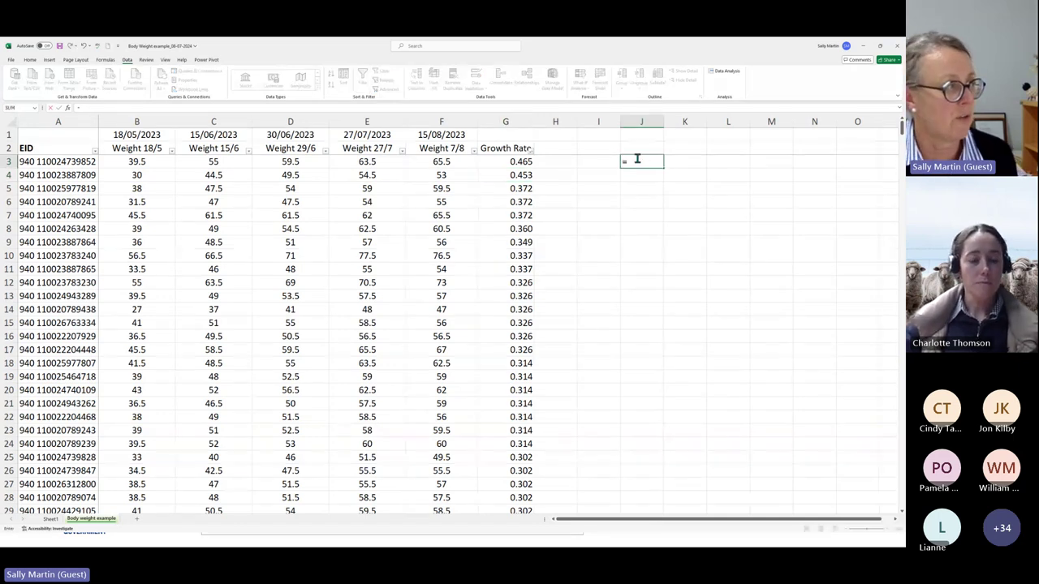
{"action": "left_click", "coordinate": [291, 162]}
{"action": "type", "text": "-"}
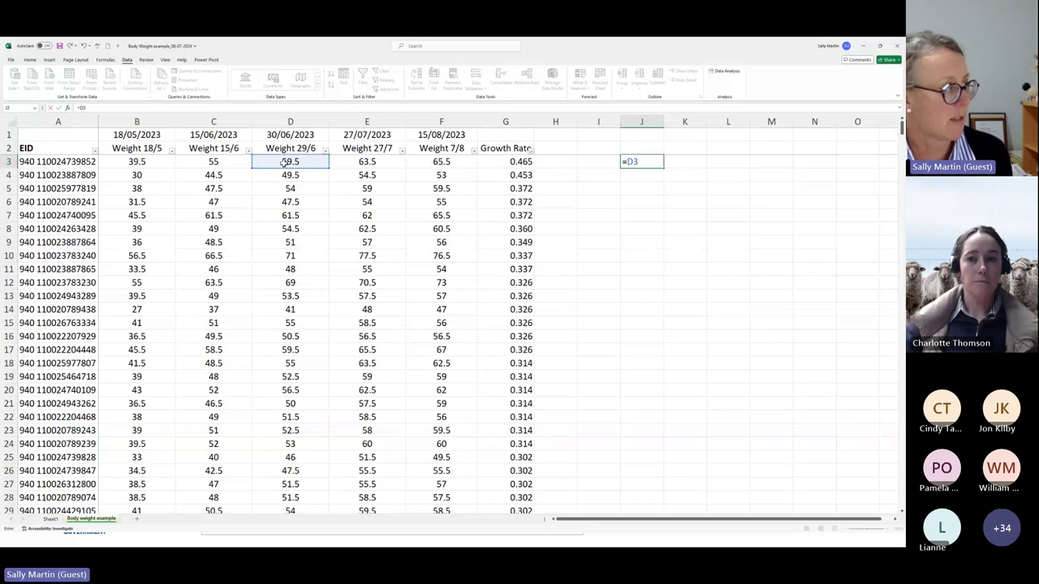
{"action": "left_click", "coordinate": [145, 162]}
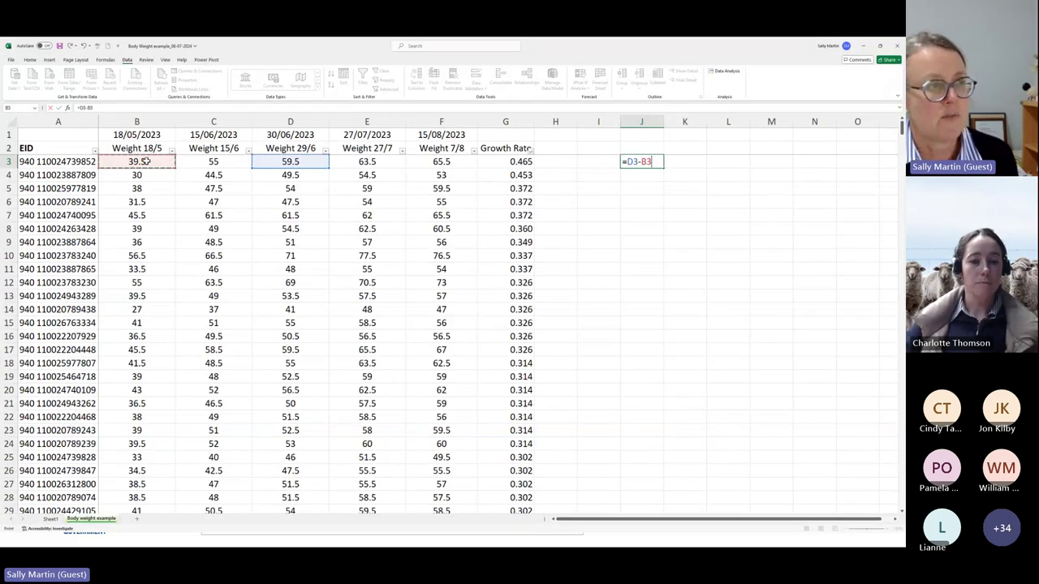
{"action": "key", "text": "Return"}
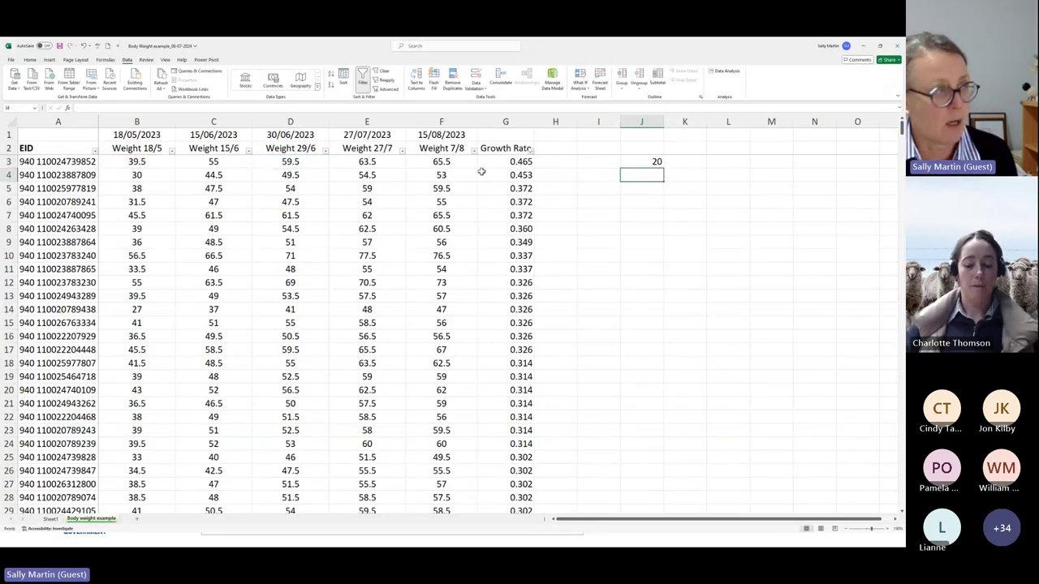
- Calculate the number of days between the two weighing dates in J4 with =D1-B1
{"action": "type", "text": "="}
{"action": "left_click", "coordinate": [274, 135]}
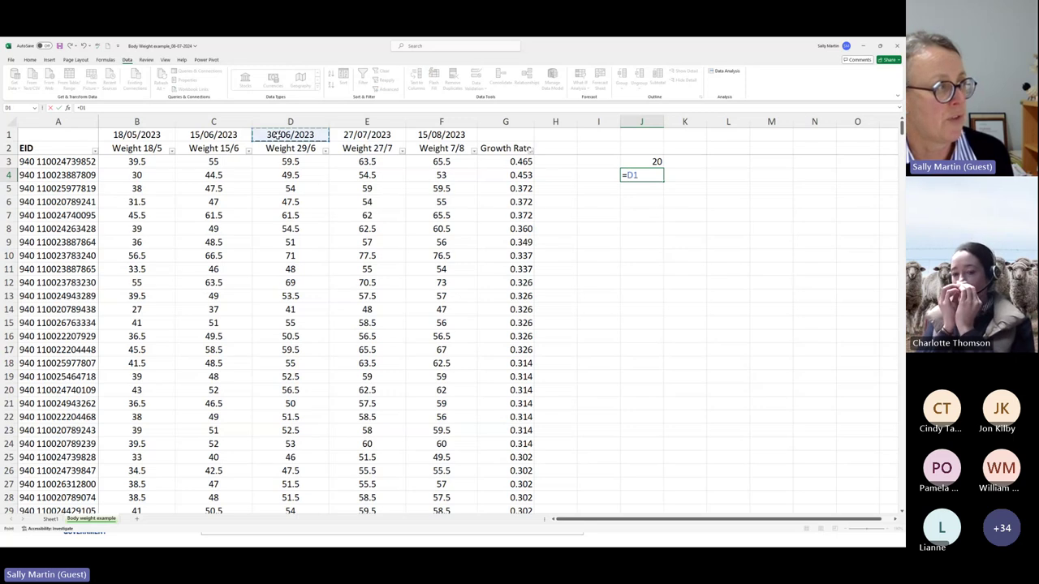
{"action": "type", "text": "-"}
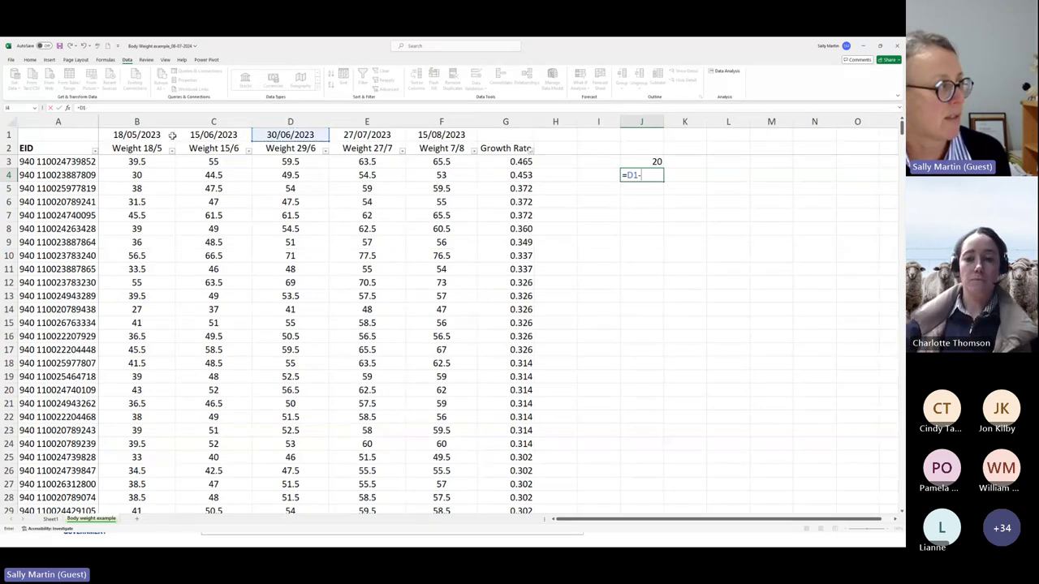
{"action": "left_click", "coordinate": [116, 135]}
{"action": "key", "text": "Return"}
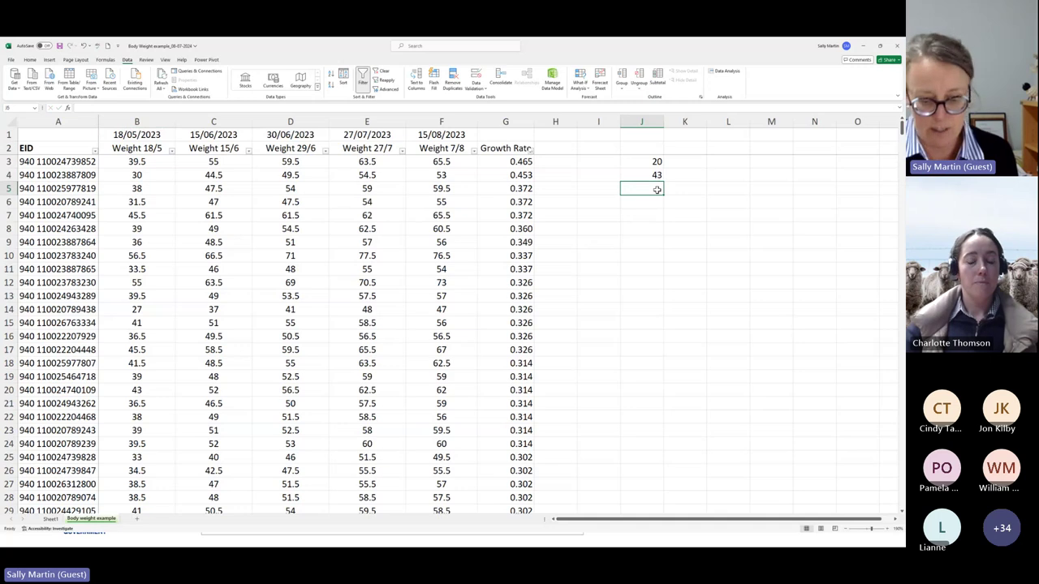
- Divide the weight gain by the number of days in J5 with =J3/J4
{"action": "type", "text": "="}
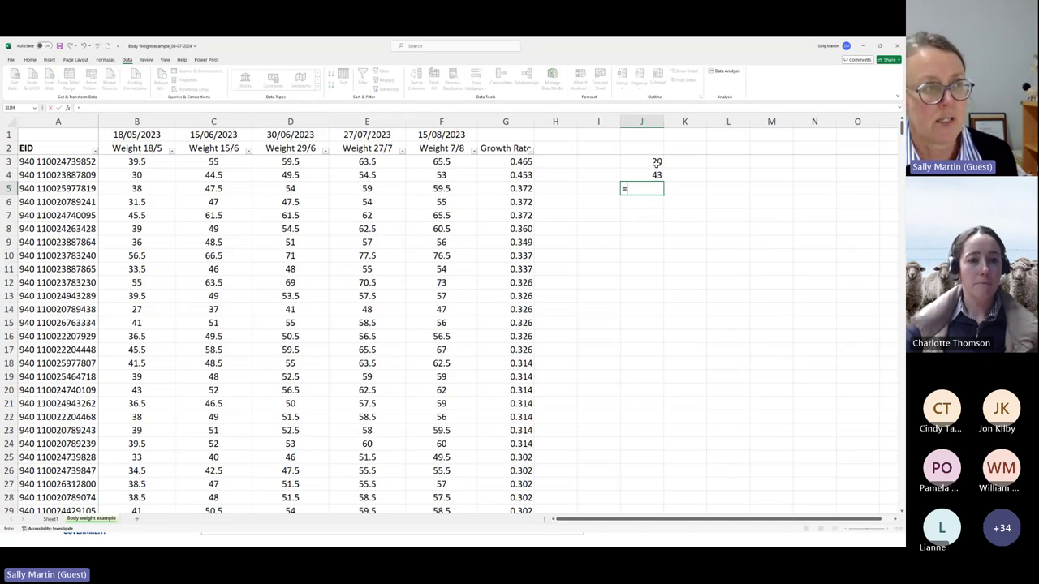
{"action": "left_click", "coordinate": [658, 162]}
{"action": "type", "text": "/"}
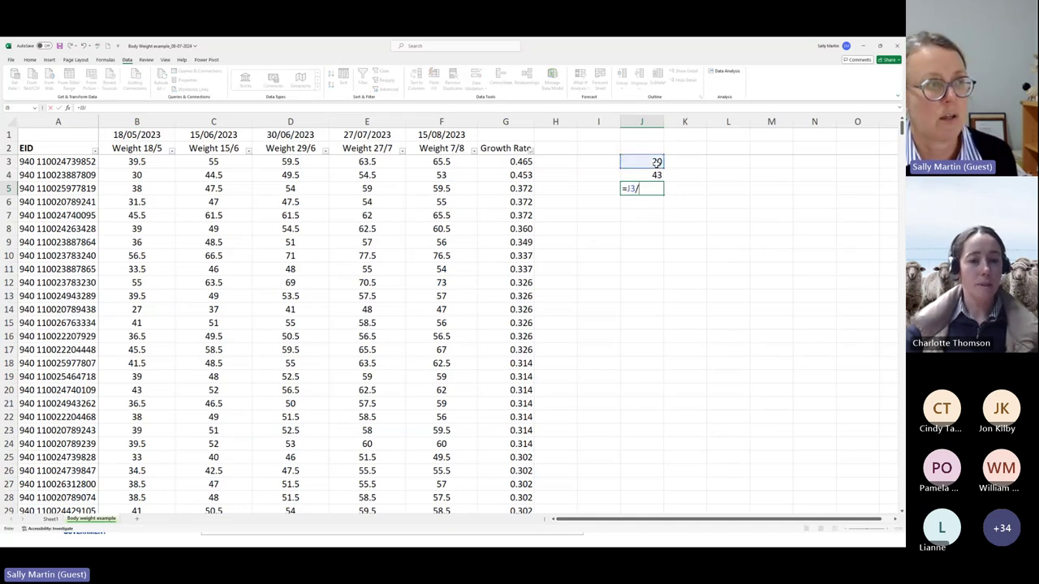
{"action": "left_click", "coordinate": [657, 175]}
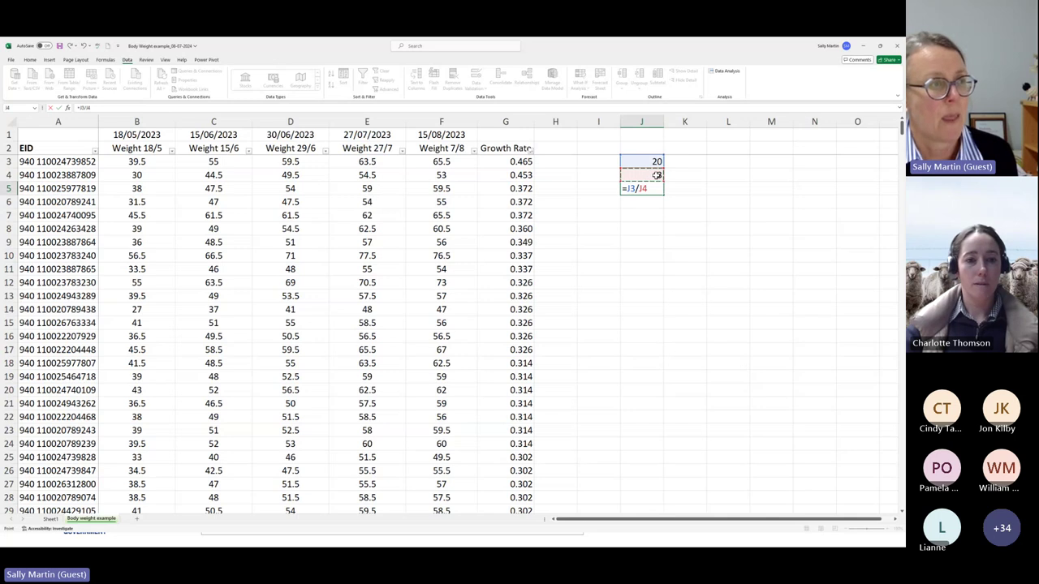
{"action": "key", "text": "Return"}
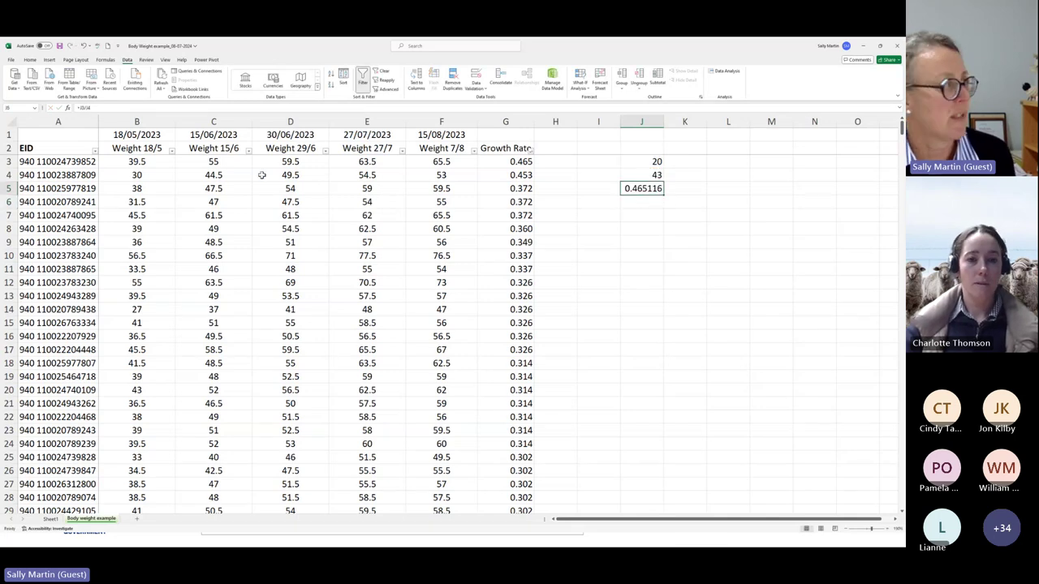
- Format the manual growth rate result in J5 to three decimal places
{"action": "left_click", "coordinate": [30, 60]}
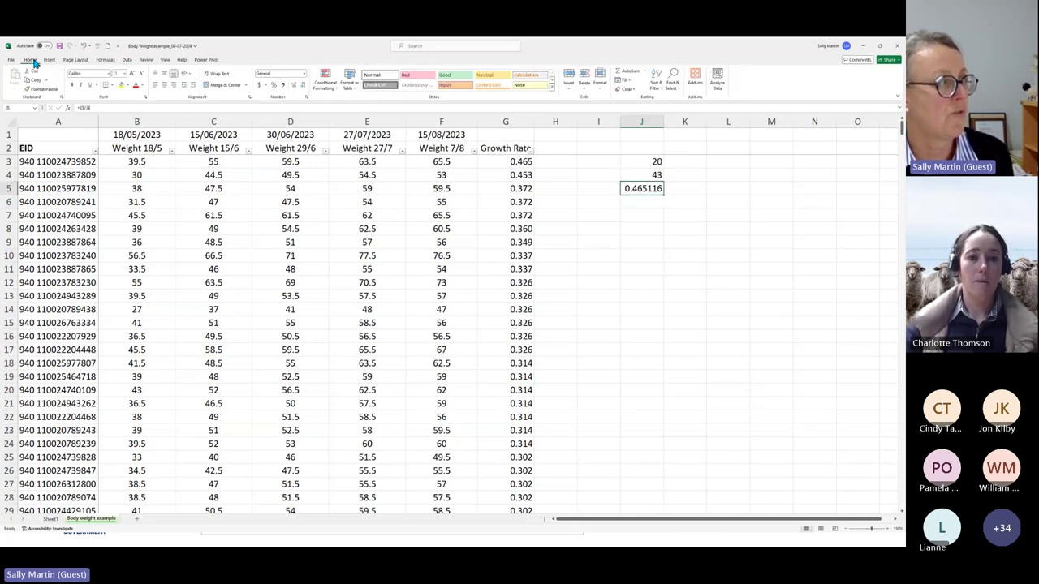
{"action": "left_click", "coordinate": [302, 85]}
{"action": "left_click", "coordinate": [301, 85]}
{"action": "left_click", "coordinate": [301, 85]}
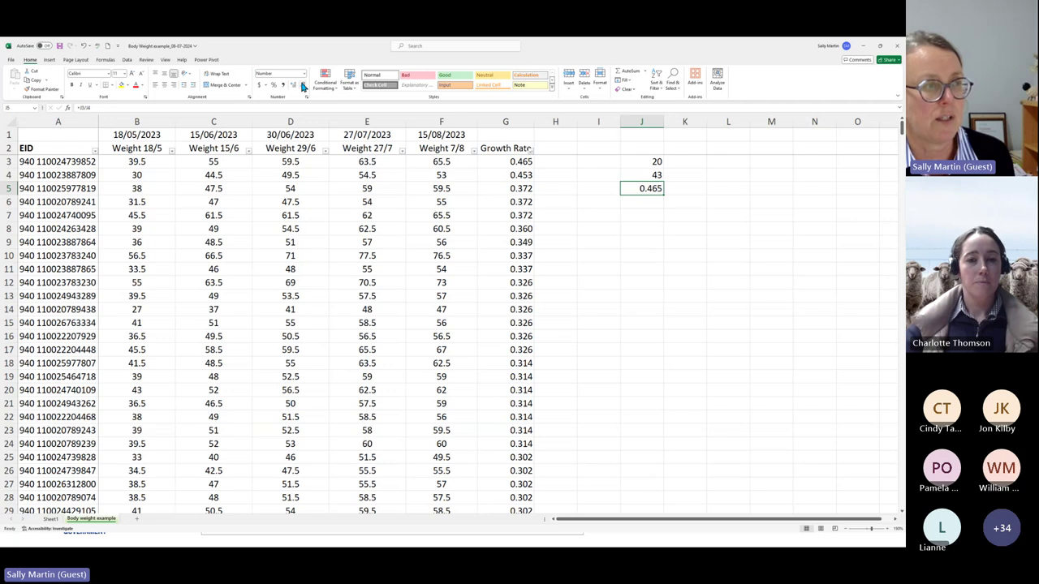
{"action": "left_click", "coordinate": [301, 86]}
{"action": "left_click", "coordinate": [293, 85]}
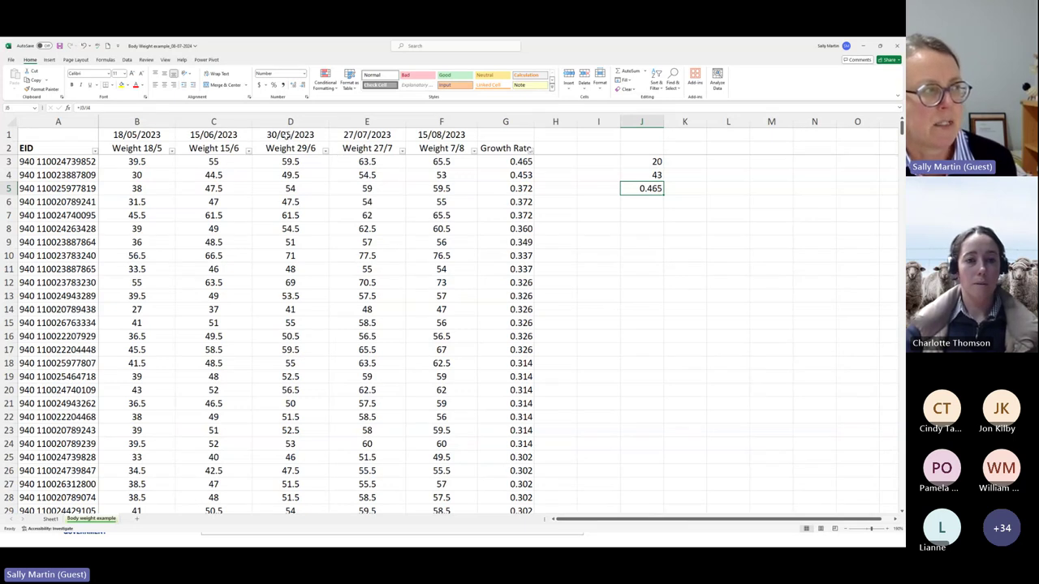
{"action": "left_click", "coordinate": [285, 149]}
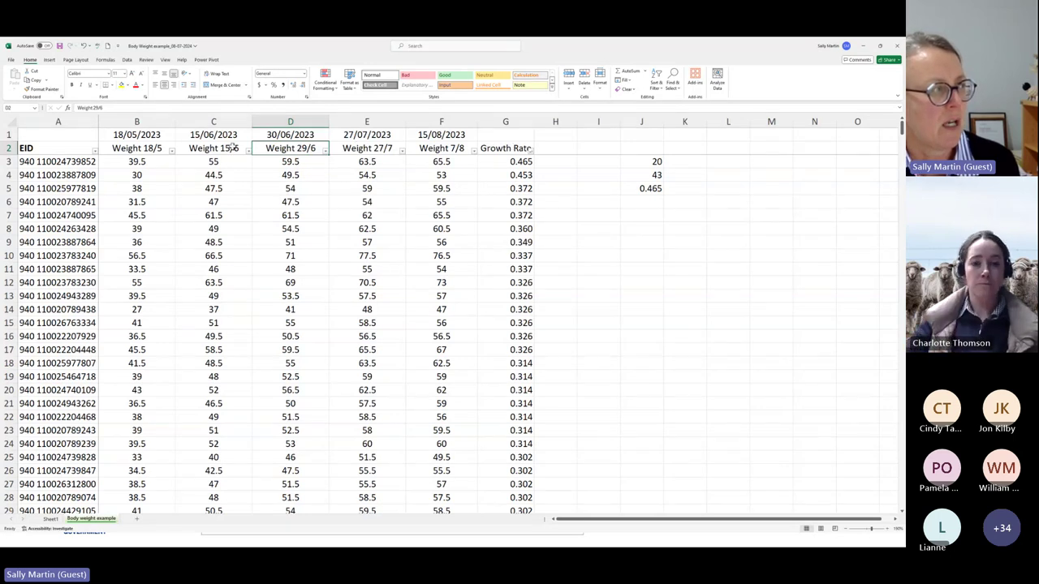
{"action": "left_click", "coordinate": [146, 149]}
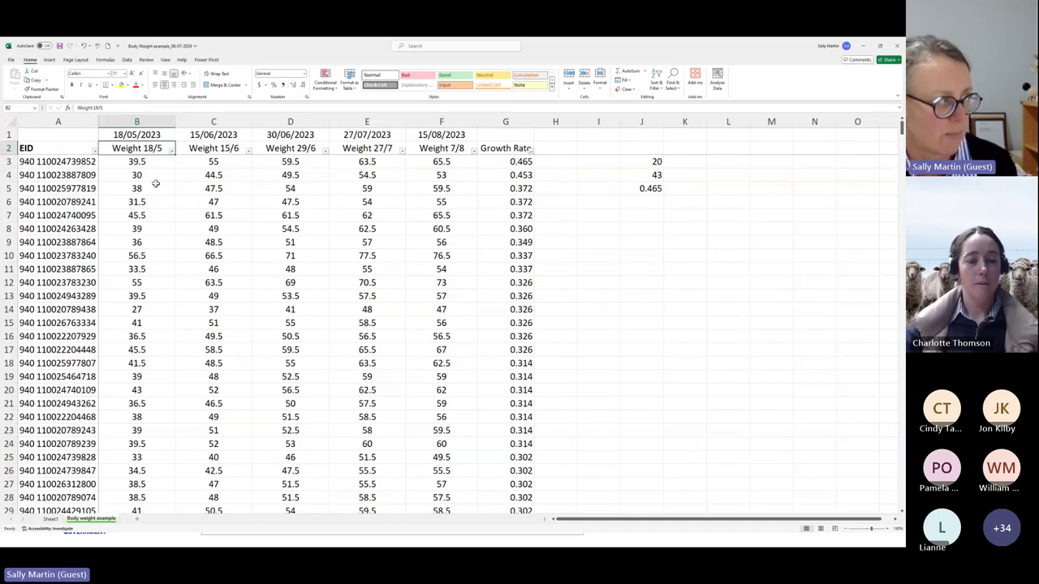
- Extend the source range of the PivotTable on Sheet1 to column G, covering $A$2:$G$709 of the Body weight example sheet
{"action": "left_click", "coordinate": [49, 520]}
{"action": "left_click", "coordinate": [163, 181]}
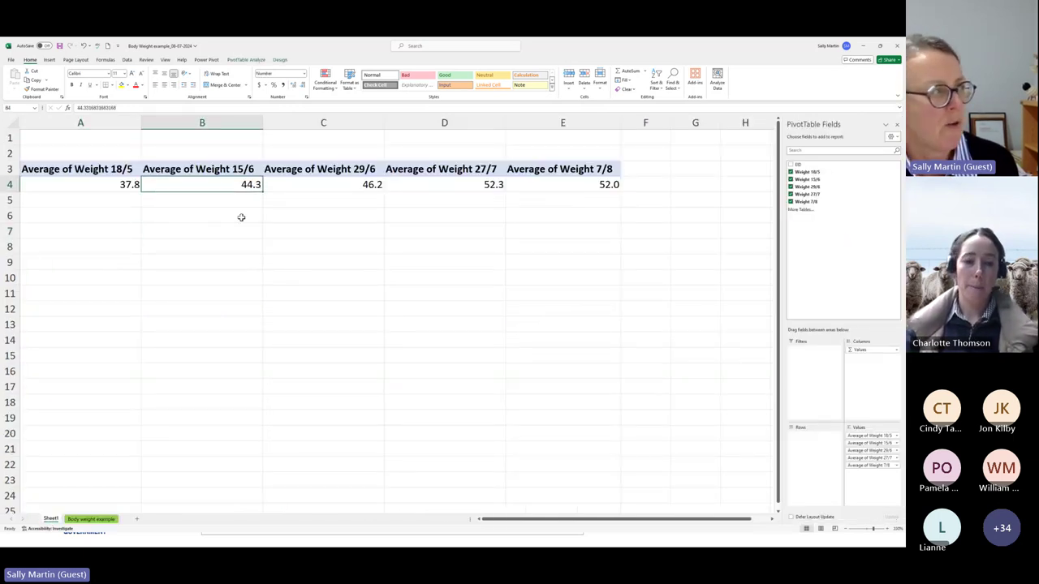
{"action": "left_click", "coordinate": [240, 62]}
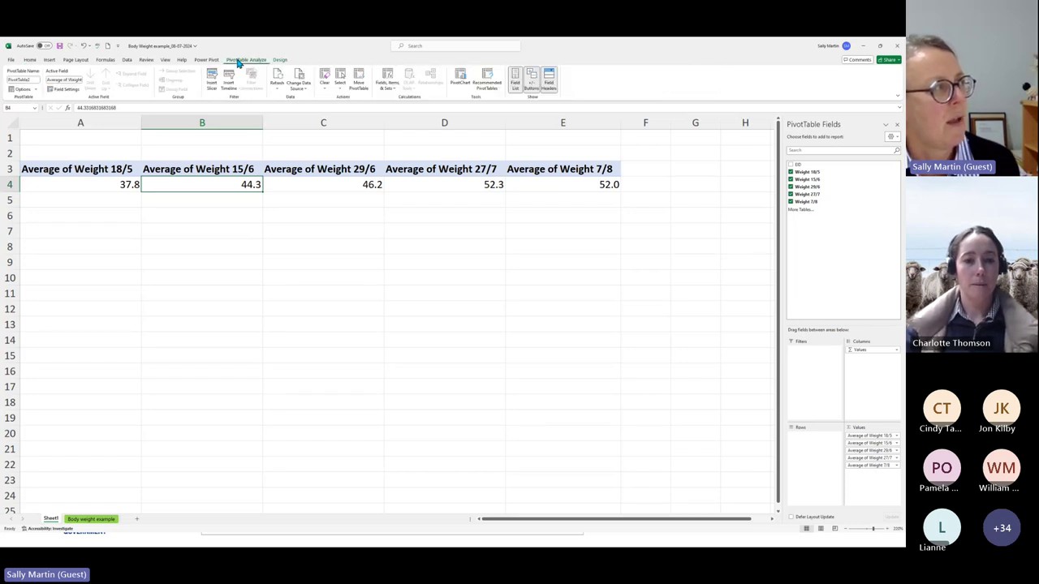
{"action": "left_click", "coordinate": [298, 89]}
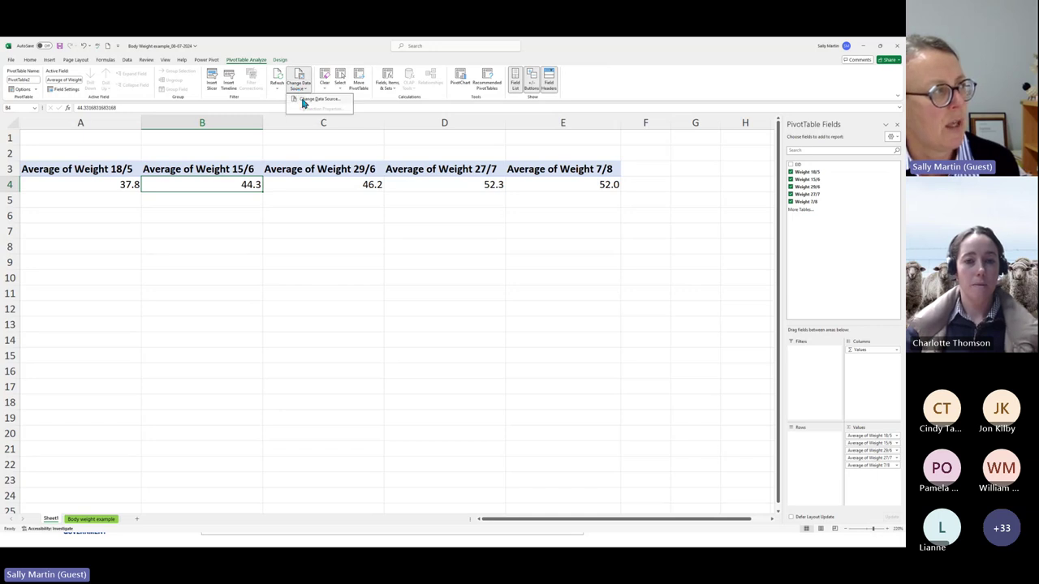
{"action": "left_click", "coordinate": [303, 101]}
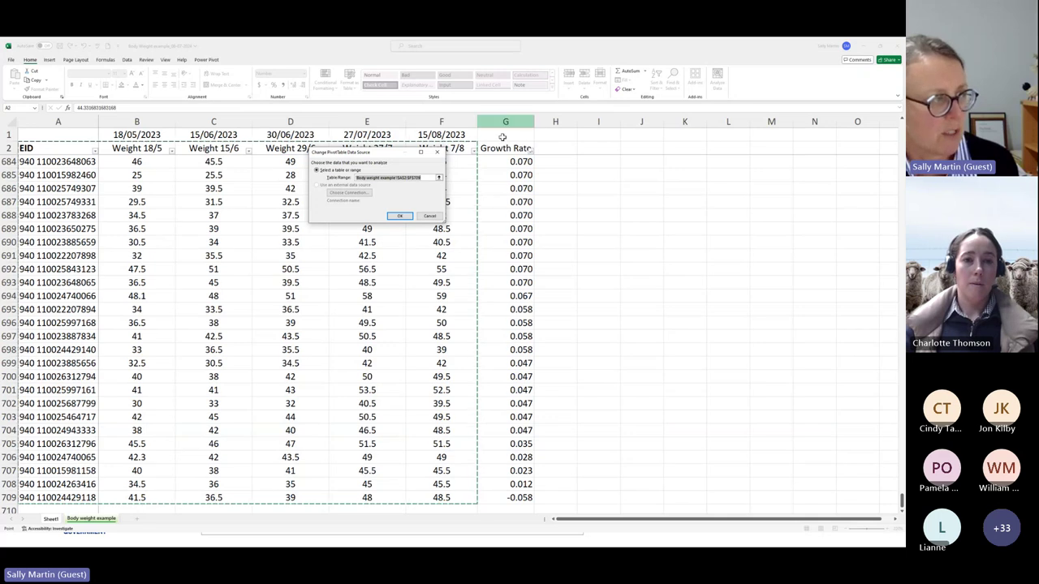
{"action": "left_click", "coordinate": [439, 180]}
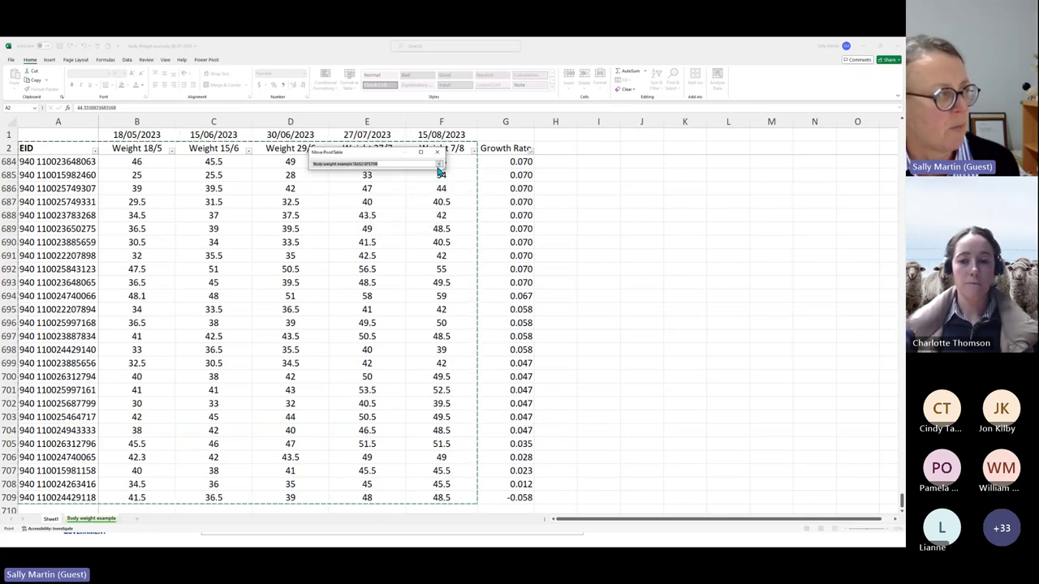
{"action": "left_click", "coordinate": [377, 165]}
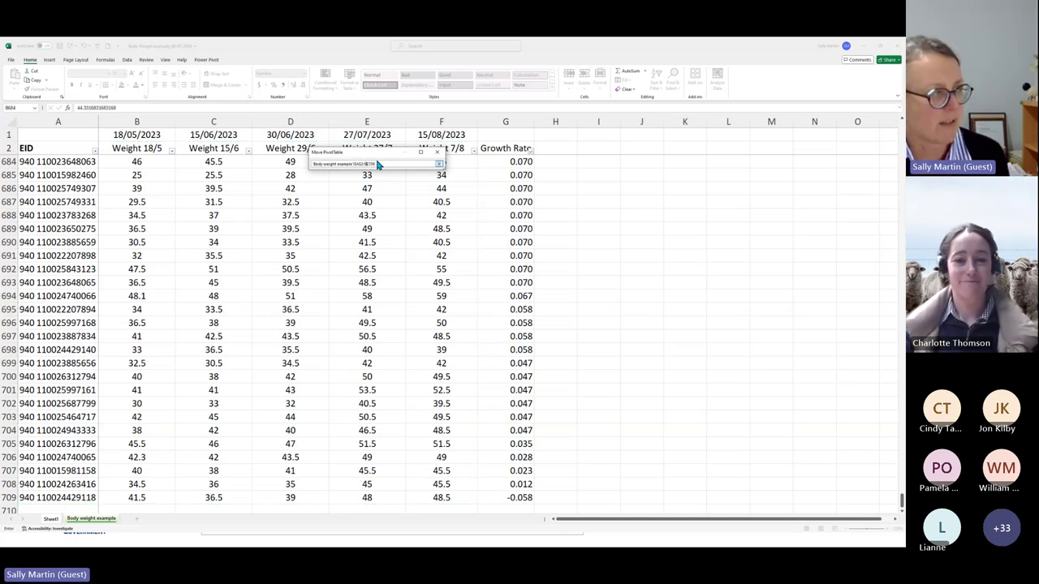
{"action": "key", "text": "Return"}
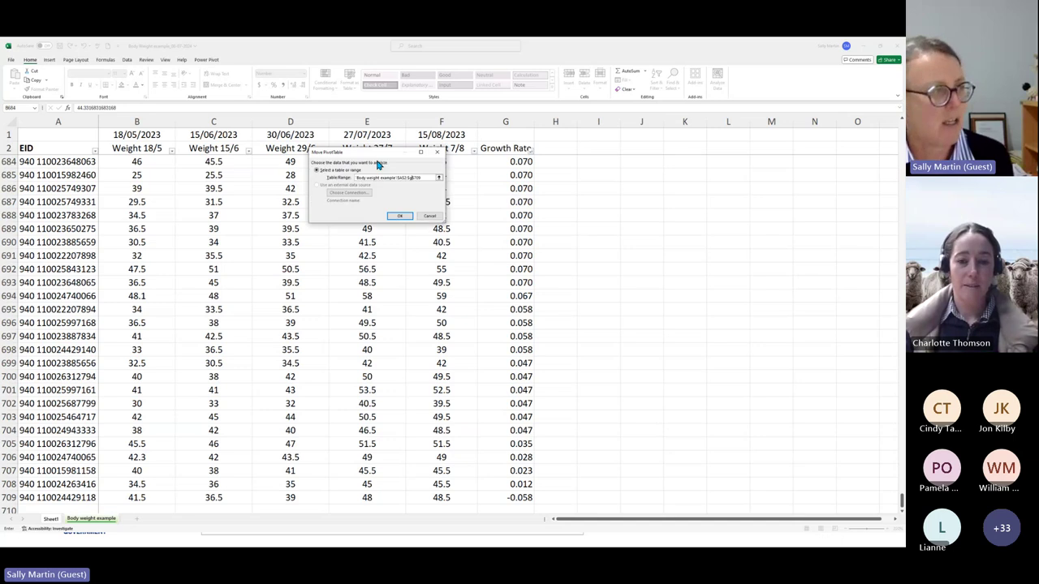
{"action": "left_click", "coordinate": [399, 216]}
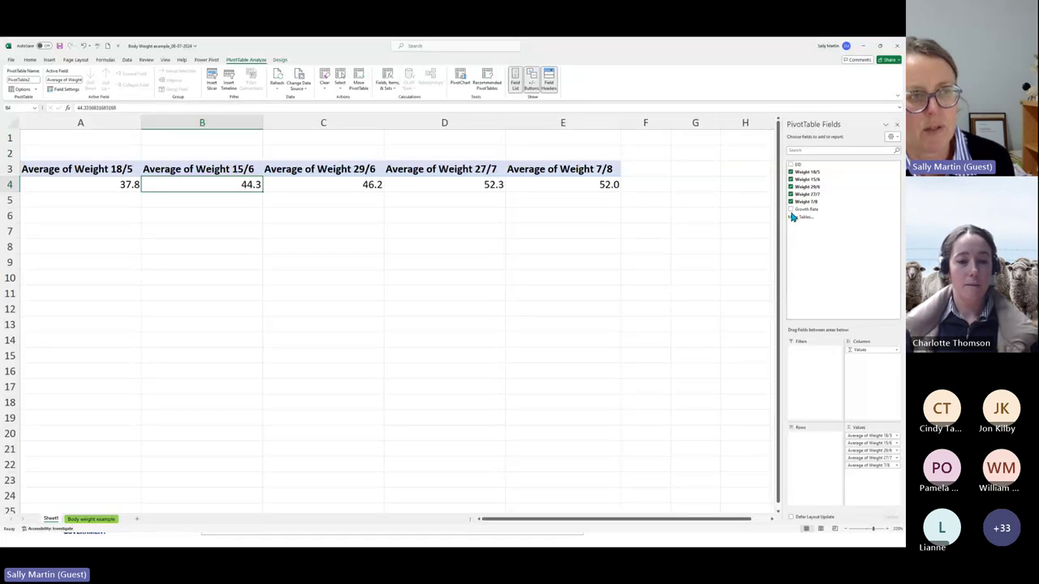
- Add the Growth Rate field to the PivotTable's values and summarize it by Average
{"action": "left_click_drag", "start_coordinate": [802, 211], "coordinate": [874, 487]}
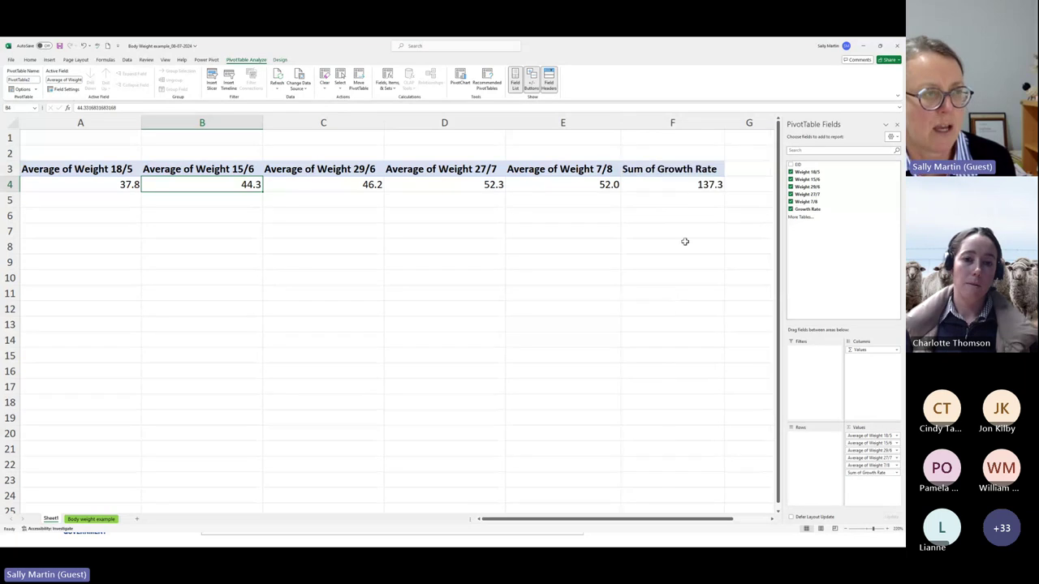
{"action": "right_click", "coordinate": [671, 184]}
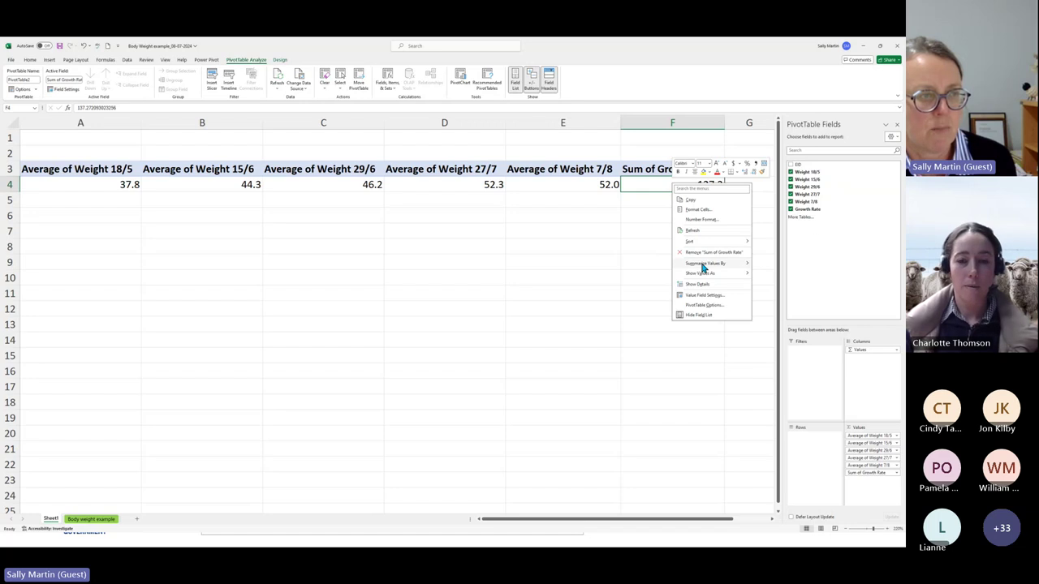
{"action": "mouse_move", "coordinate": [708, 265]}
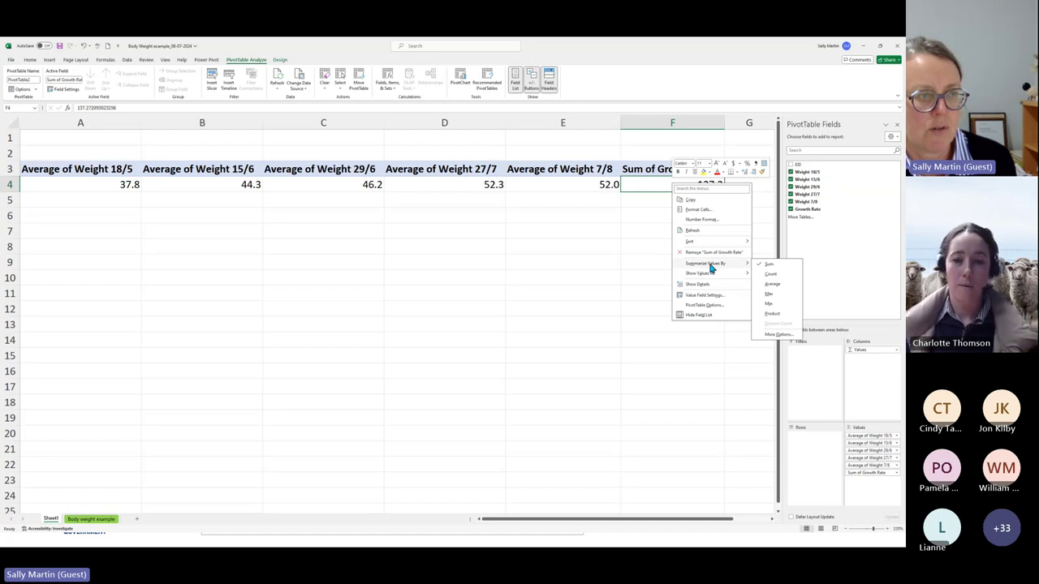
{"action": "left_click", "coordinate": [773, 284]}
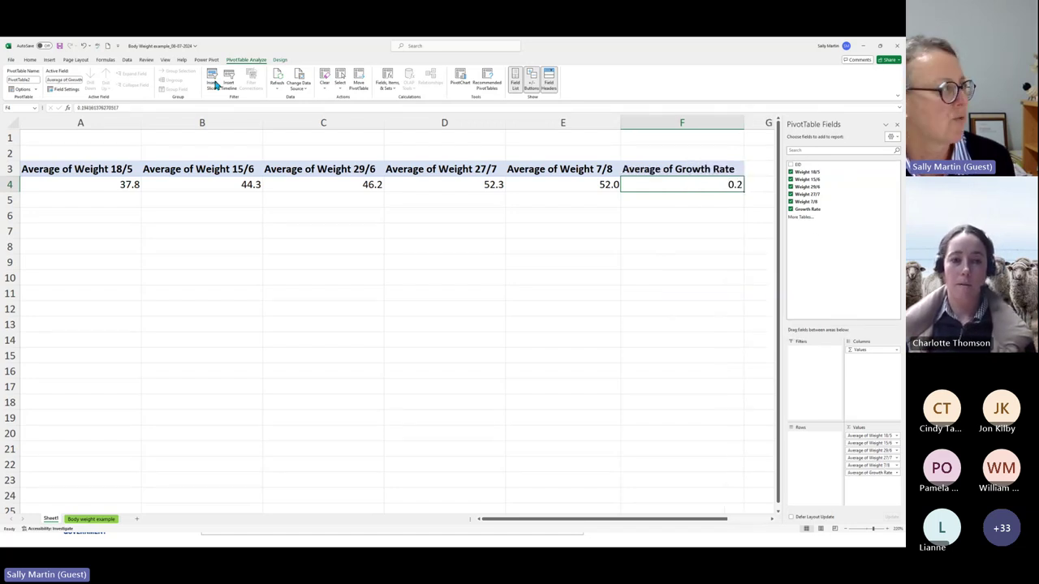
- Format the PivotTable's average growth rate in F4 to three decimal places
{"action": "left_click", "coordinate": [29, 60]}
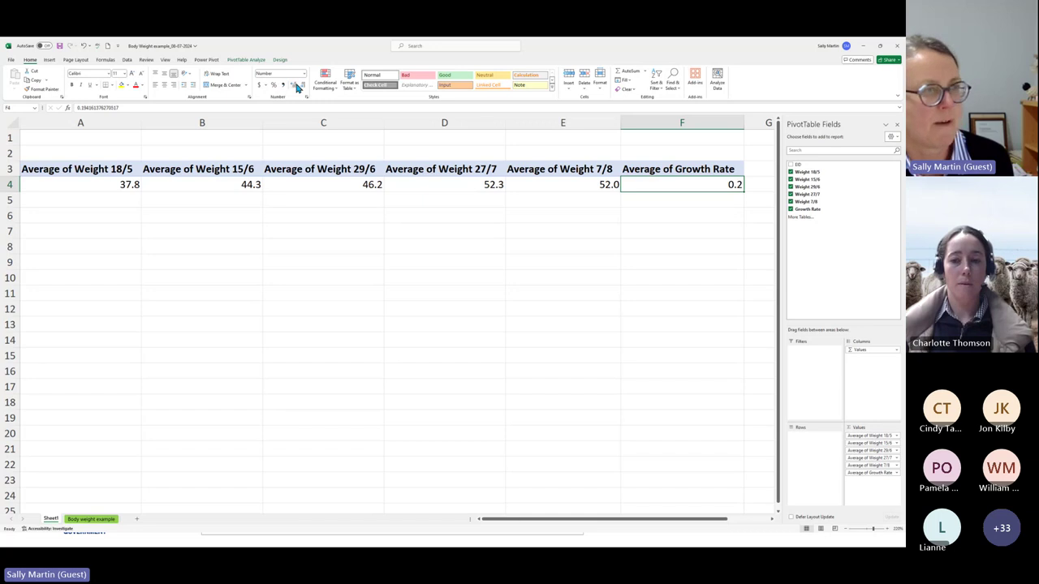
{"action": "left_click", "coordinate": [295, 86]}
{"action": "left_click", "coordinate": [293, 86]}
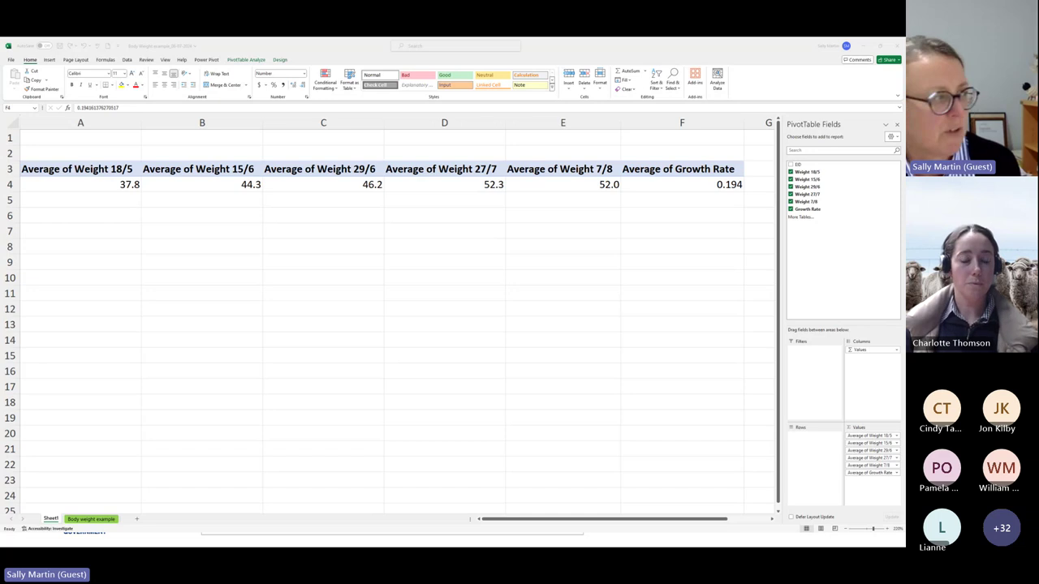
{"action": "key", "text": "alt+Tab"}
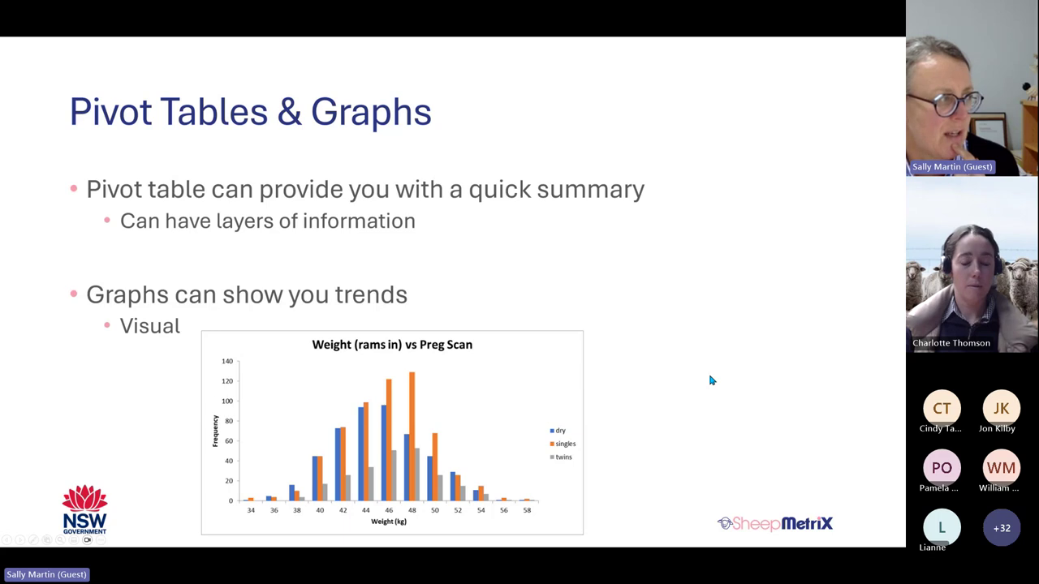
{"action": "key", "text": "Right"}
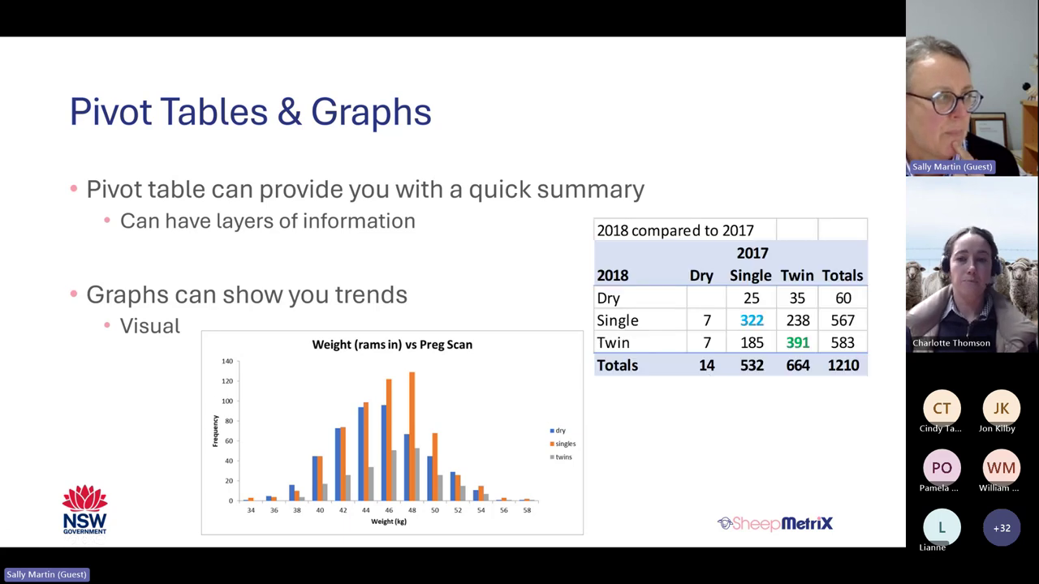
{"action": "key", "text": "Right"}
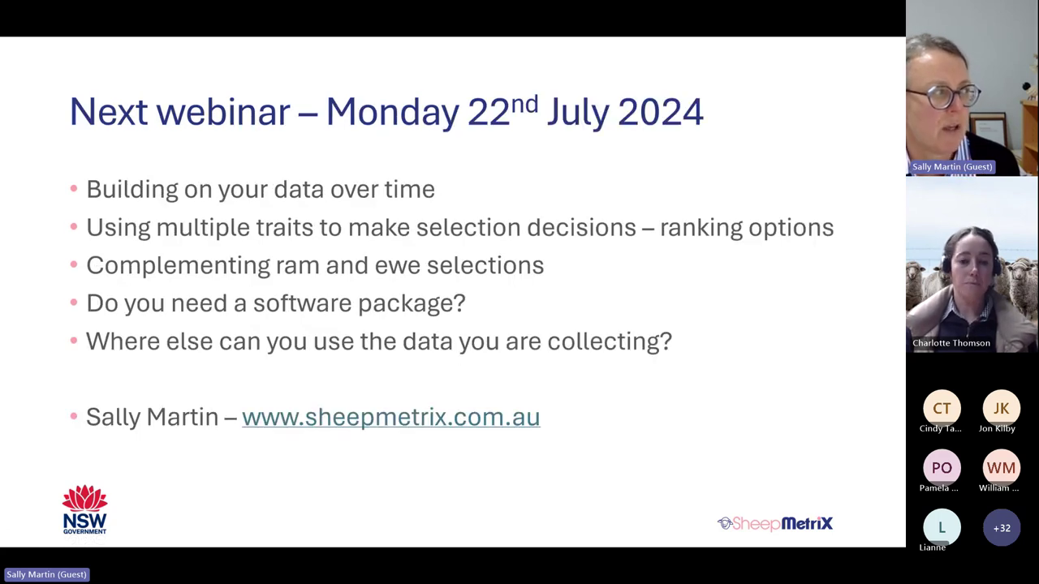